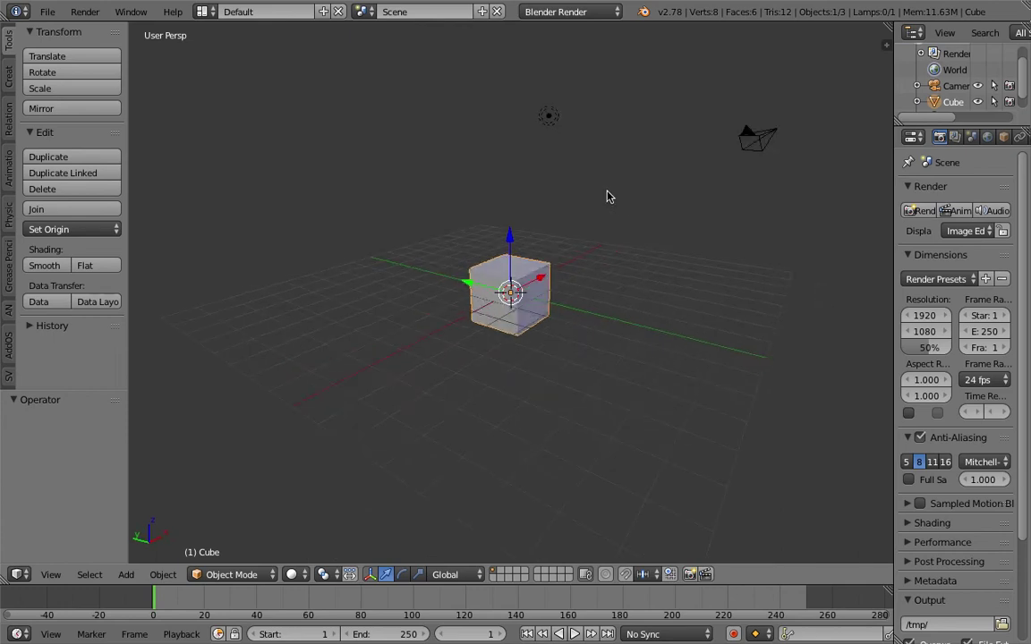
Add a mesh plane at the scene centre and scale it up by about 5.46
middle_click_drag(497, 354, 508, 357)
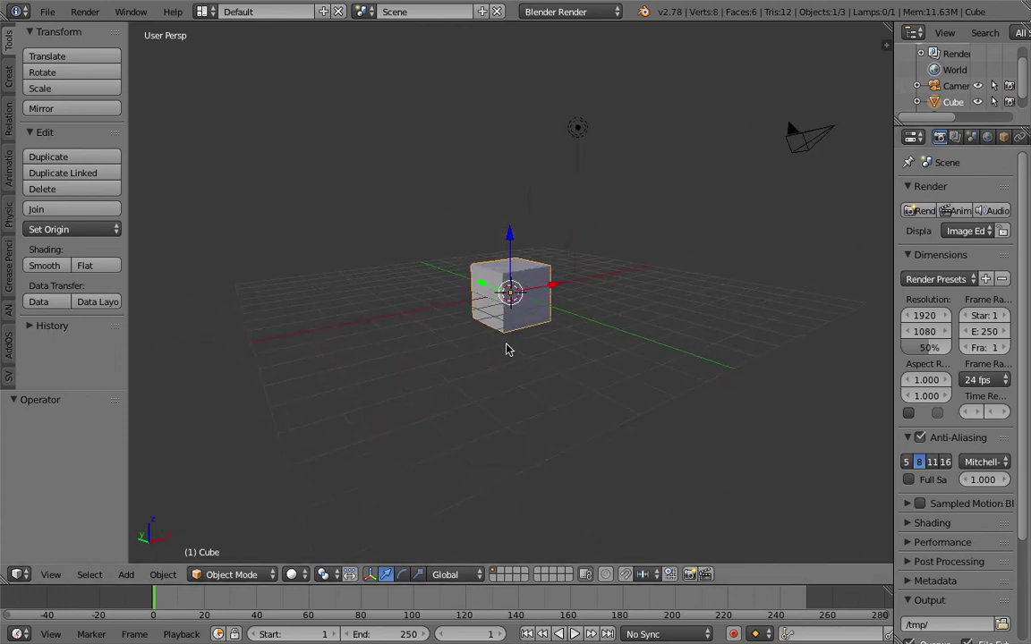
key("shift+a")
mouse_move(508, 230)
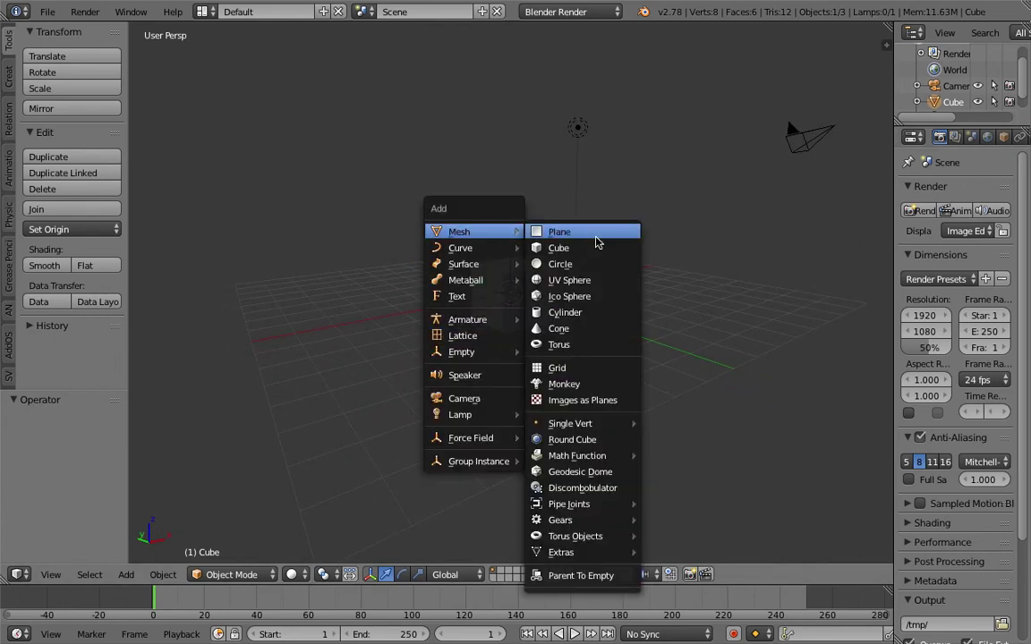
left_click(562, 231)
key("s")
left_click(678, 376)
middle_click_drag(598, 345, 528, 293)
Add a Shrinkwrap modifier to the cube
right_click(530, 291)
middle_click_drag(595, 287, 515, 294)
scroll(993, 140, "down", 1)
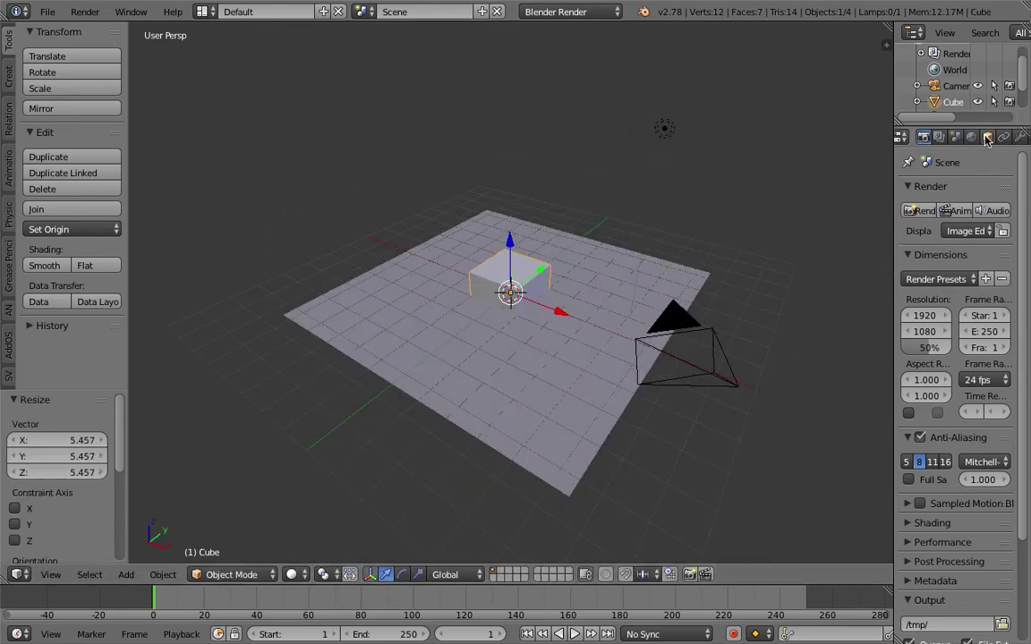
left_click(1018, 139)
left_click_drag(893, 93, 801, 89)
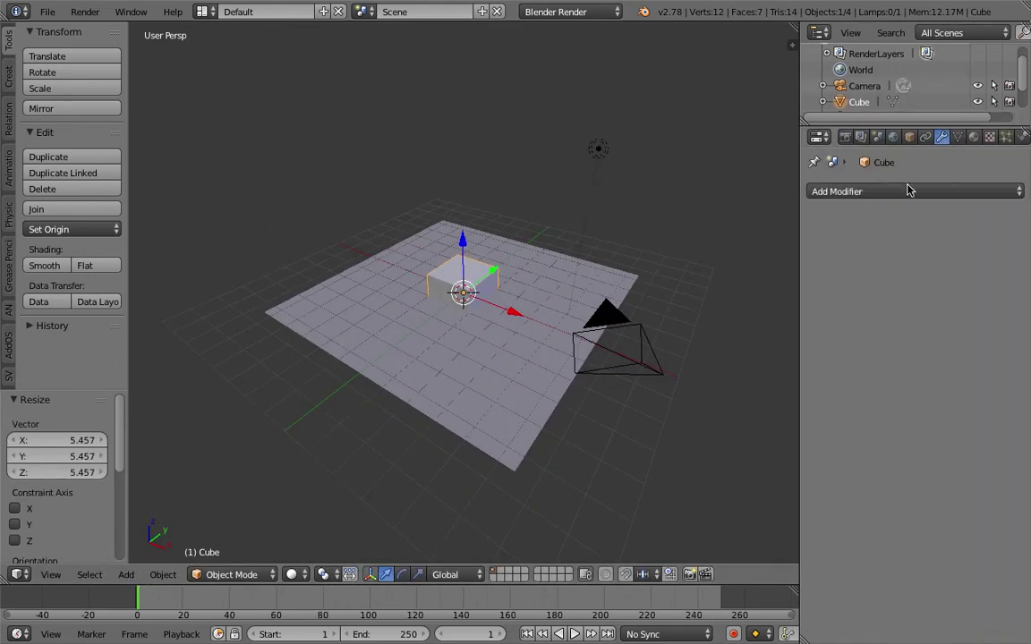
left_click(911, 191)
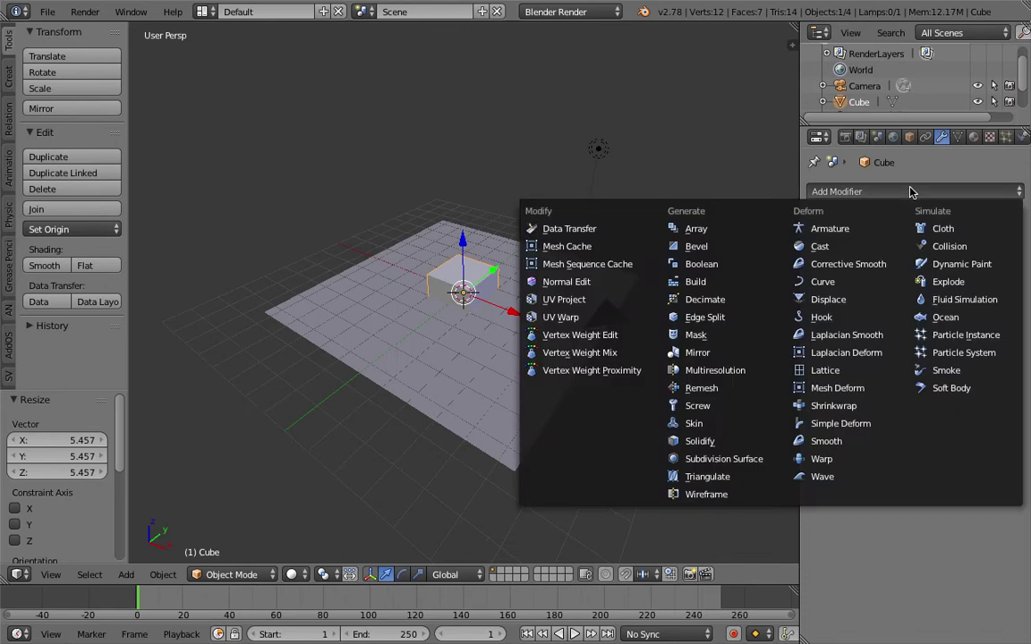
left_click(859, 407)
Raise the cube about 2.29 units along Z above the plane
middle_click_drag(690, 354, 777, 310)
mouse_move(593, 260)
middle_mouse_down()
mouse_move(588, 243)
mouse_move(580, 247)
middle_mouse_up()
left_click_drag(462, 242, 464, 187)
middle_click_drag(498, 229, 543, 233)
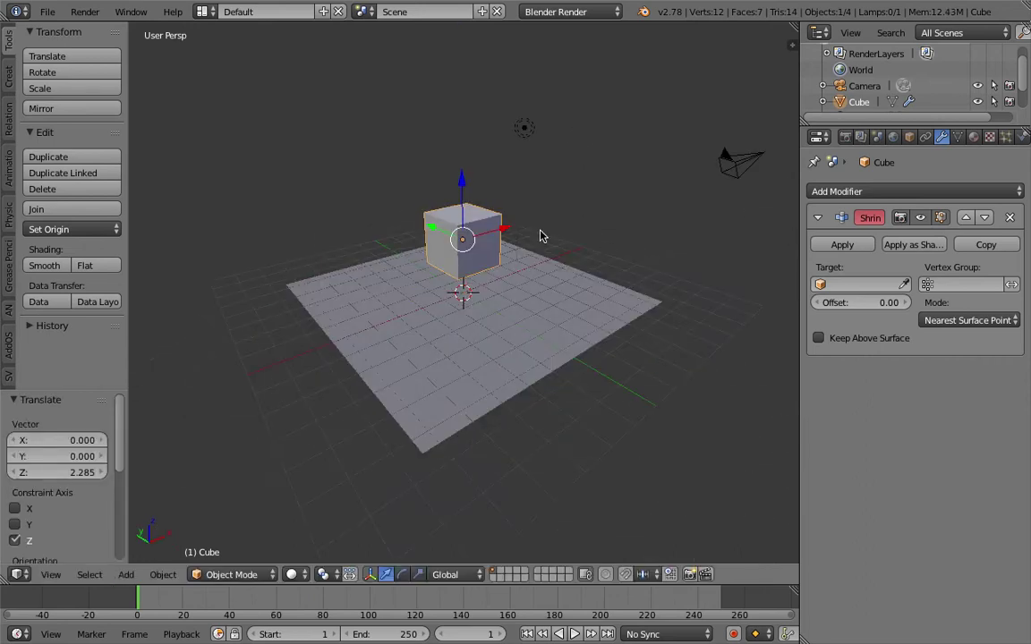
Set the Shrinkwrap target to Plane and its mode to Project
left_click(841, 284)
left_click(828, 306)
middle_click_drag(732, 315, 428, 273)
left_click(954, 322)
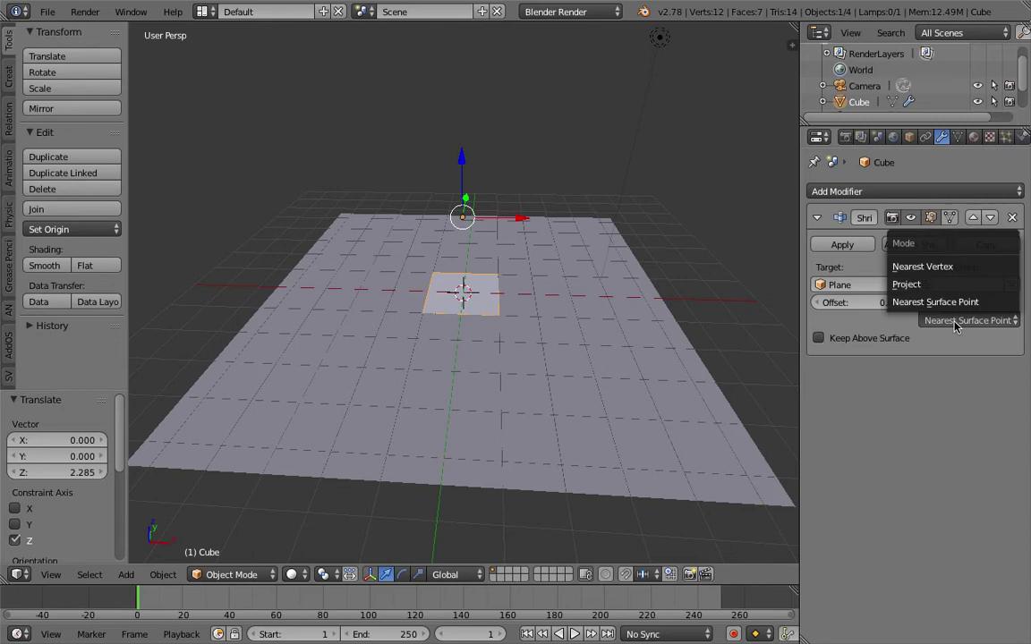
left_click(906, 284)
middle_click_drag(603, 265, 557, 215)
Switch the Shrinkwrap mode to Nearest Surface Point and back to Project, comparing the cube in wireframe display
left_click(970, 324)
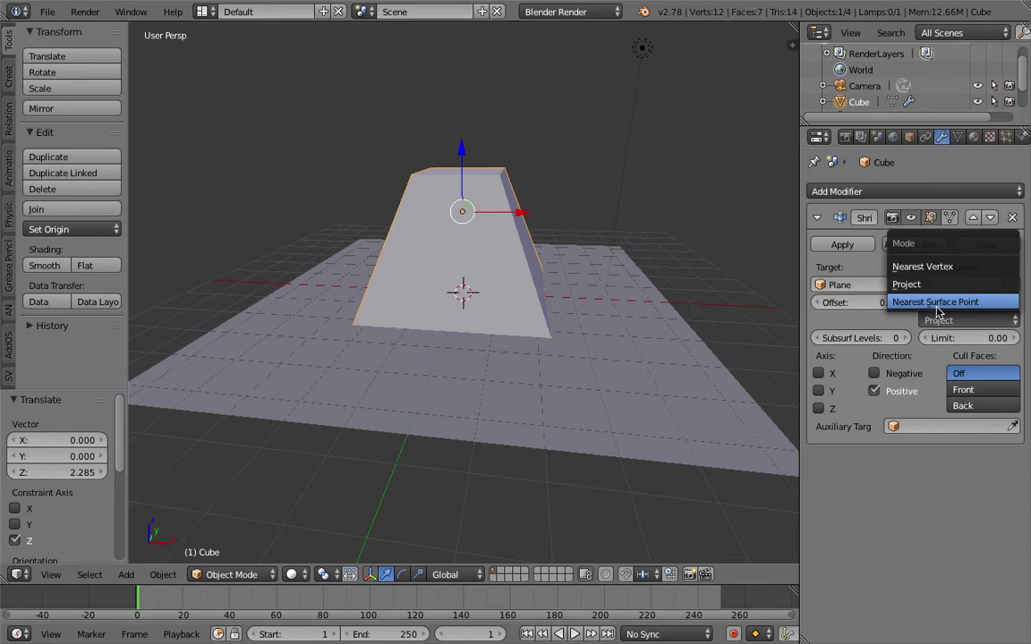
left_click(937, 304)
middle_click_drag(543, 246, 472, 242)
left_click(937, 320)
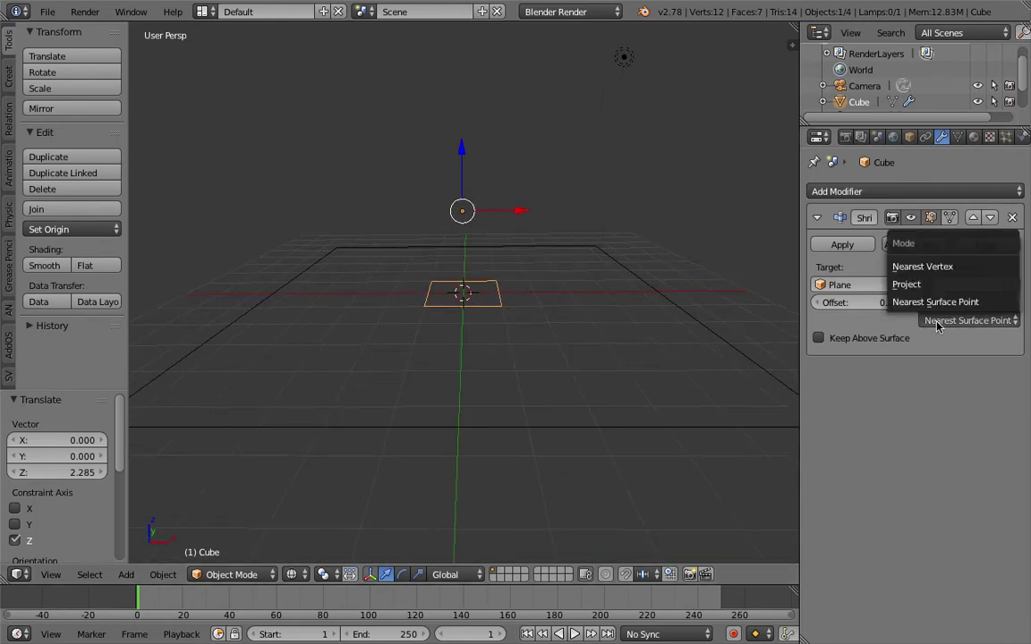
left_click(942, 295)
middle_click_drag(716, 259, 617, 276)
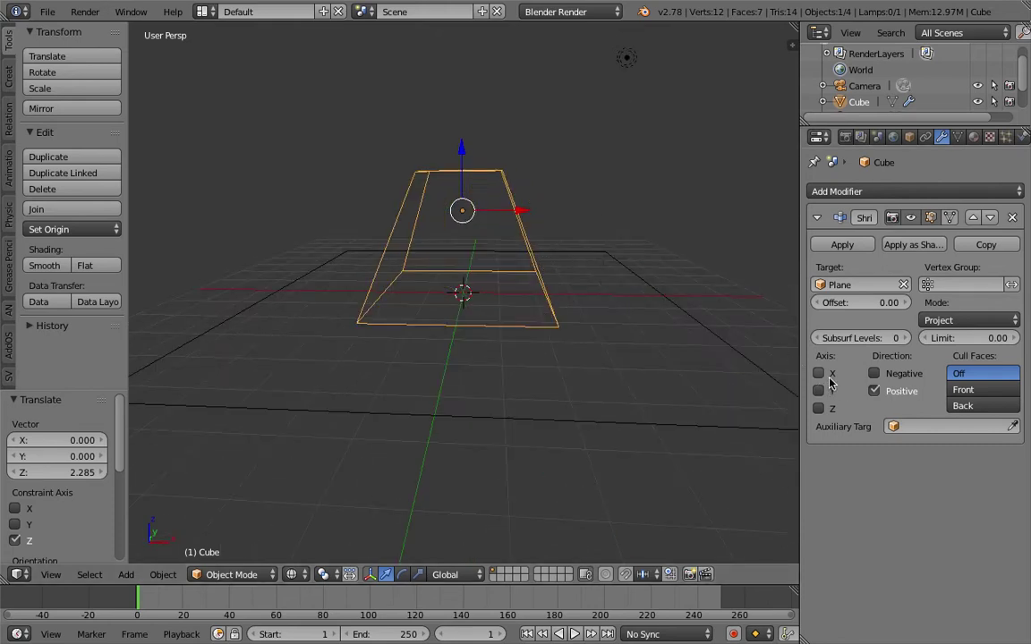
Toggle the Shrinkwrap projection directions on the cube, ending with both Negative and Positive enabled
left_click_drag(801, 372, 685, 372)
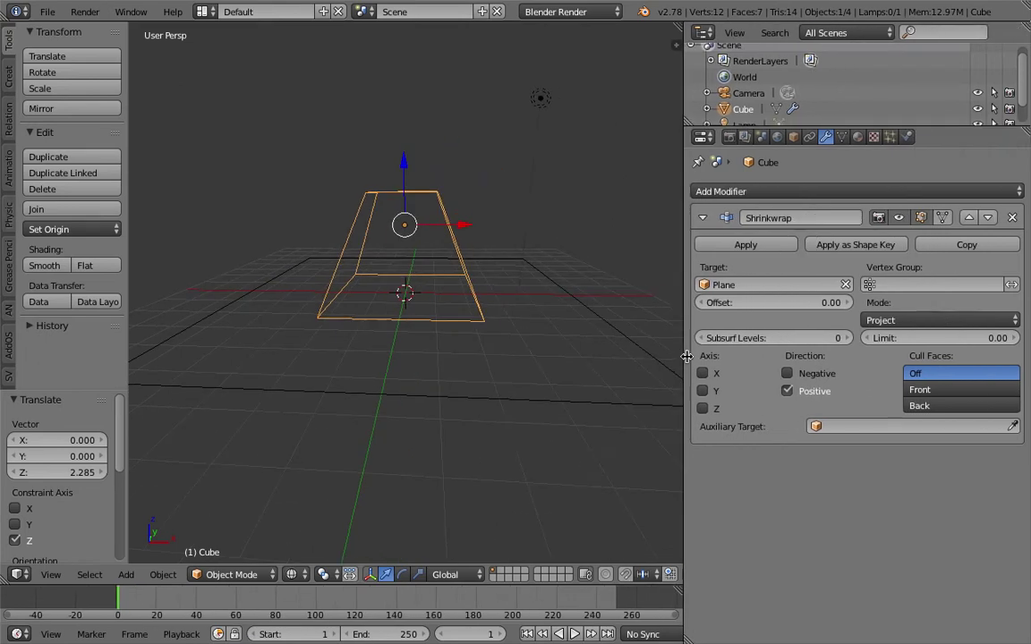
middle_click_drag(628, 370, 474, 291)
right_click(569, 287)
middle_click_drag(327, 275, 430, 222)
right_click(431, 222)
middle_click_drag(514, 252, 445, 251)
left_click(795, 390)
left_click(796, 390)
left_click(796, 390)
left_click(797, 374)
left_click(798, 388)
left_click(797, 375)
left_click(797, 387)
left_click(797, 377)
left_click(799, 389)
left_click(799, 376)
left_click(787, 373)
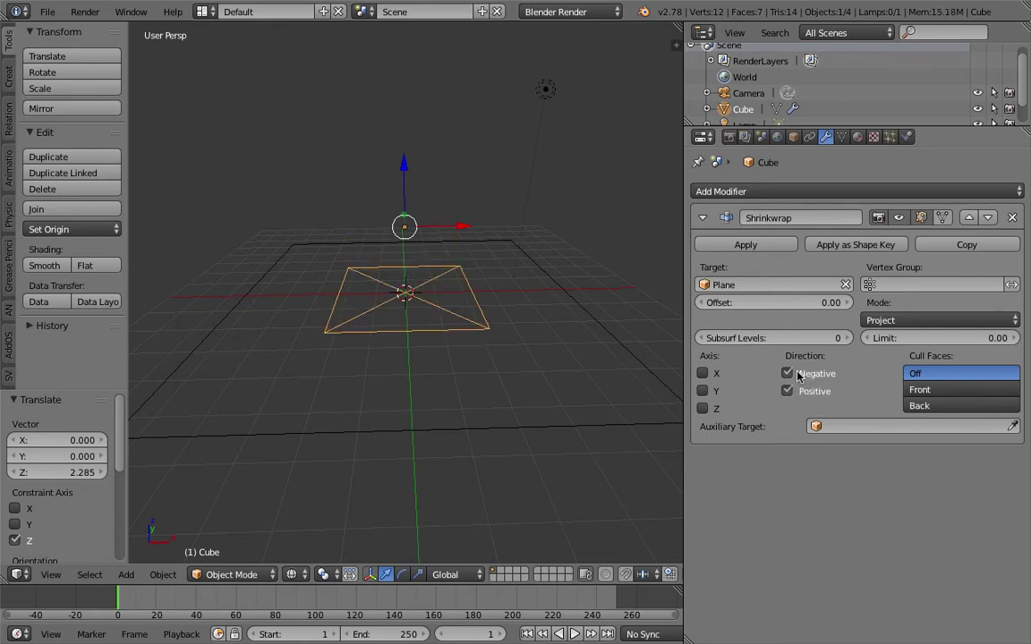
middle_click_drag(512, 304, 609, 278)
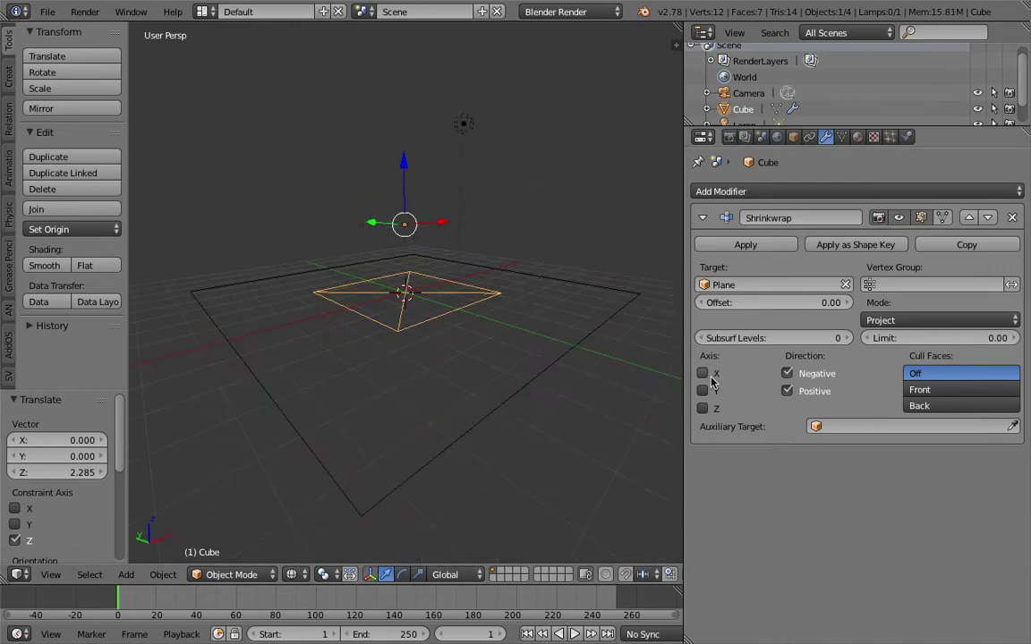
Add a plain axes empty and place it above the cube at about X 0.41, Y 2.19, Z 5.55
left_click(817, 427)
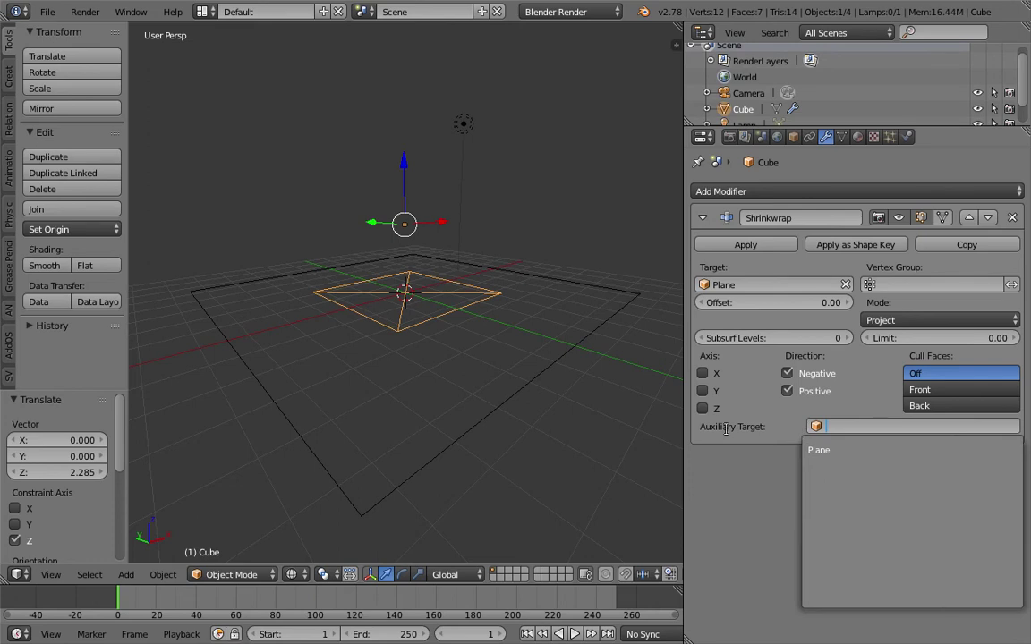
middle_click_drag(548, 260, 479, 267)
key("shift+a")
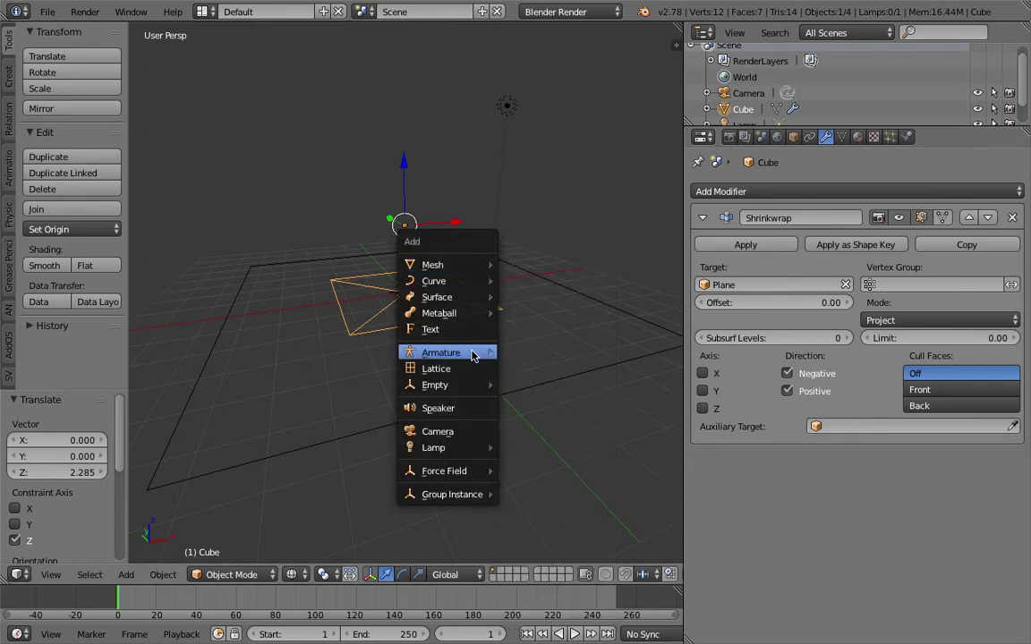
mouse_move(471, 384)
left_click(581, 386)
key("g")
left_click(475, 257)
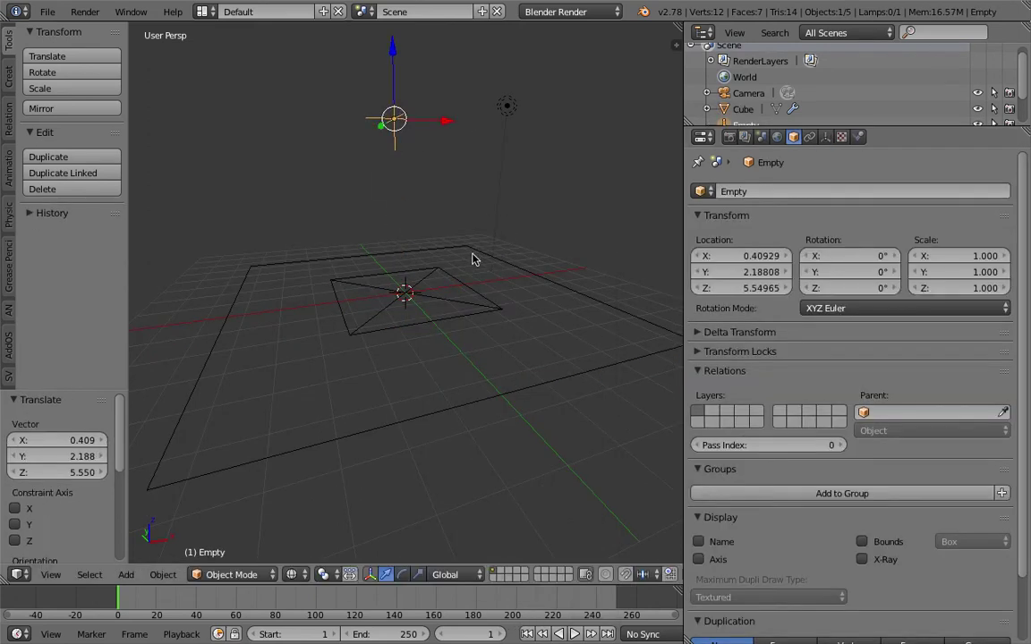
Reselect the cube, check its Auxiliary Target choices and remove the Shrinkwrap modifier
right_click(447, 278)
left_click(817, 427)
middle_click_drag(546, 220, 440, 215)
right_click(385, 124)
middle_click_drag(529, 197, 522, 207)
right_click(463, 294)
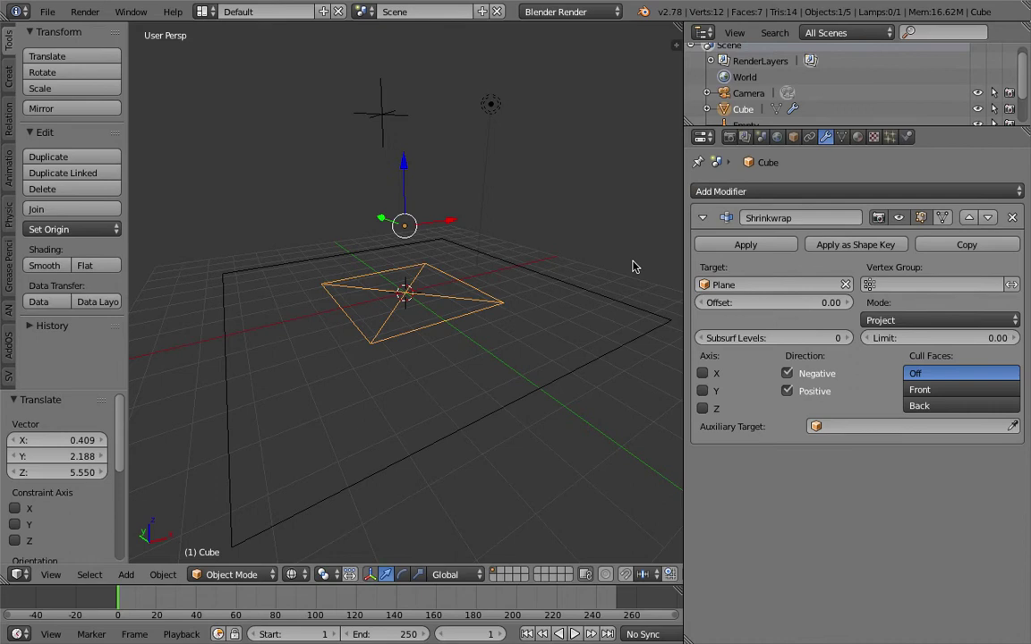
left_click(1010, 220)
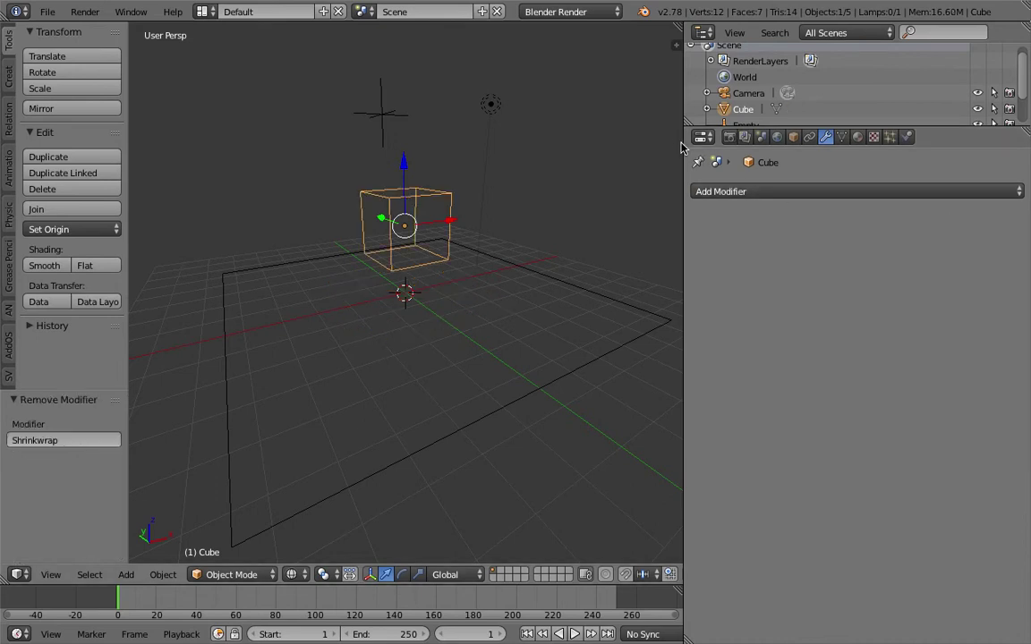
Add a Cast modifier to the cube
left_click_drag(682, 138, 1004, 138)
scroll(667, 177, "down", 6)
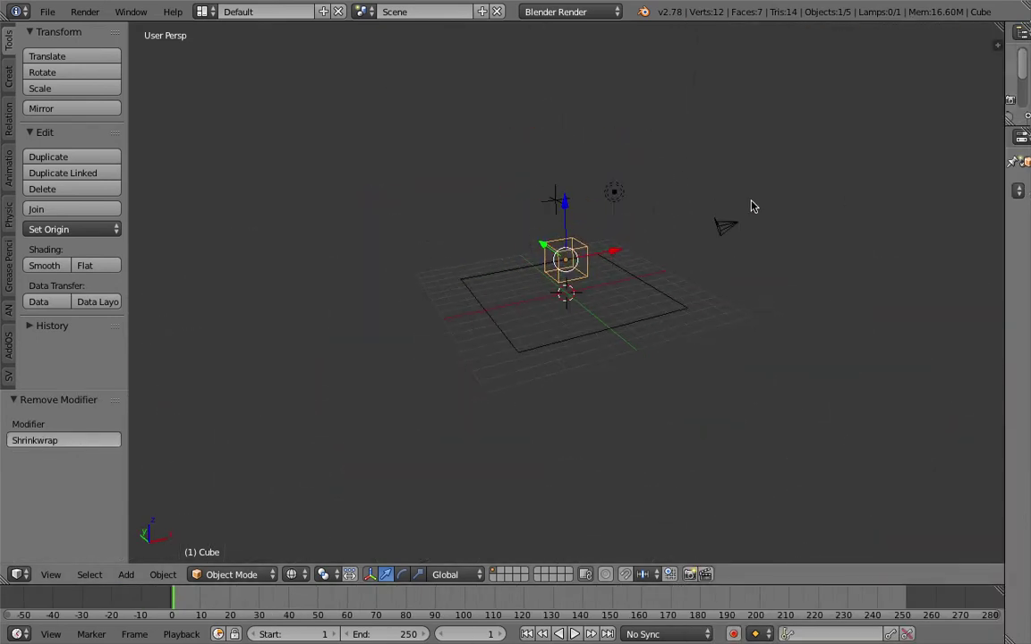
left_click_drag(1002, 145, 756, 145)
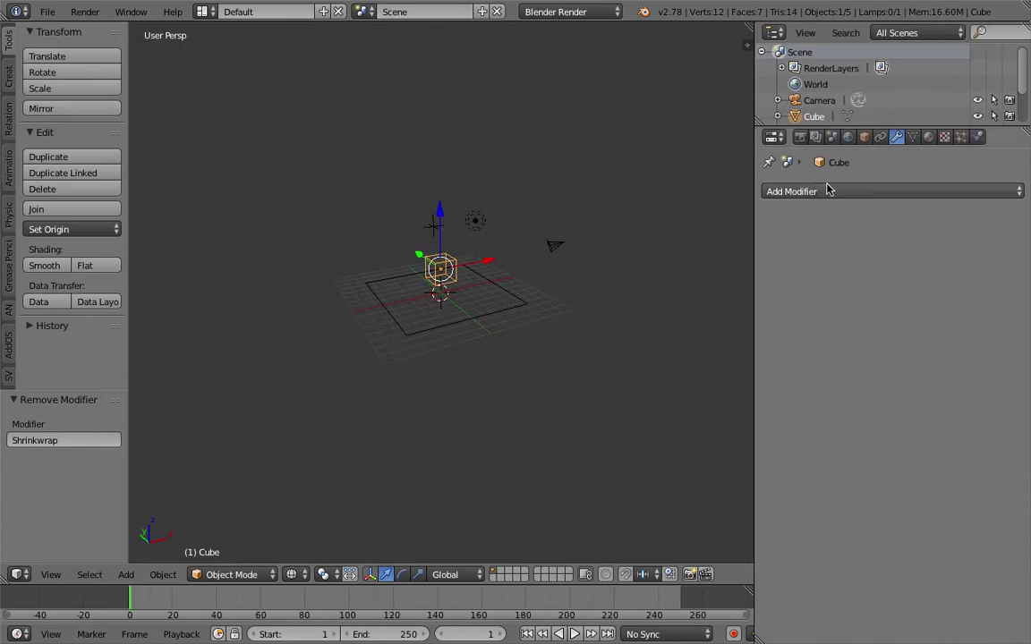
left_click(830, 190)
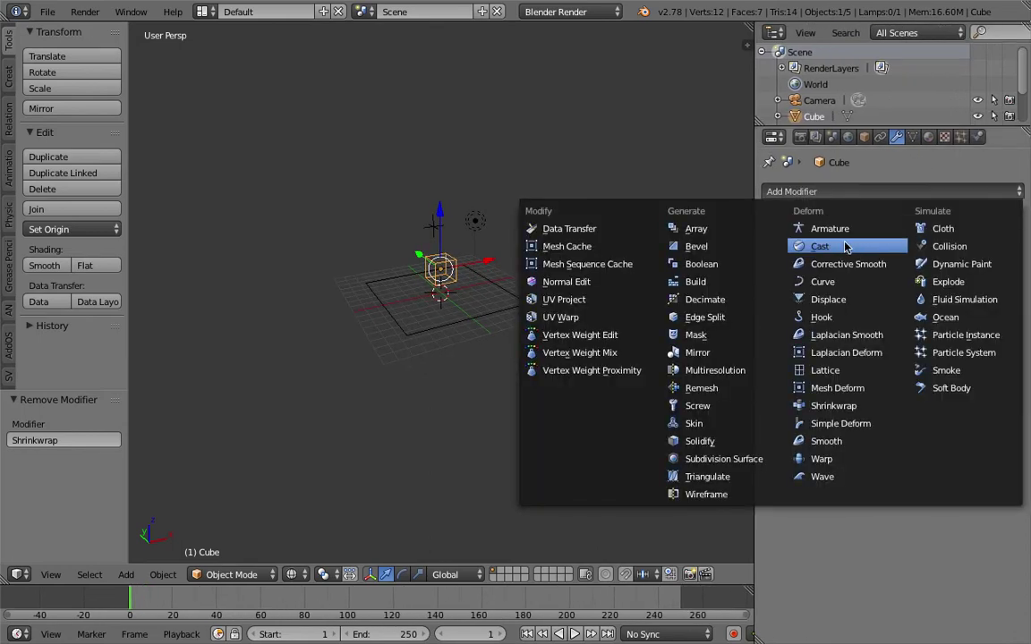
left_click(845, 247)
scroll(562, 240, "up", 4)
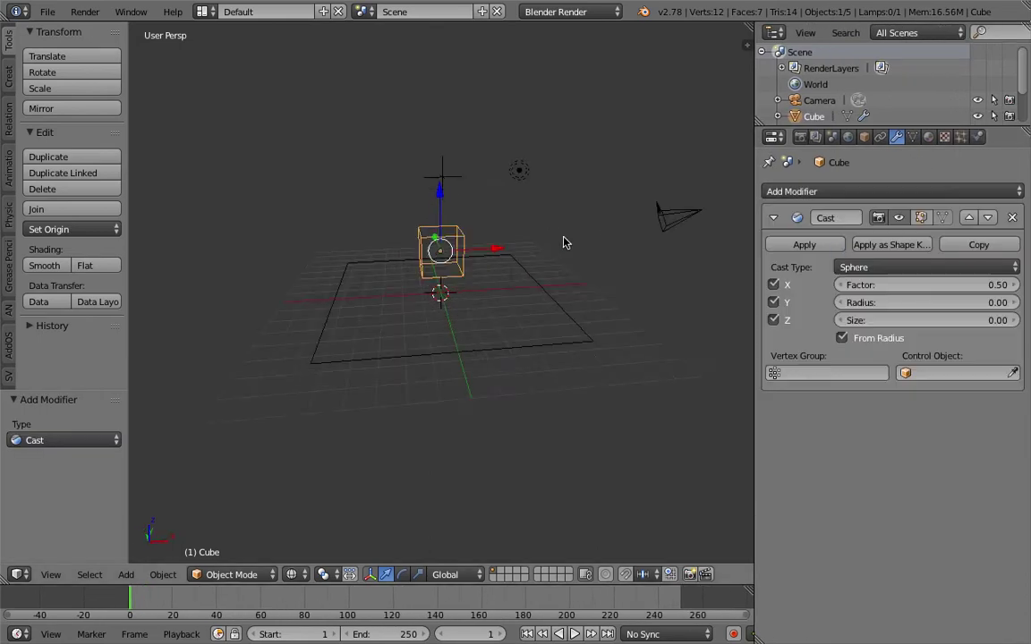
Set the Cast modifier's radius to about 0.55 and remove the modifier from the cube
left_click(859, 268)
left_click(935, 285)
left_click(657, 302)
left_click_drag(876, 303, 907, 303)
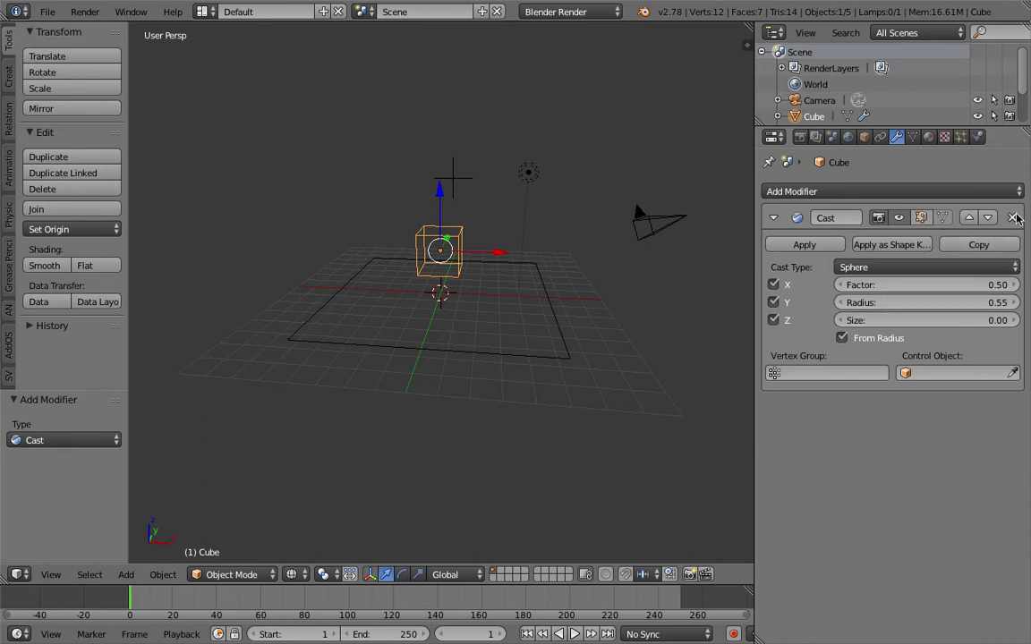
key("ctrl+x")
Switch the screen layout to Compositing
middle_click_drag(486, 262, 430, 259)
left_click(202, 11)
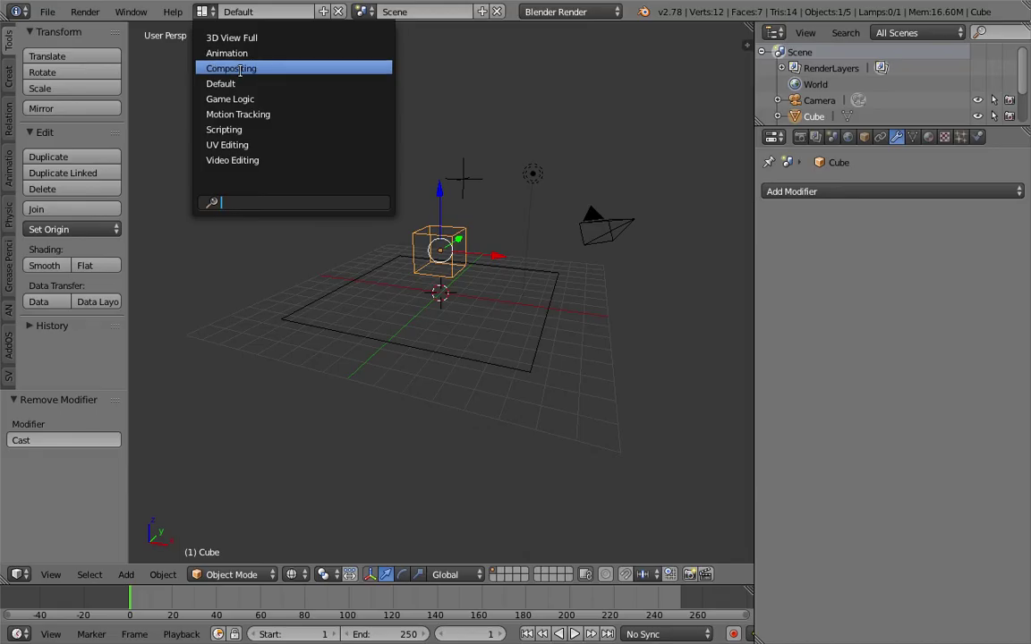
left_click(240, 70)
middle_click_drag(572, 429, 588, 454)
Save the scene to the Desktop as sv_raycasting_basic_001.blend
key("ctrl+s")
left_click(317, 73)
type("raycasting_basic_")
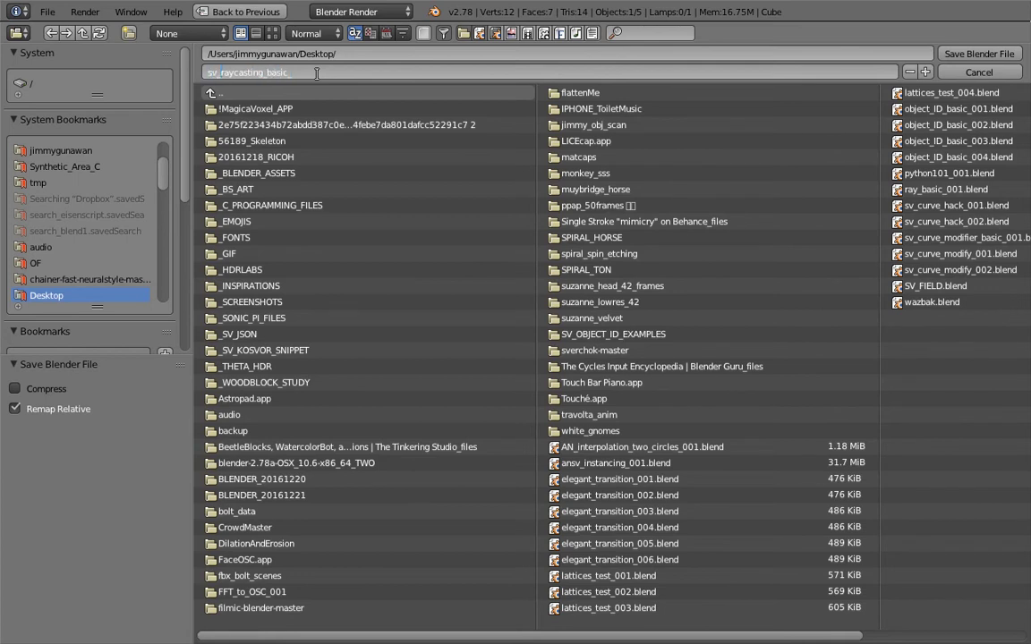
key("Return")
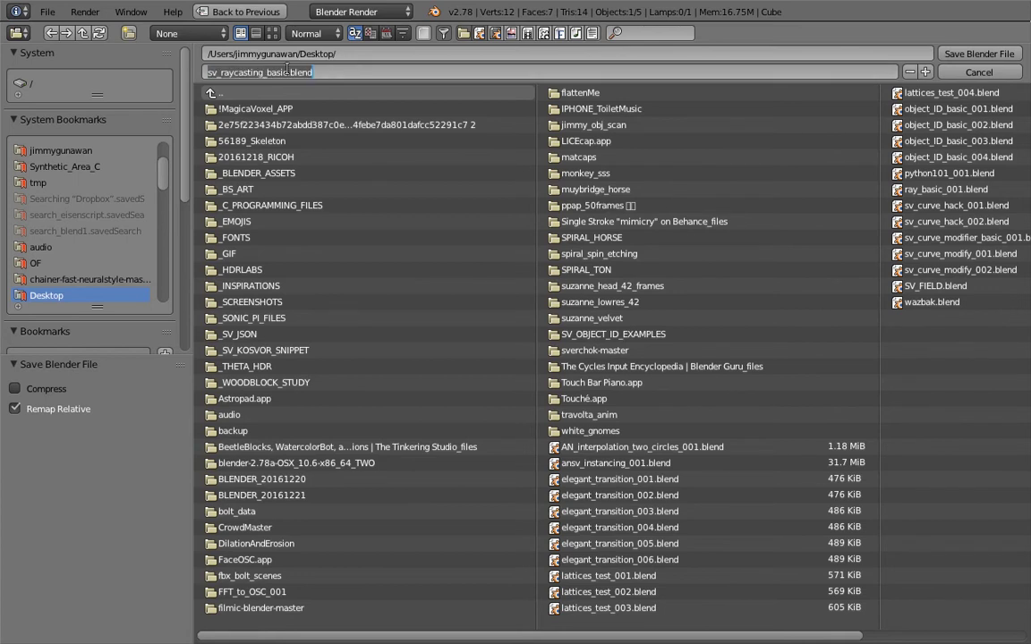
left_click(298, 76)
type("_001")
key("Return")
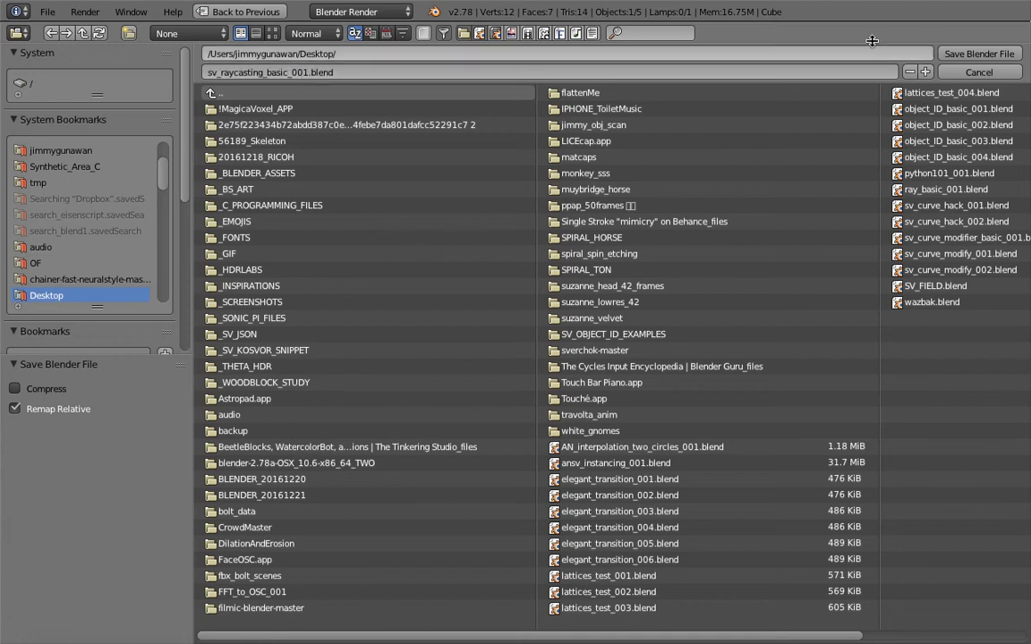
left_click(945, 57)
Select the lamp and the camera together and move them to layer 2
scroll(711, 501, "up", 2)
scroll(712, 501, "down", 2)
middle_click_drag(666, 495, 743, 470)
scroll(743, 470, "down", 6)
right_click(670, 458)
right_click(725, 471, "shift")
key("m")
key("2")
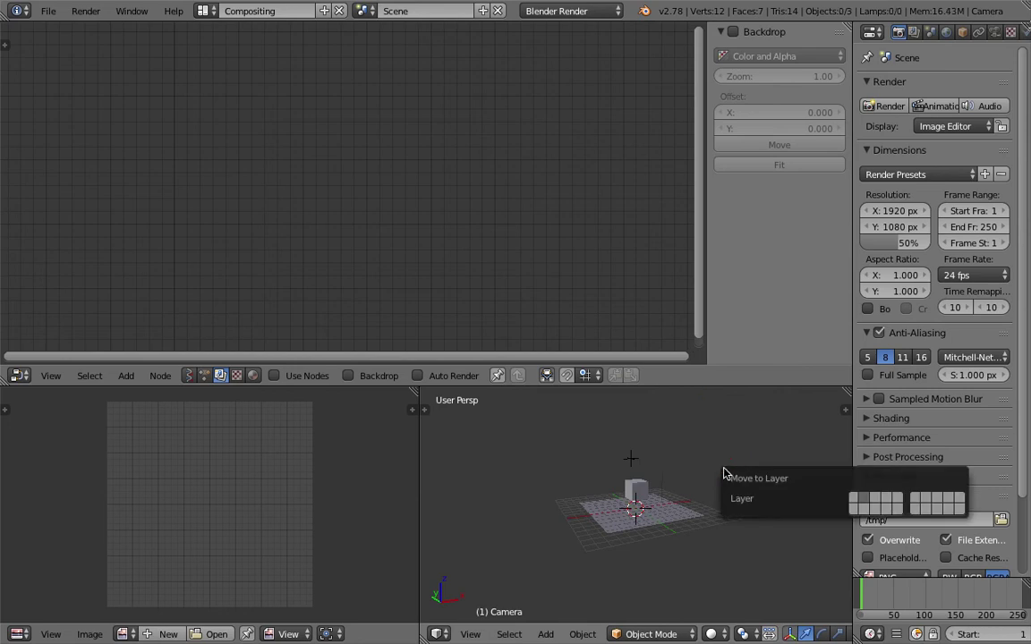
Select the cube above the plane in the 3D view
scroll(698, 464, "up", 5)
middle_click_drag(697, 465, 759, 482)
right_click(592, 415)
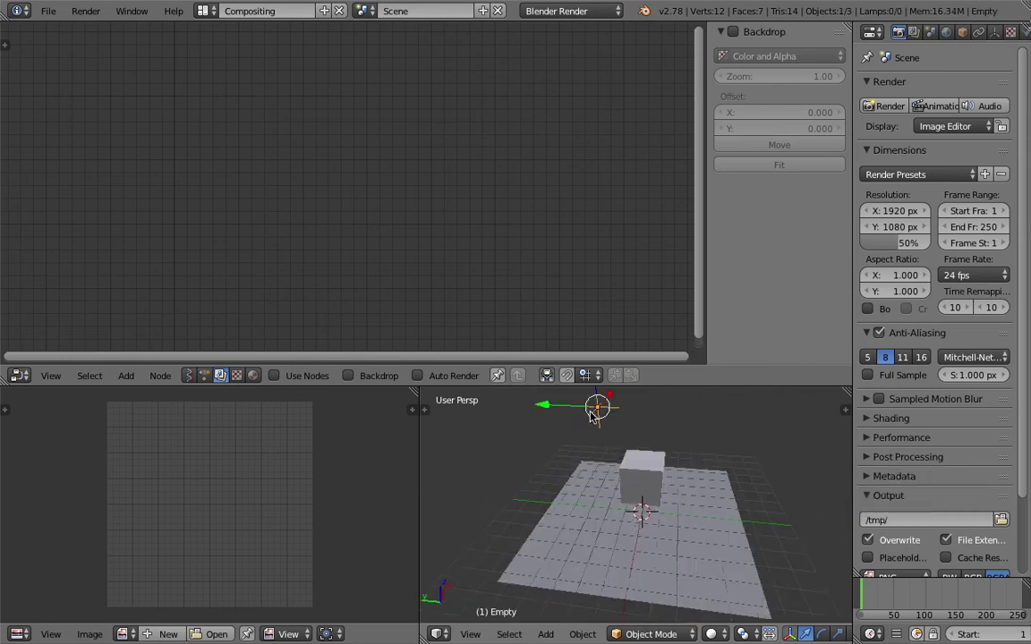
middle_click_drag(592, 416, 597, 404)
right_click(648, 468)
mouse_move(649, 469)
middle_mouse_down()
mouse_move(656, 461)
mouse_move(649, 470)
middle_mouse_up()
Create a new Sverchok node tree and add a Scene Raycast MK2 node to it
left_click(188, 375)
left_click(296, 374)
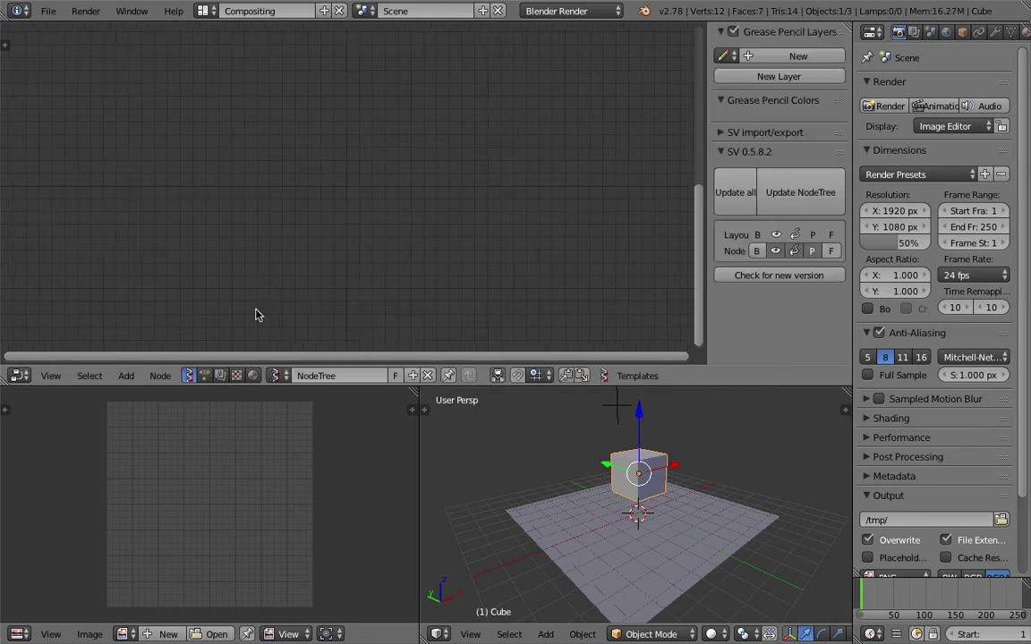
key("shift+a")
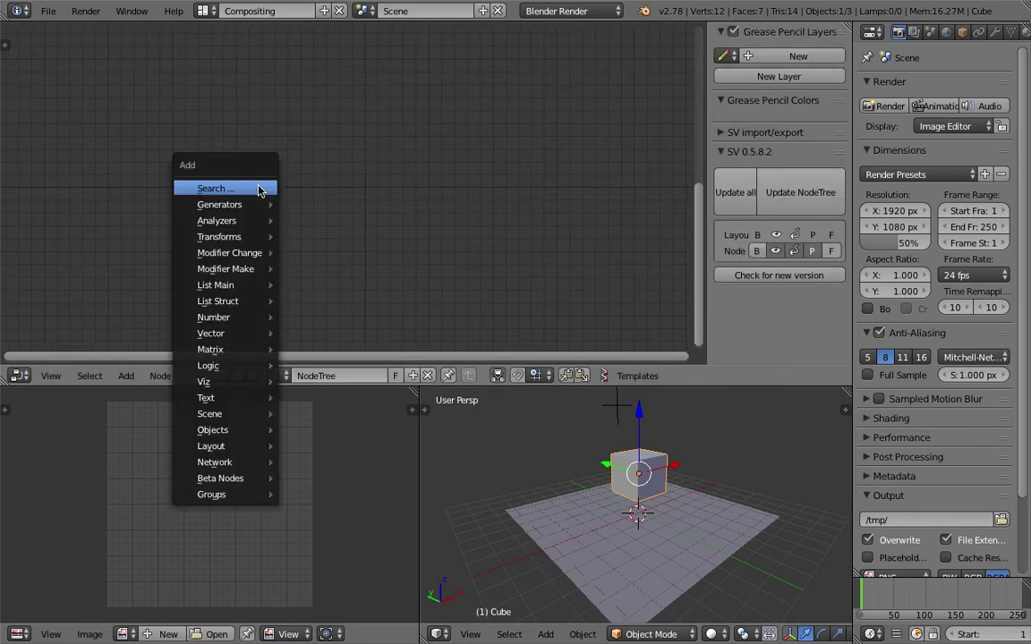
left_click(258, 189)
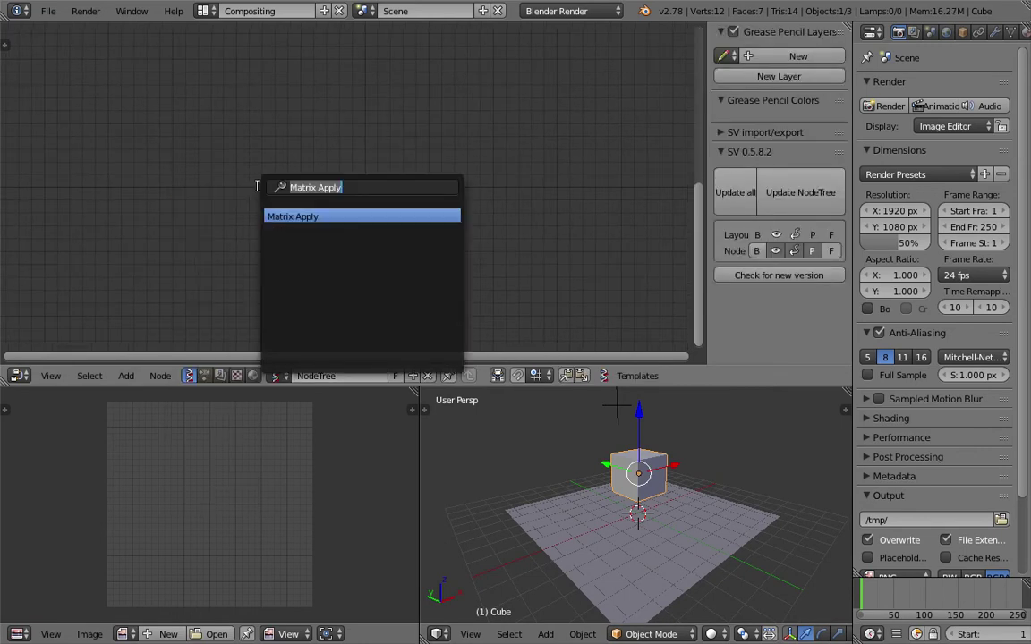
type("ray")
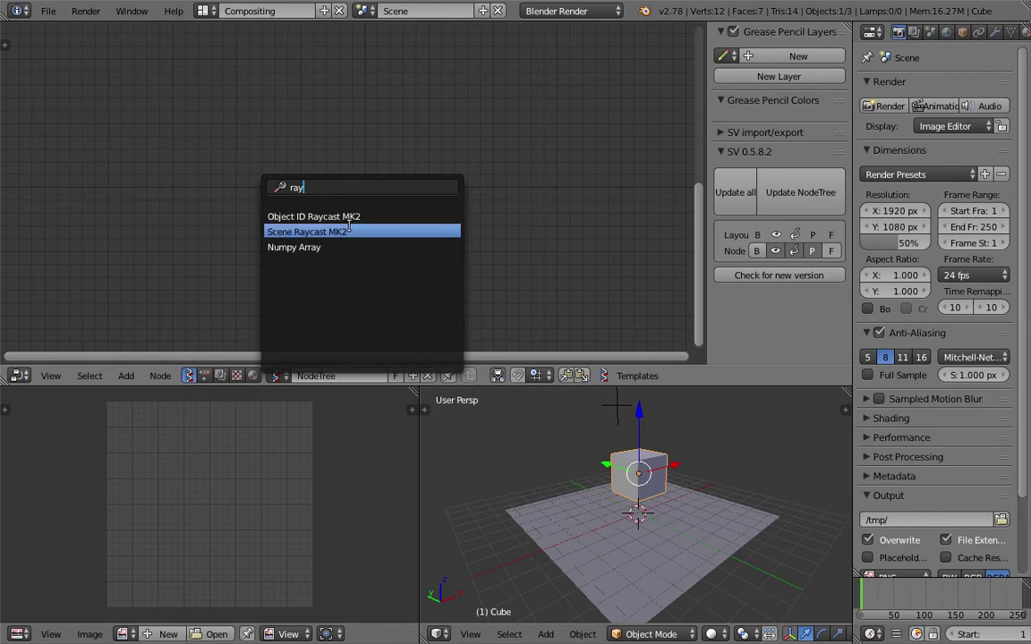
left_click(349, 231)
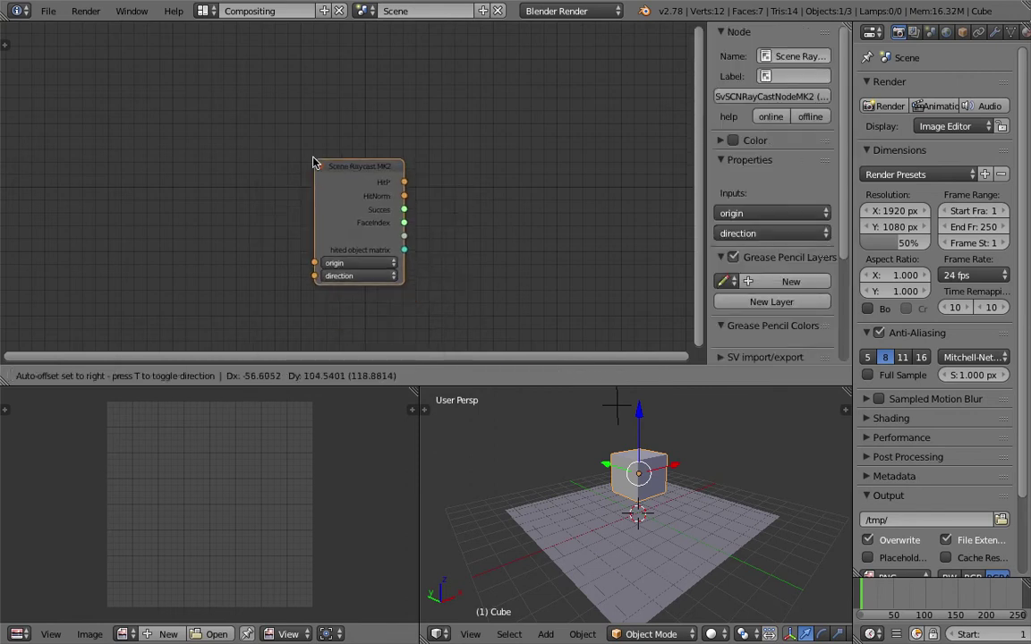
left_click(377, 106)
Add an Object ID Raycast MK2 node beside the Scene Raycast MK2 node
key("shift+a")
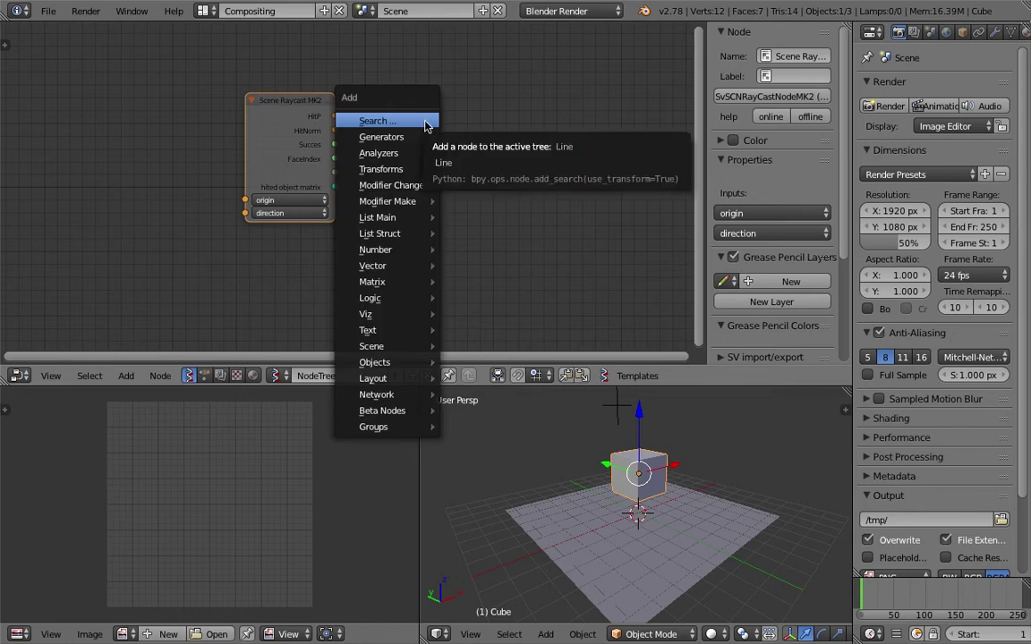
left_click(421, 122)
type("rayc")
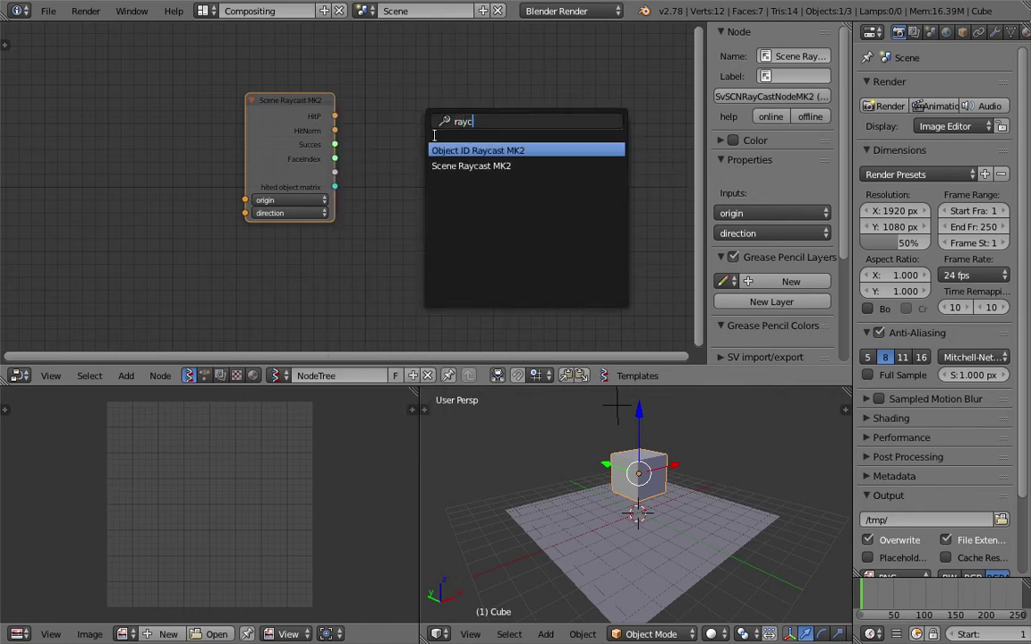
key("Return")
scroll(398, 101, "up", 2)
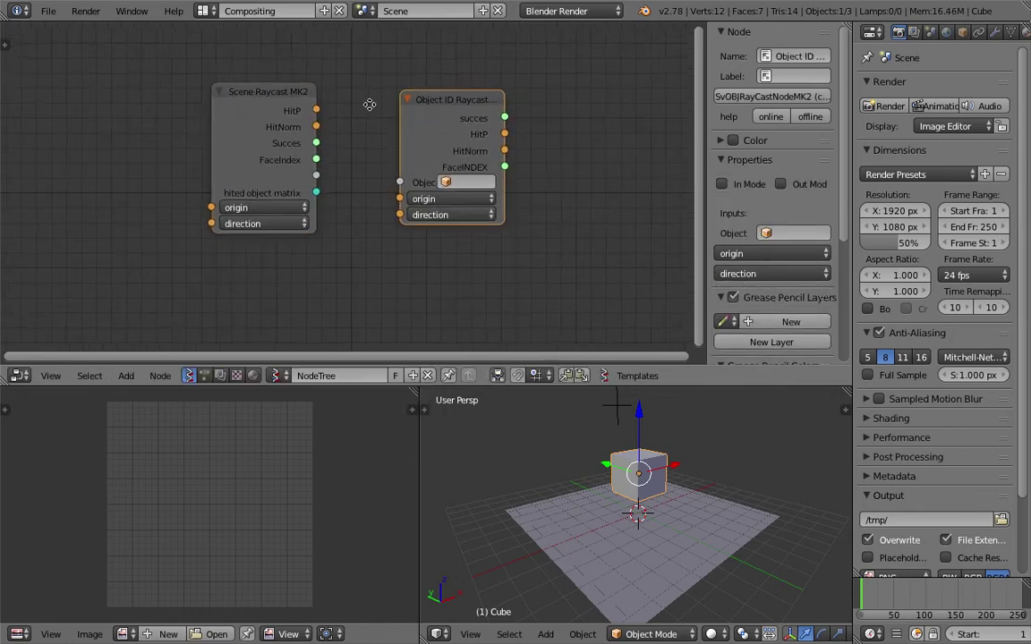
middle_click_drag(370, 104, 362, 109)
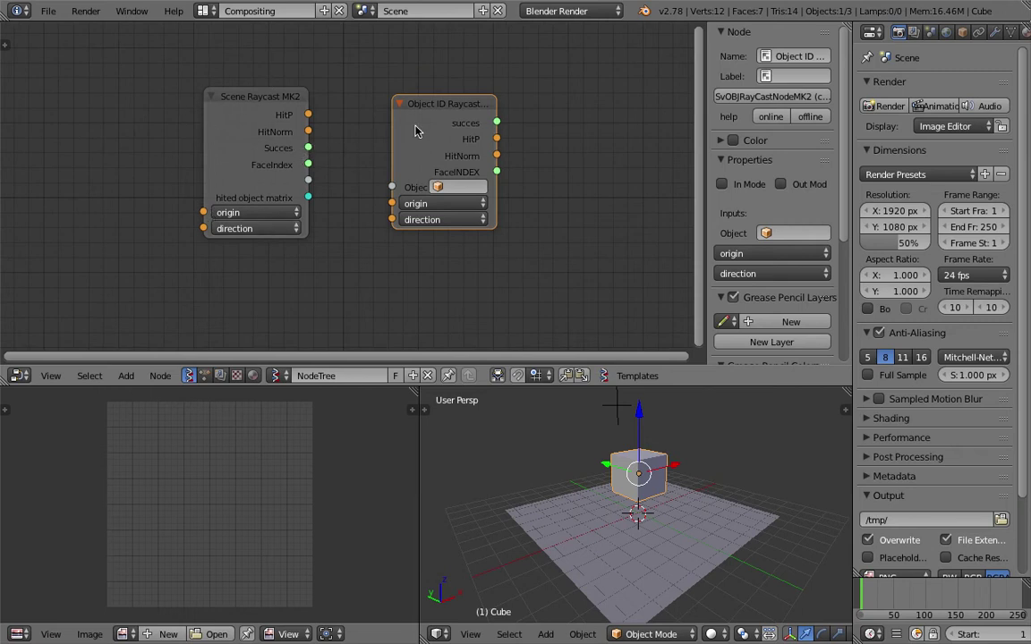
scroll(456, 173, "up", 1)
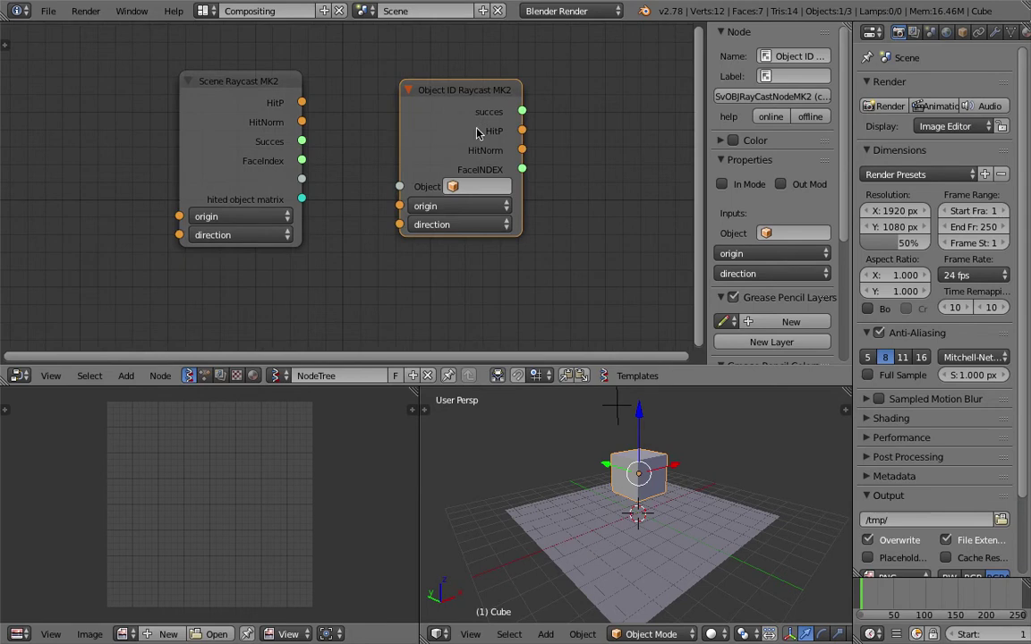
Delete the Scene Raycast MK2 node, leaving the Object ID Raycast MK2 node in the tree
left_click_drag(270, 129, 247, 141)
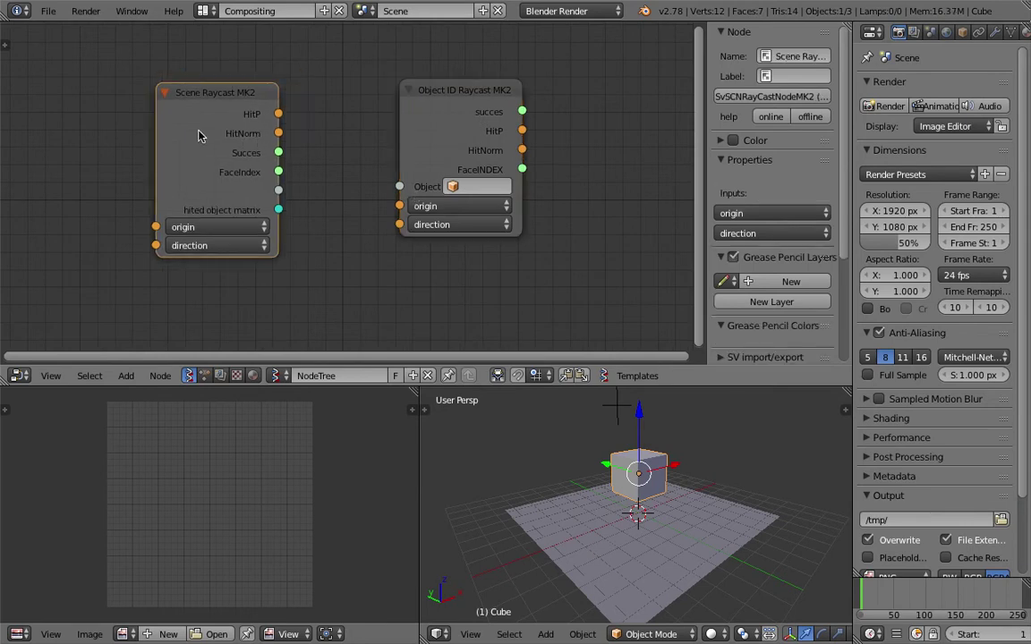
left_click_drag(216, 107, 196, 103)
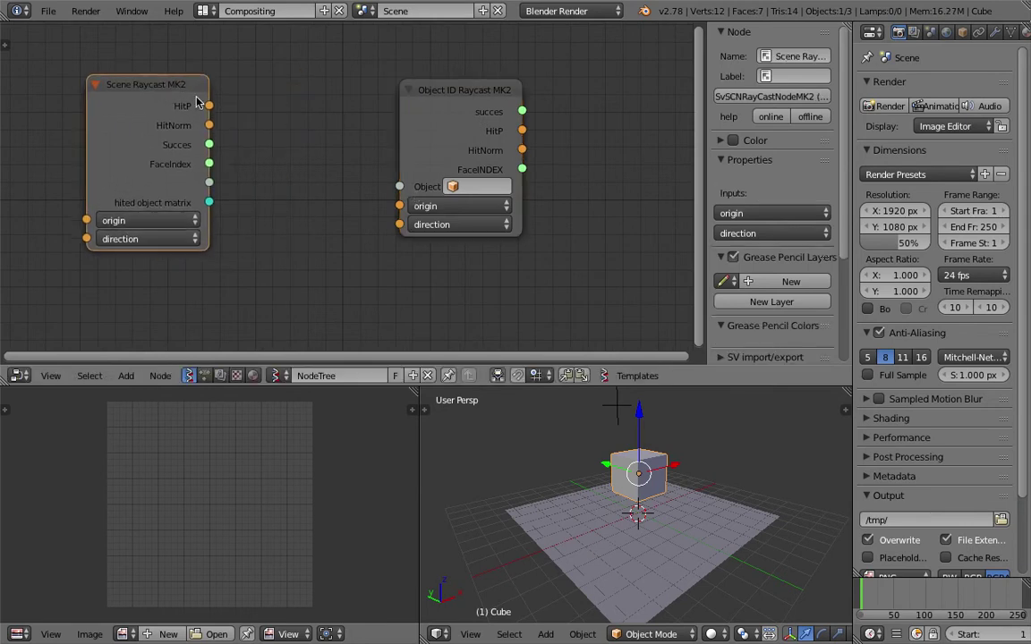
key("x")
key("Home")
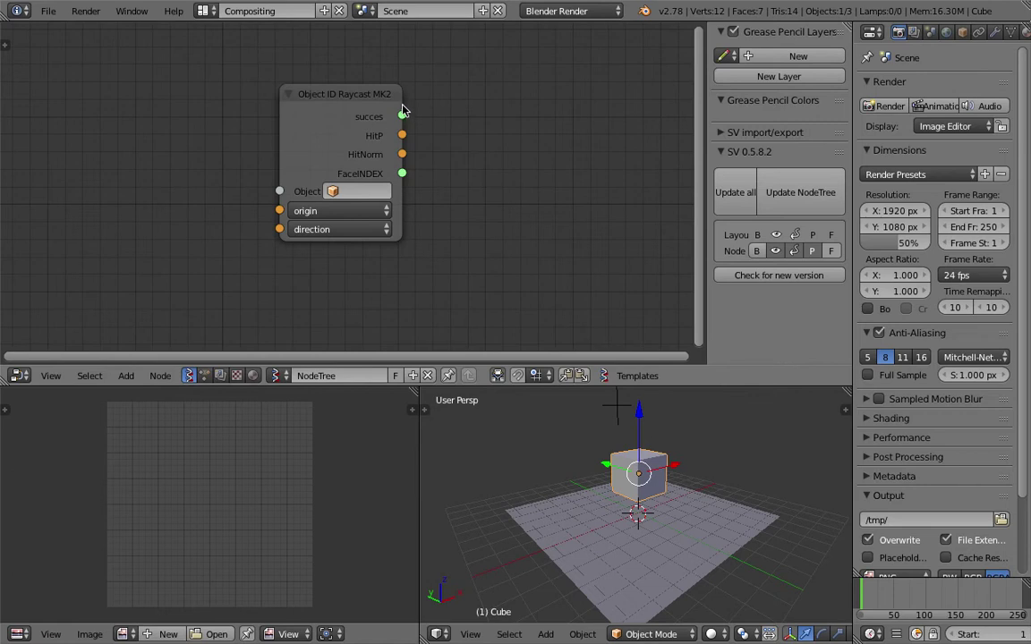
Widen the Object ID Raycast MK2 node so its Objects field label is fully readable
left_click_drag(400, 102, 447, 103)
middle_click_drag(375, 113, 306, 142)
middle_click_drag(409, 159, 314, 149)
scroll(332, 148, "down", 1)
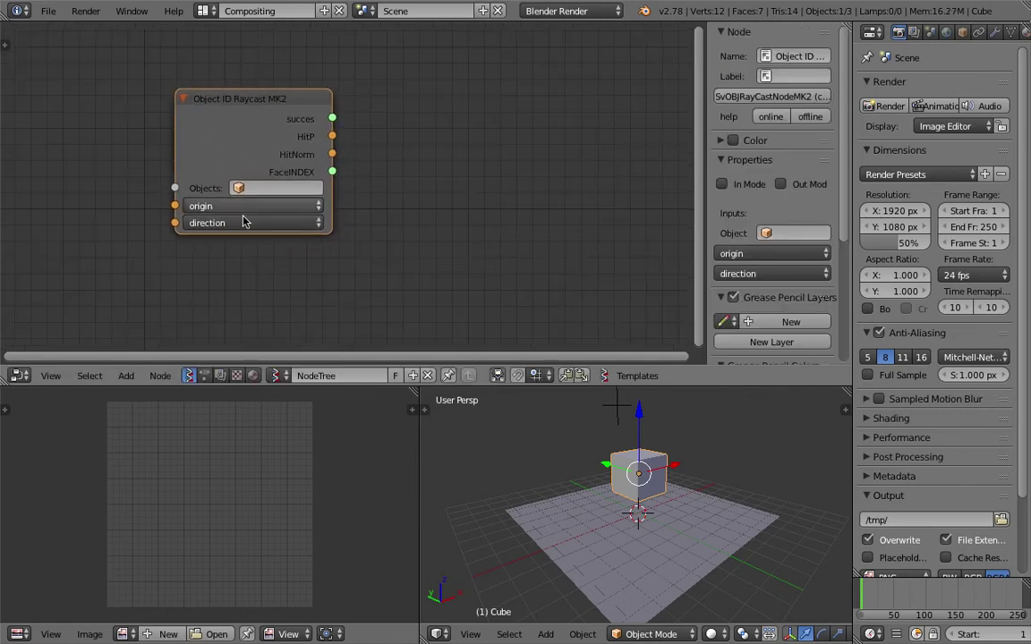
middle_click_drag(267, 210, 283, 208)
left_click(287, 208)
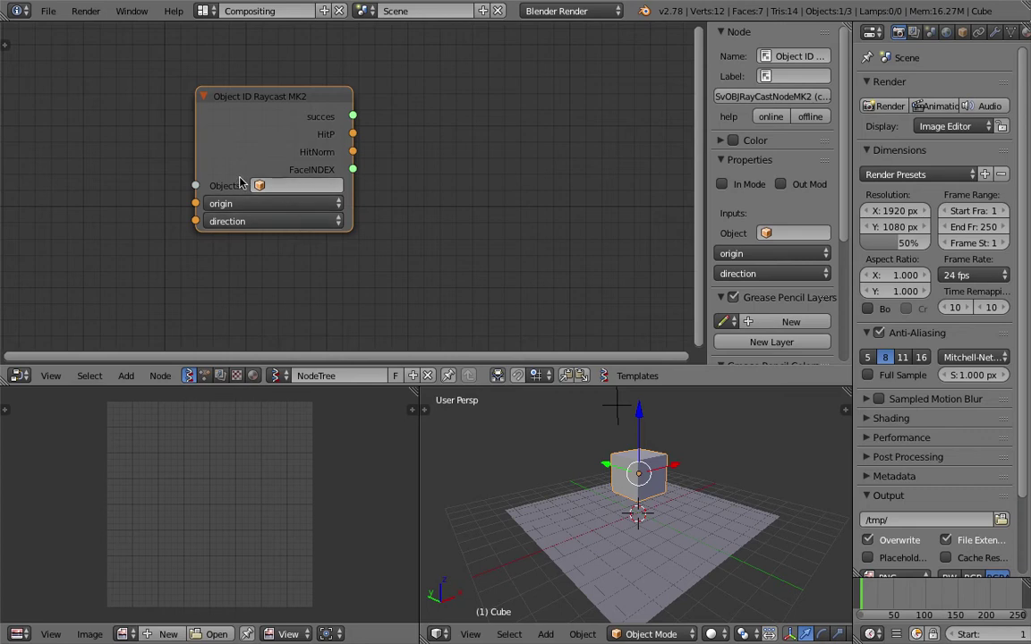
Set Plane as the object of the Object ID Raycast MK2 node and save the scene over the existing file
middle_click_drag(697, 545, 662, 545)
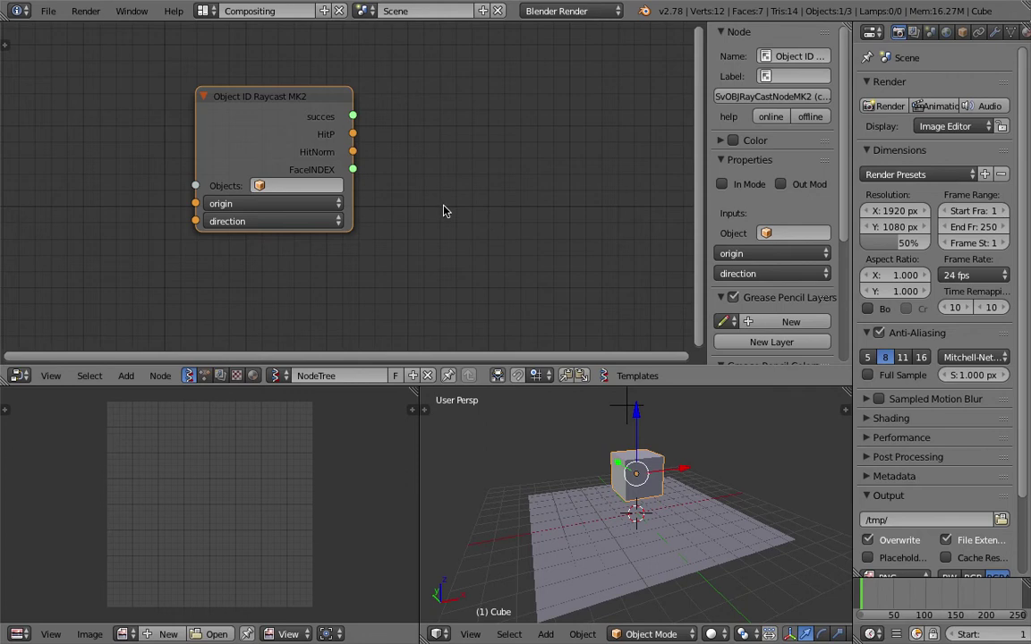
middle_click_drag(613, 477, 633, 464)
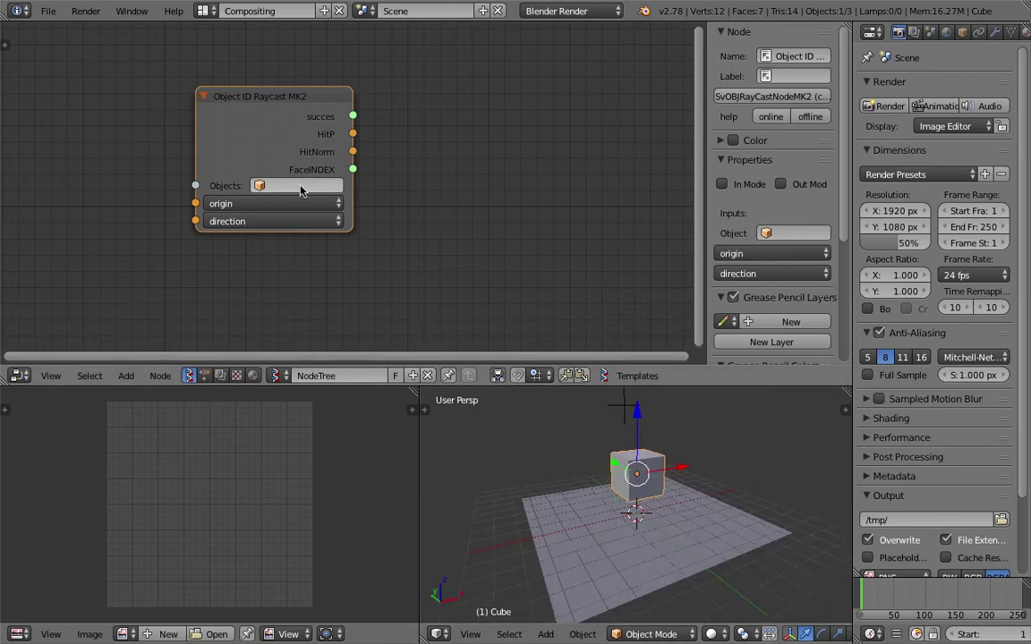
middle_click_drag(681, 520, 609, 479)
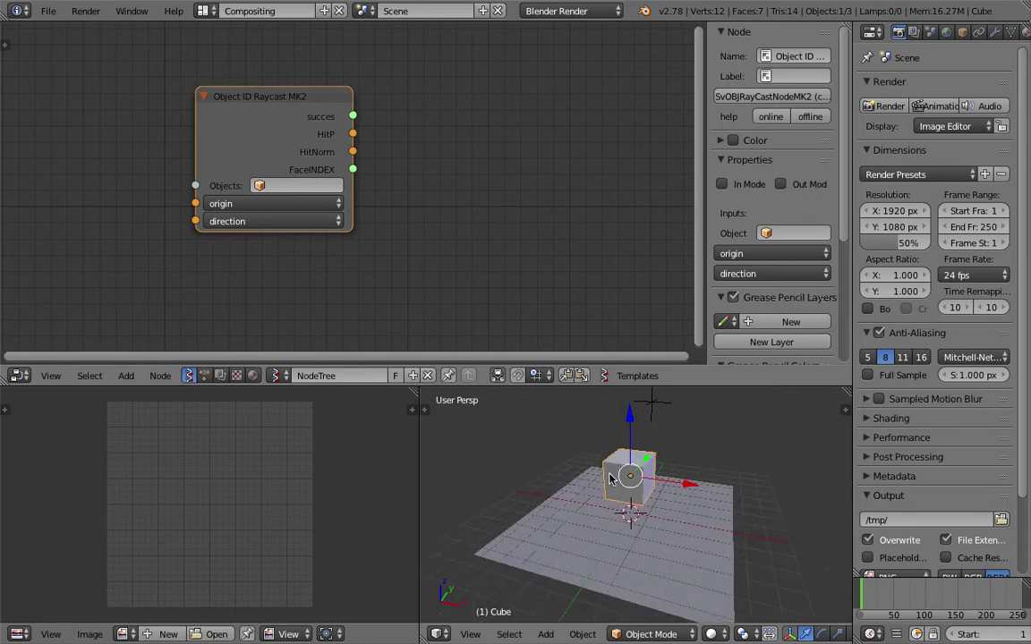
middle_click_drag(667, 587, 723, 497)
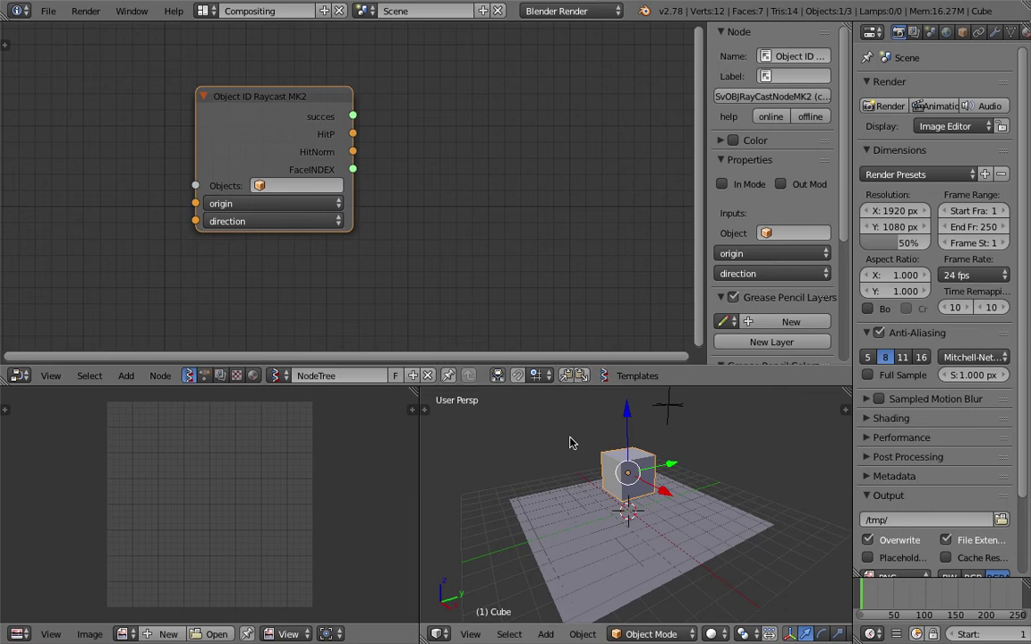
left_click(269, 185)
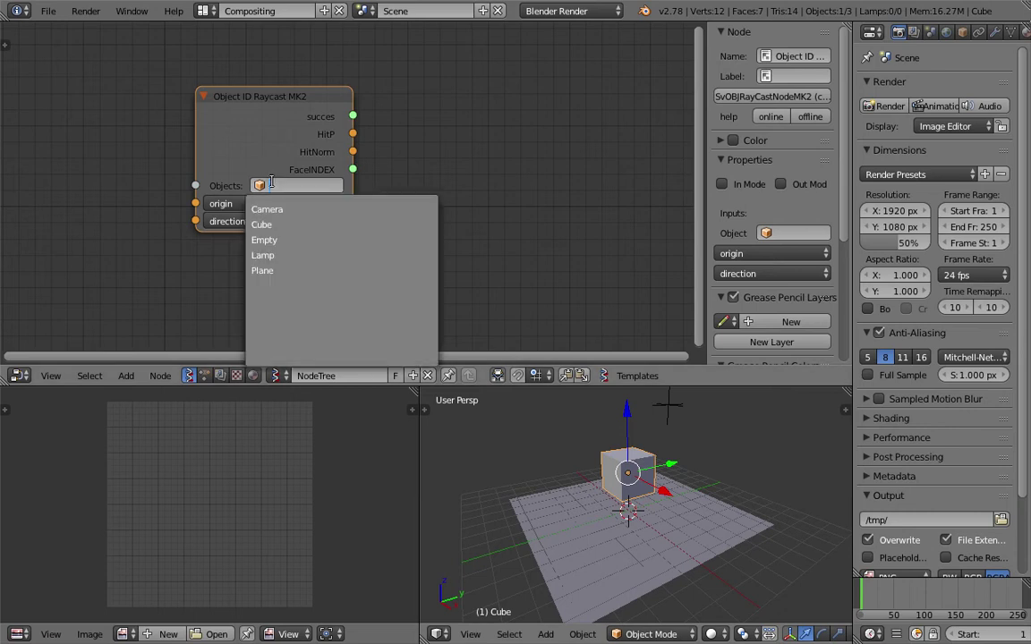
left_click(287, 269)
key("ctrl+s")
middle_click_drag(666, 497, 626, 483)
left_click(654, 511)
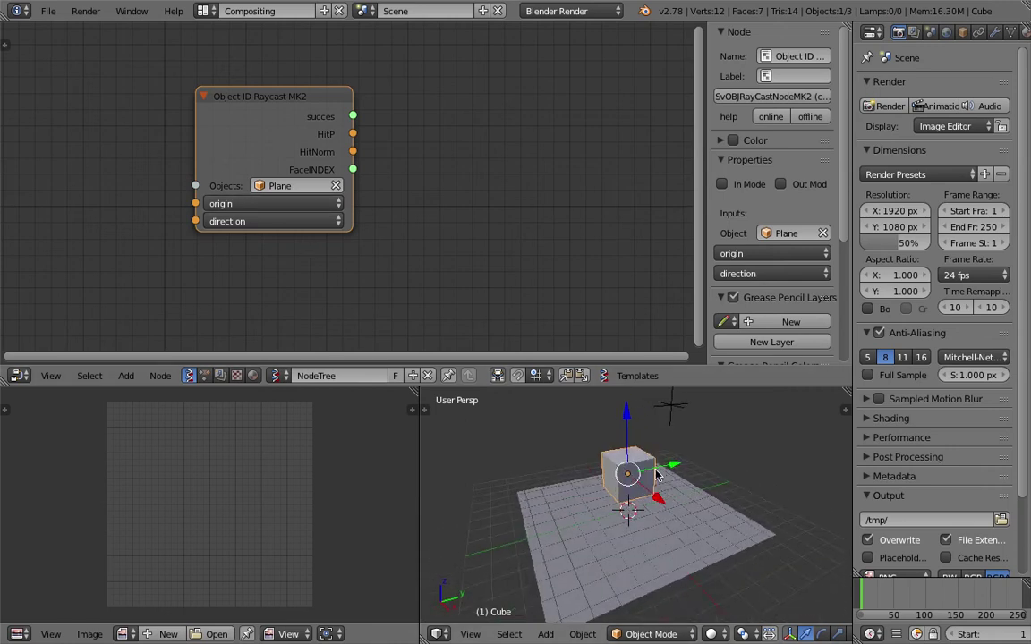
Add a Monkey mesh to the scene and move it to one side of the cube
scroll(627, 483, "down", 3)
key("shift+a")
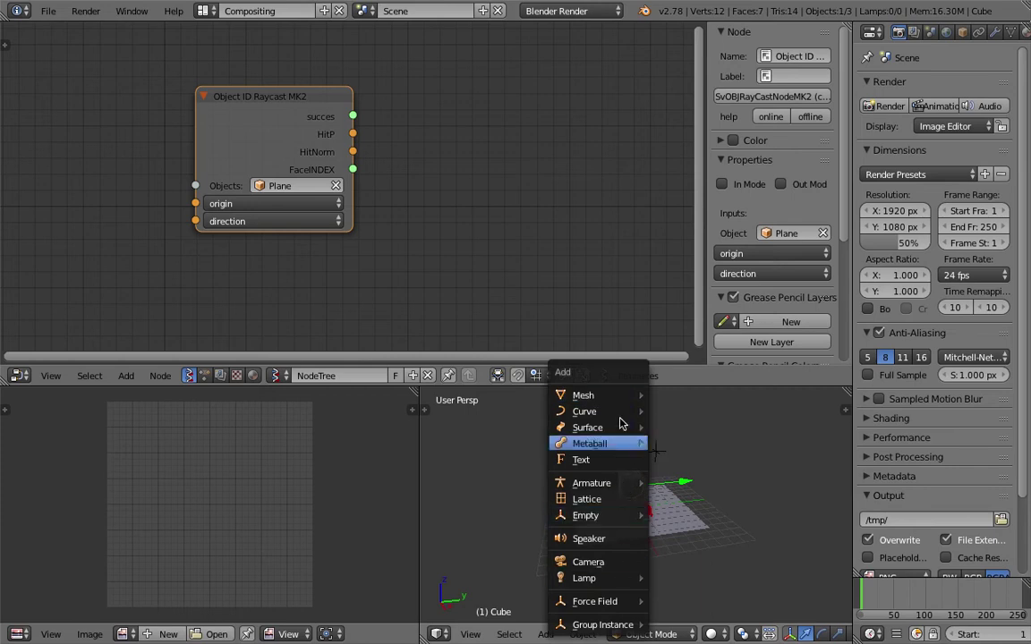
mouse_move(617, 395)
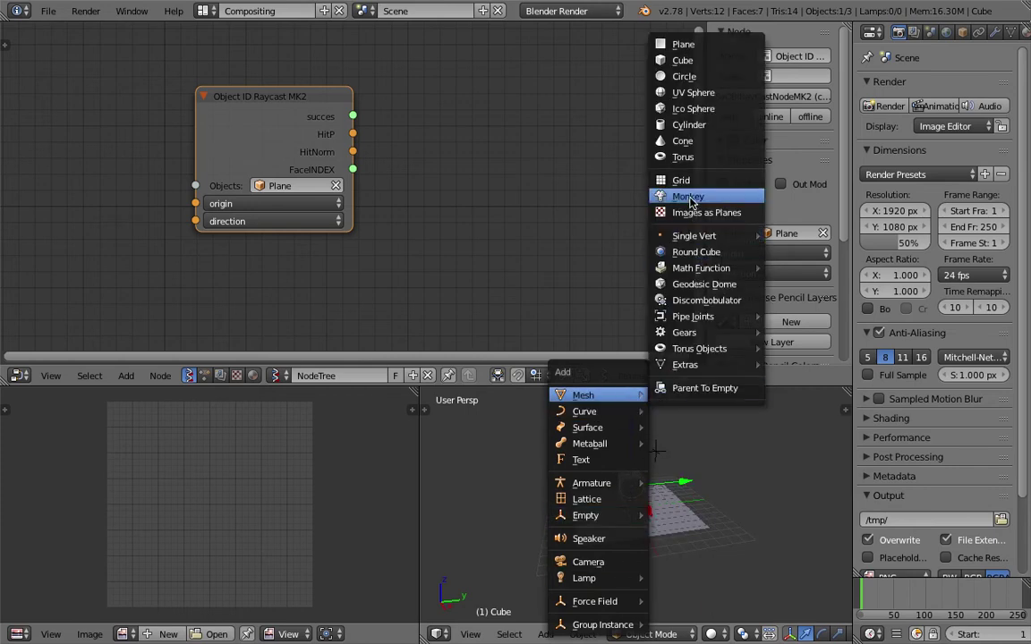
left_click(689, 199)
key("g")
left_click(612, 447)
Add a Torus mesh and move it to the opposite side of the cube from the monkey head
key("shift+a")
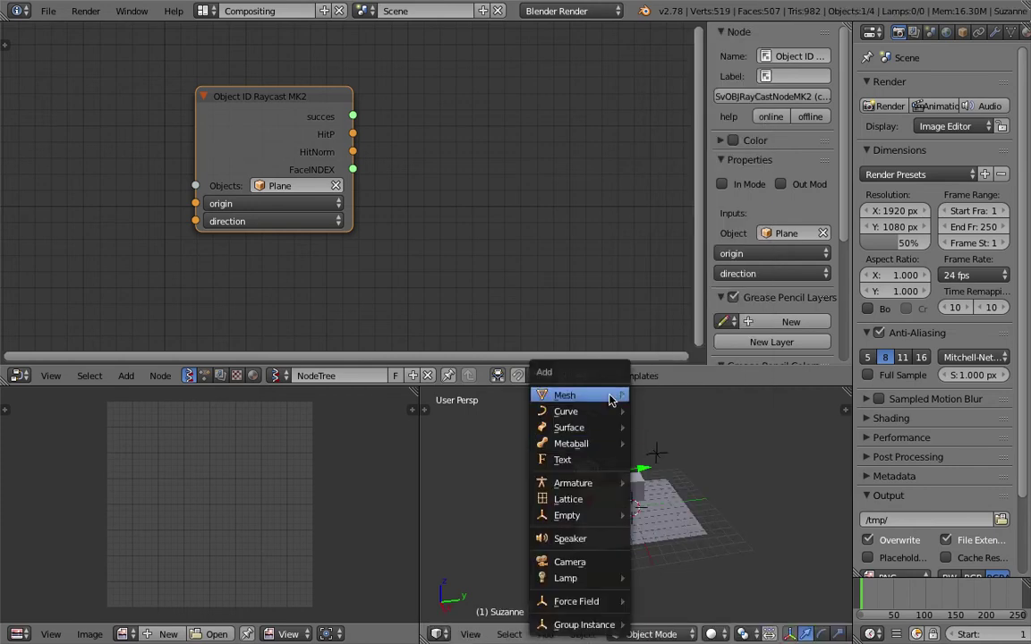
mouse_move(614, 395)
key("g")
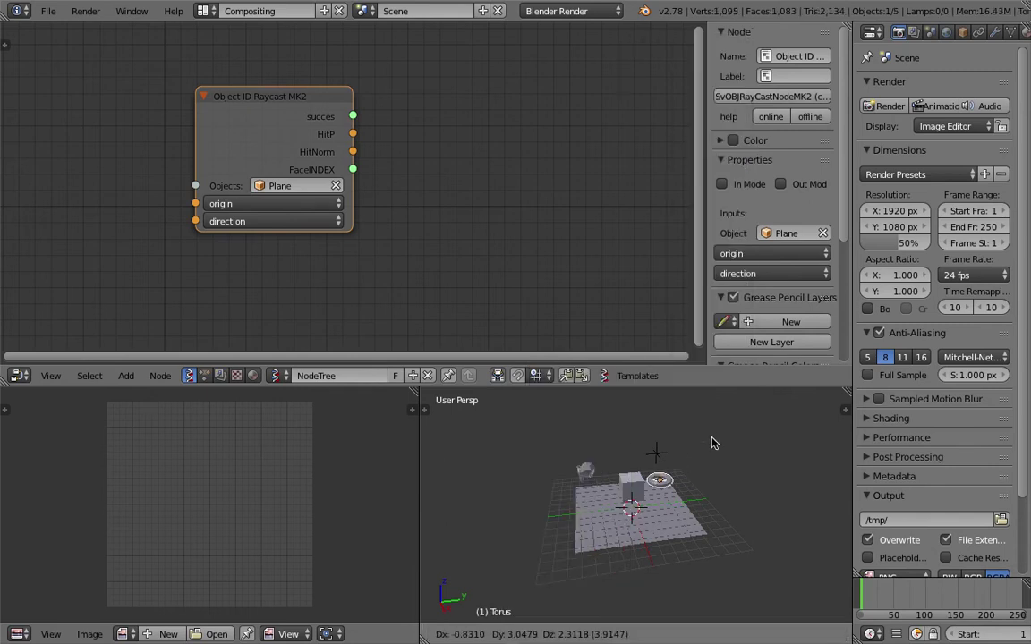
left_click(712, 438)
Select the cube in the 3D view and save the scene over the existing file
scroll(697, 459, "up", 5)
middle_click_drag(588, 461, 632, 473)
right_click(634, 468)
right_click(635, 464)
key("ctrl+s")
left_click(634, 451)
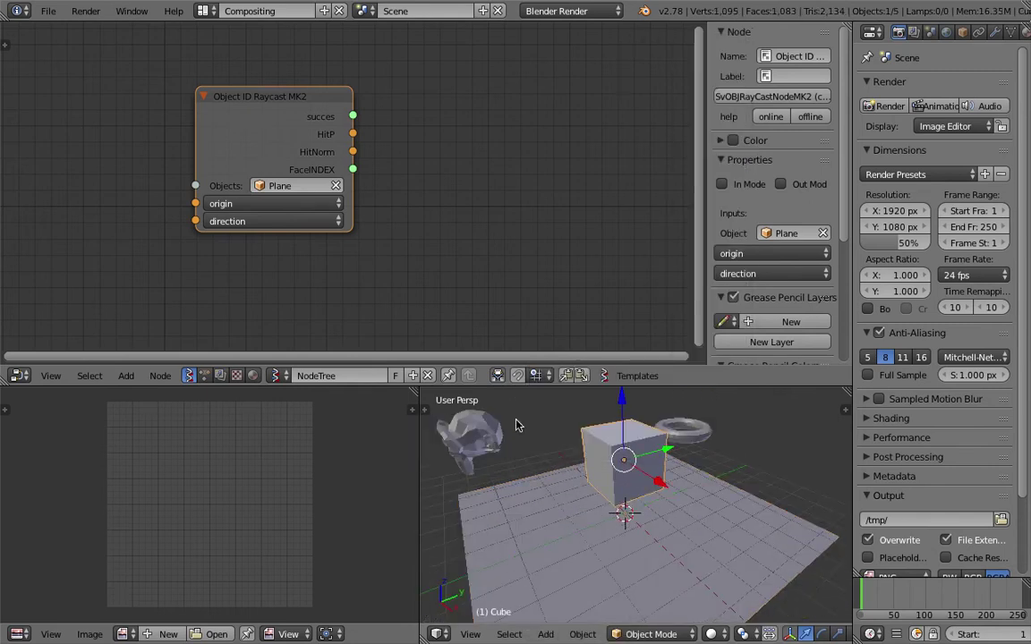
Search the nodes for "object" and add an Object ID Out MK2 node before the Object ID Raycast MK2 node
key("shift+a")
left_click(107, 152)
type("object")
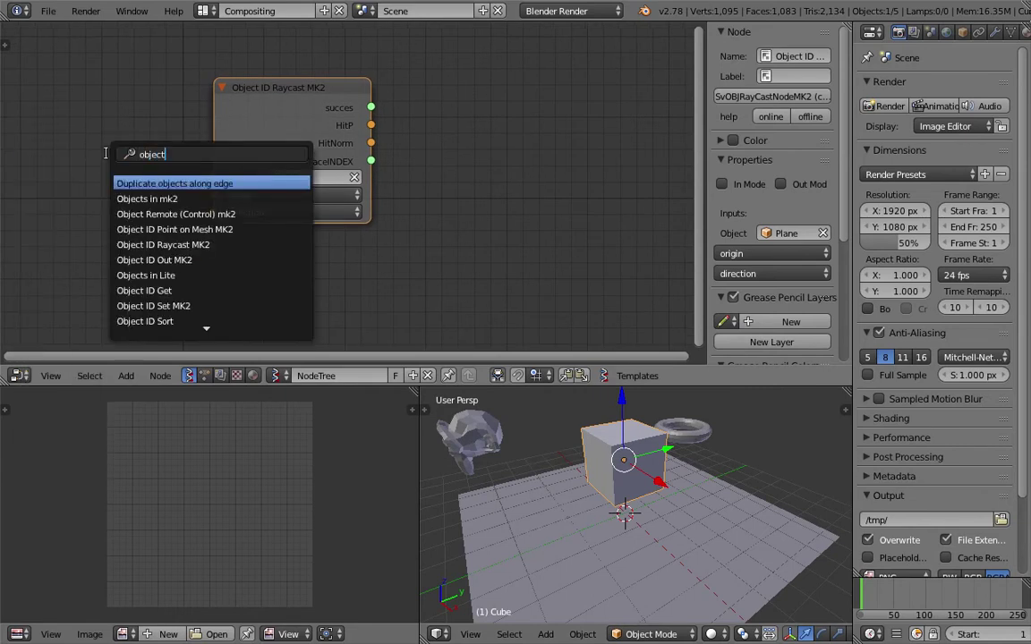
key("Down")
key("Down")
key("Down")
key("Down")
key("Down")
key("Down")
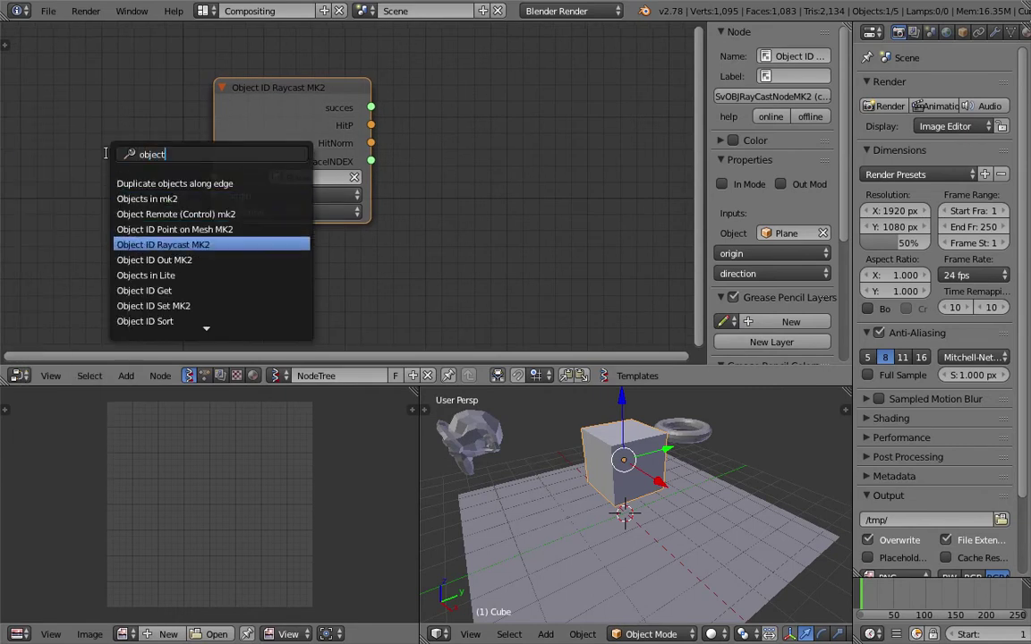
key("Down")
key("Down")
key("Down")
key("Down")
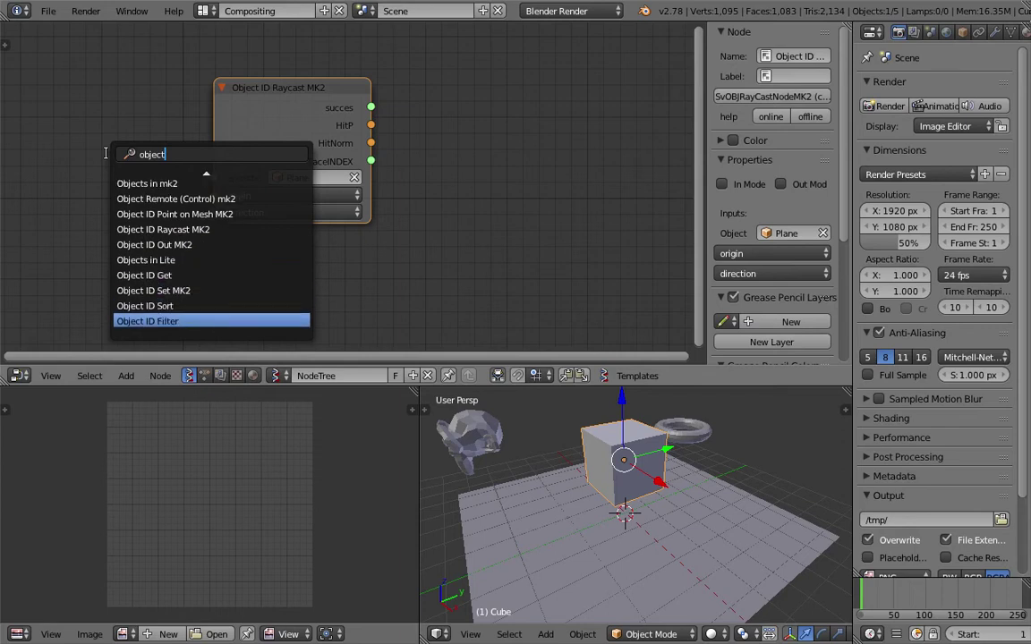
key("Up")
key("Up")
key("Up")
key("Up")
key("Up")
key("Up")
key("Up")
key("Up")
key("Down")
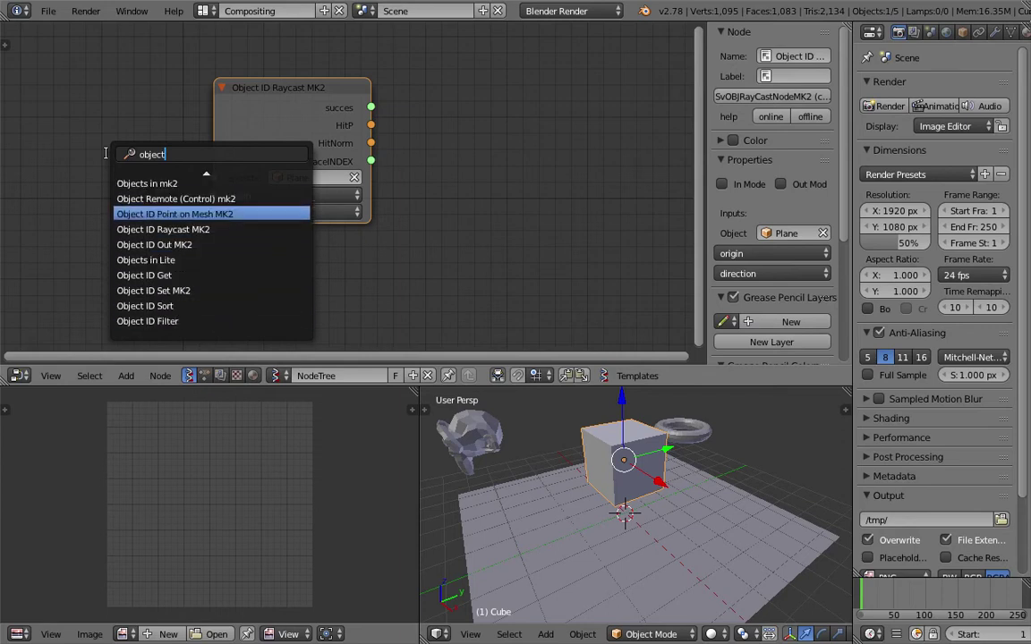
key("Up")
key("Up")
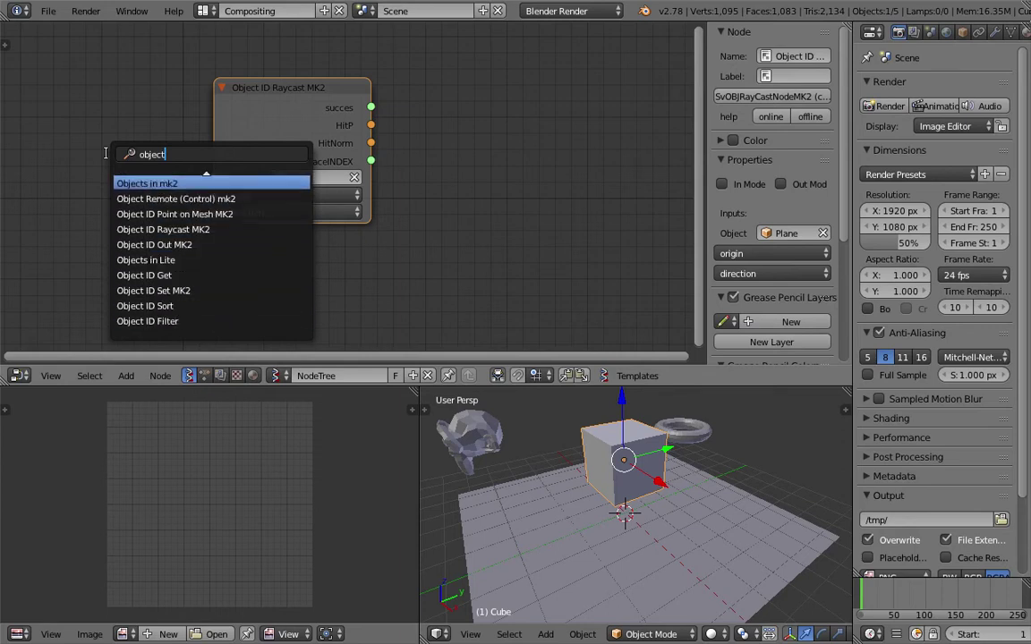
key("Up")
key("Down")
key("Up")
key("Down")
key("Down")
key("Down")
key("Down")
key("Down")
key("Down")
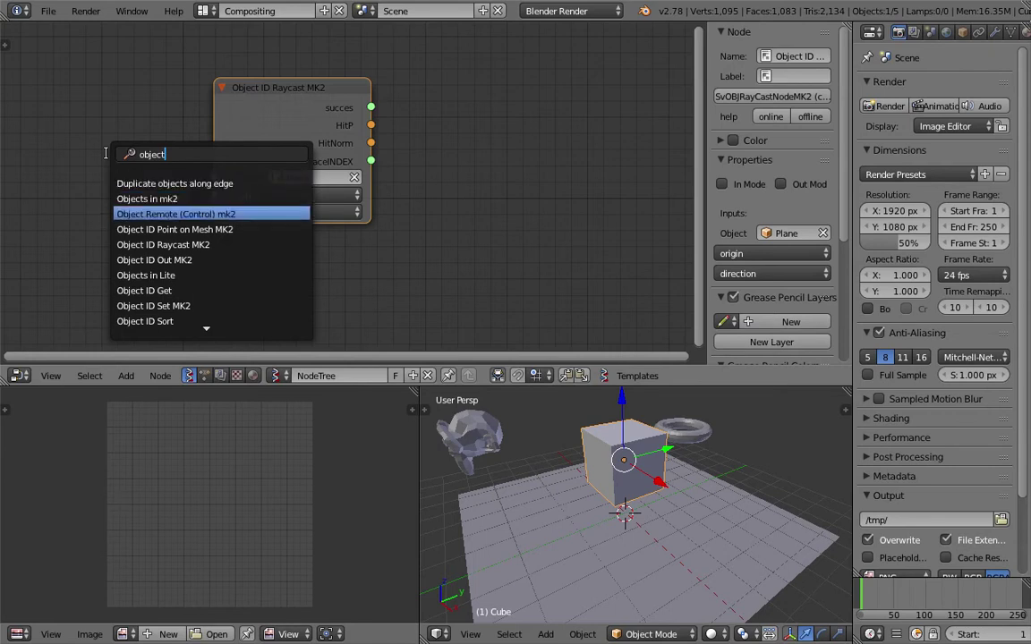
key("Up")
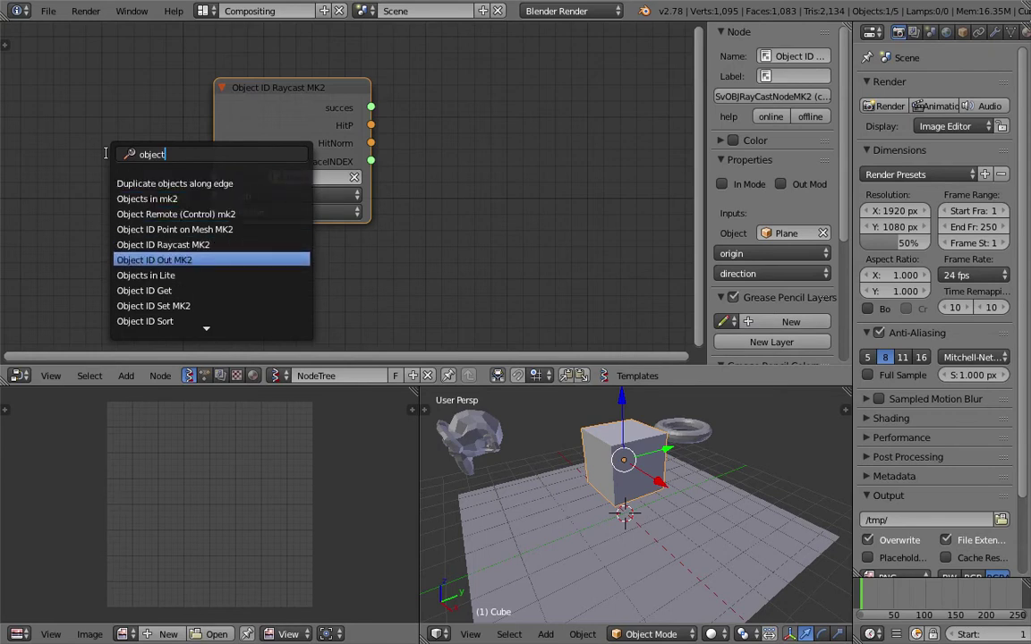
key("Return")
left_click(69, 97)
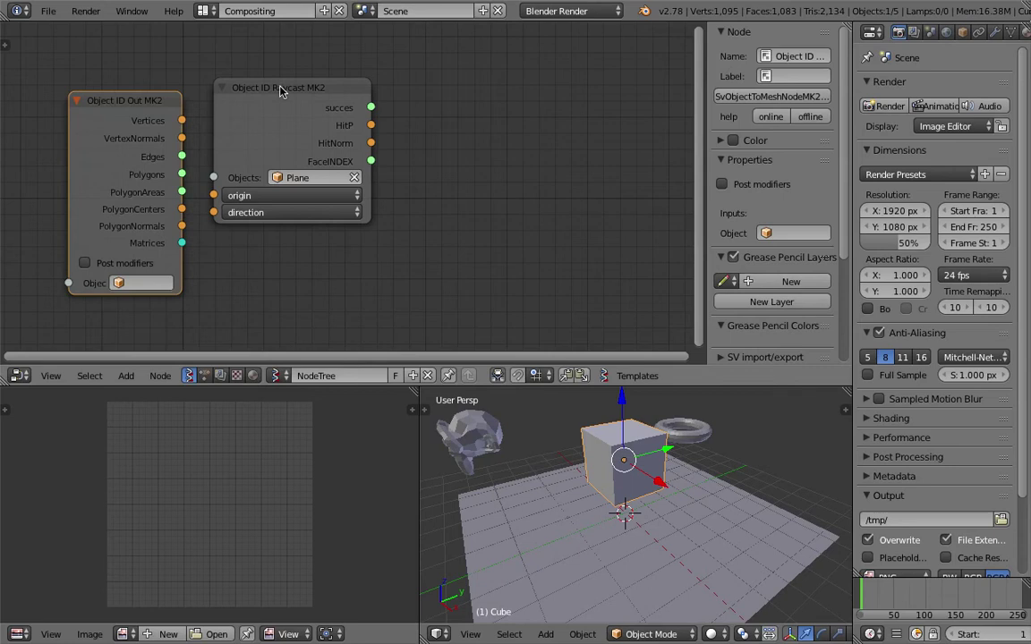
Space the Object ID Out and Object ID Raycast nodes apart and enlarge the node canvas by hiding its properties sidebar
left_click(279, 91)
key("Home")
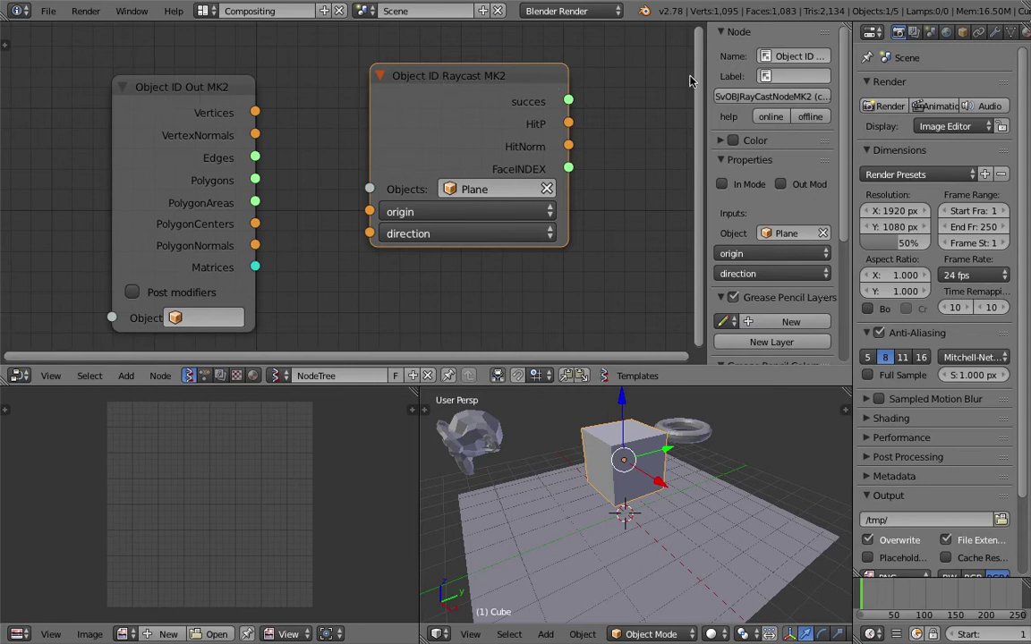
left_click_drag(706, 78, 831, 95)
left_click_drag(681, 388, 682, 402)
middle_click_drag(575, 363, 533, 341)
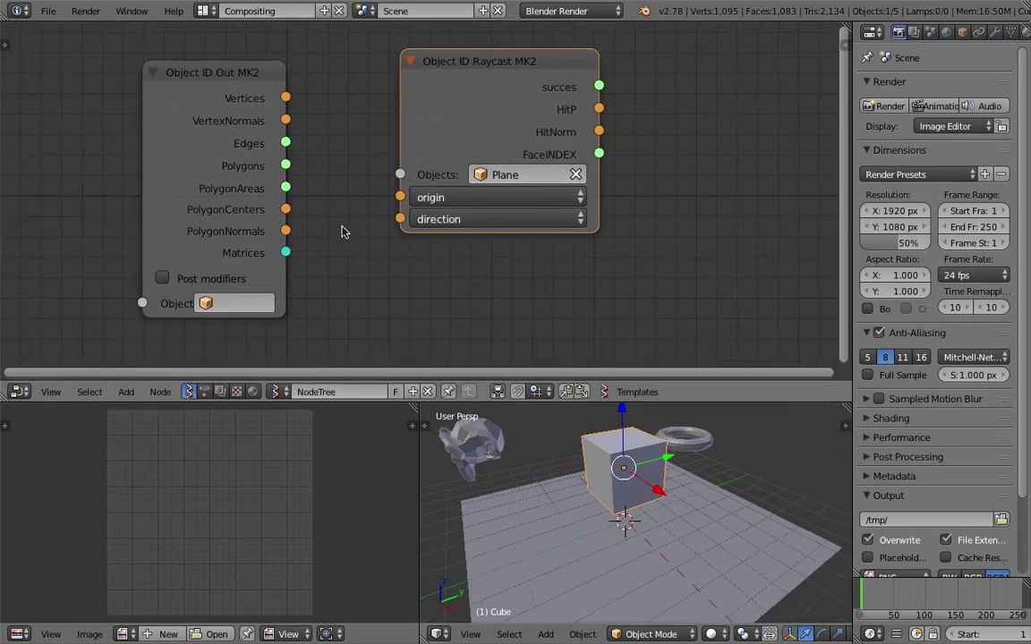
left_click_drag(227, 85, 187, 81)
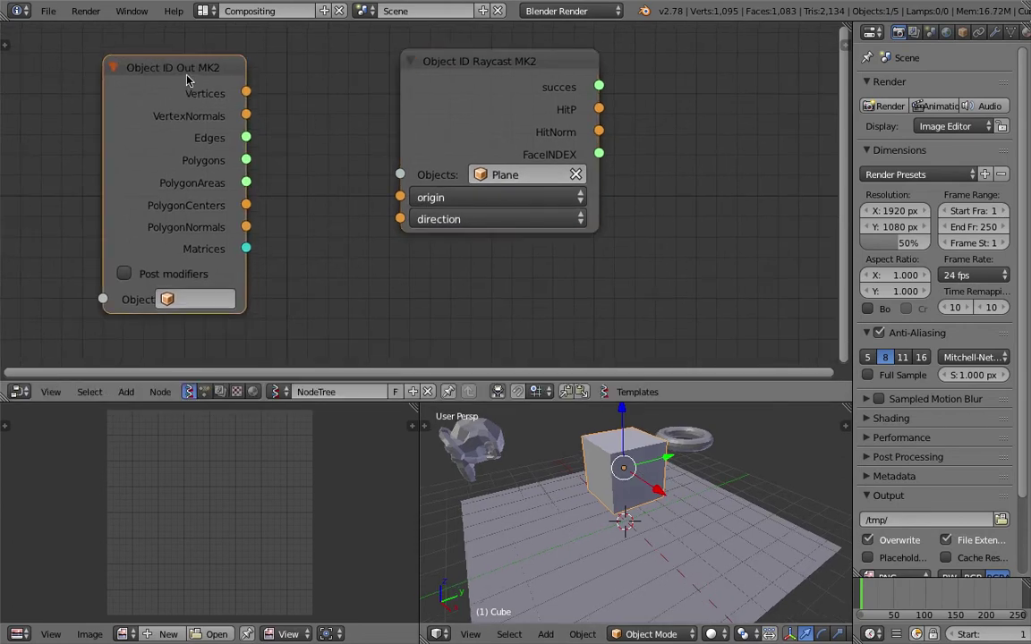
Select the monkey head in the 3D view and save the scene over the existing file
middle_click_drag(684, 555, 658, 502)
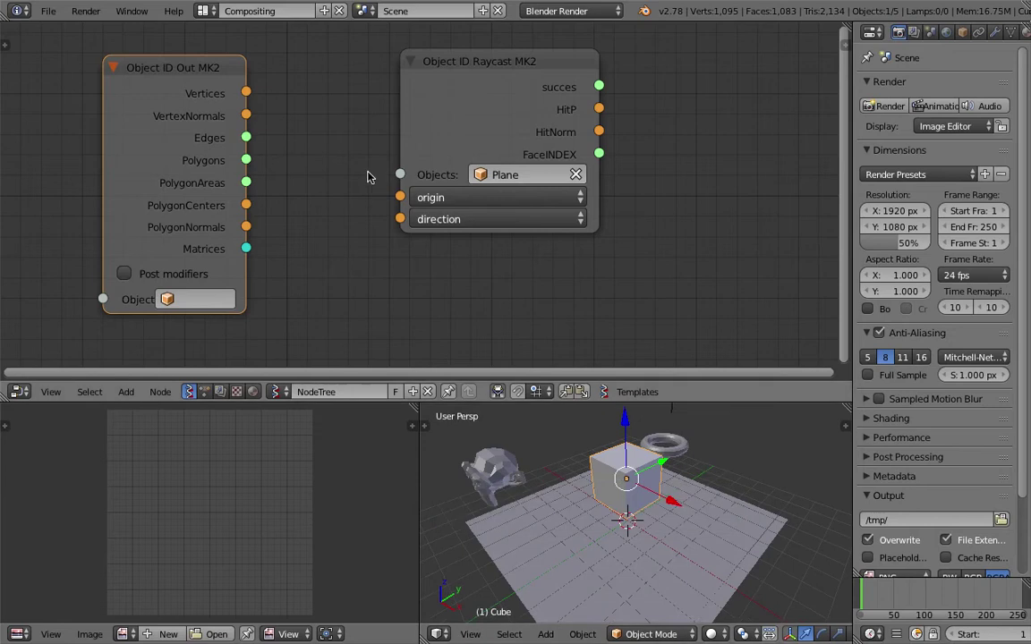
mouse_move(249, 92)
left_mouse_down()
mouse_move(286, 106)
mouse_move(243, 92)
left_mouse_up()
middle_click_drag(529, 423, 532, 369)
right_click(526, 447)
key("ctrl+s")
left_click(525, 445)
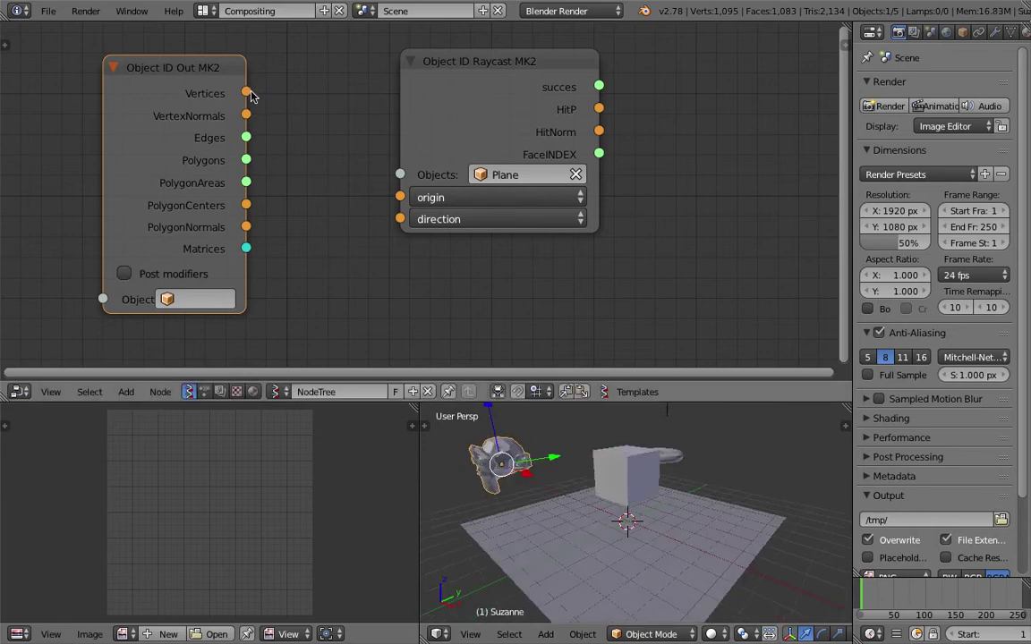
Connect the Vertices output of the Object ID Out MK2 node to the origin input of the Object ID Raycast MK2 node
left_click_drag(247, 93, 310, 128)
left_click_drag(379, 189, 400, 197)
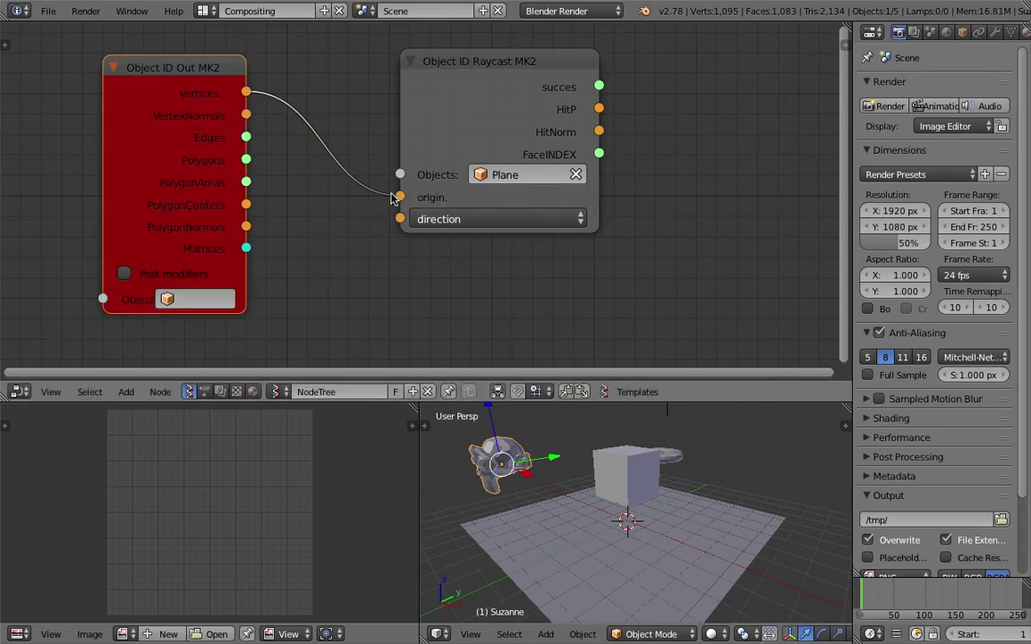
Assign Suzanne as the object of the Object ID Out MK2 node, widen that node, and move the Object ID Raycast MK2 node closer
left_click_drag(482, 120, 438, 116)
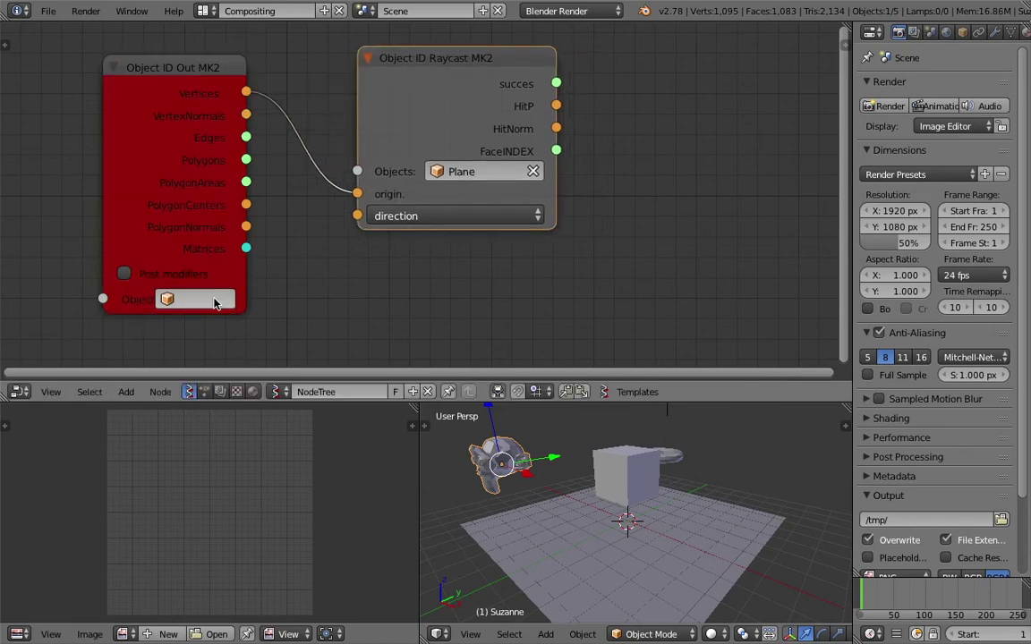
left_click(195, 299)
left_click(214, 428)
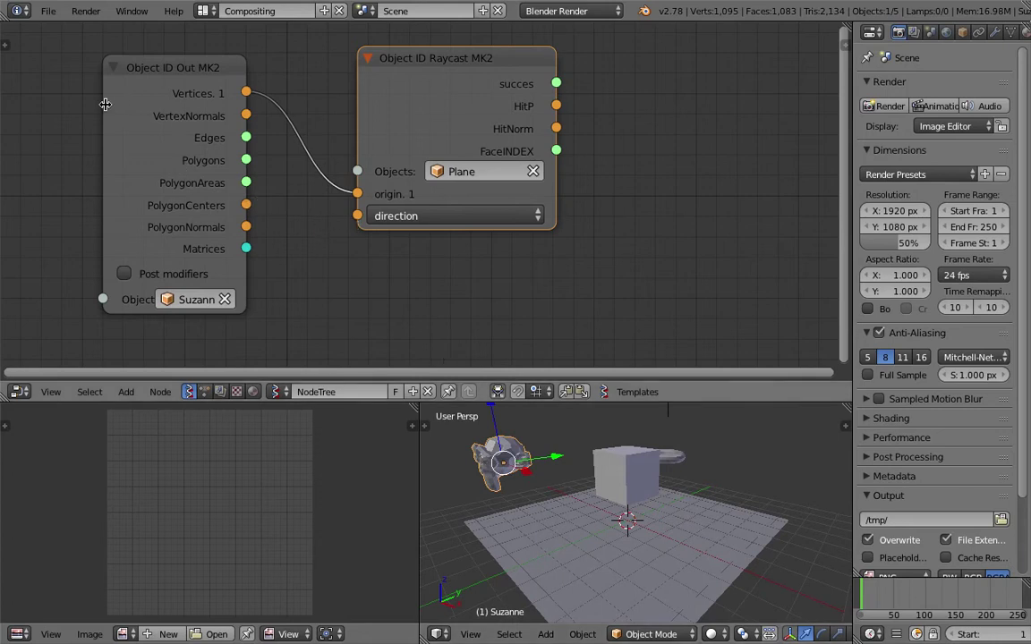
left_click_drag(105, 104, 87, 104)
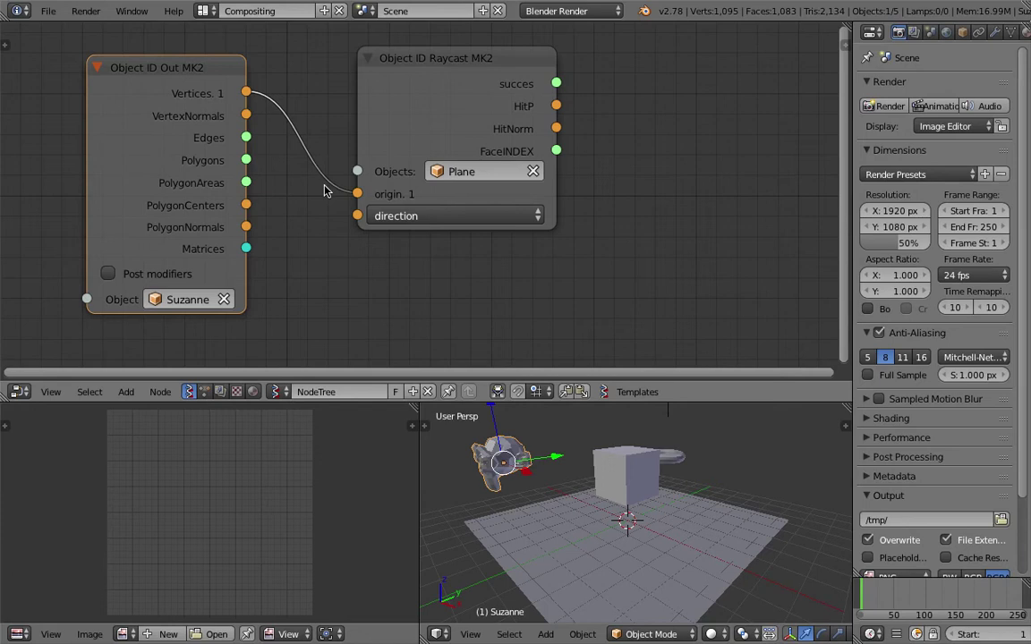
scroll(488, 165, "down", 3)
middle_click_drag(499, 142, 455, 140)
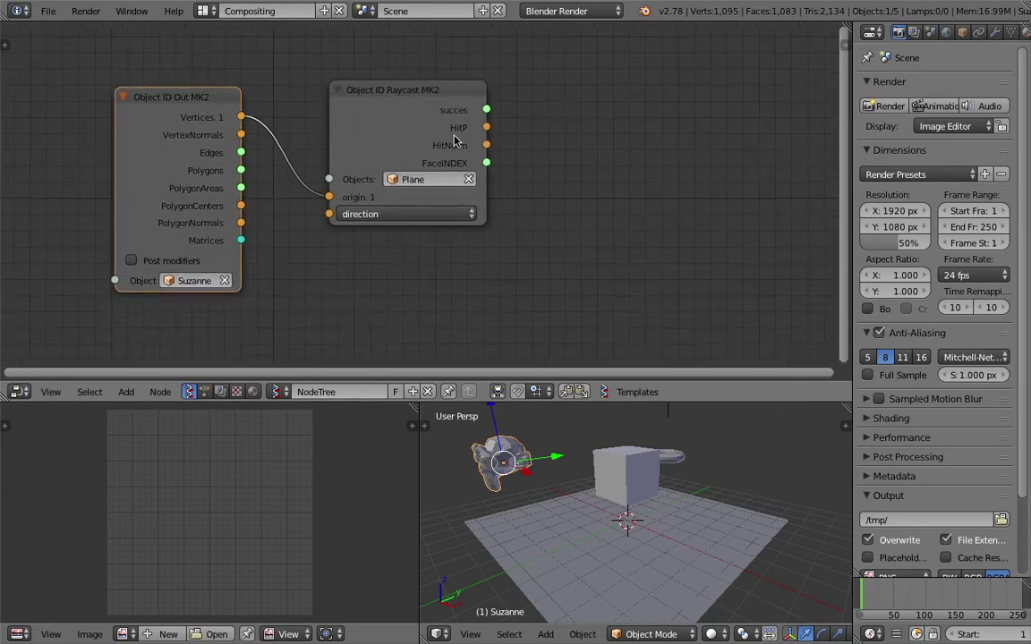
Search the nodes for "vie" and add a Viewer Draw node after the Object ID Raycast MK2 node, leaving space between them
scroll(447, 133, "up", 2)
middle_click_drag(414, 84, 400, 95)
middle_click_drag(605, 116, 559, 102)
key("shift+a")
type("vie")
key("Return")
left_click(578, 101)
left_click_drag(437, 94, 480, 69)
mouse_move(437, 156)
left_mouse_down()
mouse_move(461, 165)
mouse_move(519, 152)
left_mouse_up()
left_click_drag(636, 109, 660, 81)
scroll(541, 108, "down", 1)
middle_click_drag(541, 111, 565, 110)
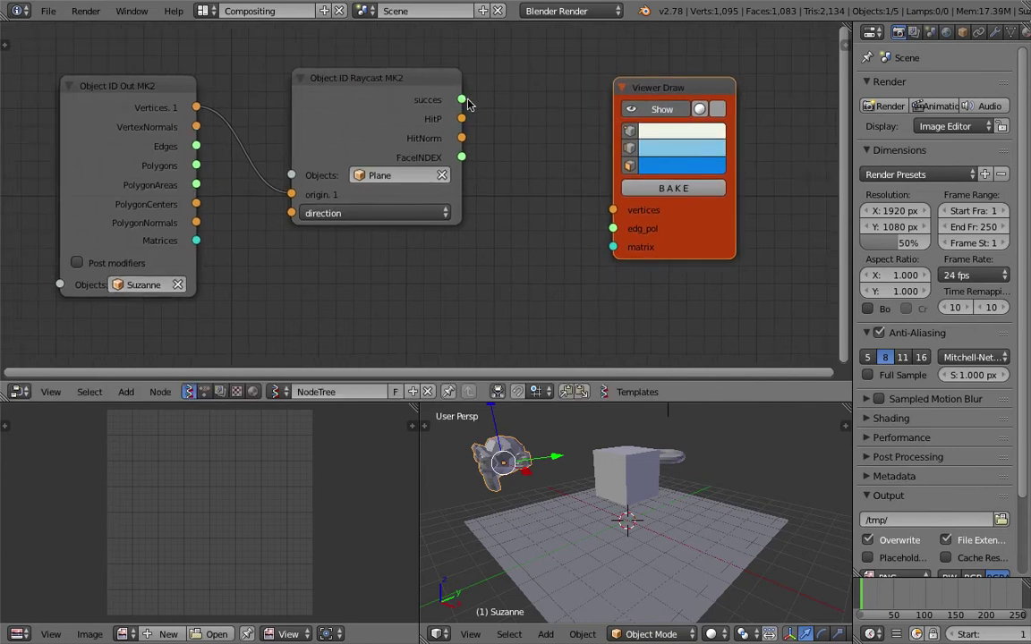
Connect the HitP output of the Object ID Raycast MK2 node to the vertices input of the Viewer Draw node
scroll(462, 117, "up", 2)
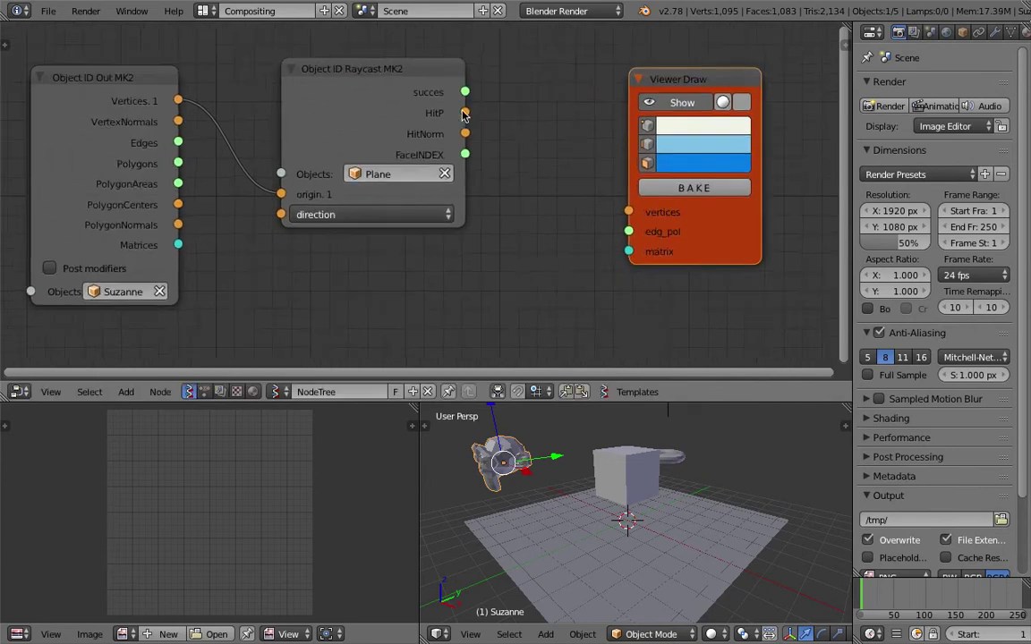
left_click_drag(468, 105, 485, 122)
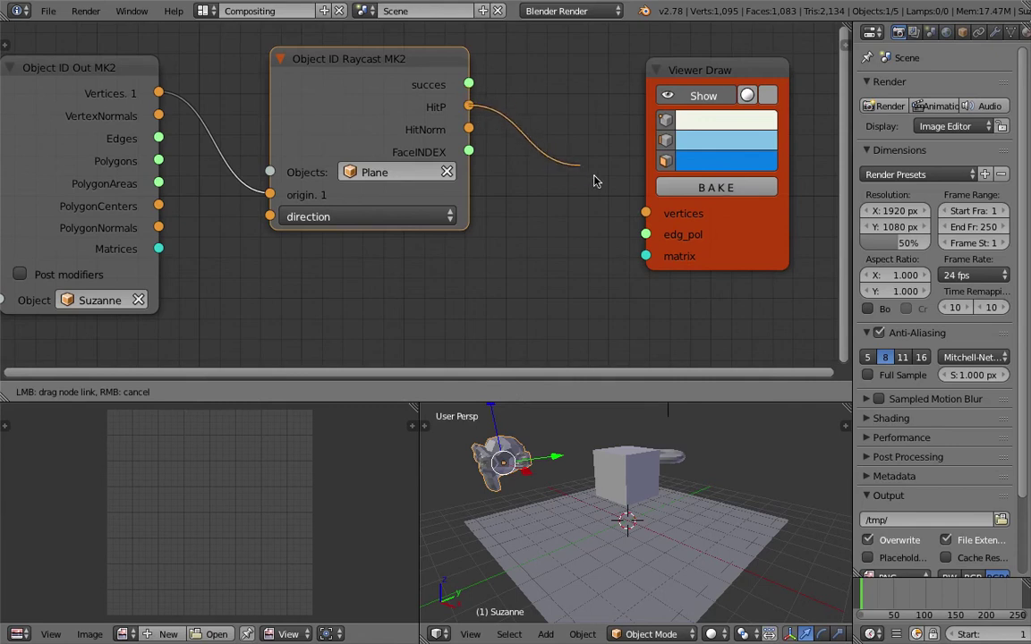
left_click_drag(641, 212, 645, 213)
Switch the 3D view to wireframe shading to inspect the cast points around the plane
mouse_move(669, 506)
middle_mouse_down()
mouse_move(651, 502)
mouse_move(653, 486)
mouse_move(673, 524)
mouse_move(633, 517)
middle_mouse_up()
key("z")
key("z")
key("z")
scroll(461, 210, "down", 1)
middle_click_drag(460, 203, 483, 180)
mouse_move(626, 517)
middle_mouse_down()
mouse_move(617, 524)
mouse_move(631, 508)
mouse_move(626, 519)
middle_mouse_up()
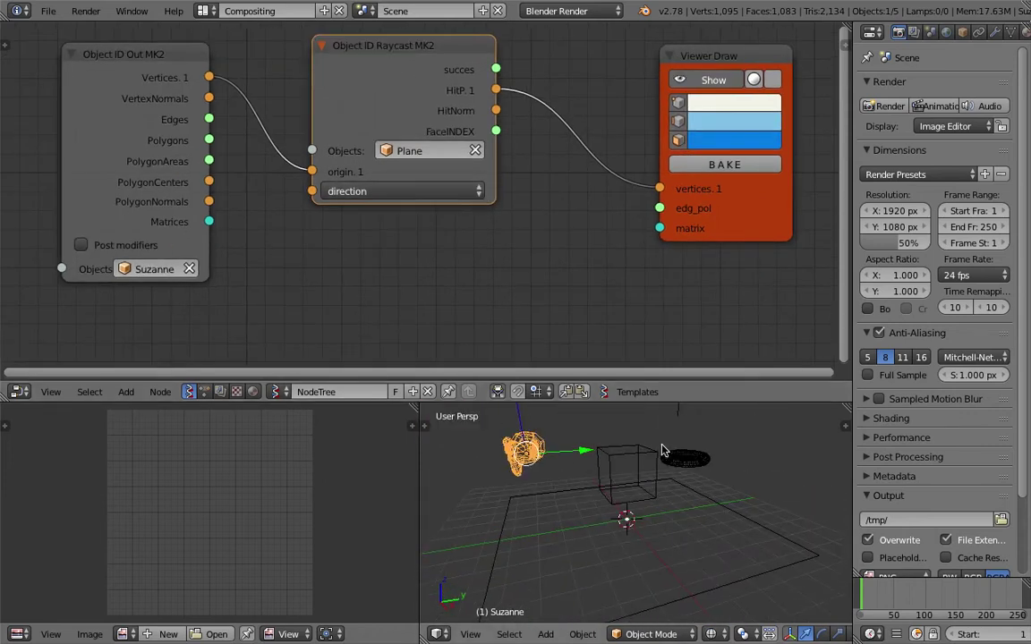
Reposition the monkey head in the 3D view and save the scene over the existing file
middle_click_drag(662, 450, 658, 459)
scroll(660, 460, "down", 2)
key("g")
left_click(600, 470)
key("ctrl+s")
left_click(597, 470)
scroll(315, 166, "down", 3)
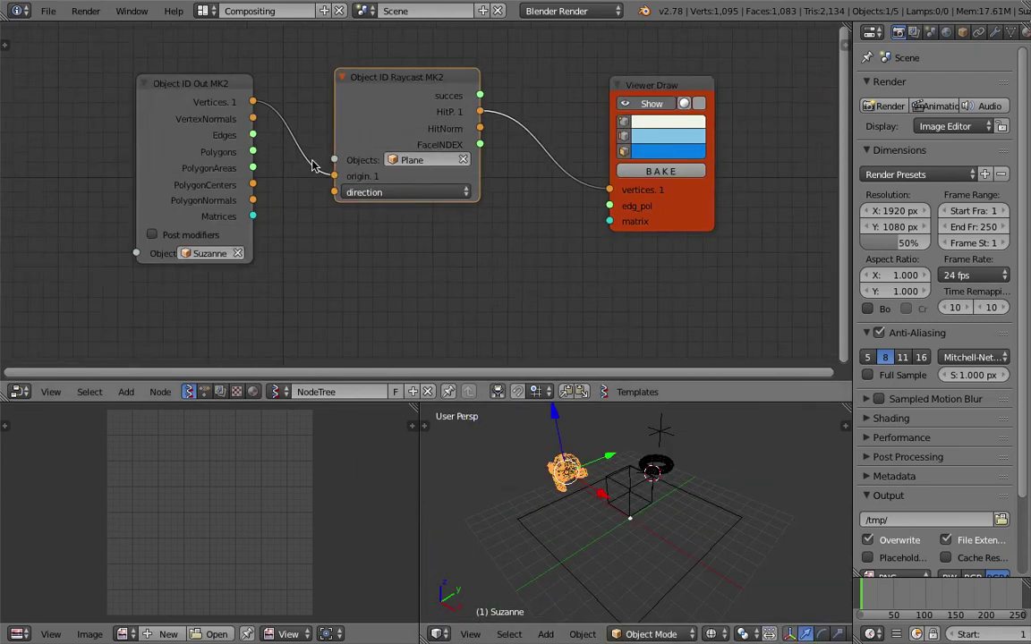
key("ctrl+s")
key("Return")
Check the raycast node's direction values and add a Vector in node between the Object ID Out and Object ID Raycast nodes
scroll(416, 173, "up", 4)
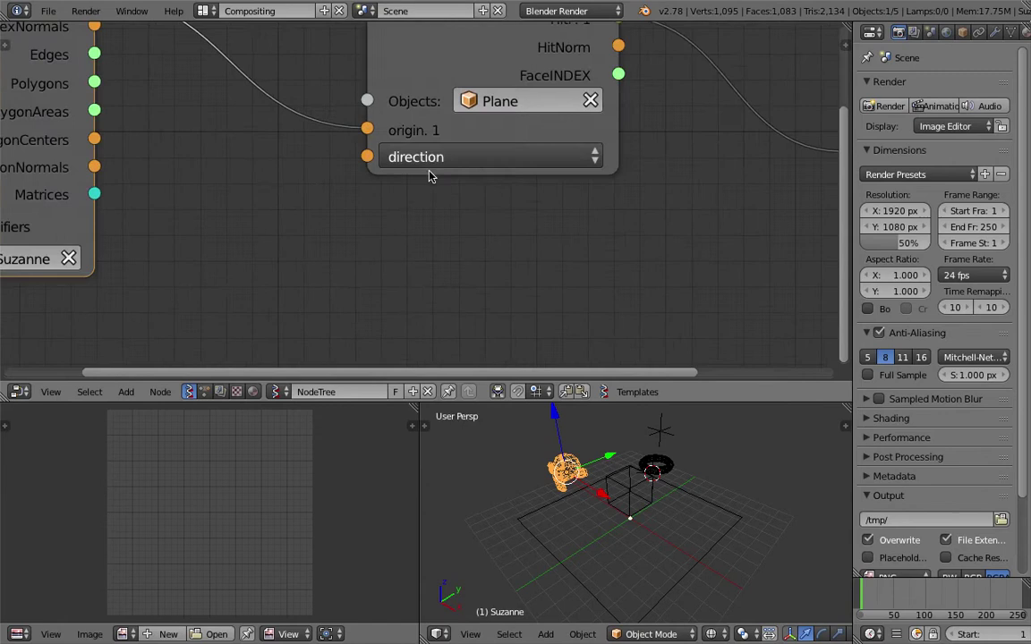
left_click(431, 161)
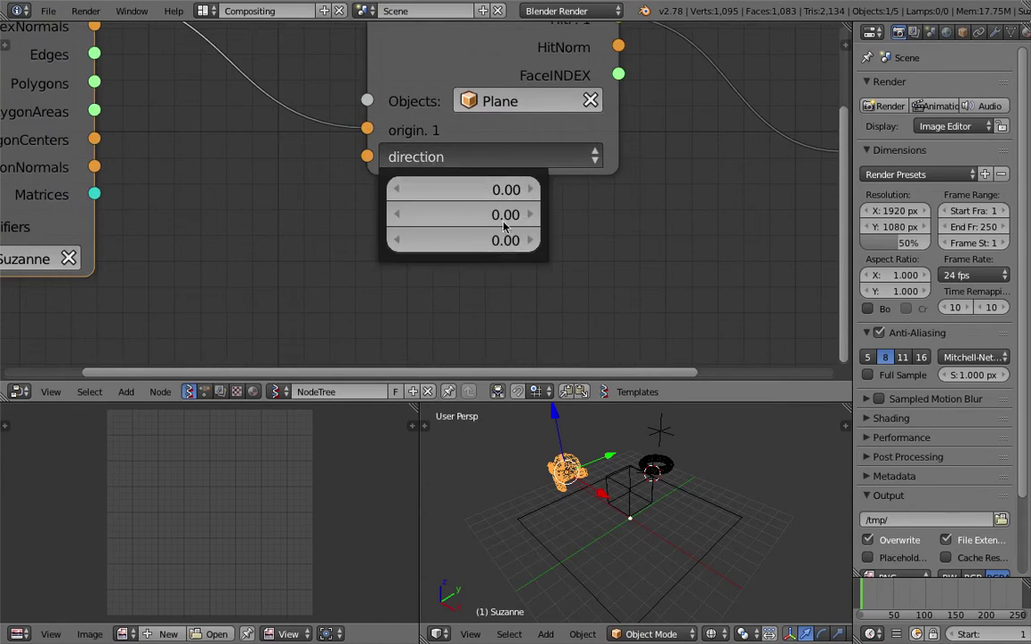
middle_click_drag(256, 207, 375, 181)
scroll(369, 179, "down", 1)
key("shift+a")
type("vec")
key("BackSpace")
type("vector i")
key("Return")
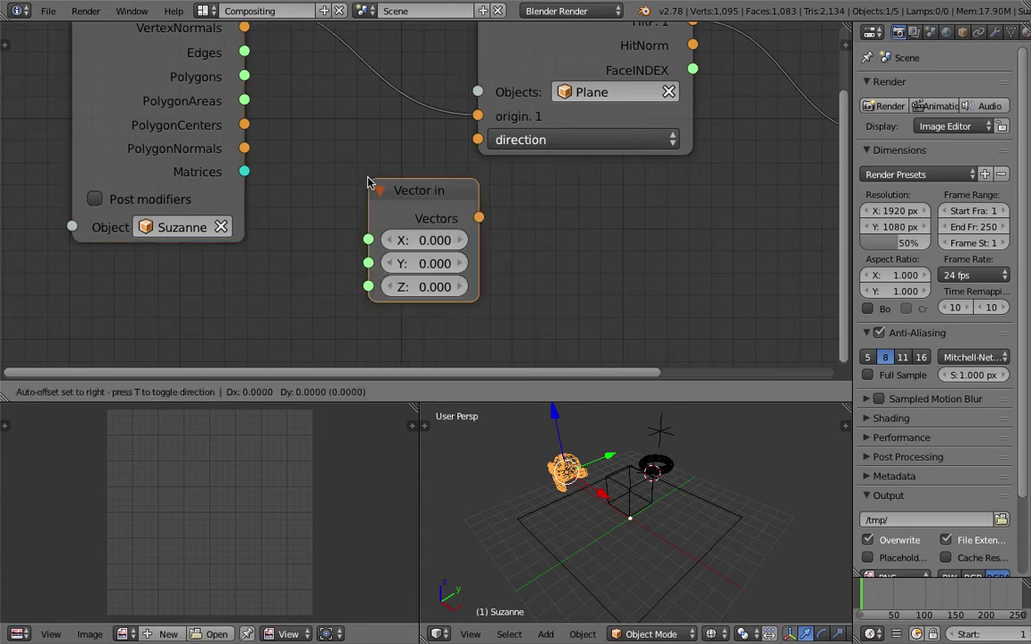
left_click(326, 149)
Search the nodes for "z" and add a Vector X | Y | Z node beside the Vector in node
key("shift+a")
left_click(582, 223)
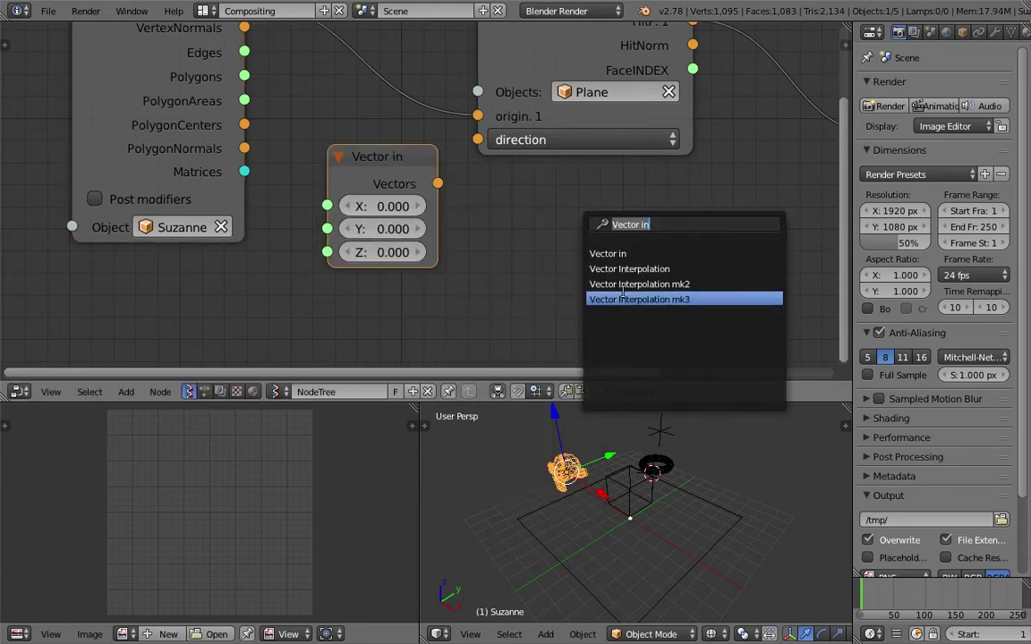
type("z")
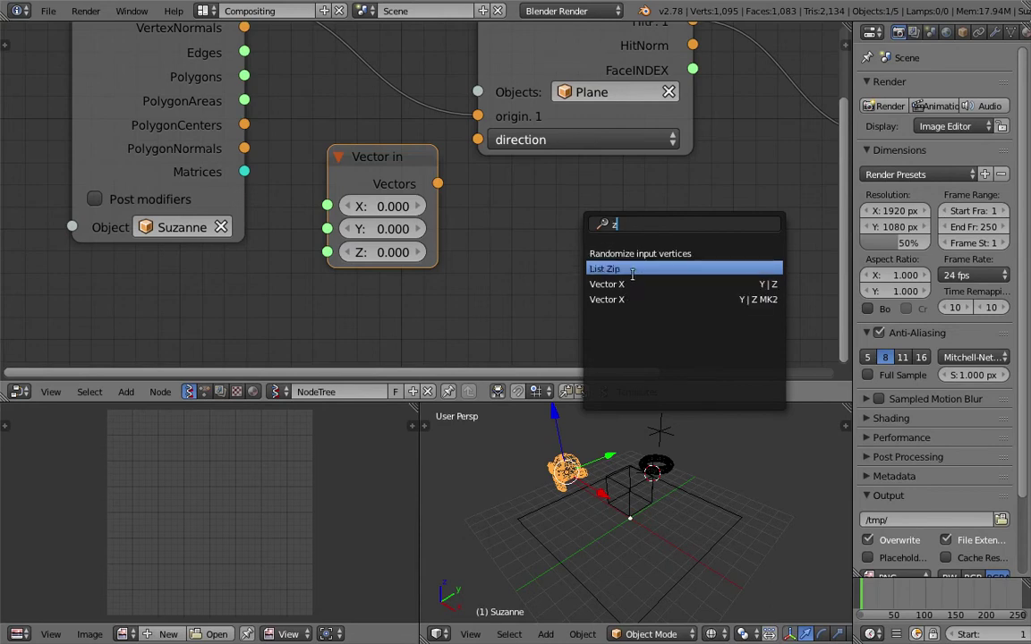
left_click(640, 284)
left_click(639, 285)
Search the nodes again and add a Vector X | Y | Z MK2 node next to the Z axis node
key("shift+a")
left_click(660, 216)
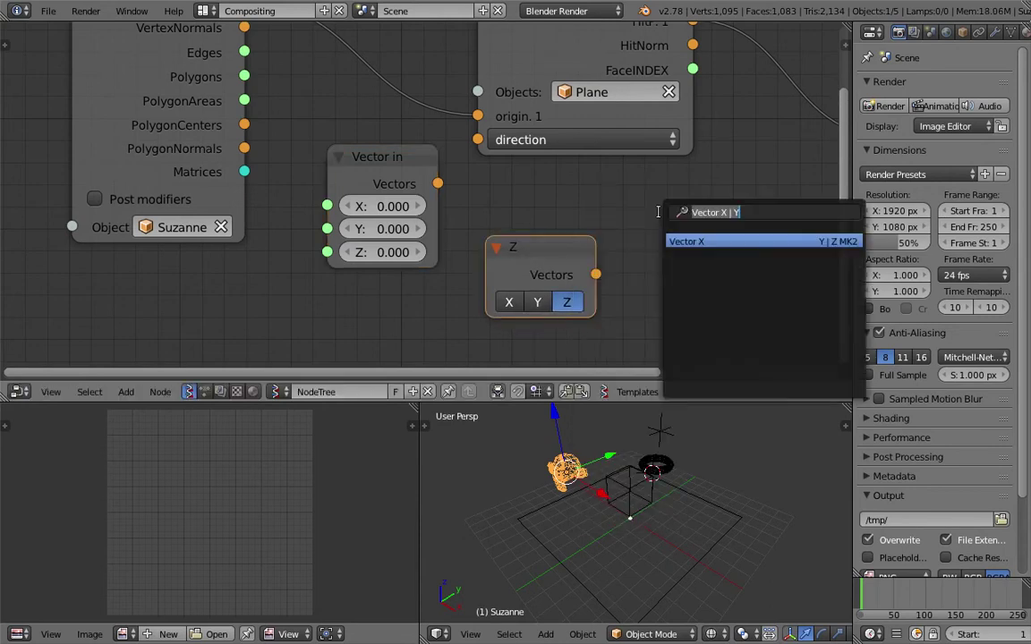
type("z")
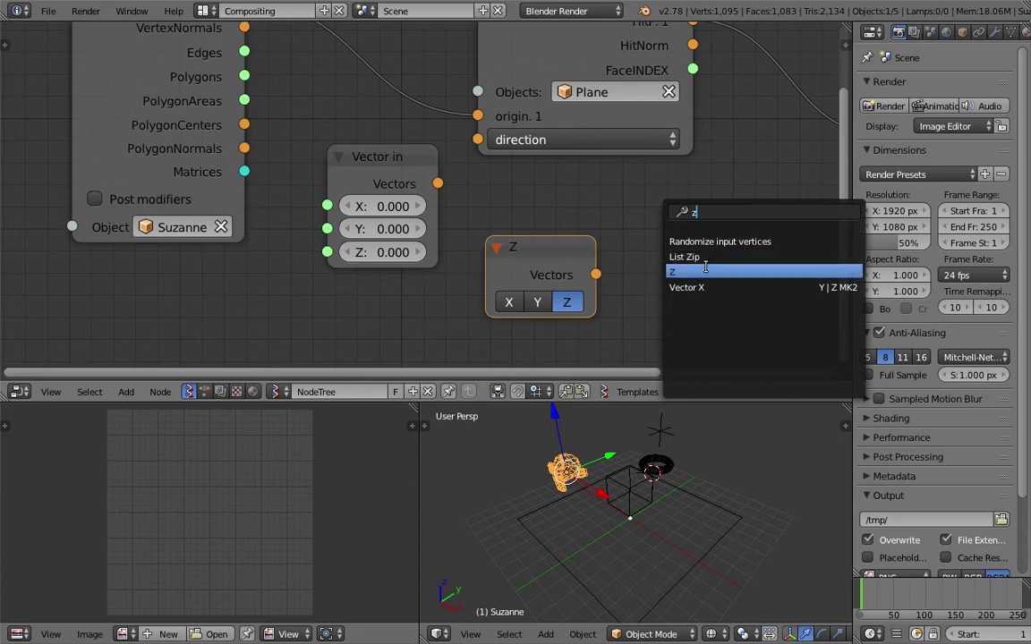
type("axi")
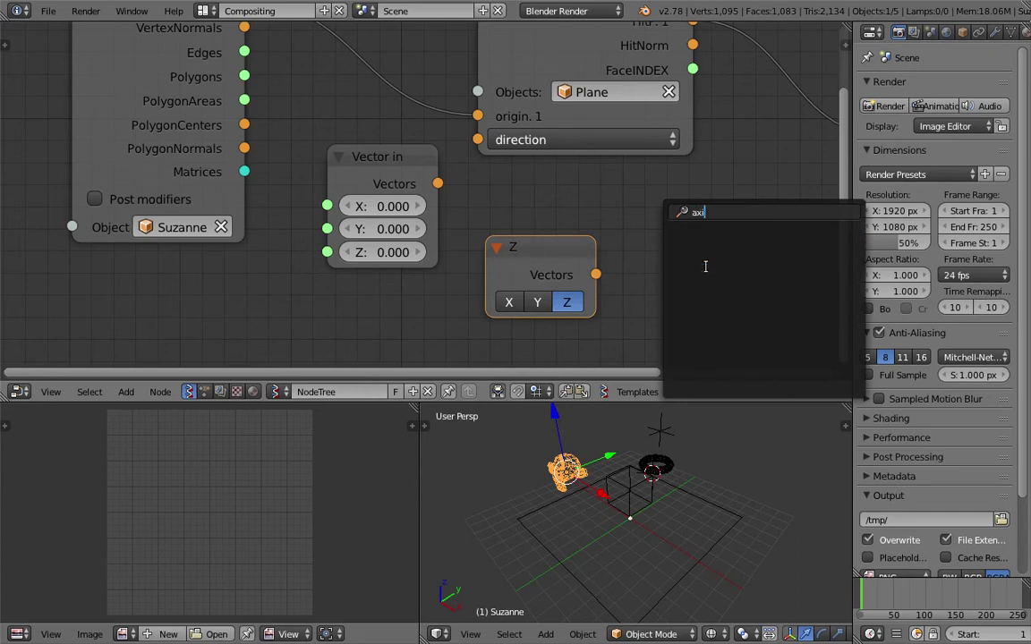
type("z")
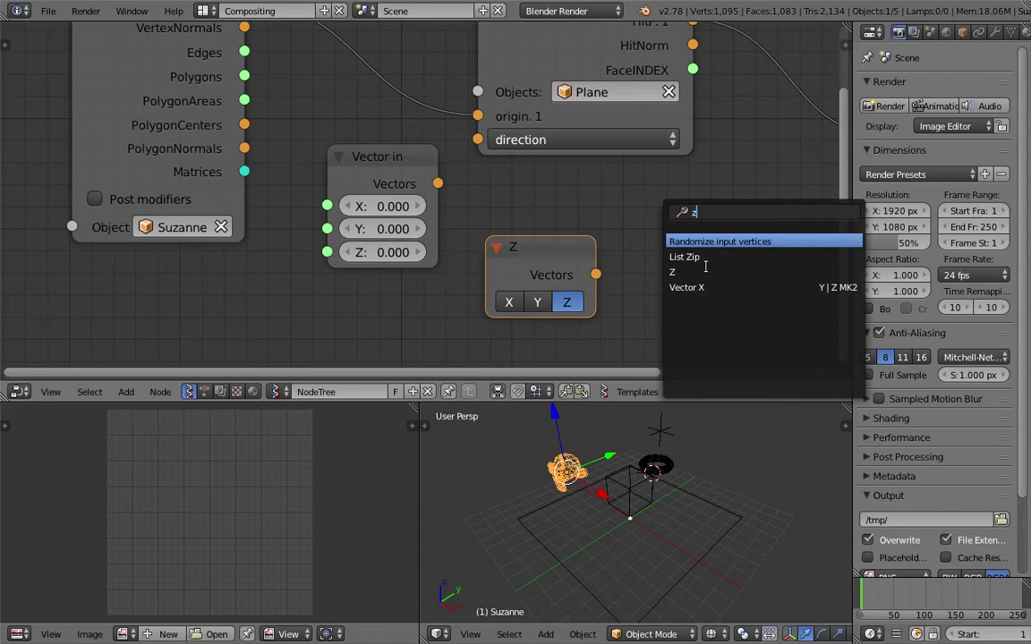
left_click(739, 291)
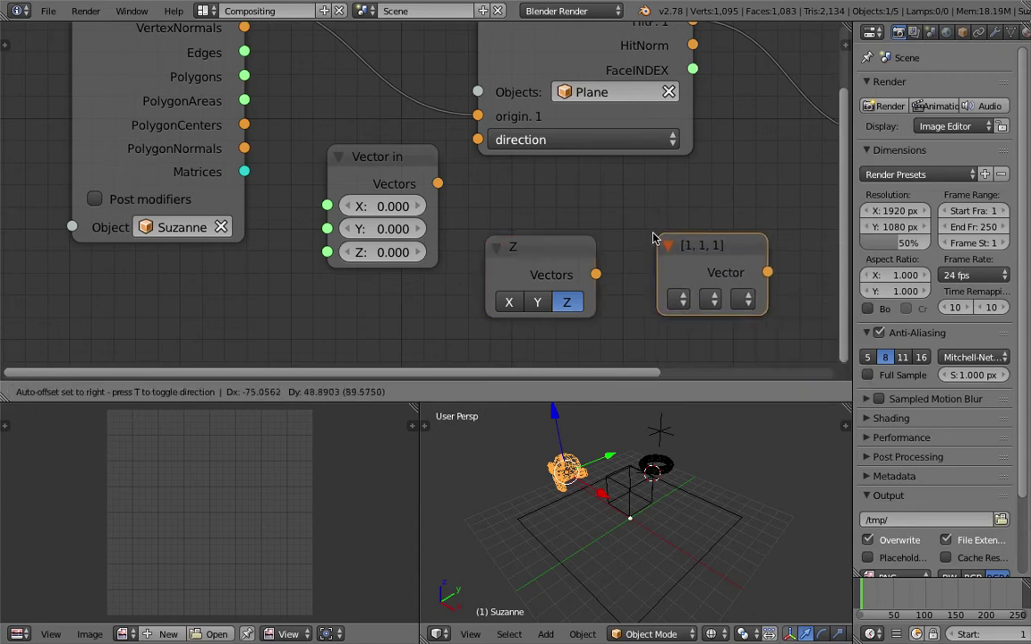
left_click(654, 236)
Widen the [1, 1, 1] vector node and move the Viewer Draw node farther from the raycast node
middle_click_drag(662, 221, 590, 207)
left_click_drag(687, 232, 722, 233)
scroll(734, 224, "down", 3)
middle_click_drag(734, 219, 628, 213)
left_click_drag(751, 179, 794, 165)
middle_click_drag(430, 158, 455, 184)
Connect the Vector in node's Vectors output to the raycast direction input and set the vector's Z to -1
left_click_drag(322, 176, 373, 162)
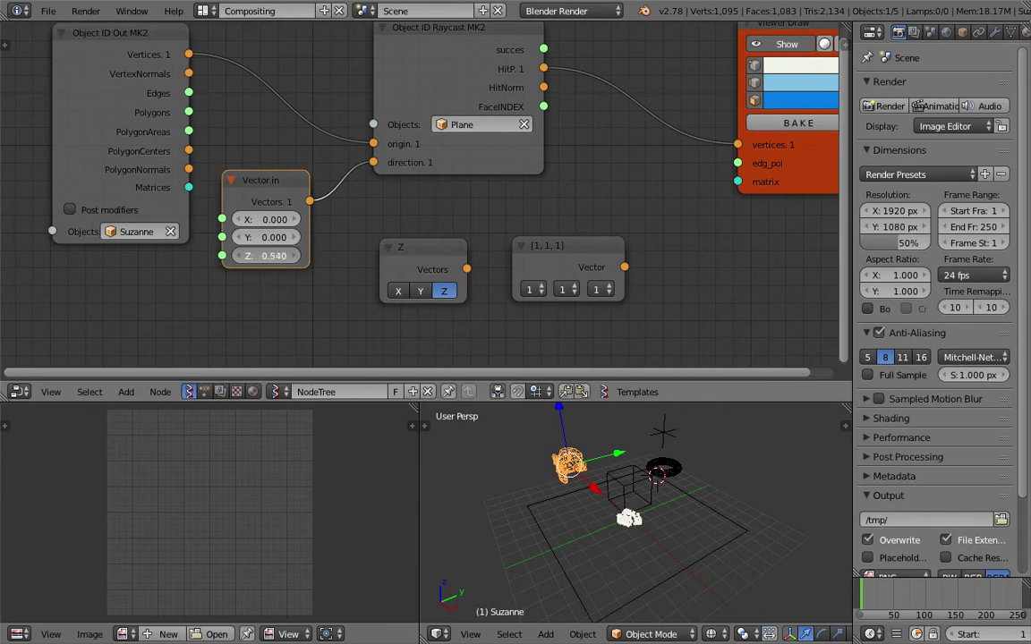
left_click(274, 258)
type("1.0")
key("Return")
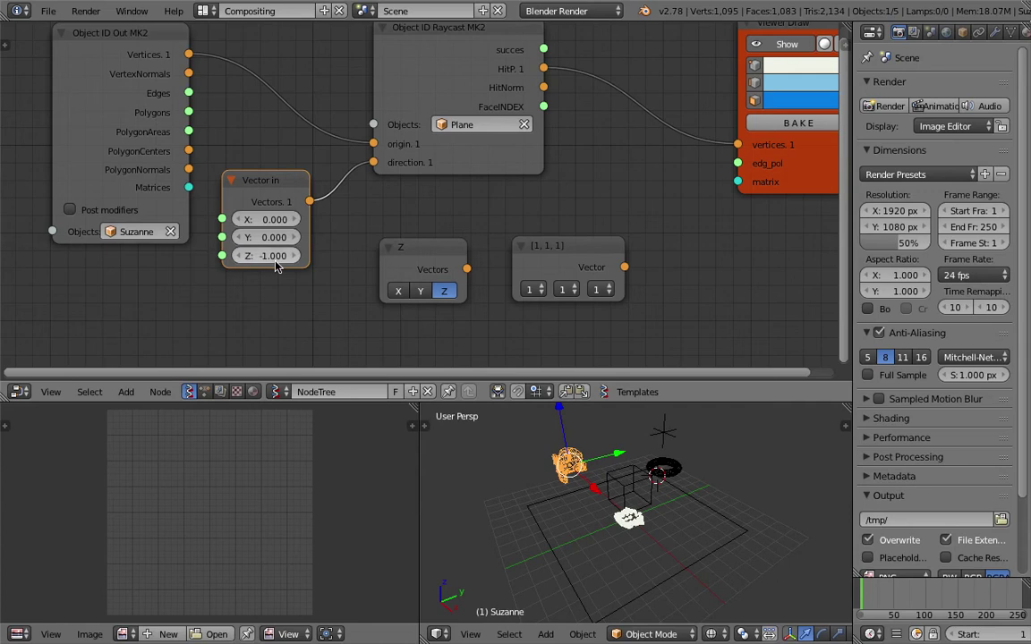
scroll(454, 479, "up", 3)
left_click(279, 259)
type("1")
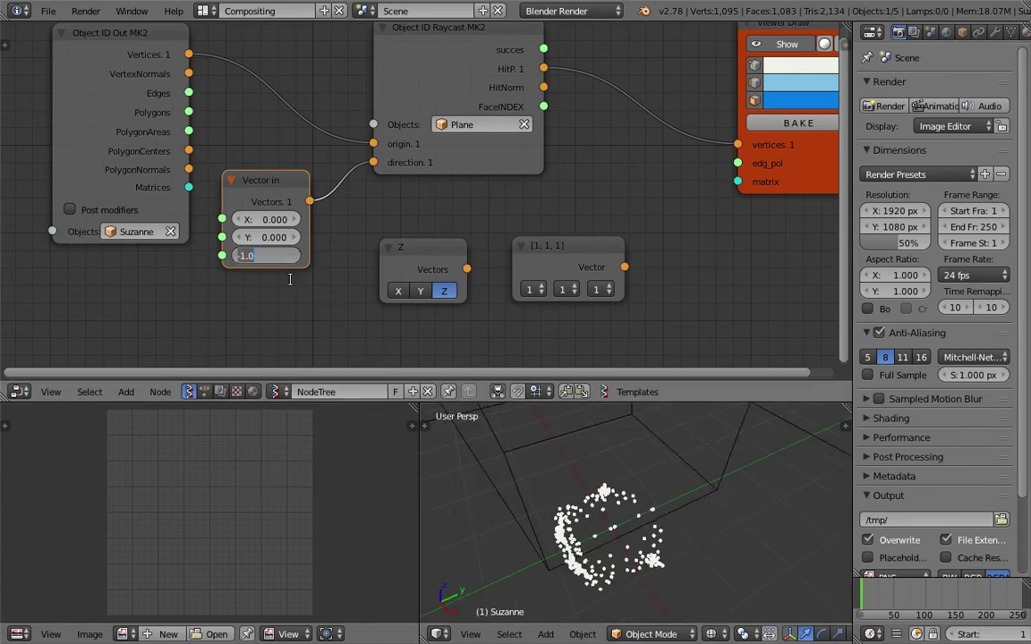
key("Return")
left_click(280, 257)
key("Return")
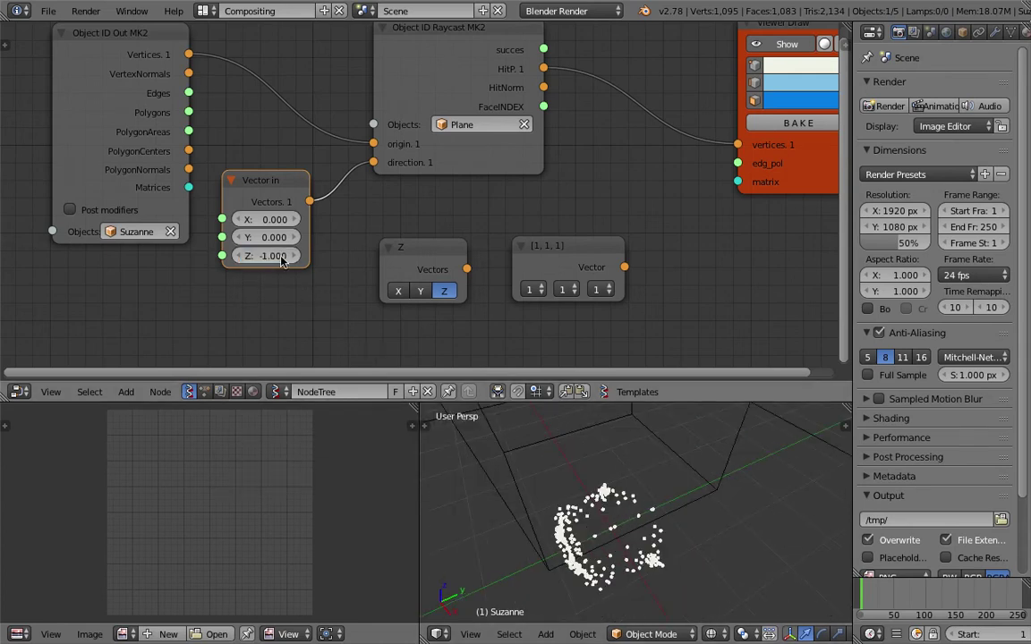
Move the monkey head in the 3D view to test whether the cast points on the plane follow it
middle_click_drag(586, 492, 673, 485)
scroll(619, 484, "down", 5)
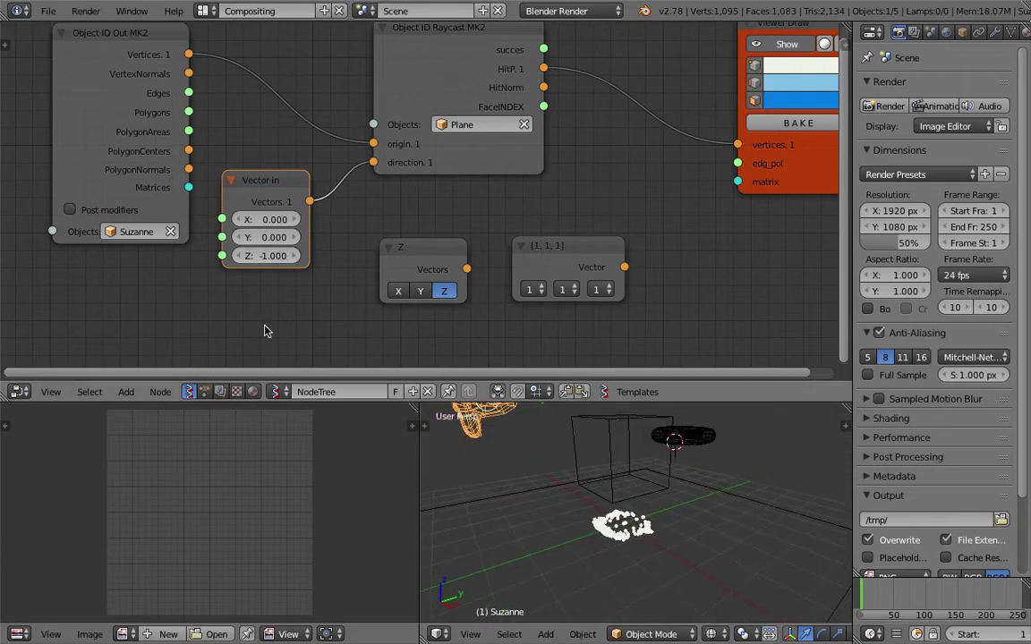
middle_click_drag(709, 563, 649, 499)
key("g")
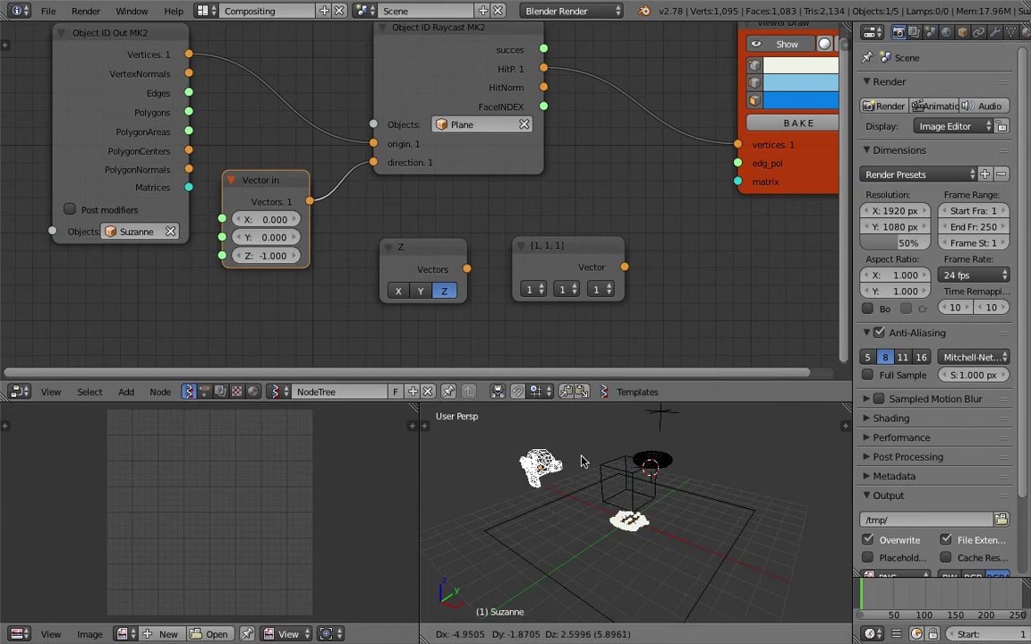
left_click(581, 460)
middle_click_drag(583, 462, 639, 492)
Move the Object ID Out and Object ID Raycast nodes apart to make room between them, and save the scene over the existing file
middle_click_drag(257, 87, 312, 177)
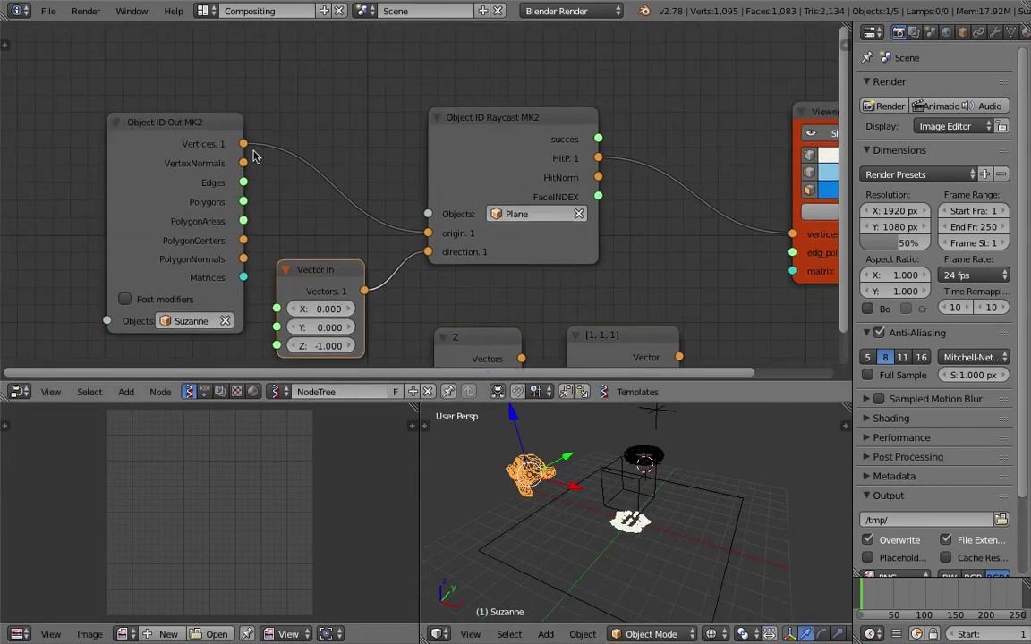
left_click_drag(195, 123, 91, 69)
middle_click_drag(220, 116, 247, 116)
key("ctrl+s")
left_click(250, 115)
left_click_drag(555, 118, 585, 120)
key("ctrl+s")
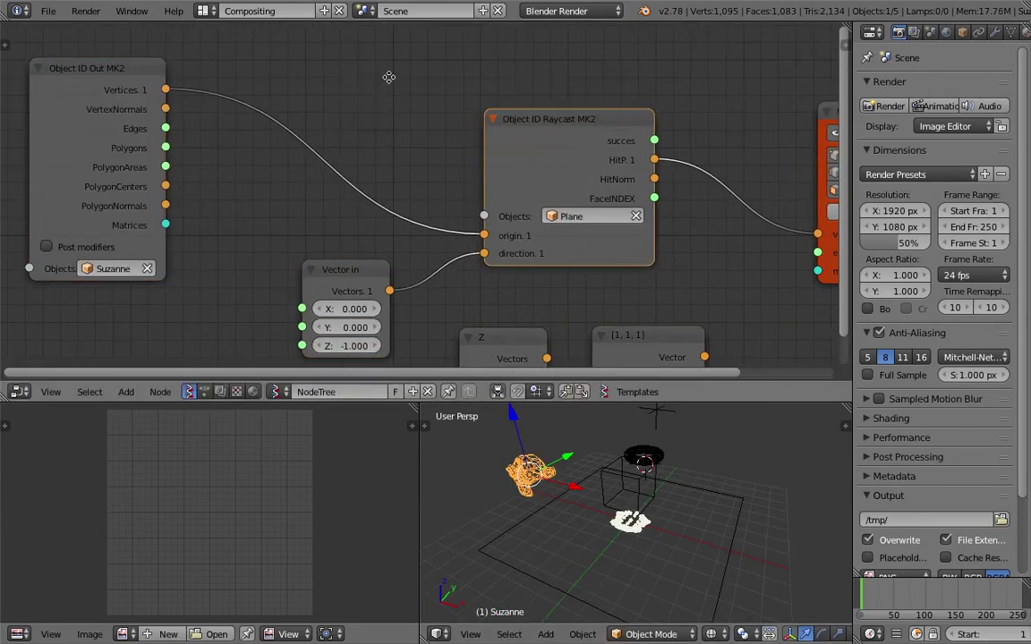
left_click(575, 117)
Search the nodes for "matrix" and place a Matrix Apply node between the Object ID Out and Object ID Raycast nodes
middle_click_drag(353, 67, 354, 87)
key("alt+space")
type("matrix")
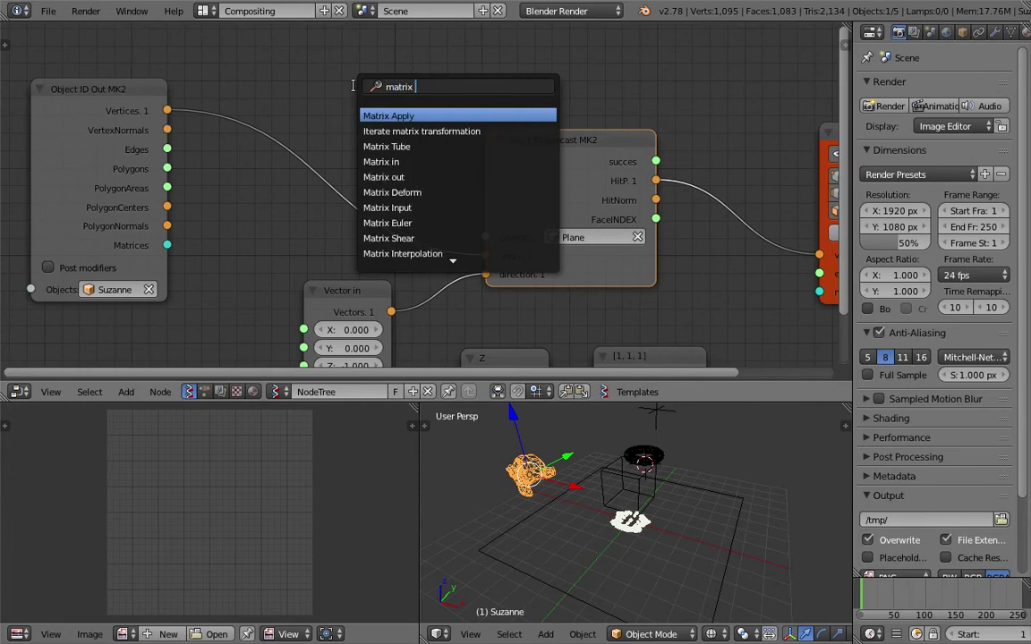
key("Return")
left_click(296, 64)
Route the Object ID Out node's Vertices and Matrices into Matrix Apply, and its Vectors output into the raycast origin input
left_click_drag(167, 110, 171, 109)
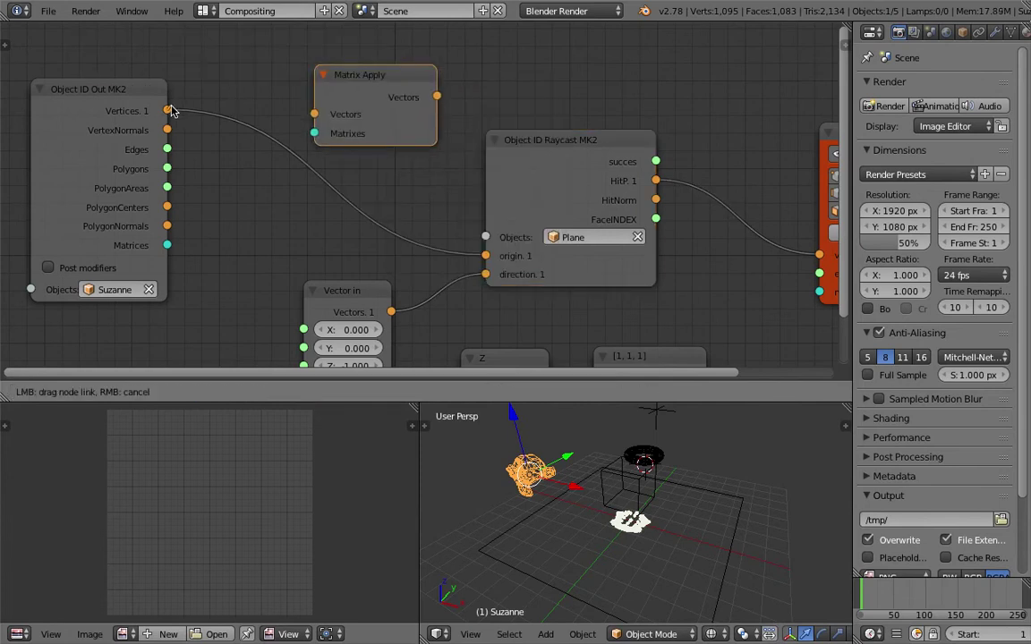
left_click_drag(314, 123, 315, 115)
left_click_drag(314, 133, 226, 207)
left_click_drag(186, 240, 167, 244)
left_click_drag(436, 97, 485, 256)
Move the Object ID Out MK2 node farther from the Matrix Apply node and make free canvas space above it
middle_click_drag(625, 517, 605, 447)
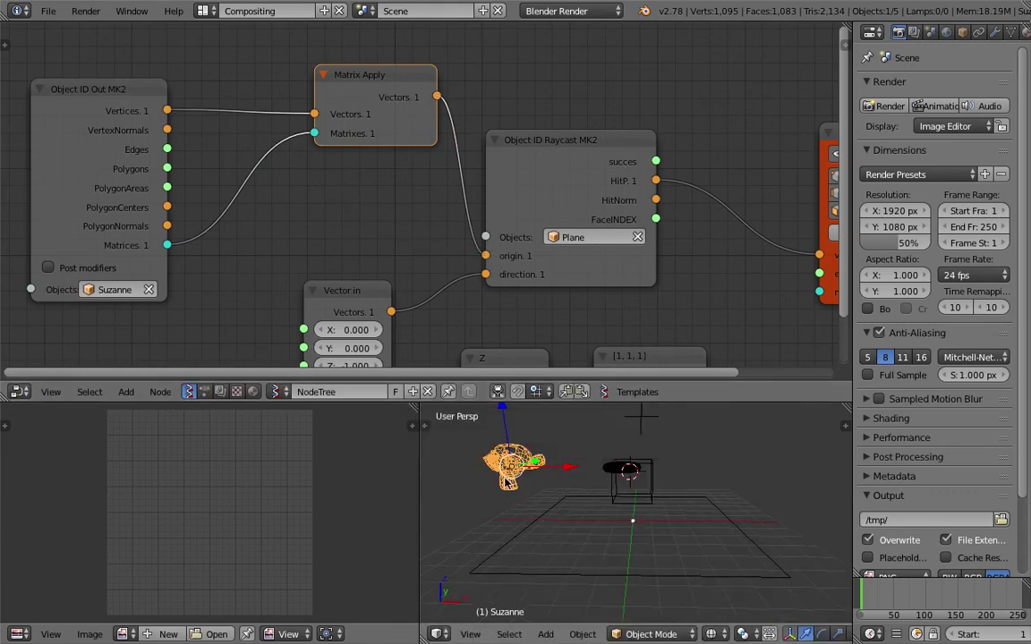
scroll(340, 186, "down", 3)
middle_click_drag(332, 185, 368, 204)
left_click_drag(205, 135, 163, 116)
middle_click_drag(211, 40, 256, 102)
middle_click_drag(322, 58, 322, 94)
Search the nodes for "obj" and add an Objects in mk2 node above the Object ID Out MK2 node
key("shift+a")
left_click(273, 79)
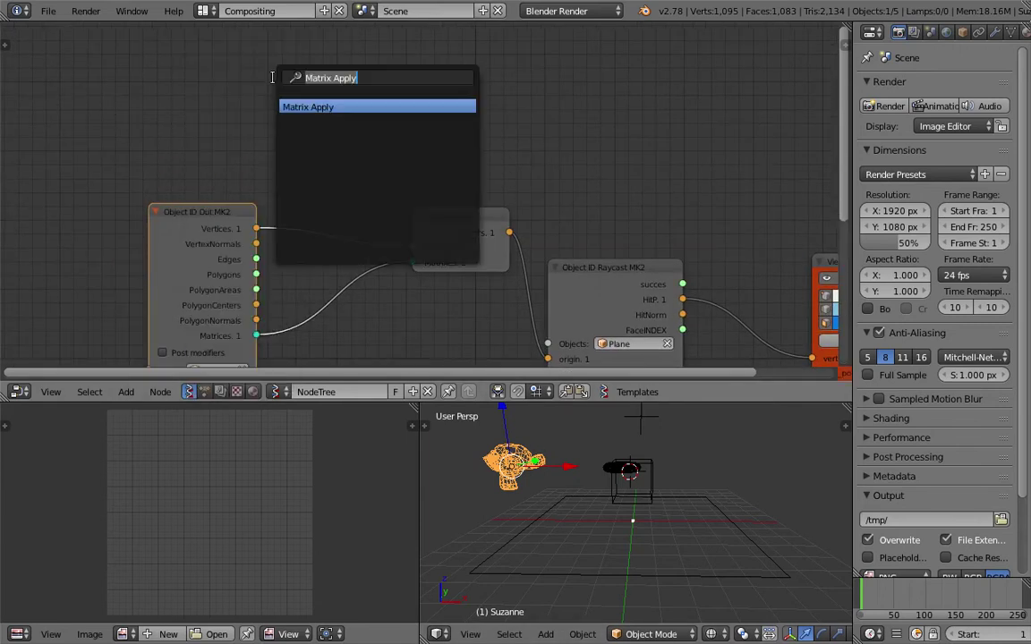
type("objec")
key("BackSpace")
type("j")
key("Down")
key("Return")
left_click(184, 380)
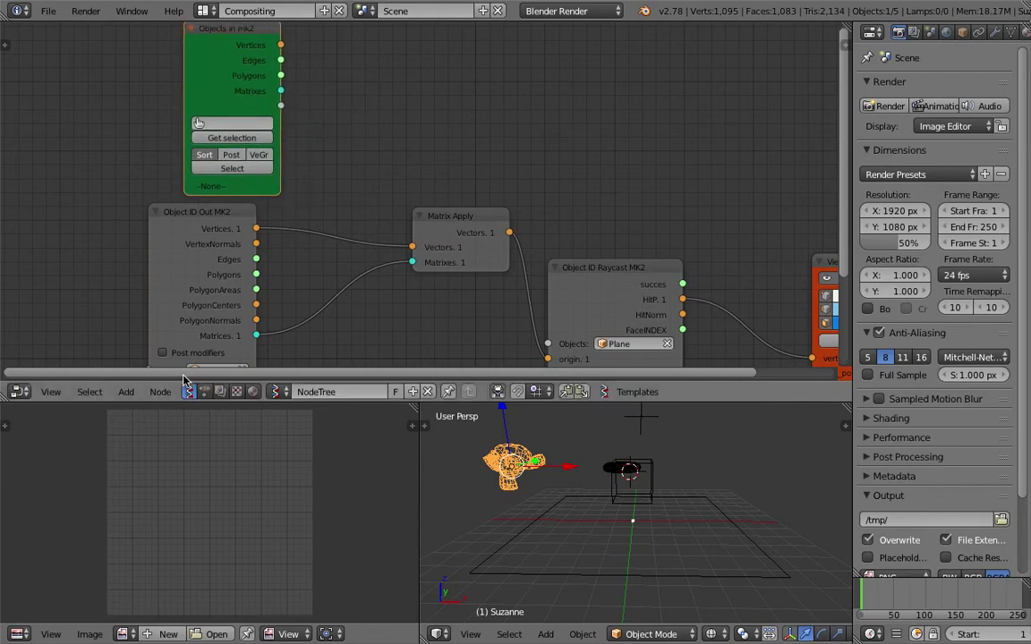
Load the selected Suzanne into the Objects in mk2 node and connect its Vertices and Matrixes outputs to the Matrix Apply inputs
middle_click_drag(273, 142, 247, 193)
key("ctrl+s")
left_click(328, 209)
left_click_drag(424, 266, 400, 193)
left_click_drag(256, 96, 362, 225)
left_click_drag(256, 142, 362, 240)
middle_click_drag(411, 288, 390, 229)
Switch the 3D view to solid shading and look at the monkey head and plane from farther away
key("z")
scroll(591, 456, "down", 2)
middle_click_drag(596, 456, 570, 481)
key("z")
key("z")
Move the Matrix Apply node down, between the Object ID Out and Object ID Raycast nodes
middle_click_drag(516, 226, 497, 166)
left_click_drag(389, 78, 383, 145)
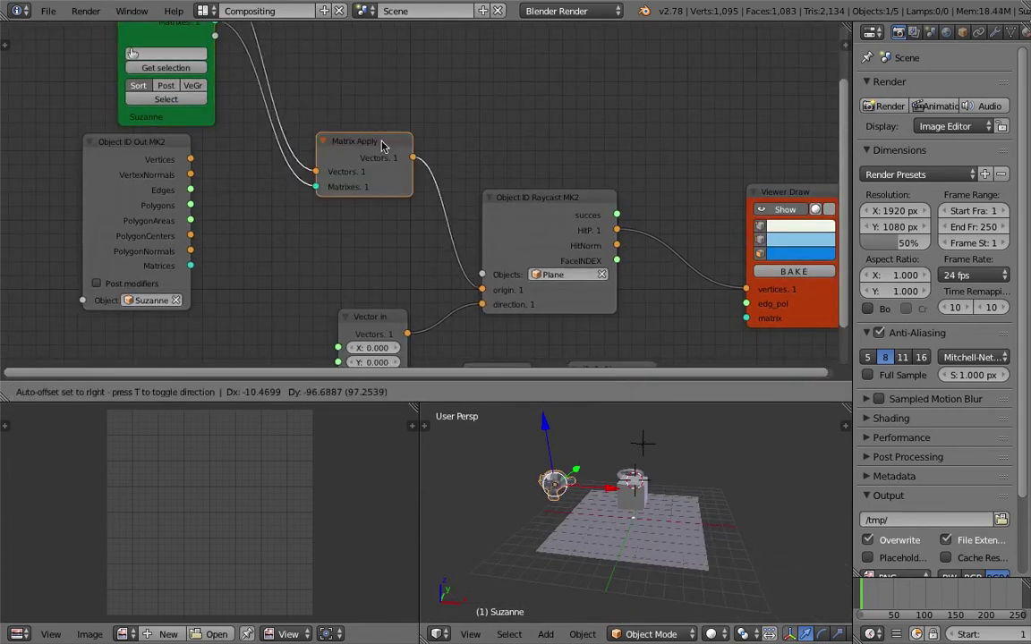
middle_click_drag(382, 146, 468, 186)
middle_click_drag(281, 109, 282, 120)
Set the timeline to frame 40 and move the monkey head closer to the cube in the 3D view
middle_click_drag(579, 431, 568, 435)
left_click_drag(874, 587, 887, 588)
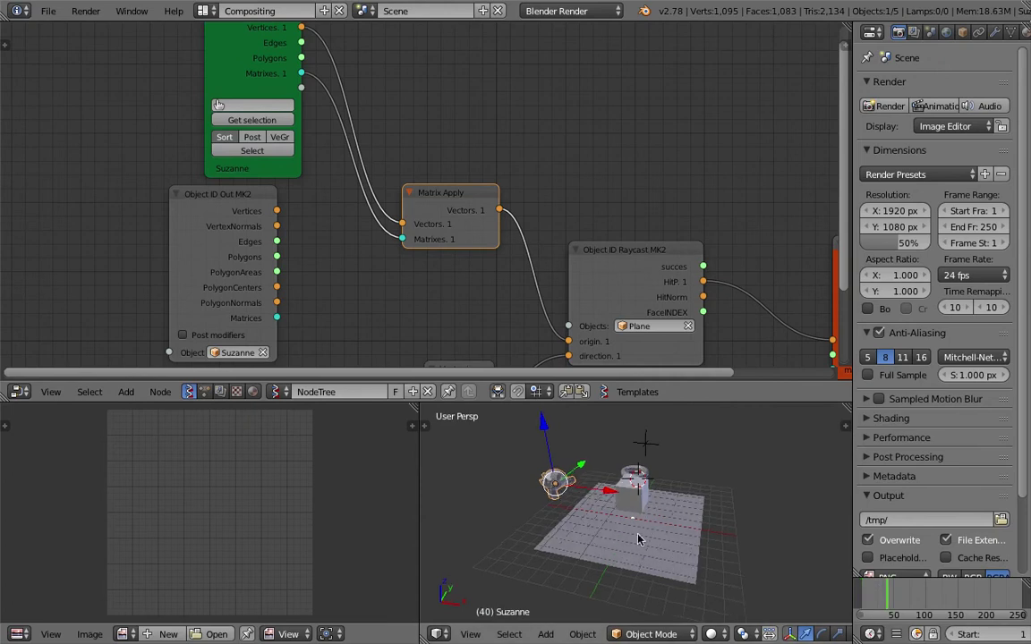
key("g")
left_click(617, 456)
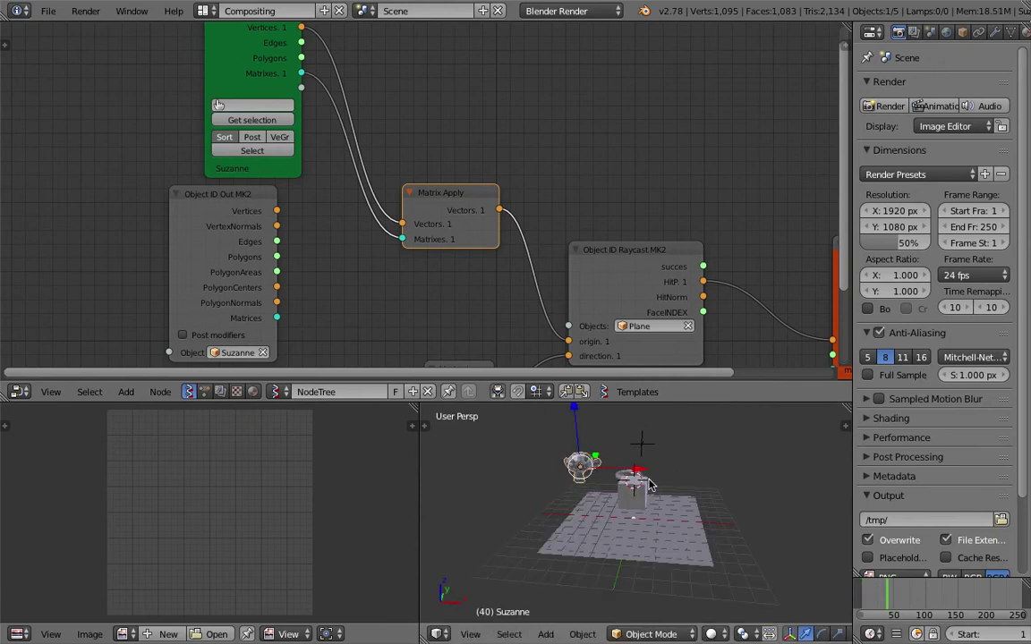
Move the monkey head over to the other side of the cube in the 3D view and save over the file
middle_click_drag(658, 473, 631, 483)
key("g")
left_click(728, 479)
middle_click_drag(729, 479, 664, 490)
key("ctrl+s")
left_click(666, 489)
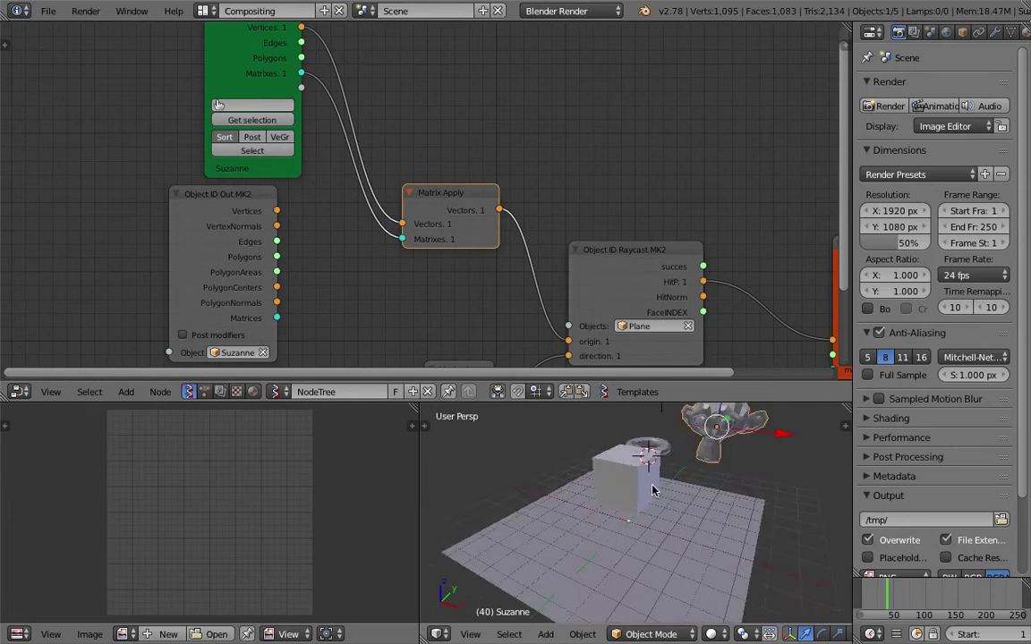
Move the Matrix Apply node up and the Objects in mk2 node aside, and save over the file
scroll(462, 196, "down", 2)
left_click_drag(462, 196, 451, 142)
key("ctrl+s")
left_click(420, 131)
left_click_drag(276, 99, 239, 99)
scroll(255, 97, "up", 2)
key("ctrl+s")
left_click(269, 93)
Connect the Object ID Out node's Vertices output directly to the Object ID Raycast node's origin input, bypassing Matrix Apply
left_click_drag(304, 208, 516, 303)
middle_click_drag(671, 546, 667, 518)
scroll(667, 518, "up", 4)
scroll(640, 444, "up", 1)
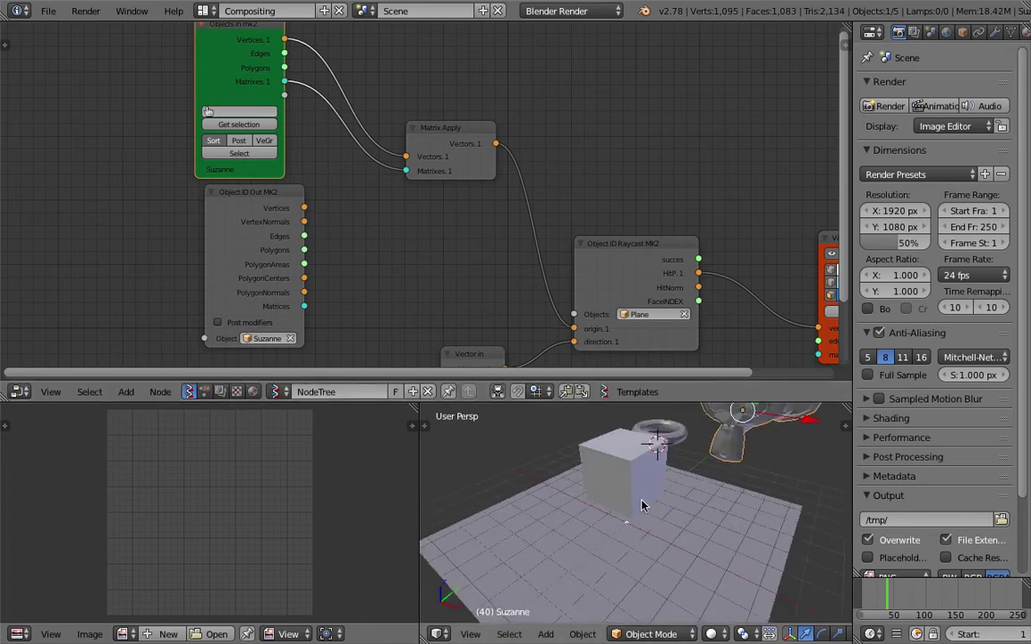
left_click_drag(444, 129, 444, 158)
left_click_drag(304, 208, 568, 327)
middle_click_drag(552, 205, 549, 153)
scroll(727, 482, "down", 3)
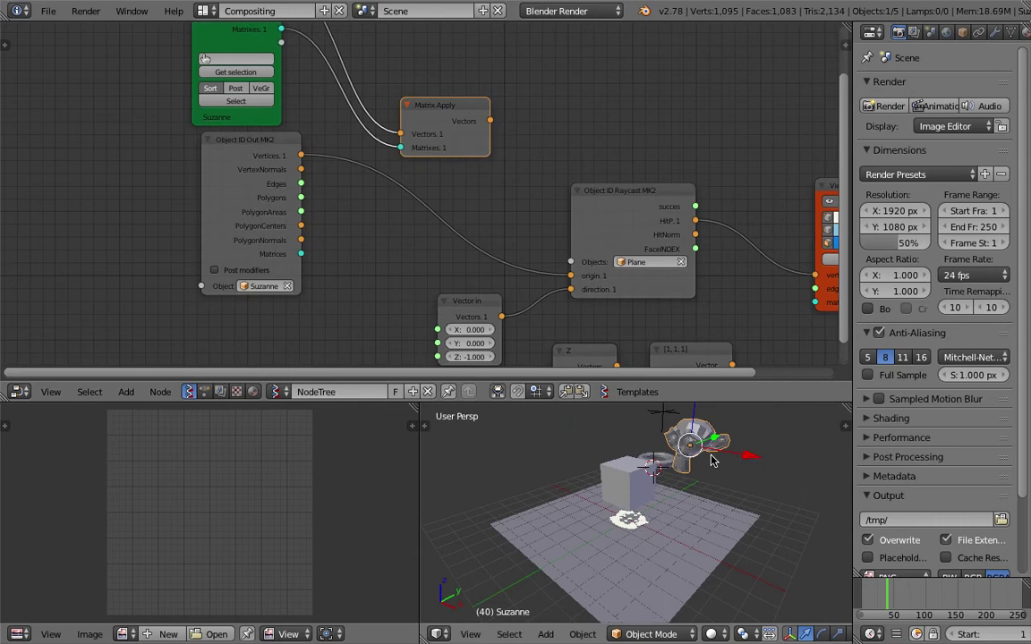
Clear the monkey head's location in the 3D view and save over the file
key("alt+g")
scroll(707, 474, "up", 4)
middle_click_drag(697, 494, 657, 466)
scroll(687, 505, "down", 2)
key("ctrl+s")
left_click(690, 507)
Select the plane, frame it in the 3D view and save over the file
right_click(692, 506)
key("KP_Decimal")
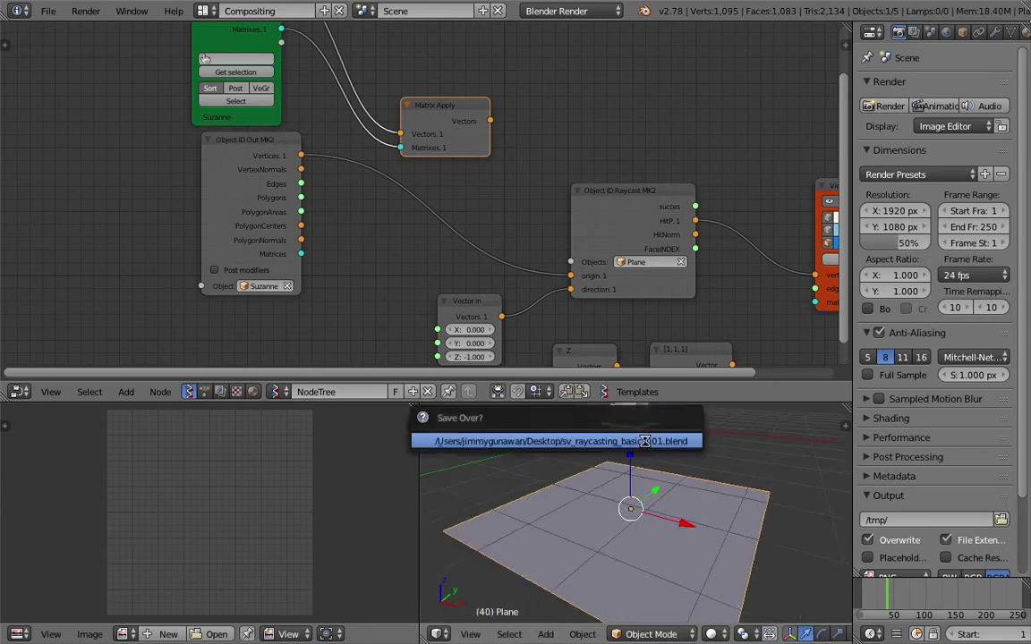
middle_click_drag(707, 495, 738, 492)
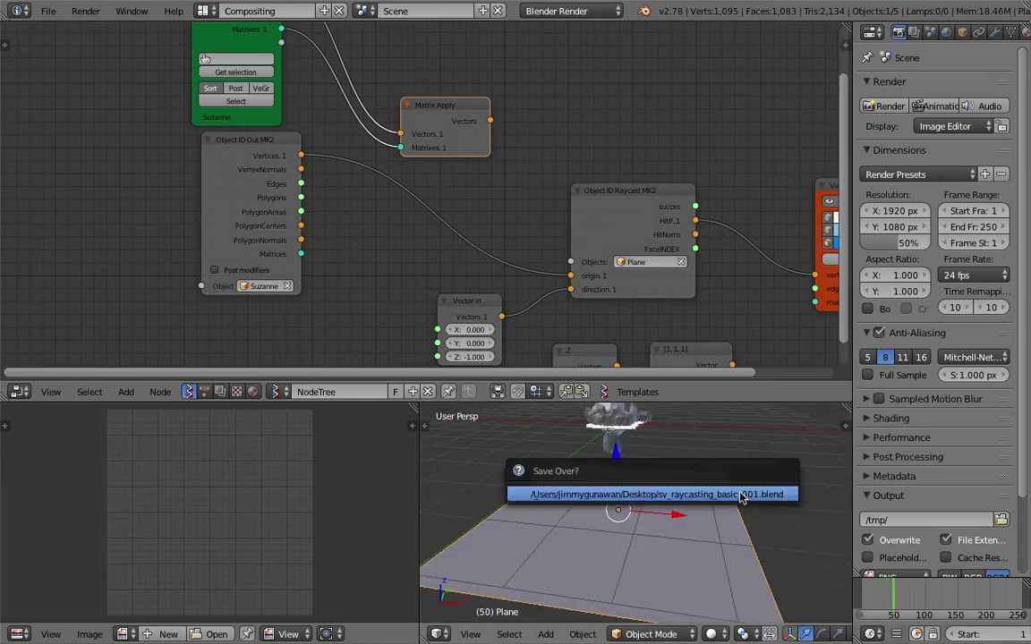
middle_click_drag(573, 288, 508, 231)
middle_click_drag(656, 513, 621, 530)
key("ctrl+s")
key("Return")
middle_click_drag(664, 487, 668, 498)
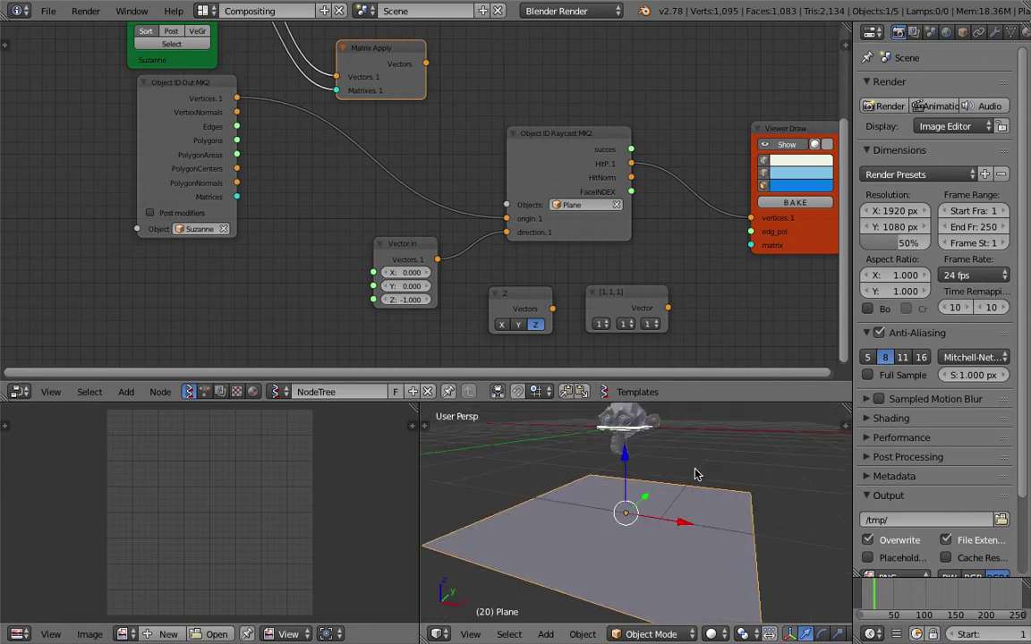
Apply the plane's location and set the timeline to frame 35
key("ctrl+a")
left_click(632, 450)
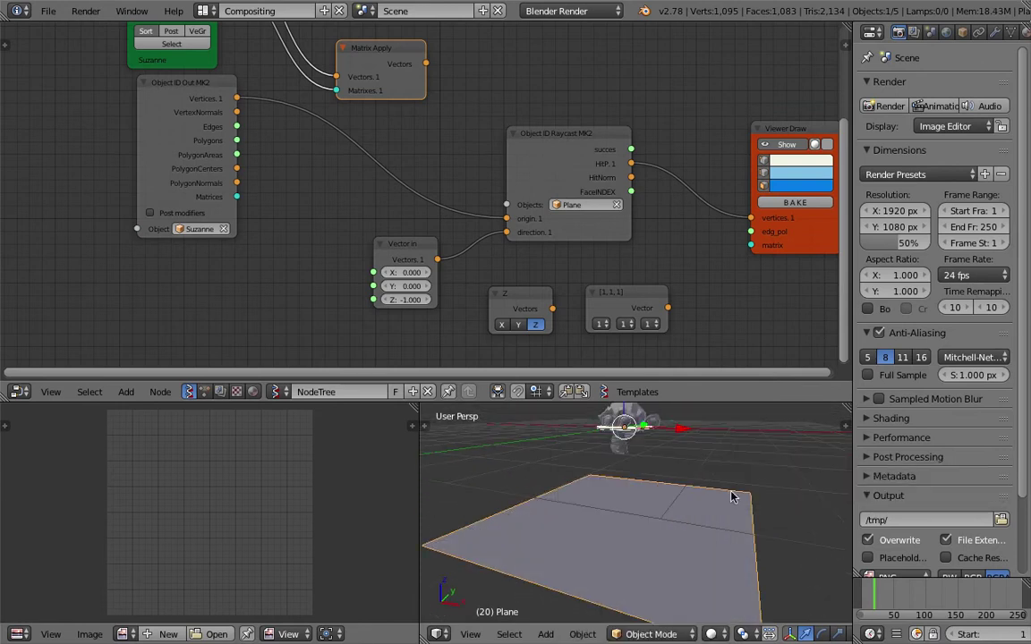
left_click(884, 597)
middle_click_drag(716, 519, 589, 460)
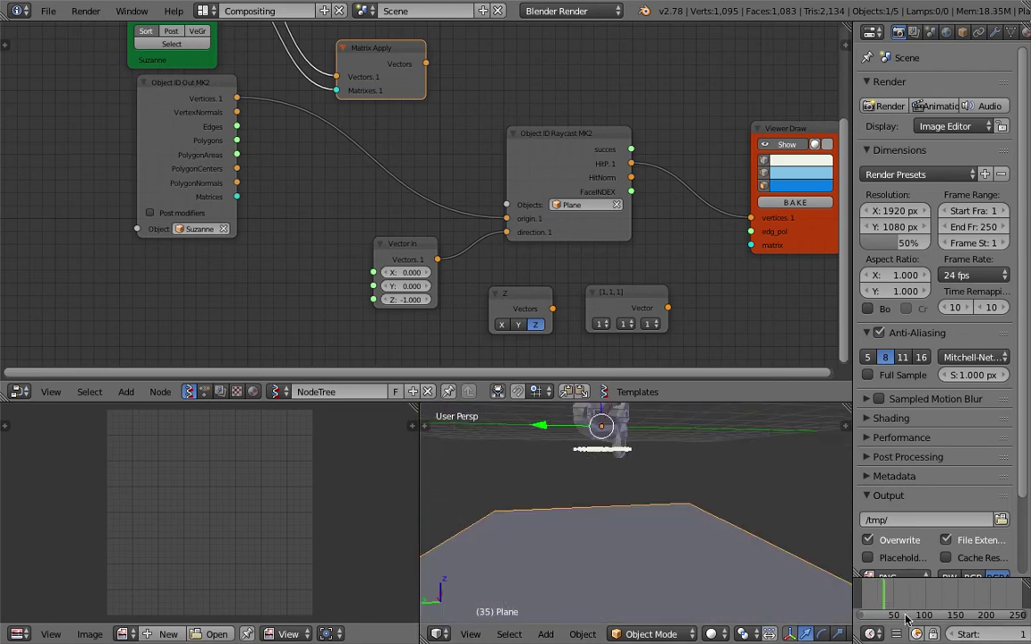
Apply the plane's rotation and scale
scroll(894, 555, "down", 2)
middle_click_drag(653, 507, 670, 544)
key("ctrl+a")
left_click(665, 450)
key("ctrl+a")
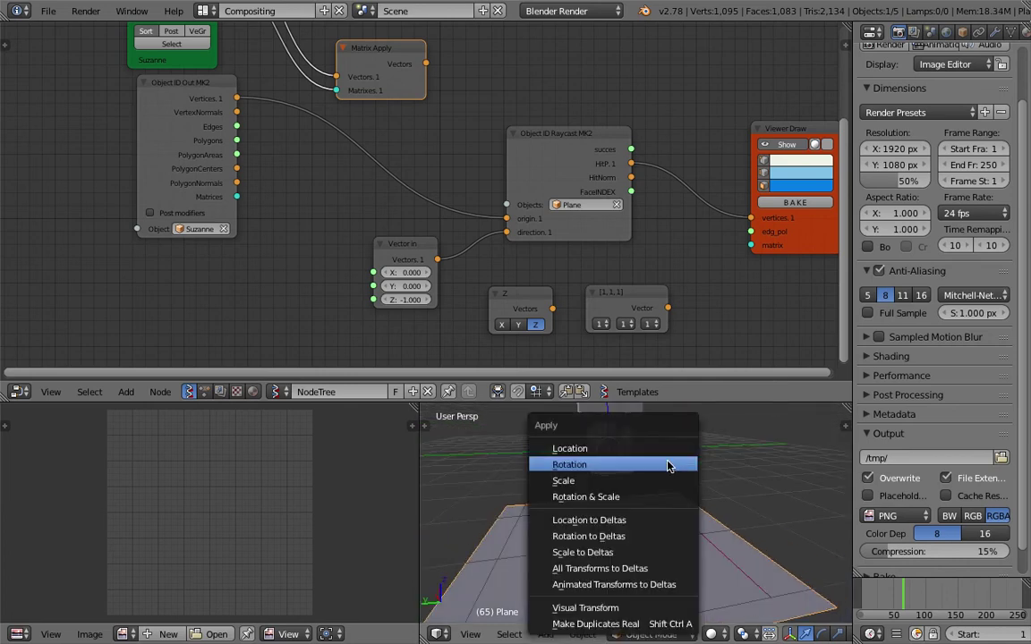
left_click(669, 480)
key("ctrl+a")
left_click(696, 497)
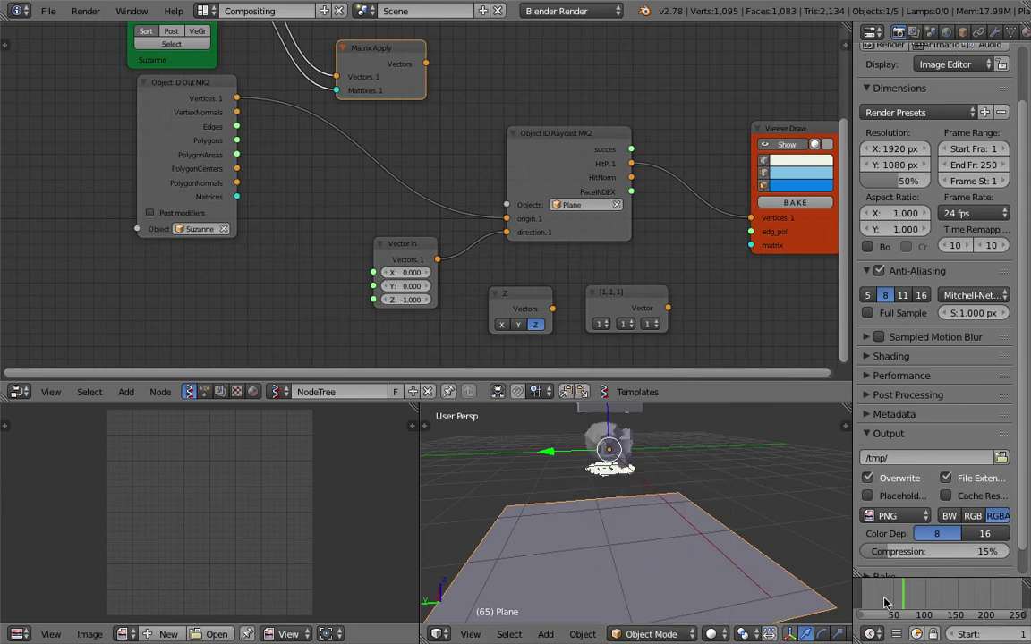
Refresh the hit points by changing the timeline to frame 34, and save over the file
key("alt+a")
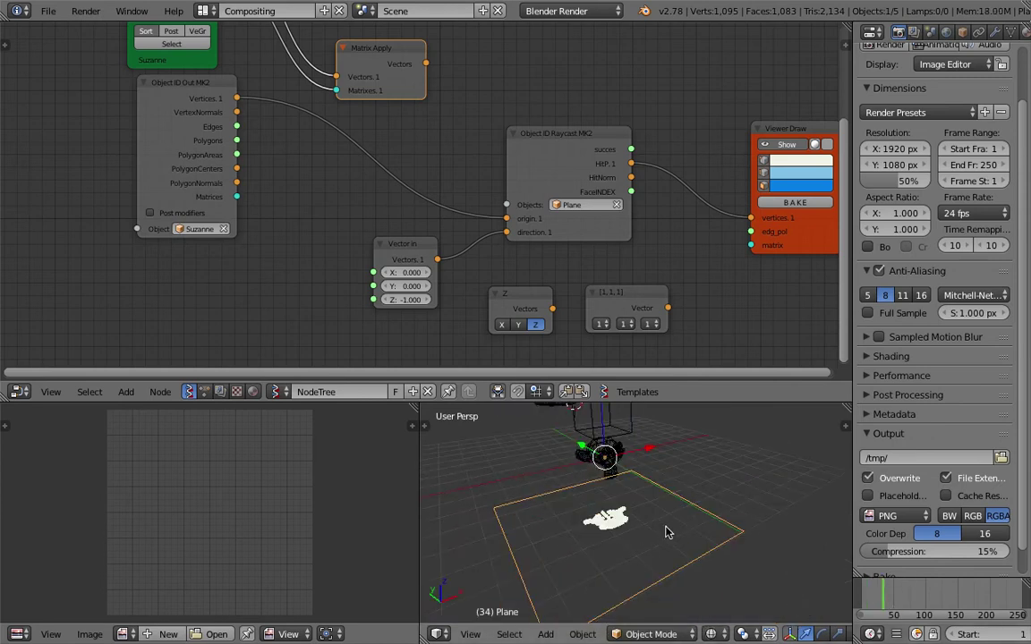
key("ctrl+s")
middle_click_drag(612, 530, 625, 487)
left_click(589, 526)
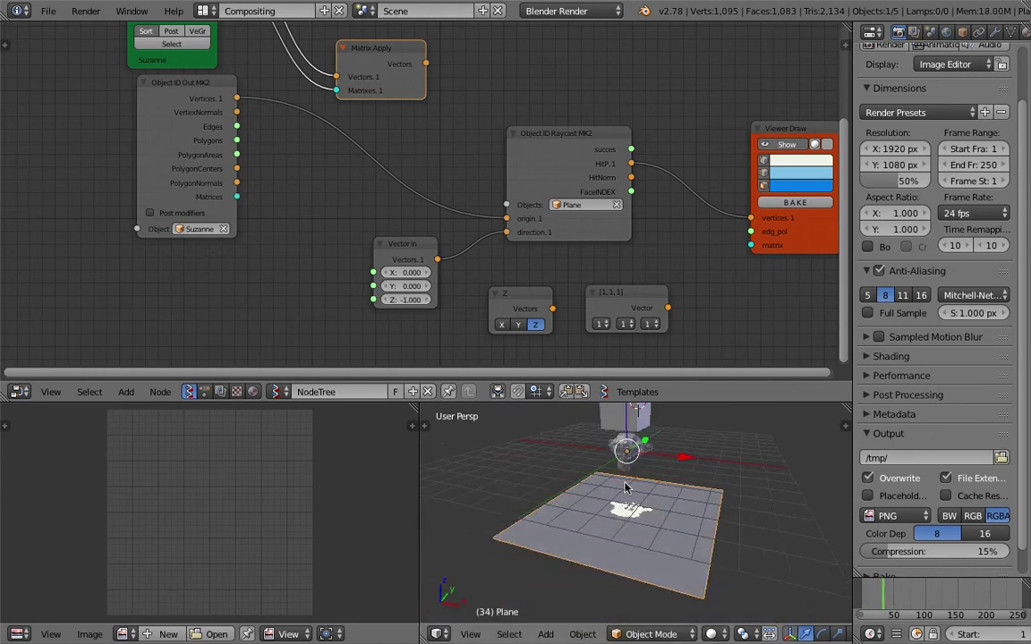
Enlarge the 3D view area and move the Object ID Out node closer to the Object ID Raycast node
left_click_drag(418, 433, 349, 429)
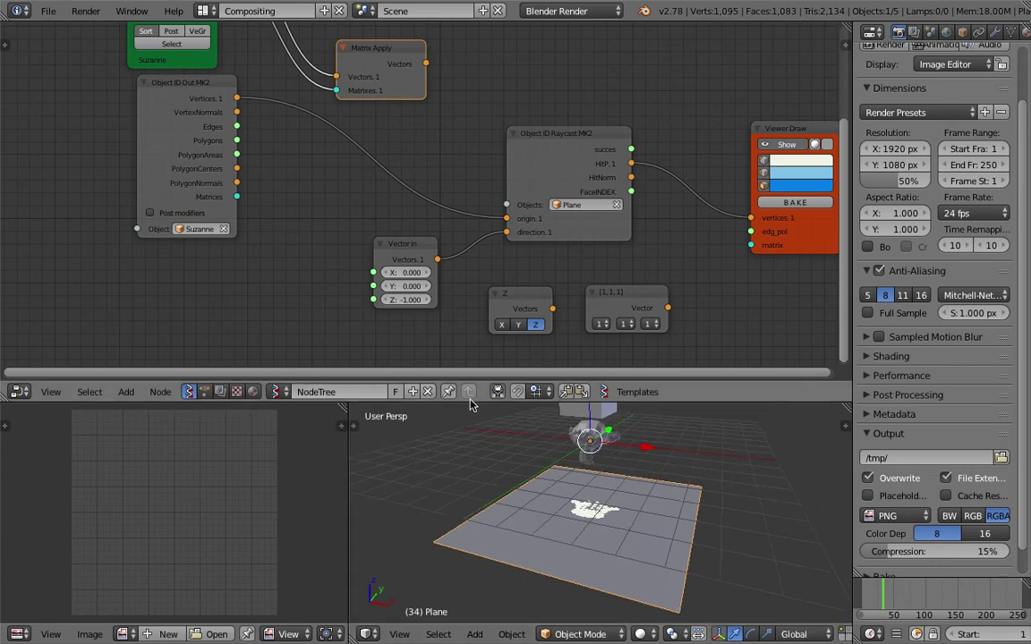
left_click_drag(470, 404, 470, 324)
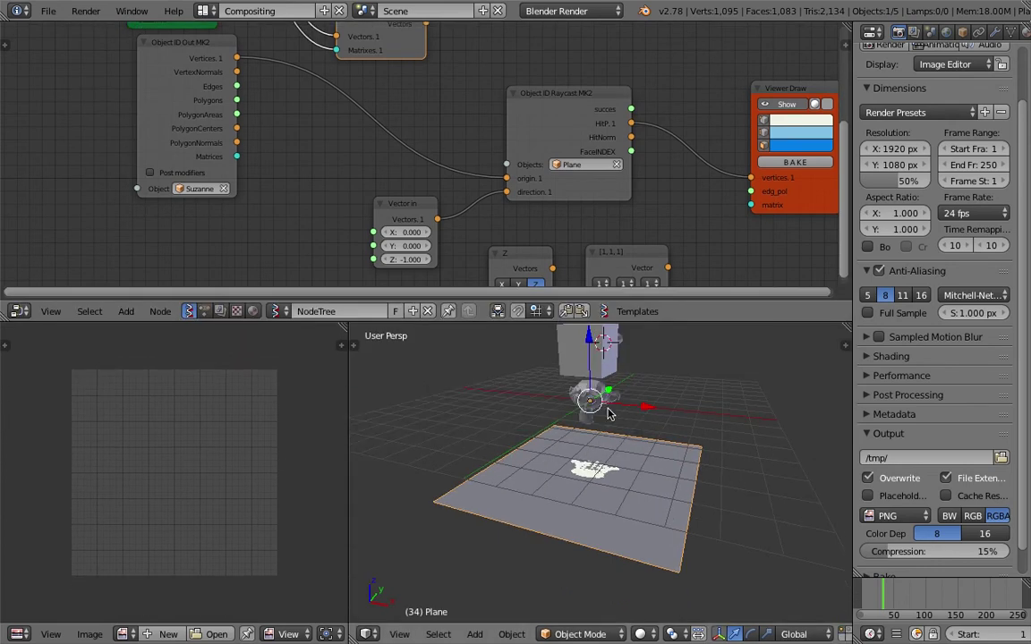
middle_click_drag(220, 73, 232, 103)
left_click_drag(223, 81, 303, 106)
middle_click_drag(365, 151, 349, 124)
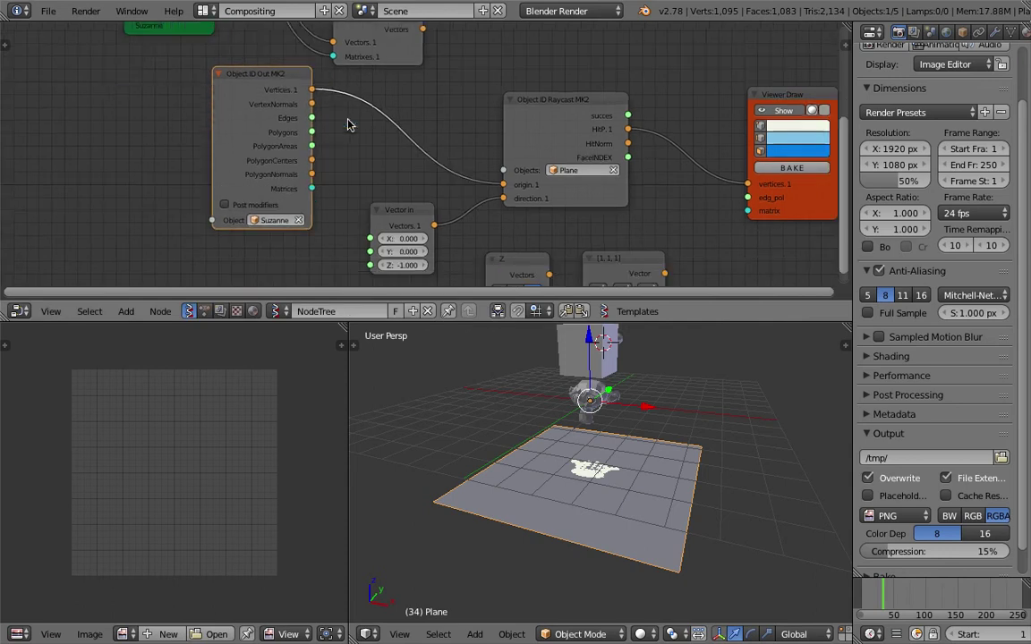
scroll(350, 124, "up", 3)
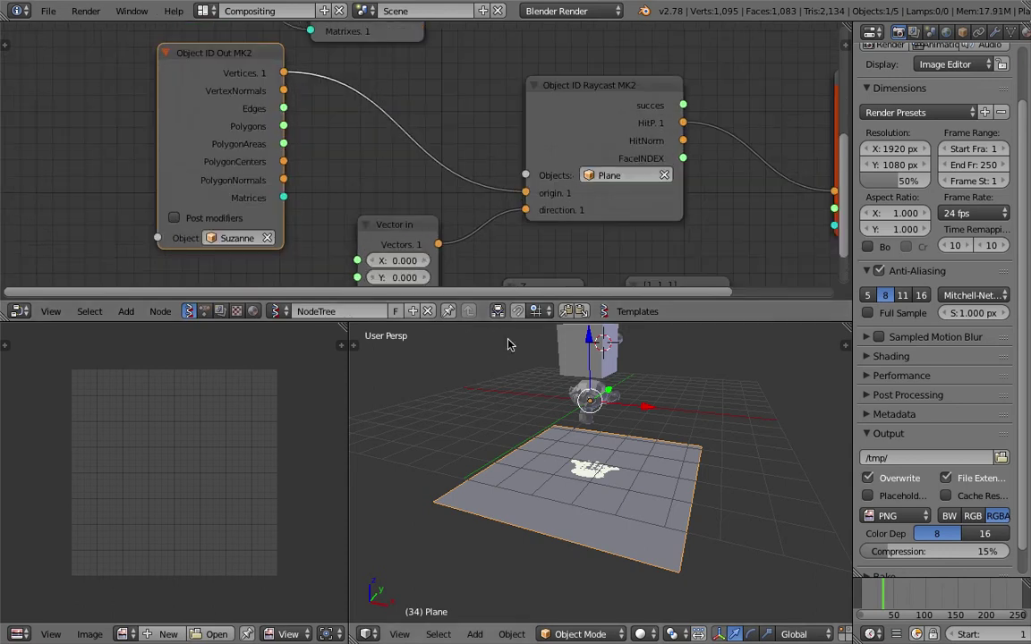
Move the cube aside, away from above the monkey head
right_click(605, 346)
key("g")
left_click(489, 358)
middle_click_drag(653, 377, 564, 429)
scroll(707, 362, "down", 3)
Select the torus, set the Object ID Out node's object to Torus and inspect its hit points on the plane
right_click(669, 387)
scroll(700, 381, "up", 4)
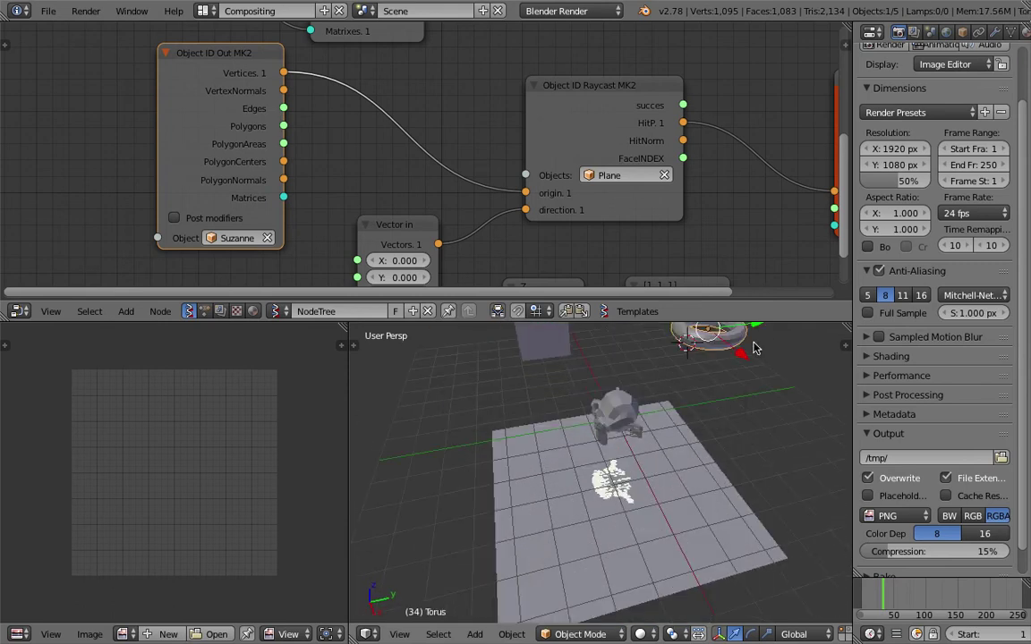
left_click(237, 238)
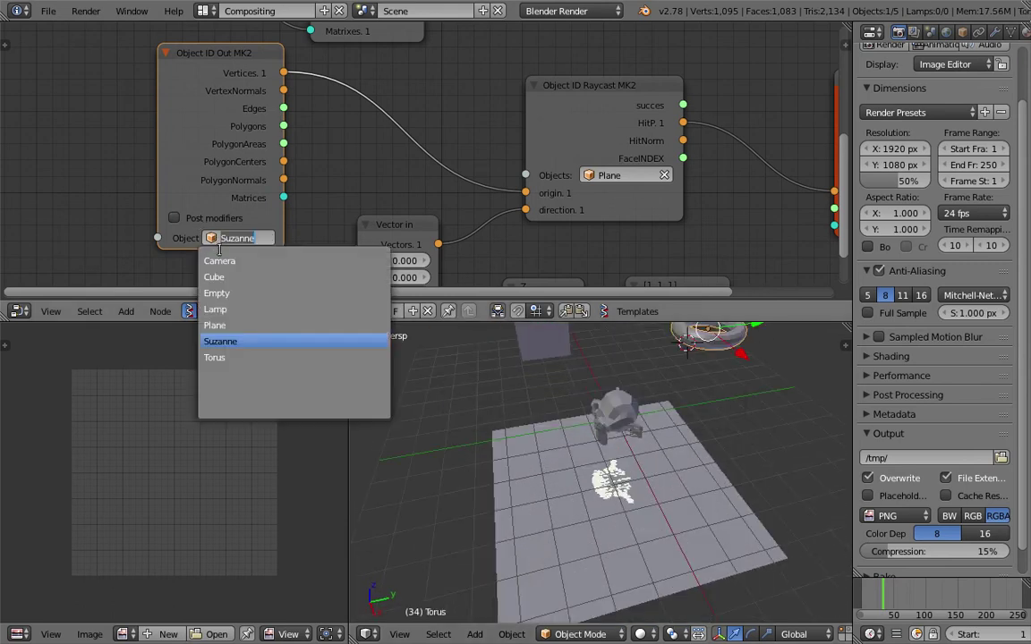
left_click(215, 357)
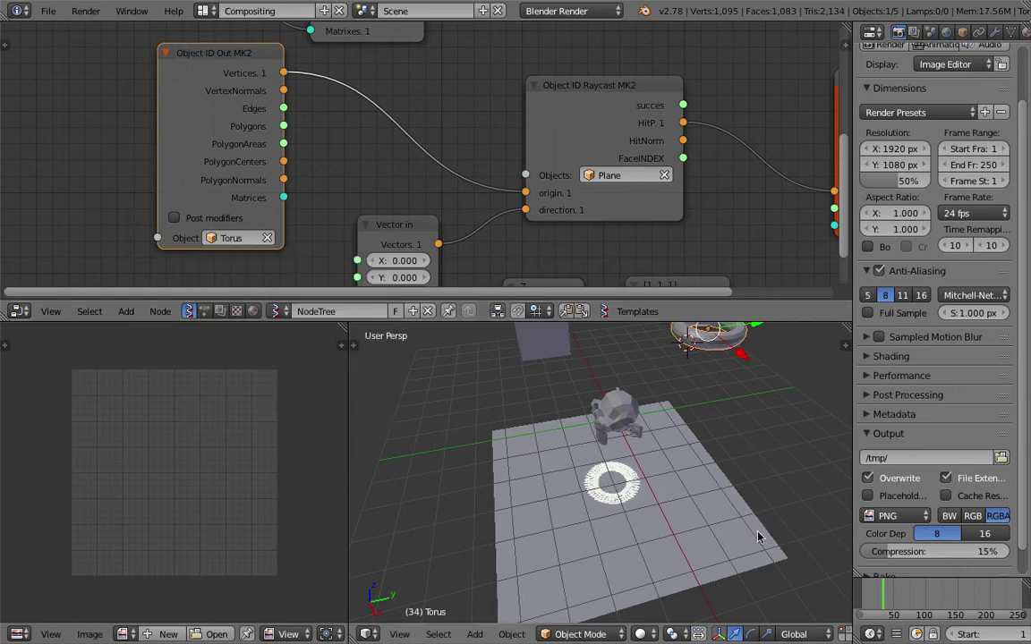
scroll(690, 485, "up", 6)
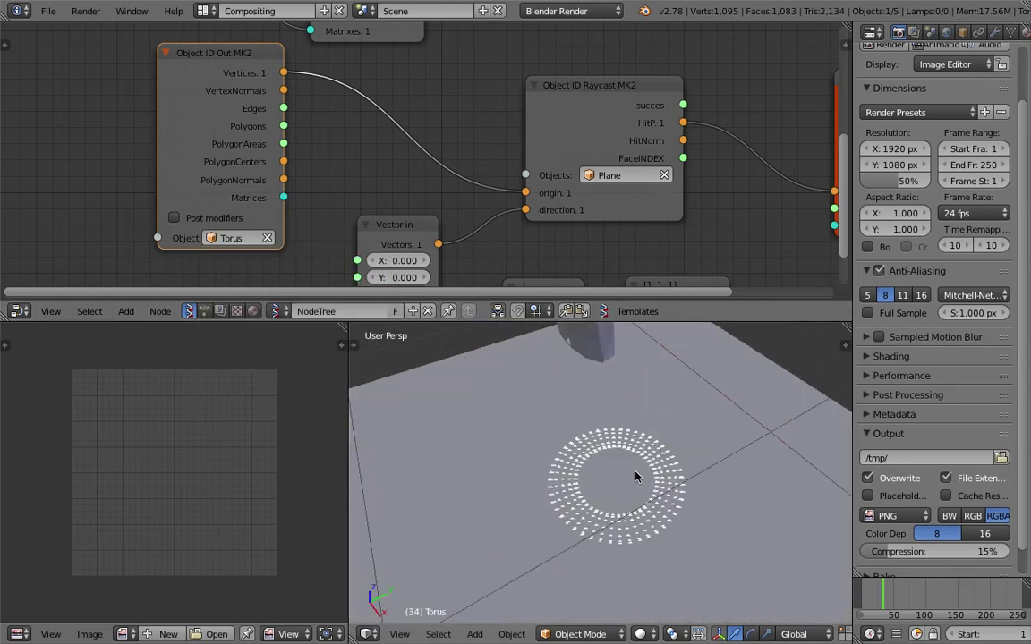
scroll(635, 476, "down", 5)
scroll(689, 380, "down", 3)
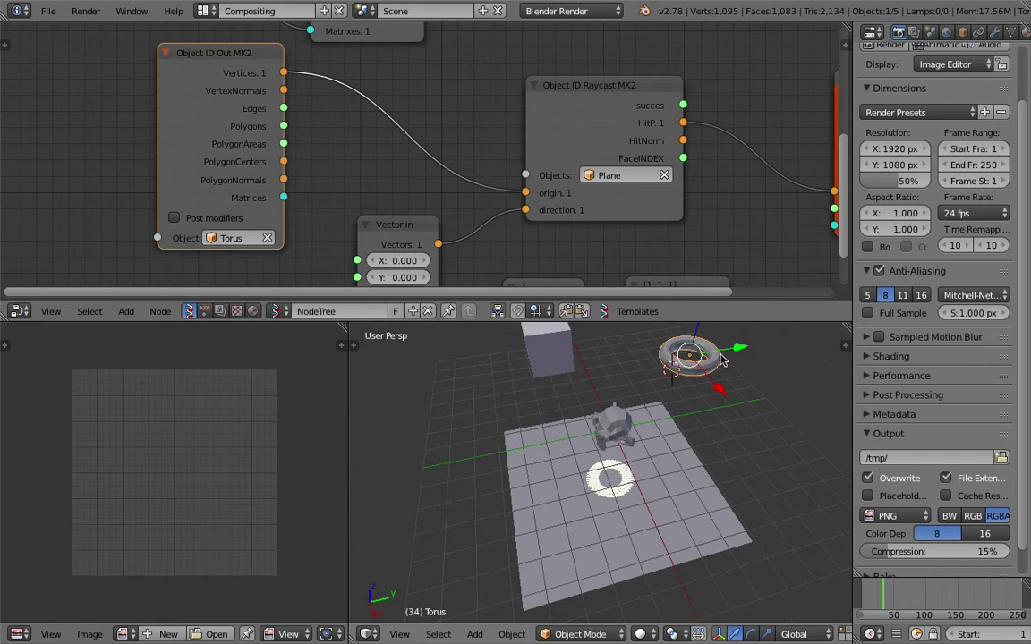
Rotate the torus by about 56 degrees and save over the file
key("r")
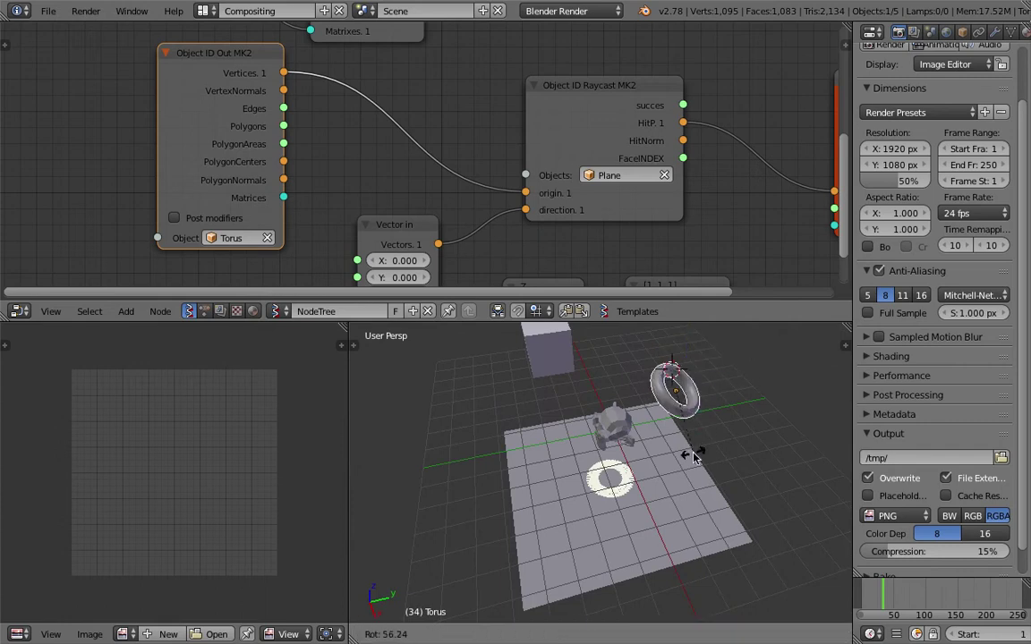
left_click(694, 457)
key("ctrl+s")
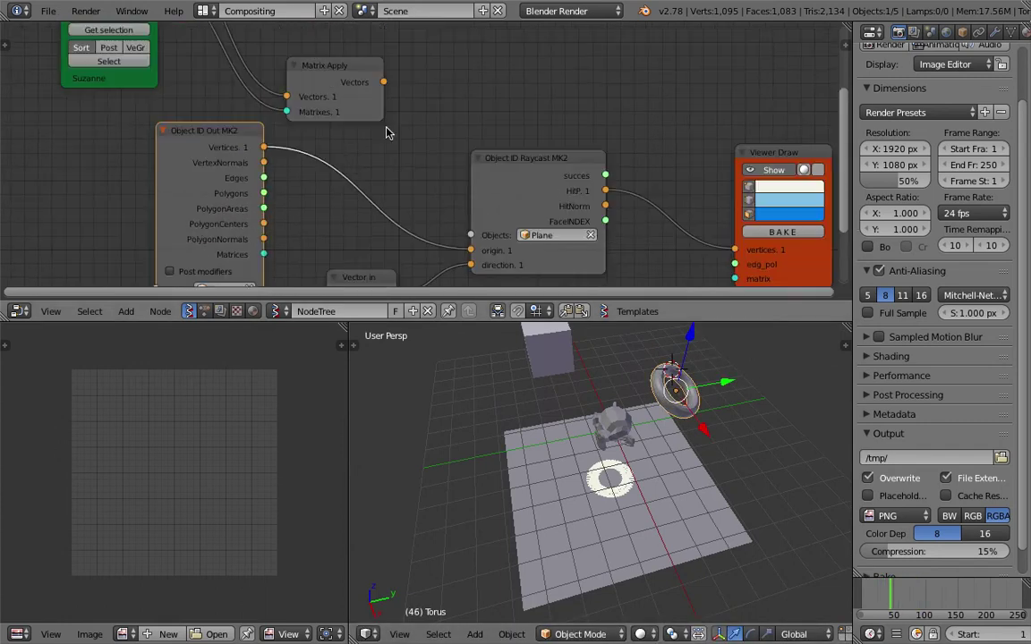
Route Object ID Out's Vertices and Matrices through Matrix Apply into the Object ID Raycast node's origin, and save over the file
key("g")
left_click(427, 99)
left_click_drag(264, 146, 275, 252)
left_click_drag(230, 92, 234, 93)
left_click_drag(332, 101, 265, 254)
middle_click_drag(386, 188, 363, 162)
left_click_drag(405, 43, 456, 226)
key("ctrl+s")
left_click(645, 495)
Rotate the torus freely until it lies nearly flat above the plane and change the timeline frame
middle_click_drag(676, 435, 697, 415)
key("r")
key("r")
left_click(637, 367)
left_click(924, 597)
middle_click_drag(694, 477, 683, 477)
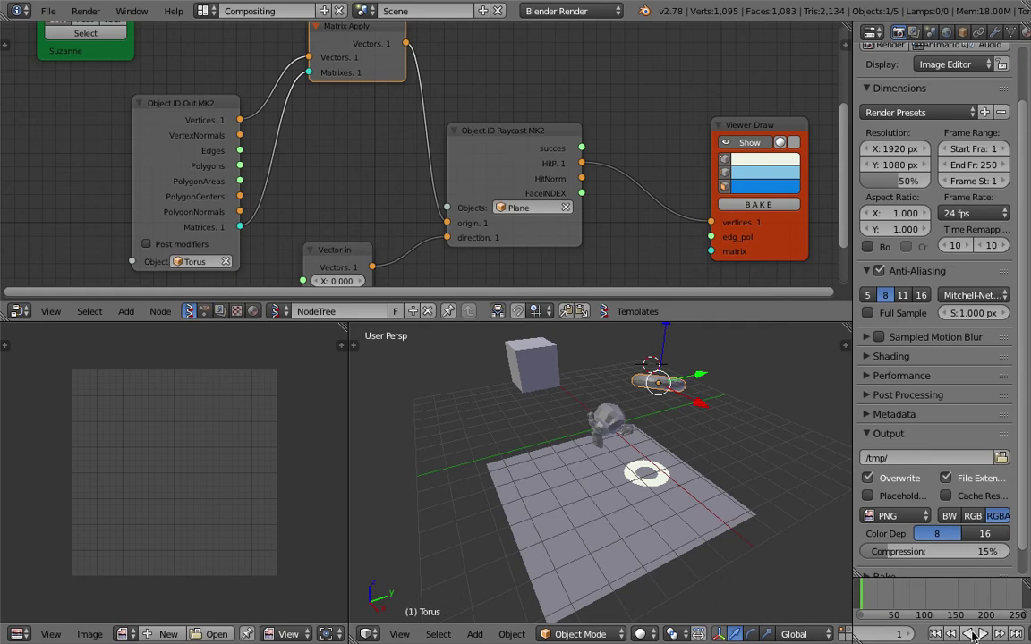
Start animation playback, then scale up the torus and move it beside the cube, above the plane's corner
left_click(981, 635)
key("r")
key("s")
key("g")
left_click(564, 466)
key("r")
key("r")
right_click(616, 424)
Select the monkey head and set the Object ID Out node's object to Suzanne
right_click(617, 422)
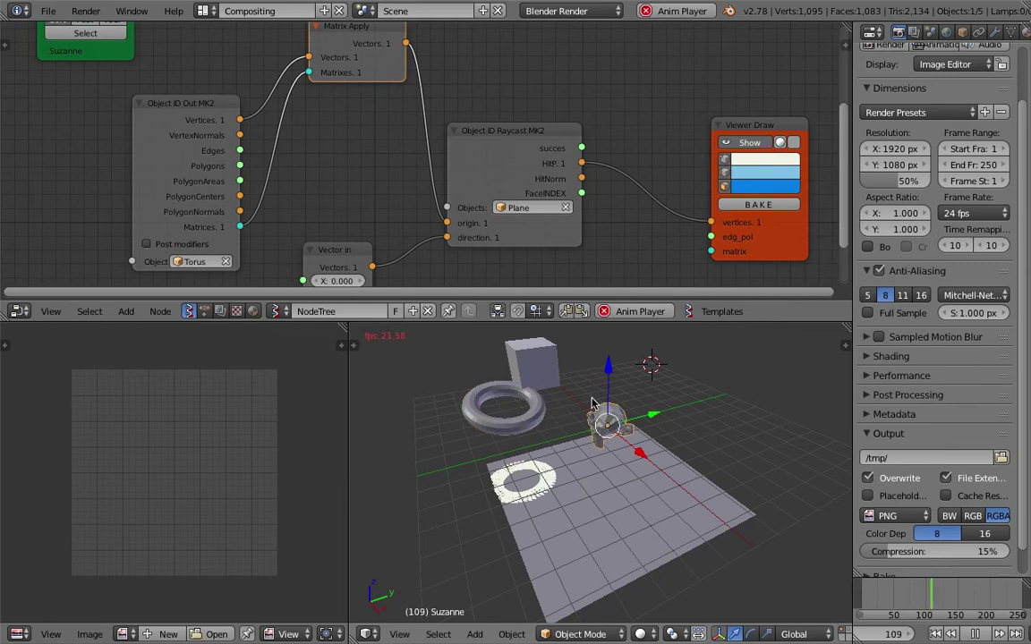
scroll(289, 141, "down", 1)
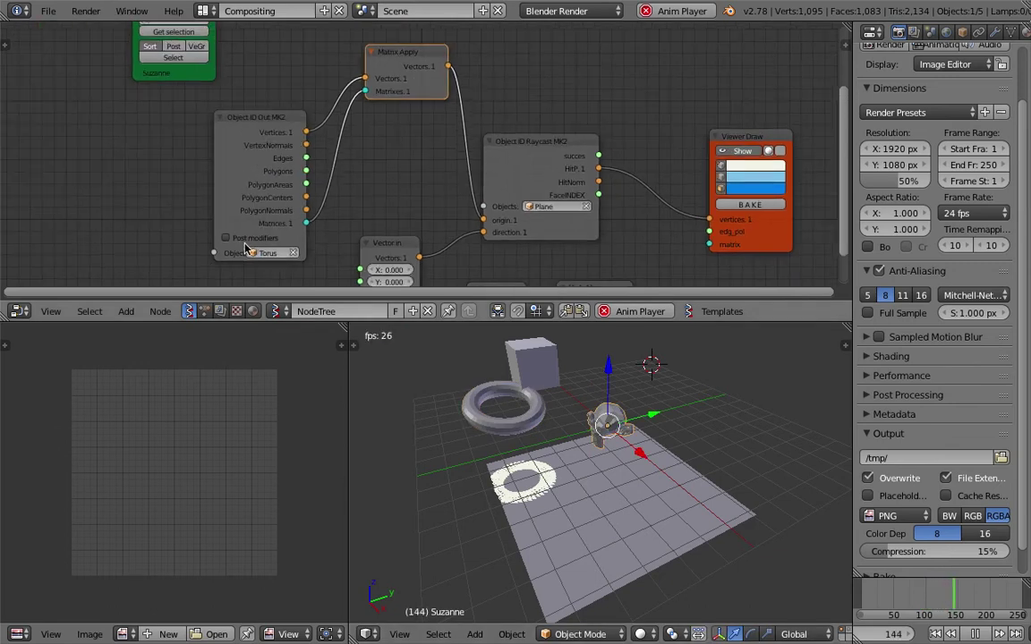
left_click(266, 252)
left_click(278, 326)
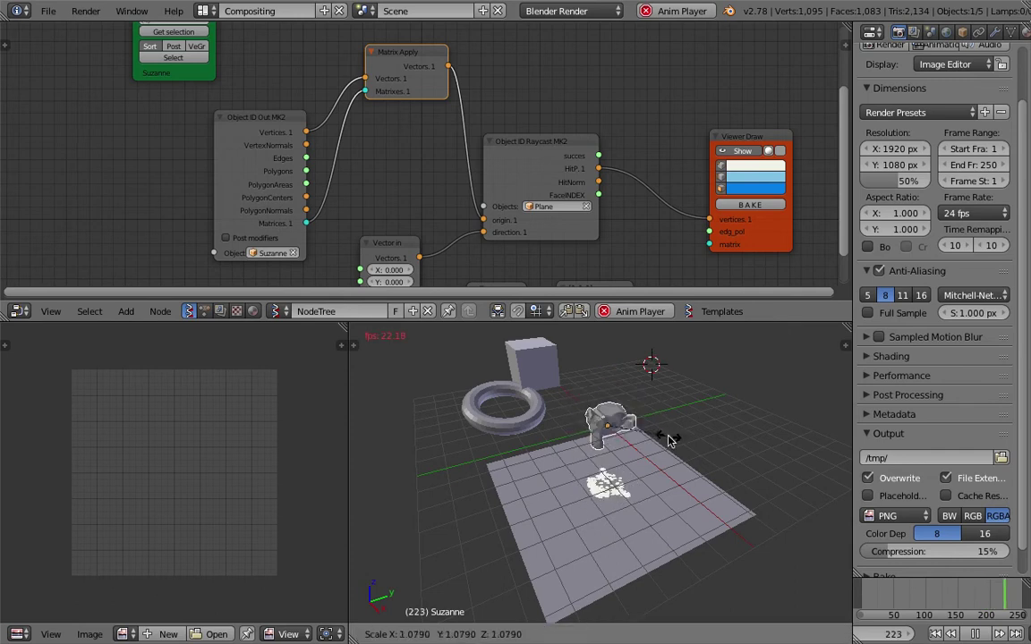
Rotate the monkey head freely and scale it up above the plane during playback
key("r")
key("r")
left_click(669, 480)
key("s")
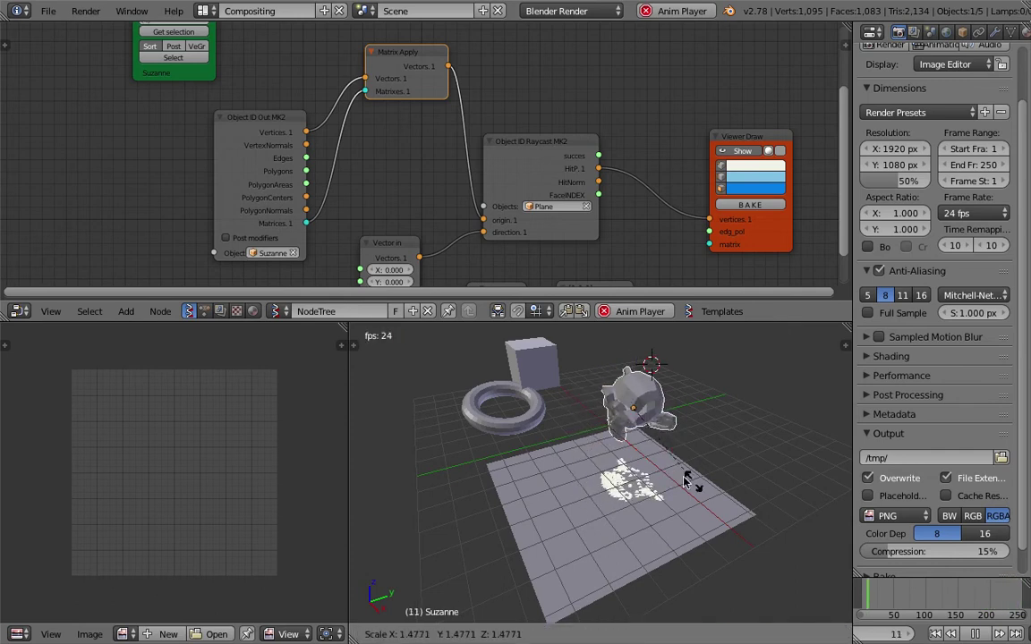
left_click(673, 477)
Select the plane, stop the animation playback and save over the file
right_click(673, 476)
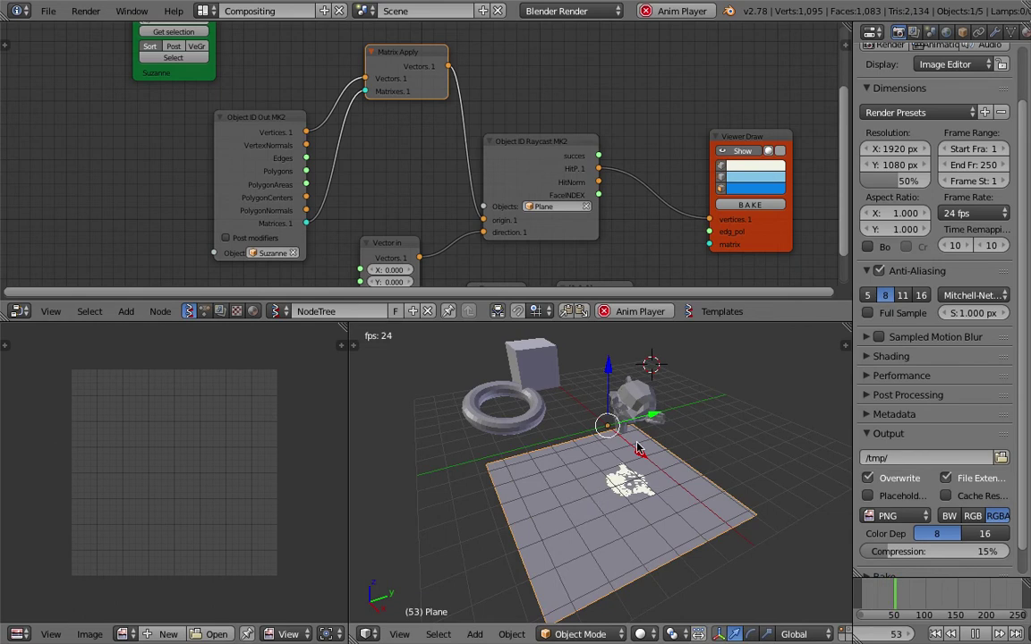
key("alt+a")
middle_click_drag(577, 534, 602, 489)
scroll(602, 489, "down", 4)
key("ctrl+s")
left_click(614, 490)
scroll(605, 469, "down", 2)
middle_click_drag(544, 419, 557, 391)
scroll(340, 203, "up", 1)
Move the Object ID Raycast node slightly farther from the Object ID Out node
middle_click_drag(339, 202, 349, 181)
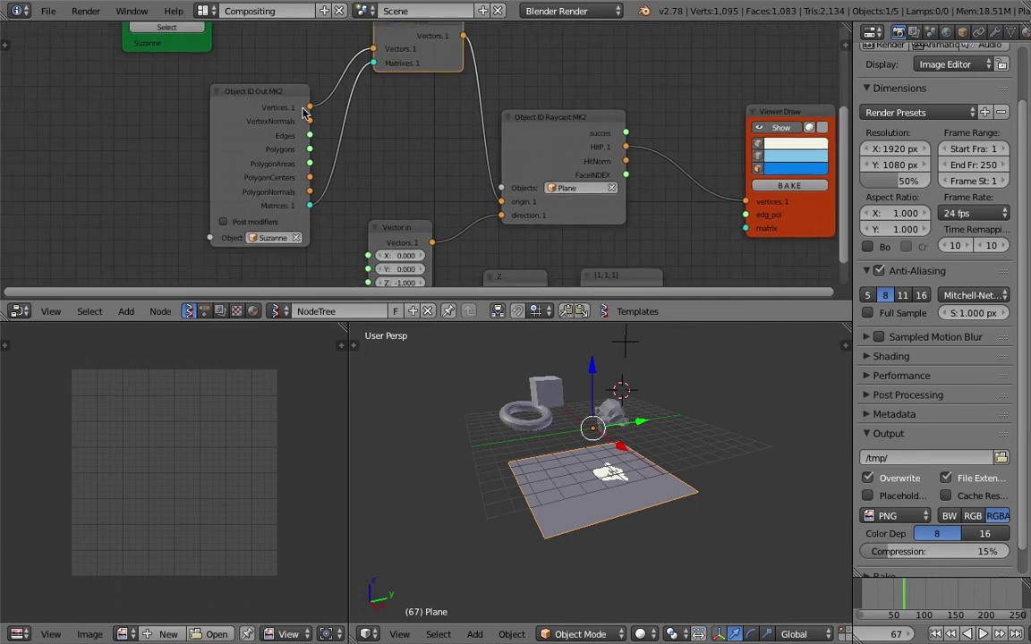
scroll(340, 147, "up", 3)
left_click_drag(520, 200, 540, 191)
Play the animation, scale up and rotate the monkey head, and inspect its scattered hit points on the plane
middle_click_drag(504, 440, 640, 451)
right_click(610, 418)
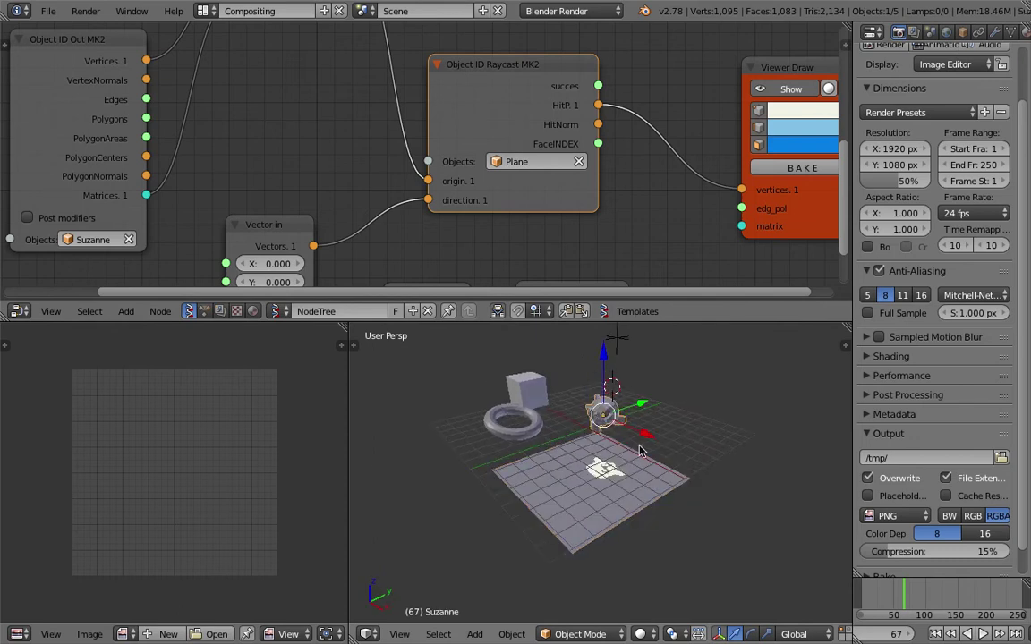
left_click(984, 635)
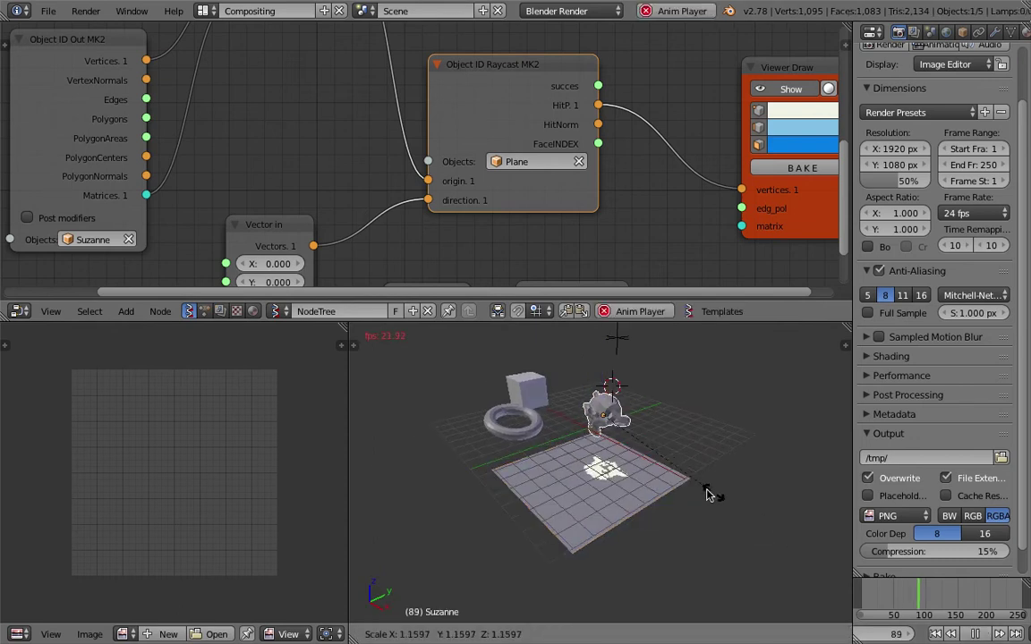
key("s")
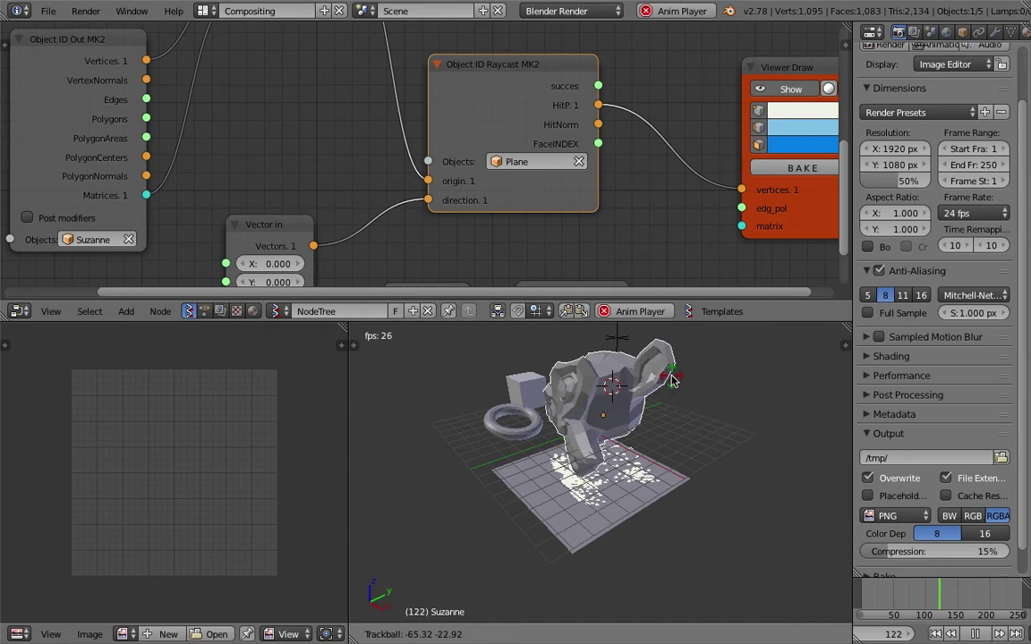
left_click(670, 395)
scroll(550, 417, "up", 6)
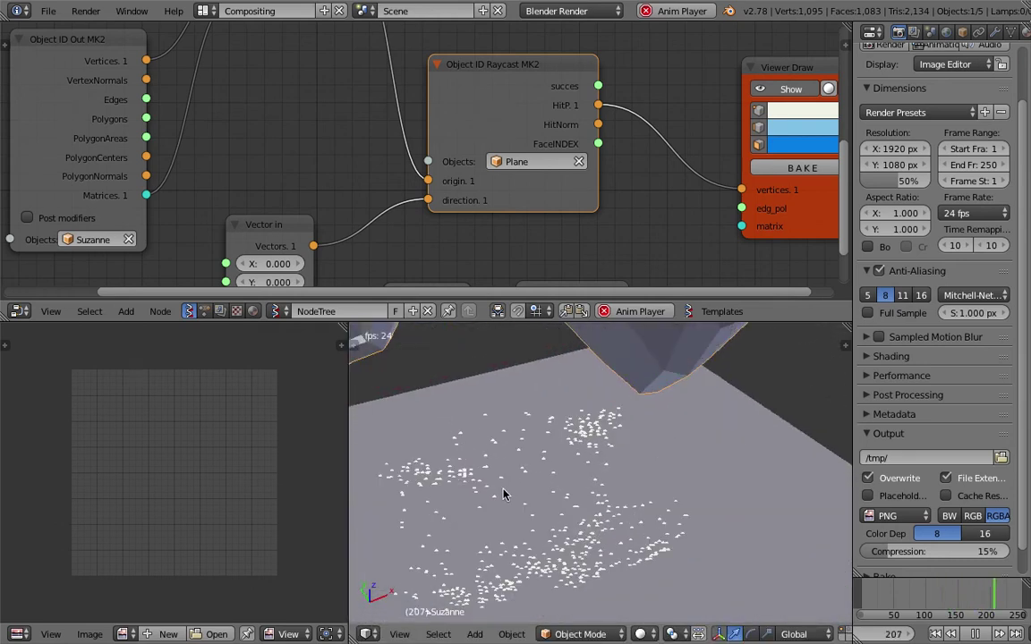
scroll(690, 511, "down", 6)
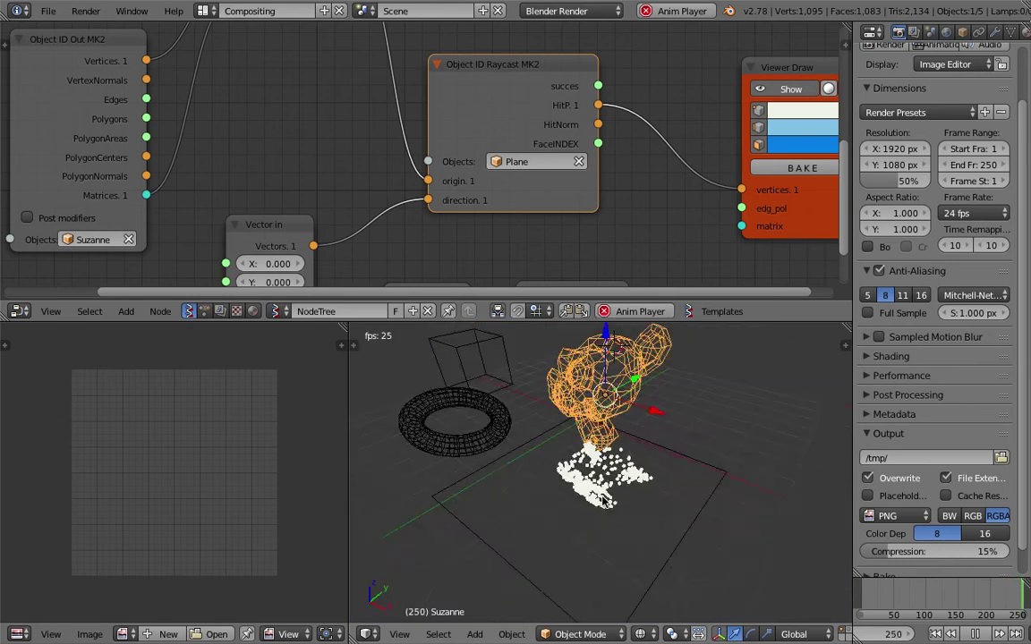
Rotate the monkey head freely, test larger scales while its hit points update on the plane, and stop the playback
key("r")
key("r")
key("s")
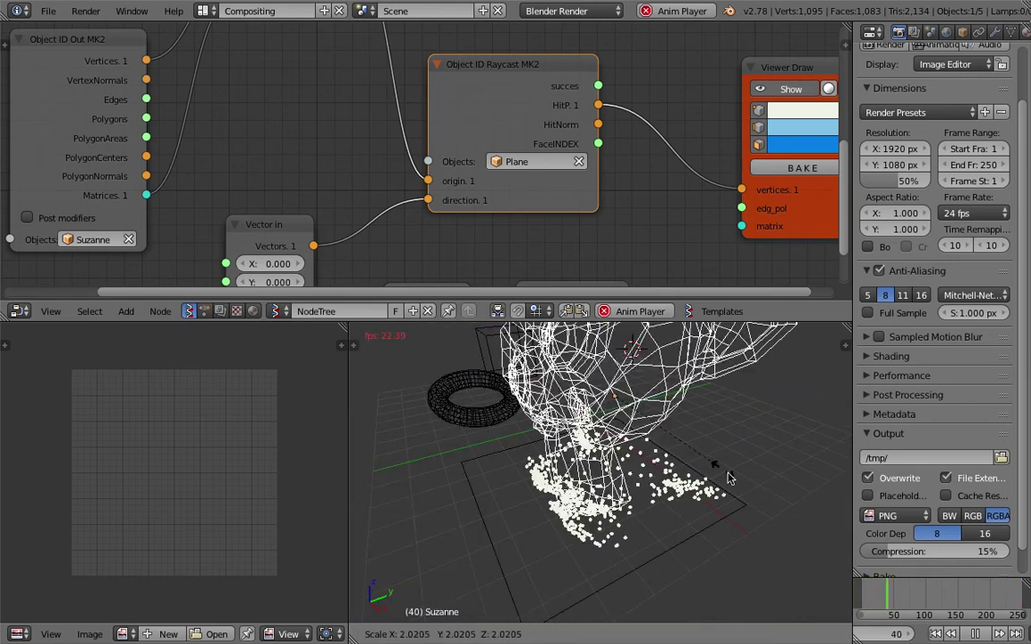
key("r")
key("r")
right_click(712, 446)
middle_click_drag(712, 446, 751, 556)
key("s")
key("Escape")
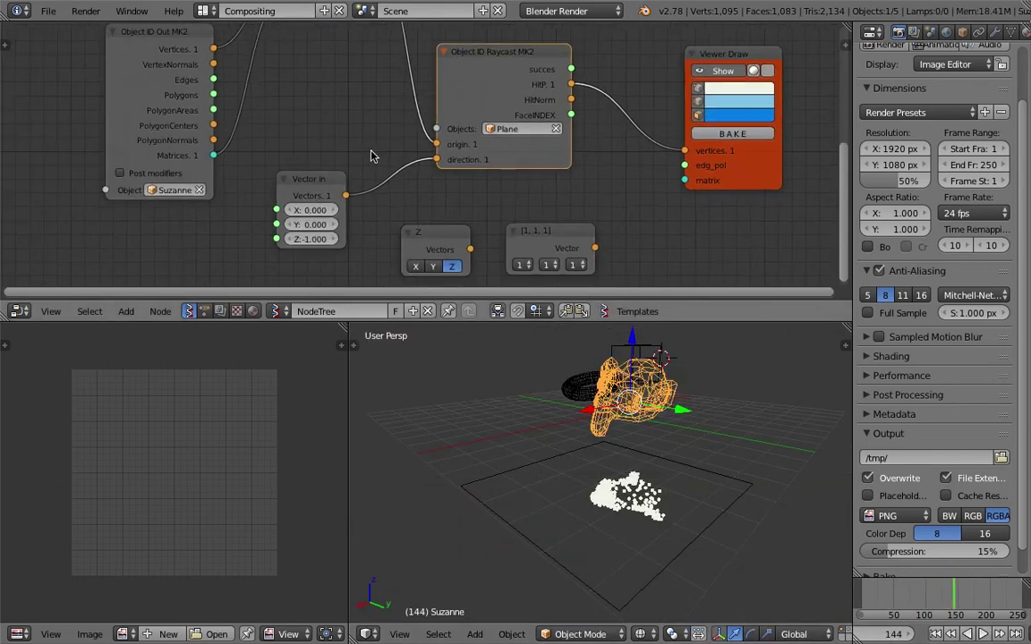
Move the Vector in node up so its output is level with the Object ID Raycast node's direction input
left_click_drag(282, 172, 291, 149)
left_click(291, 150)
scroll(514, 183, "up", 2)
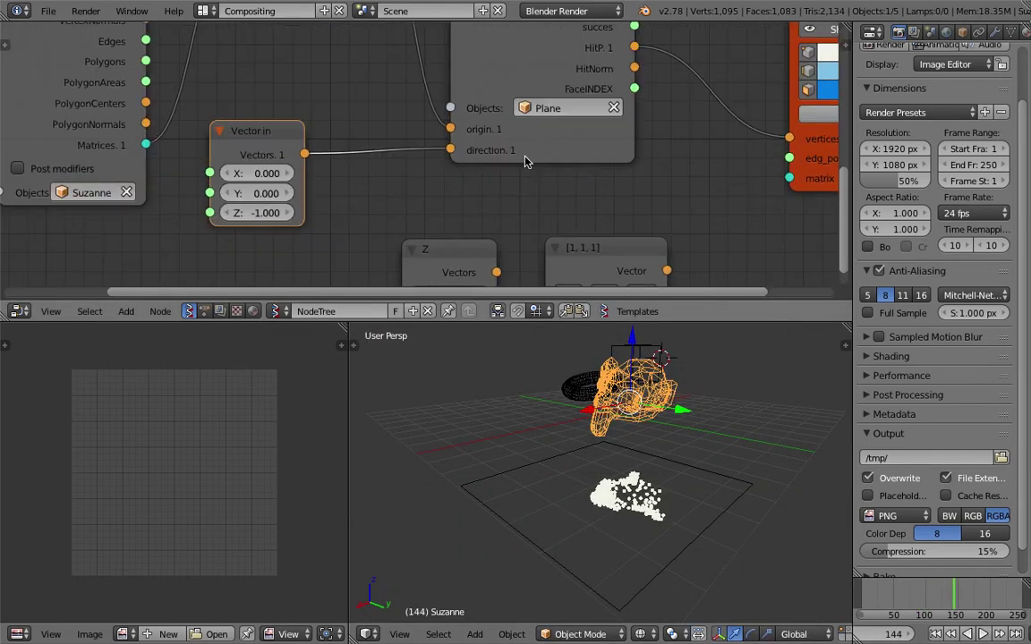
scroll(503, 156, "up", 2)
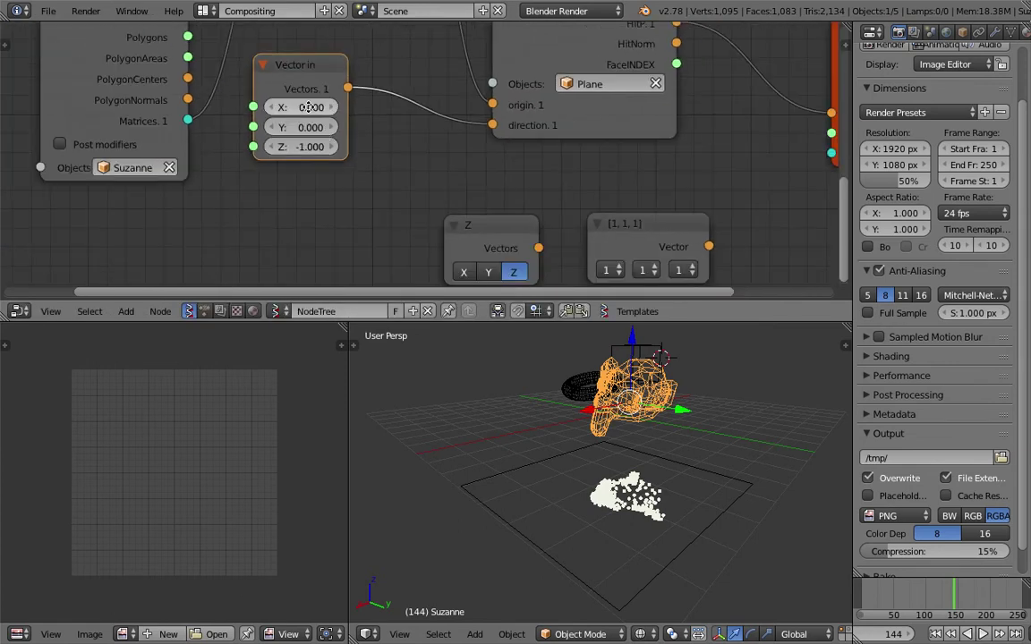
Add a Random Vector MK2 node below Vector in and connect its Random output to the raycast direction input
key("shift+a")
left_click(305, 192)
type("rando")
key("Down")
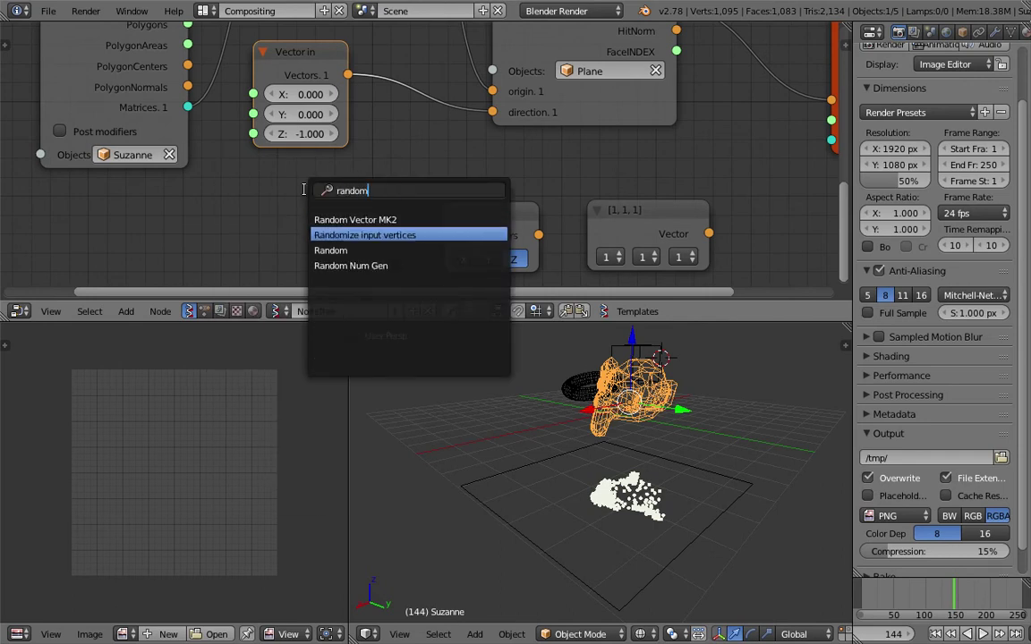
key("Up")
key("Return")
left_click(365, 172)
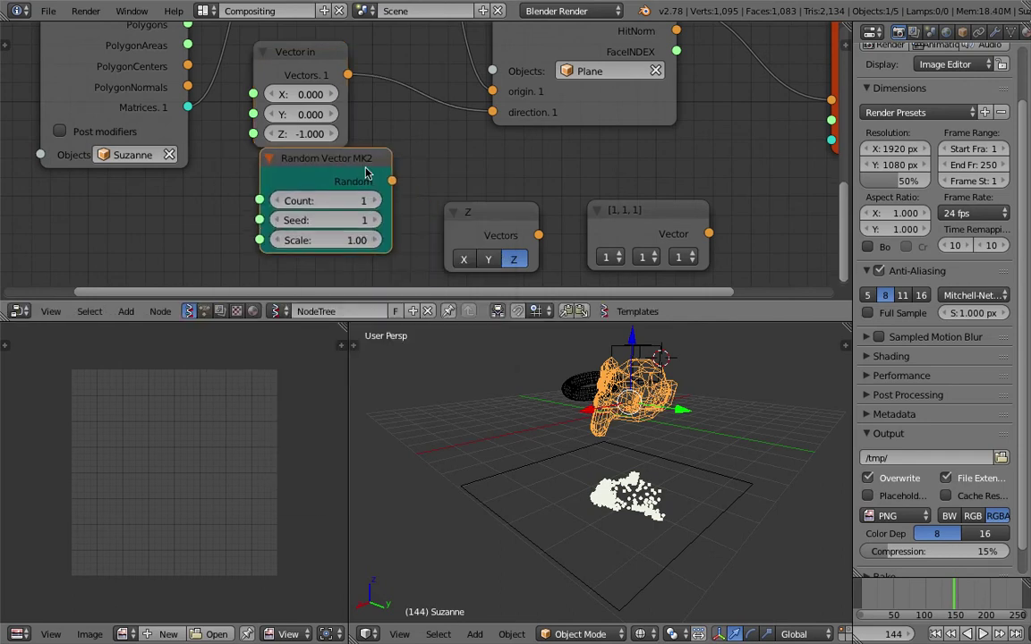
left_click_drag(391, 181, 492, 112)
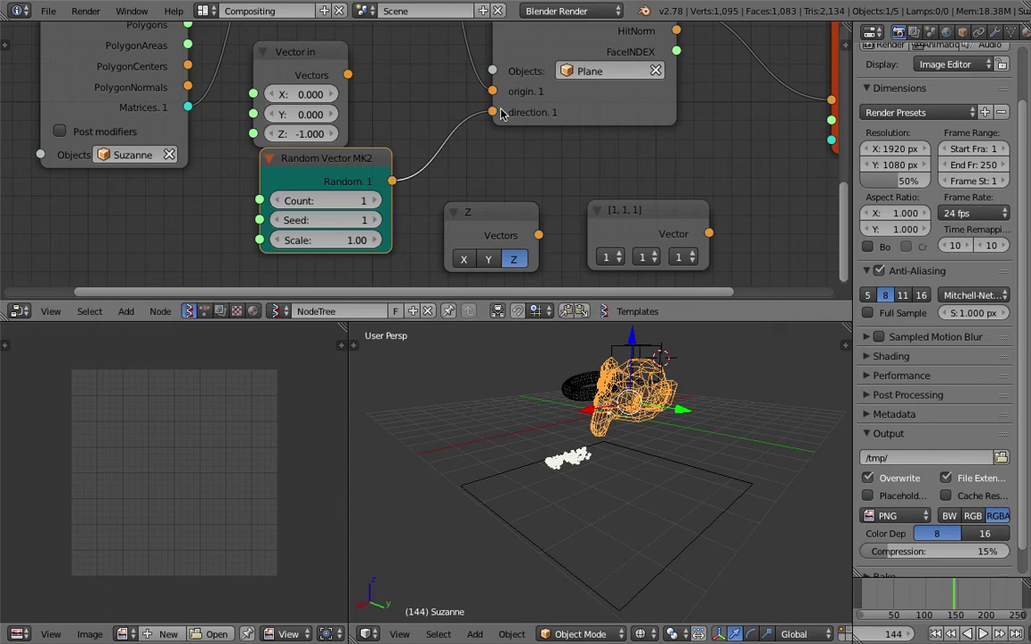
During playback, set the Random Vector MK2 node's Count to 139 and Seed to 6, and stop the animation
left_click(981, 634)
left_click(374, 201)
left_click(374, 201)
left_click(374, 201)
left_click(374, 201)
left_click(374, 202)
left_click(374, 201)
left_click(374, 201)
left_click(374, 201)
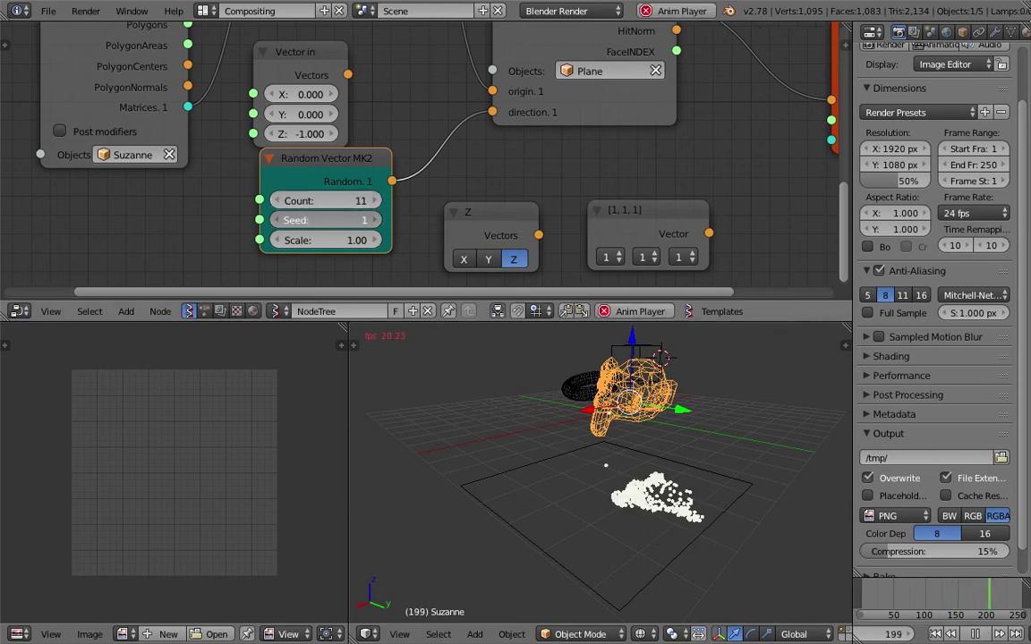
left_click_drag(351, 203, 352, 203)
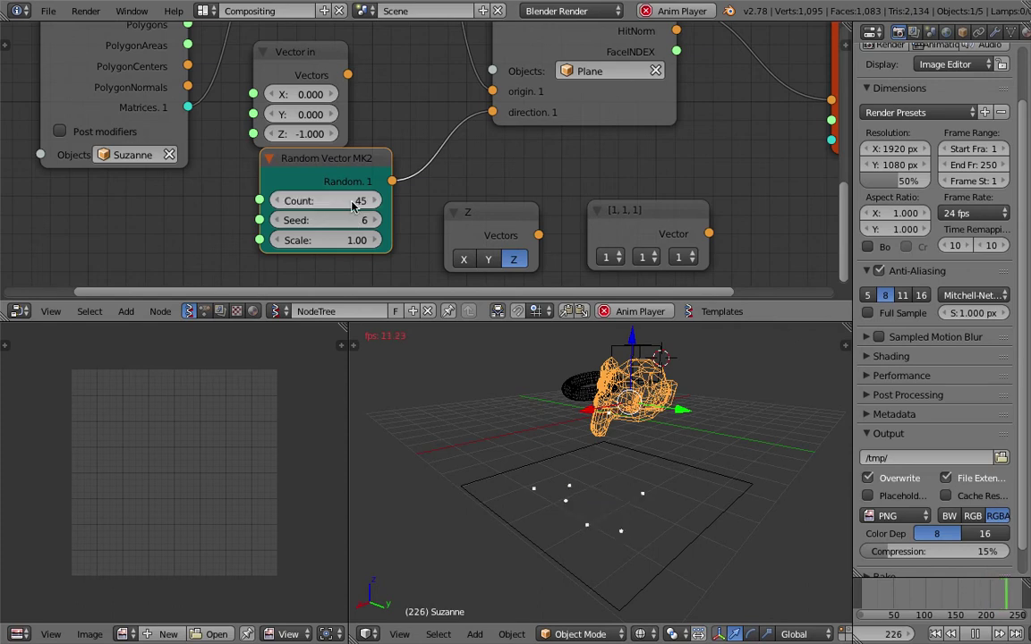
left_click_drag(353, 204, 361, 203)
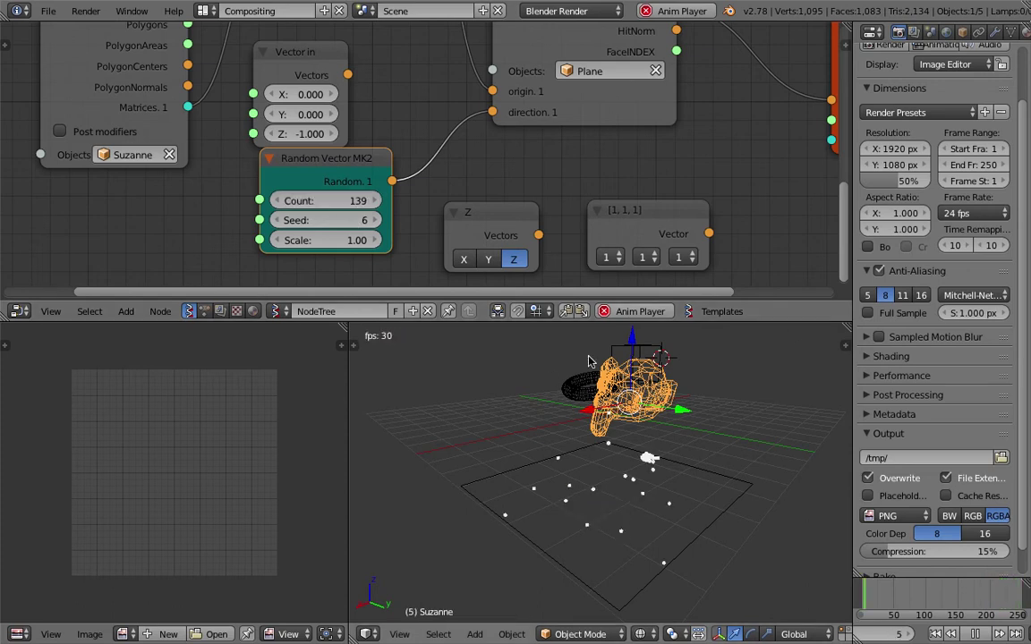
left_click(978, 634)
Select the plane, inspect the randomly directed hit points from several angles, and nudge the Random Vector MK2 node away from Vector in
mouse_move(618, 428)
middle_mouse_down()
mouse_move(689, 441)
mouse_move(613, 437)
middle_mouse_up()
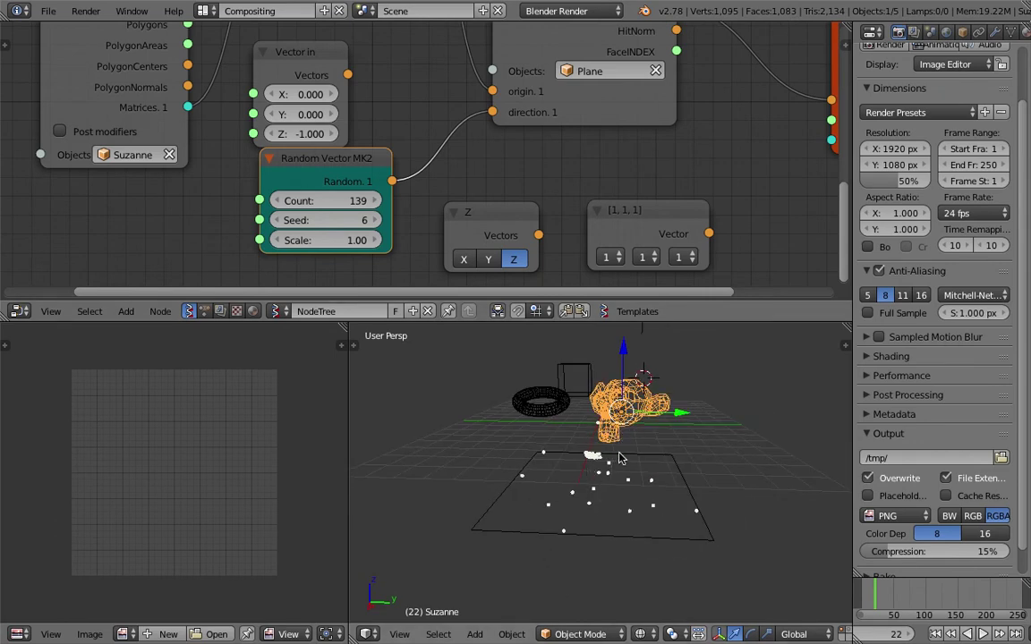
middle_click_drag(672, 469, 574, 450)
middle_click_drag(648, 444, 710, 451)
right_click(686, 471)
middle_click_drag(569, 496, 669, 475)
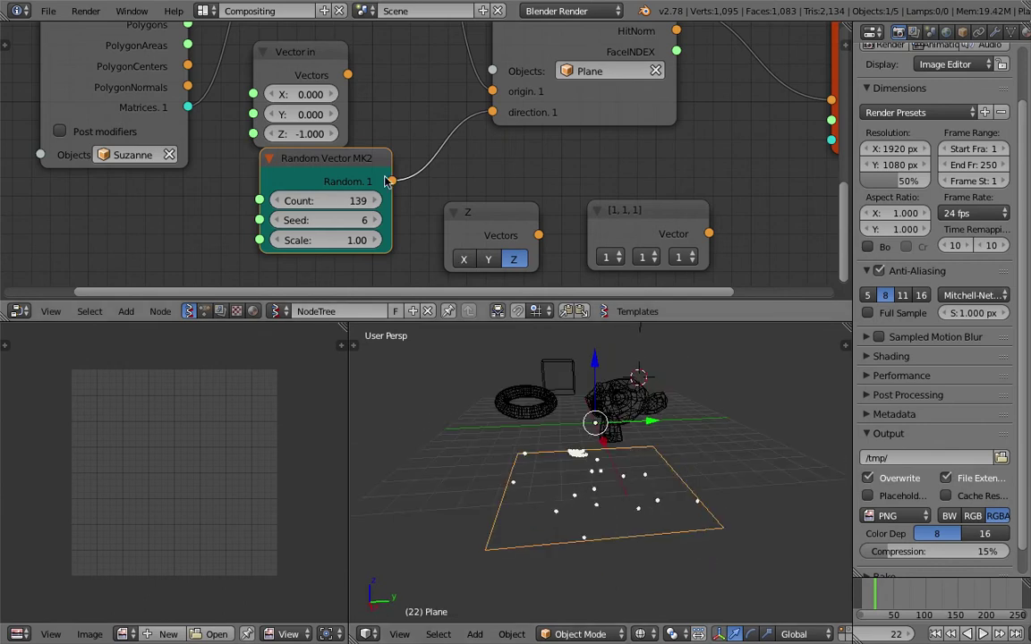
left_click_drag(345, 160, 327, 178)
Add a Spot lamp, rotate it freely to aim at the plane and move it up above the scene
scroll(664, 412, "down", 3)
mouse_move(664, 412)
middle_mouse_down()
mouse_move(616, 437)
mouse_move(616, 423)
mouse_move(670, 427)
middle_mouse_up()
key("shift+a")
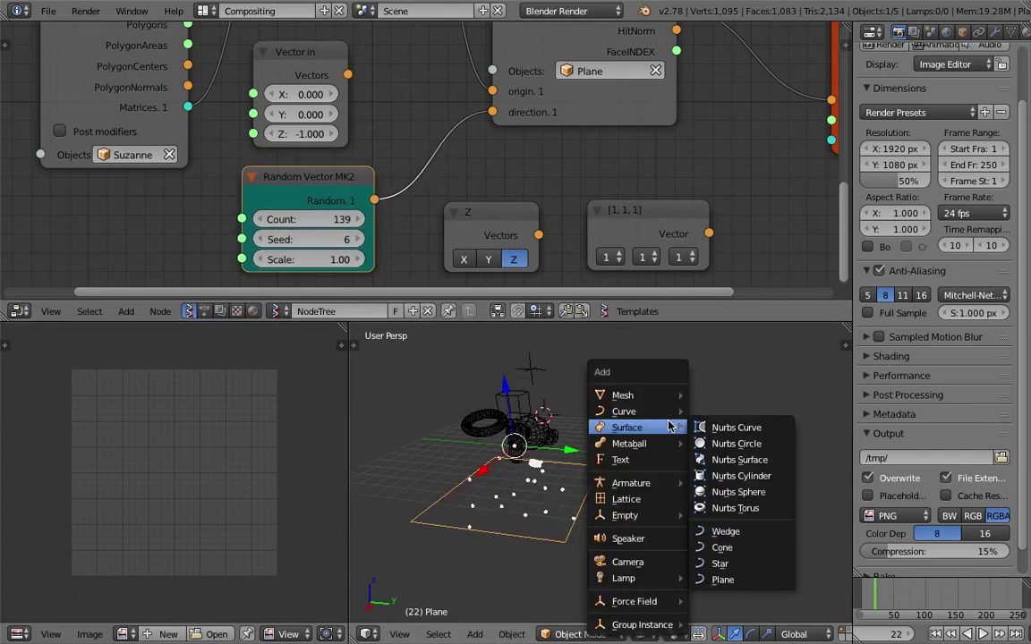
mouse_move(658, 582)
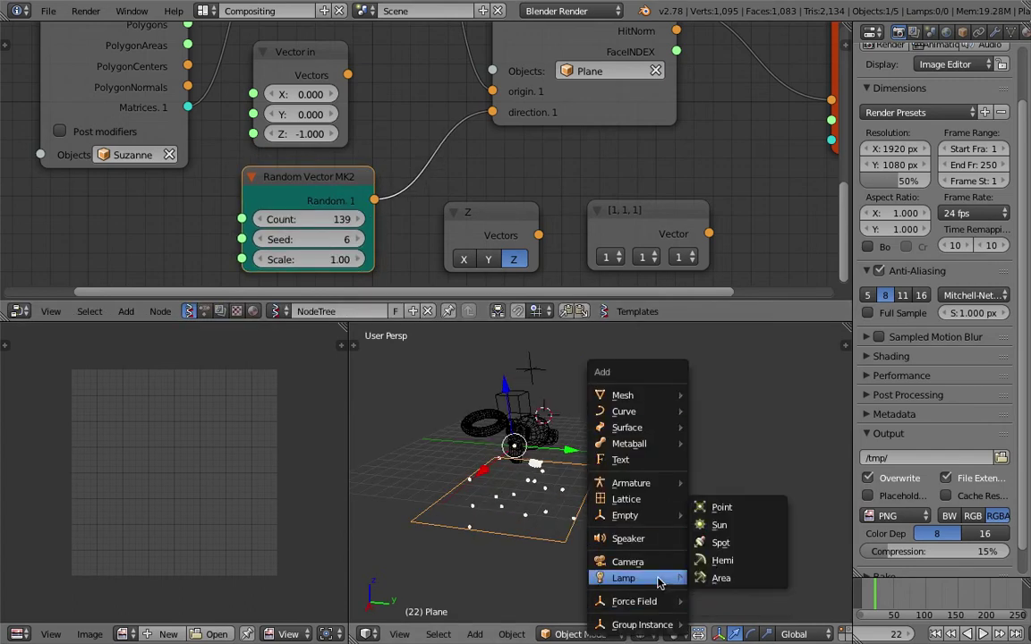
left_click(745, 543)
key("r")
key("r")
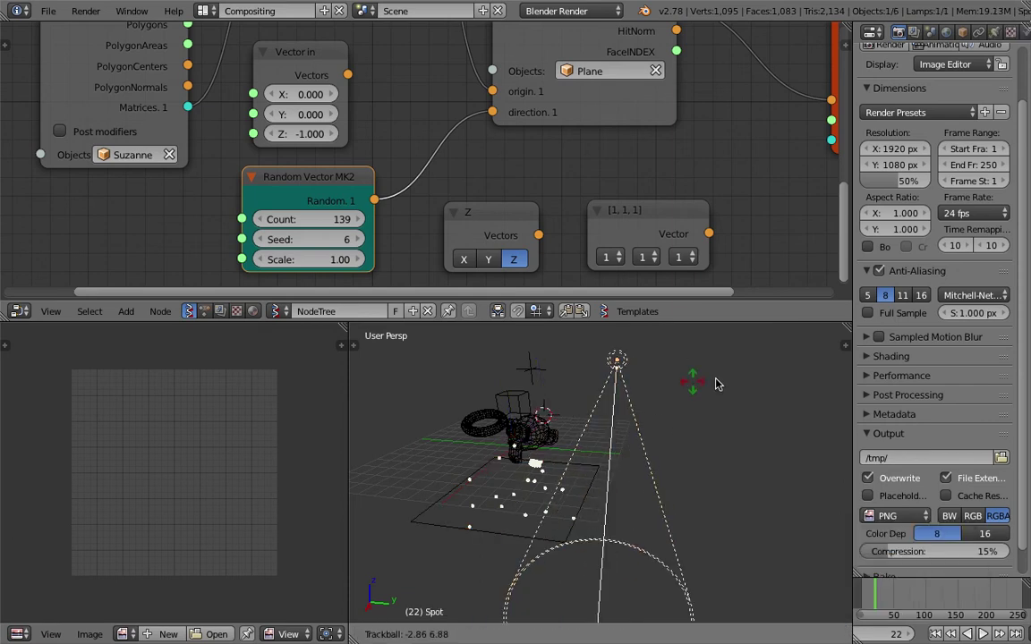
left_click(805, 405)
key("g")
left_click(683, 366)
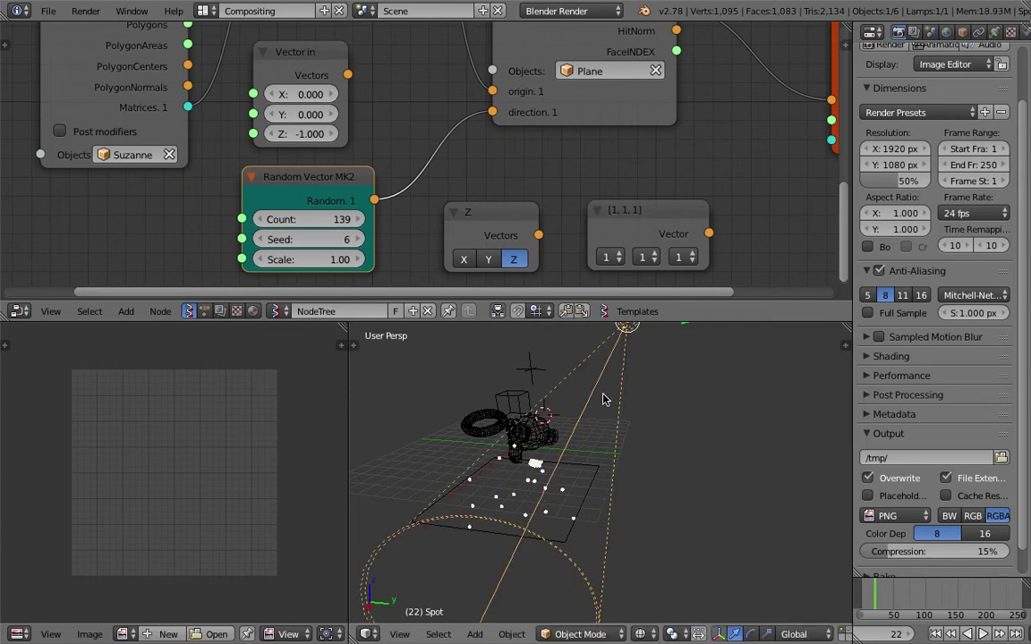
middle_click_drag(532, 484, 540, 428)
Spread the Vector in, Random Vector MK2 and Object ID Raycast nodes apart in the node tree
left_click_drag(344, 192, 338, 187)
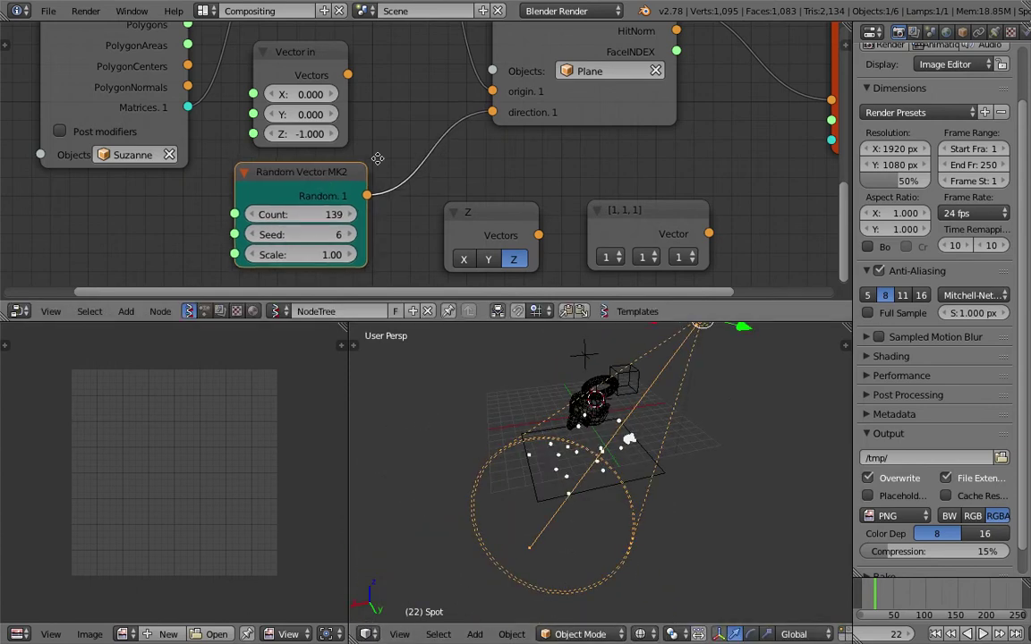
middle_click_drag(378, 159, 366, 253)
left_click_drag(321, 198, 329, 153)
scroll(329, 151, "down", 1)
scroll(331, 154, "down", 1)
middle_click_drag(403, 196, 396, 147)
left_click_drag(532, 154, 544, 150)
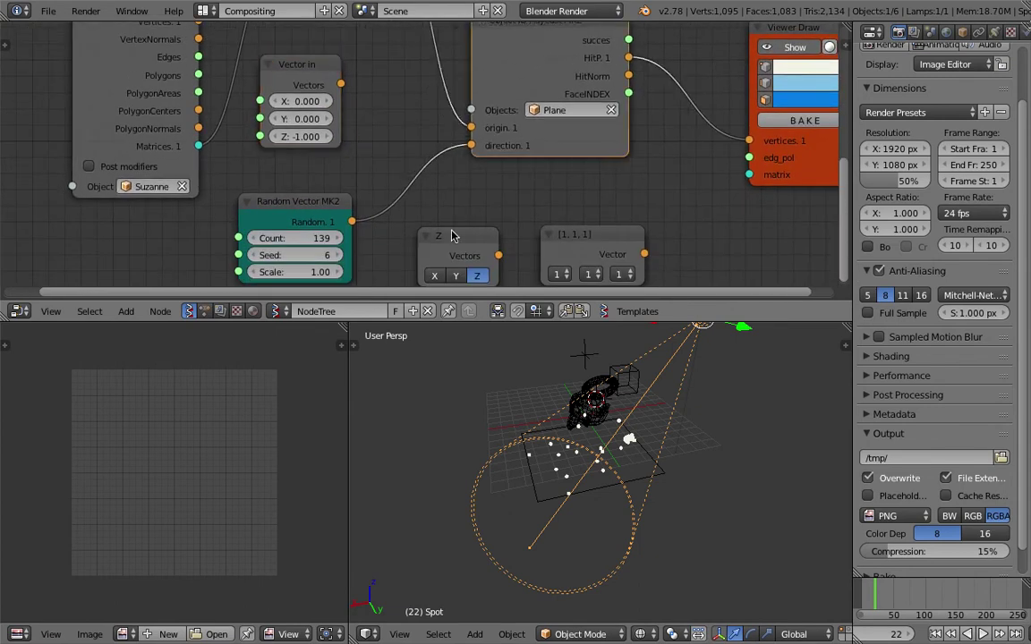
Move the unused Z and [1, 1, 1] nodes aside and bring the Random Vector MK2 node closer to the raycast node
left_click_drag(451, 237, 518, 197)
left_click_drag(631, 234, 696, 237)
left_click(694, 237)
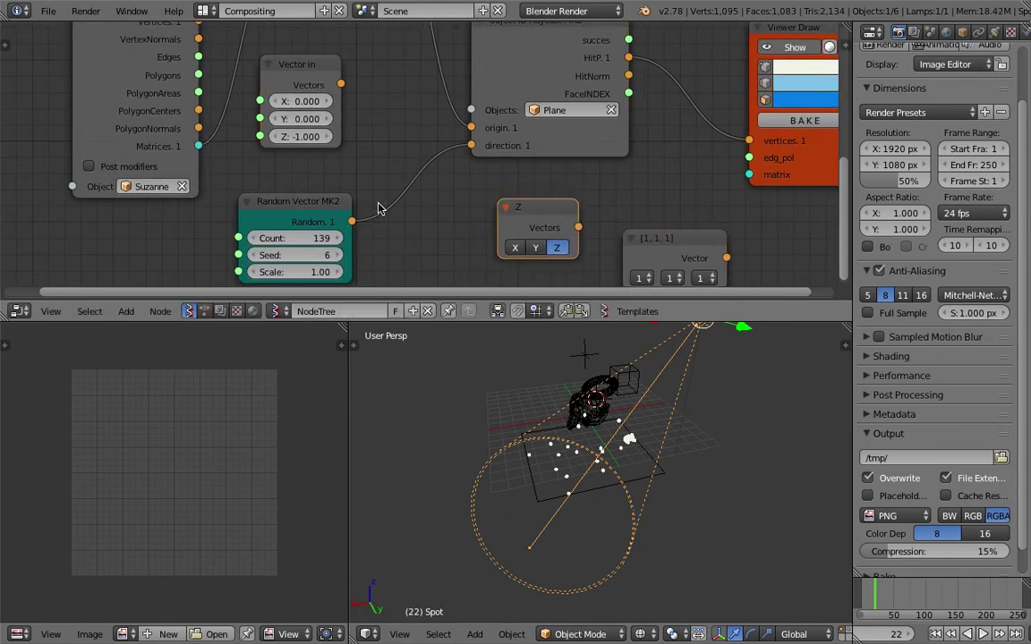
scroll(438, 179, "down", 1)
left_click_drag(352, 208, 400, 180)
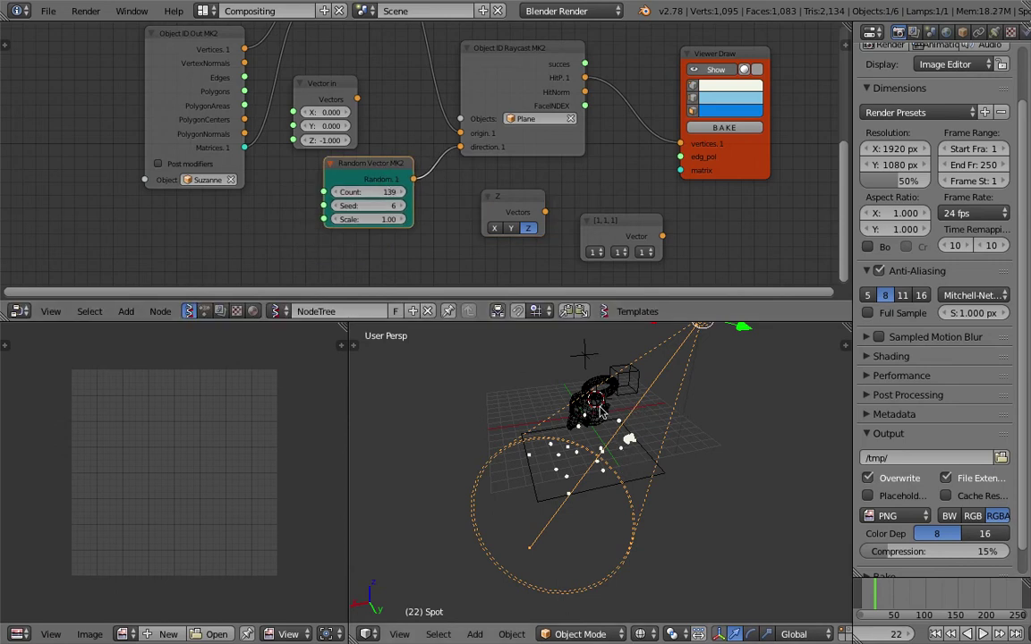
Select the cube, assign it as the Object ID Out node's source object and scale it up
middle_click_drag(602, 411, 618, 441)
right_click(626, 452)
middle_click_drag(550, 443, 502, 434)
scroll(541, 430, "up", 2)
middle_click_drag(514, 417, 598, 409)
right_click(482, 398)
middle_click_drag(481, 399, 456, 385)
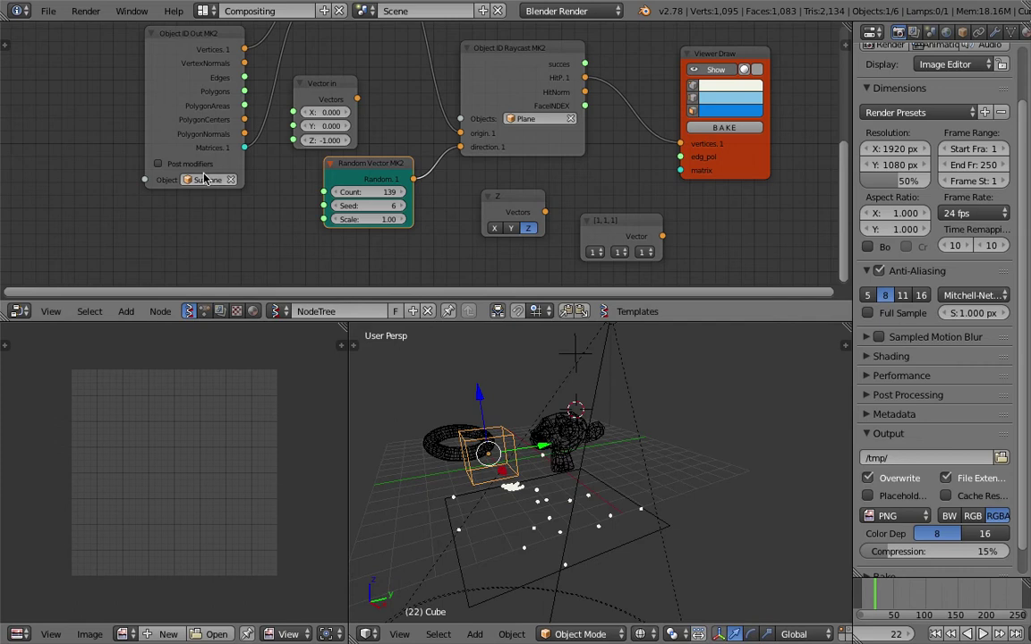
left_click(204, 179)
left_click(215, 212)
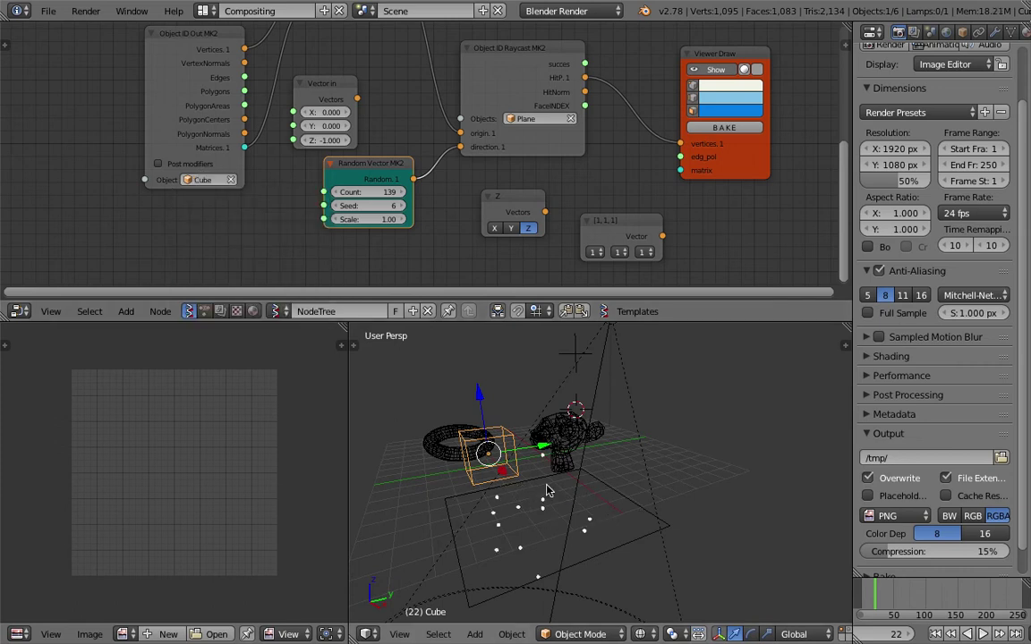
key("s")
left_click(570, 503)
Delete the Random Vector MK2 node and connect the Vector in output to the raycast direction input
mouse_move(371, 181)
left_mouse_down()
mouse_move(356, 184)
mouse_move(364, 182)
left_mouse_up()
key("x")
mouse_move(358, 98)
left_mouse_down()
mouse_move(458, 145)
mouse_move(373, 105)
left_mouse_up()
Rotate the cube, start the animation, and rotate the cube freely and move it over the plane during playback
middle_click_drag(598, 445, 525, 438)
key("r")
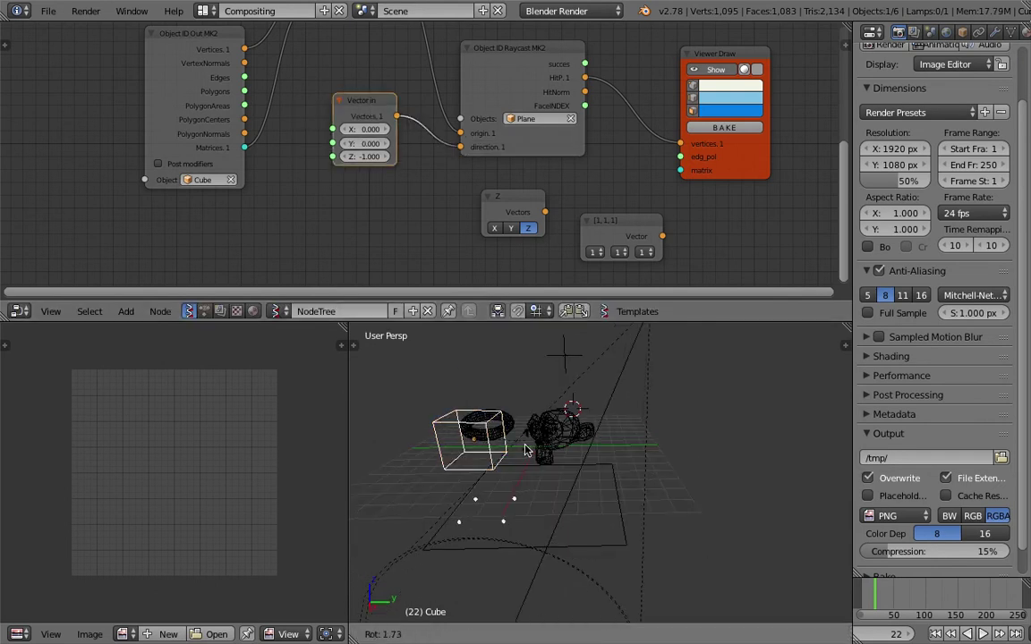
left_click(527, 489)
left_click(982, 635)
key("r")
key("r")
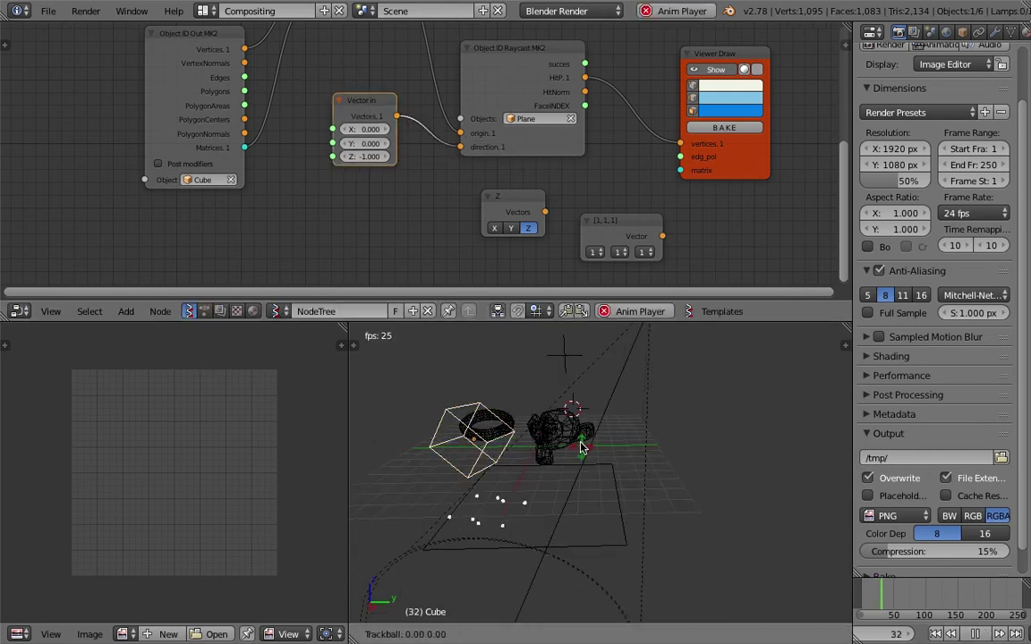
key("g")
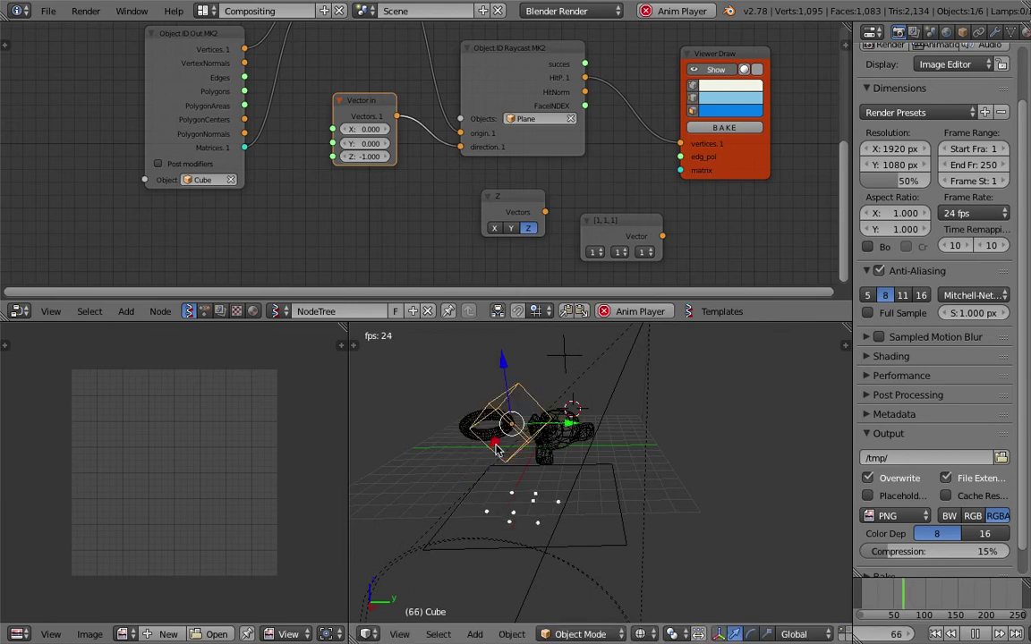
Move the monkey head away from the plane, rotate the cube freely again and stop the playback
left_click(680, 414)
right_click(523, 424)
key("r")
key("r")
left_click(467, 469)
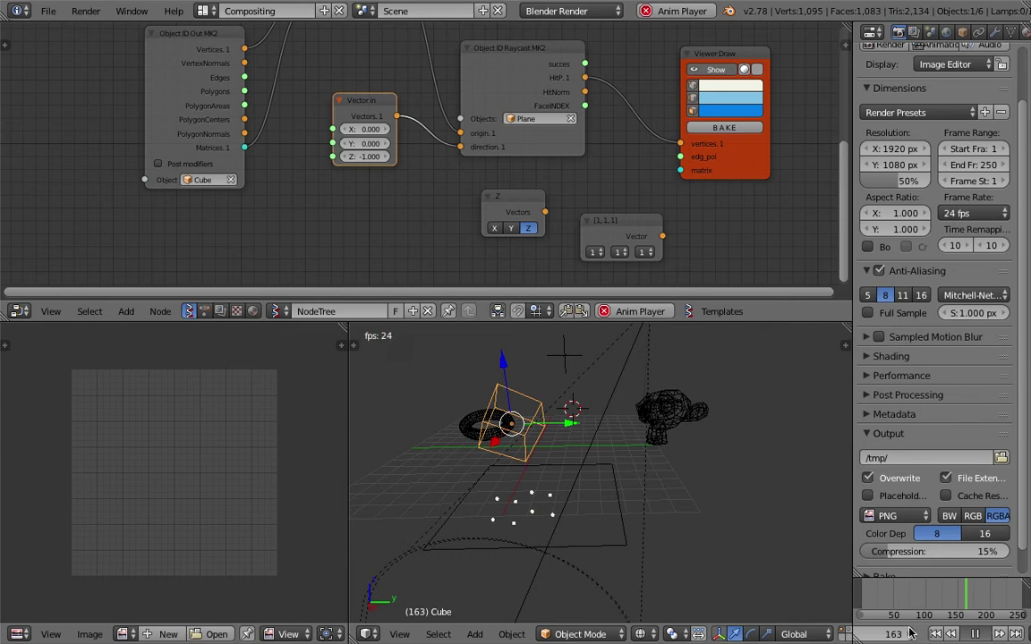
left_click(976, 633)
Widen the gap between the Object ID Raycast and Viewer Draw nodes and save over the file
mouse_move(593, 555)
middle_mouse_down()
mouse_move(605, 525)
mouse_move(603, 428)
mouse_move(588, 475)
mouse_move(573, 455)
mouse_move(551, 475)
middle_mouse_up()
scroll(658, 195, "down", 3)
middle_click_drag(672, 195, 529, 217)
left_click_drag(557, 190, 675, 166)
scroll(420, 95, "up", 2)
left_click_drag(390, 101, 420, 89)
middle_click_drag(497, 93, 474, 130)
scroll(424, 132, "up", 2)
left_click_drag(406, 92, 361, 95)
middle_click_drag(454, 97, 366, 103)
key("ctrl+s")
left_click(366, 104)
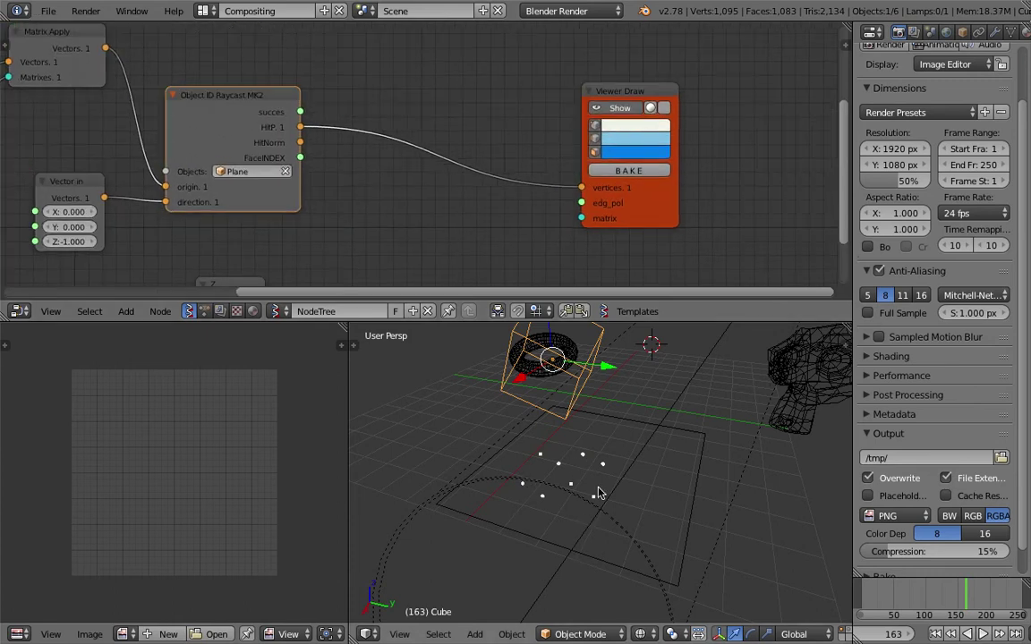
Add a KDT Closest Edges node between the Object ID Raycast and Viewer Draw nodes
middle_click_drag(438, 47, 455, 80)
key("shift+a")
left_click(428, 93)
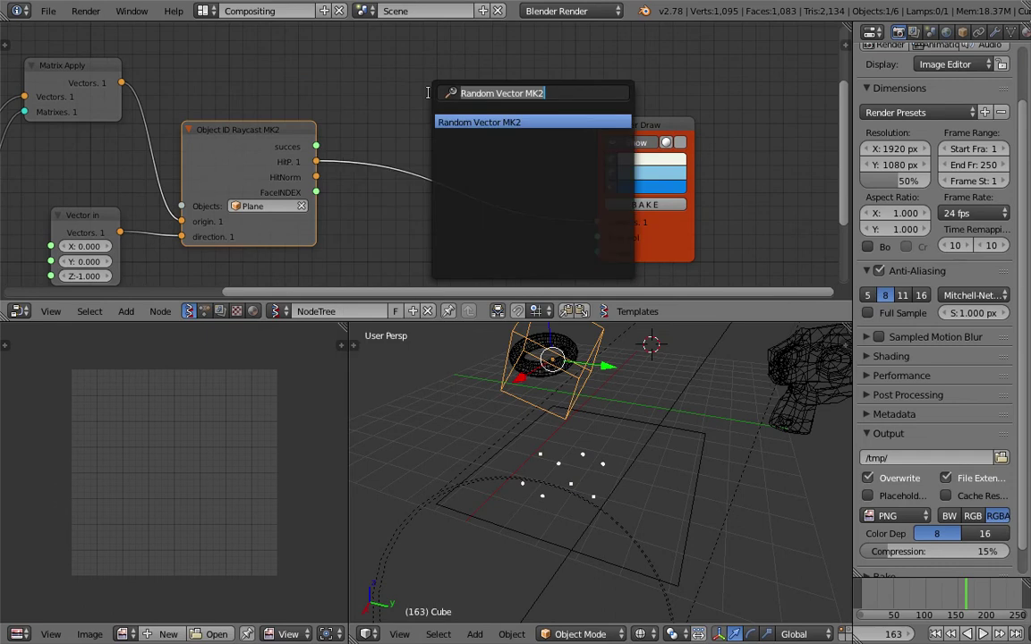
type("ed")
key("Down")
key("Down")
key("Down")
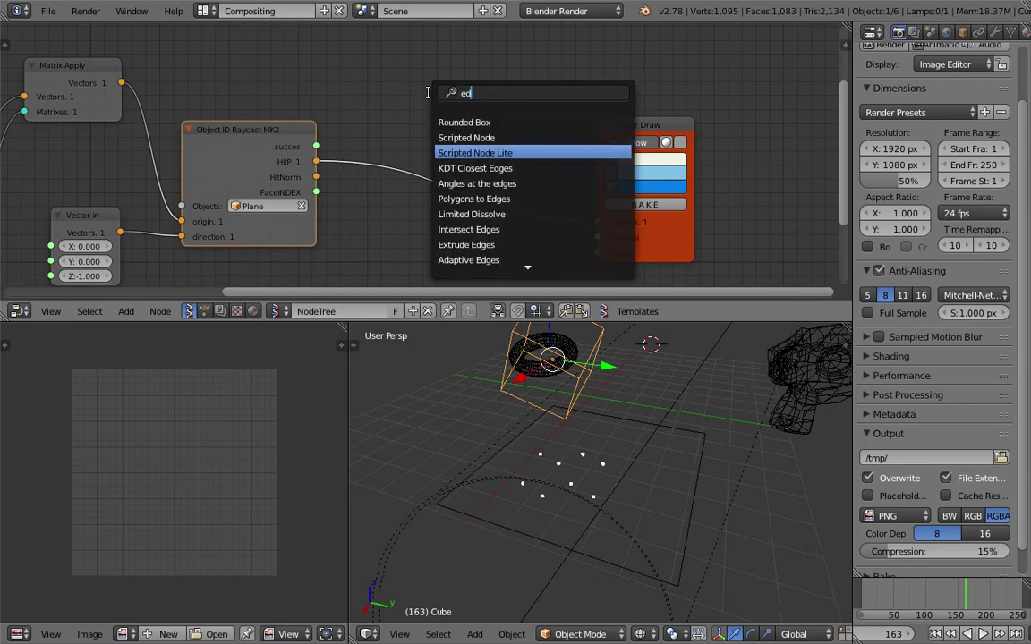
key("Return")
left_click(361, 96)
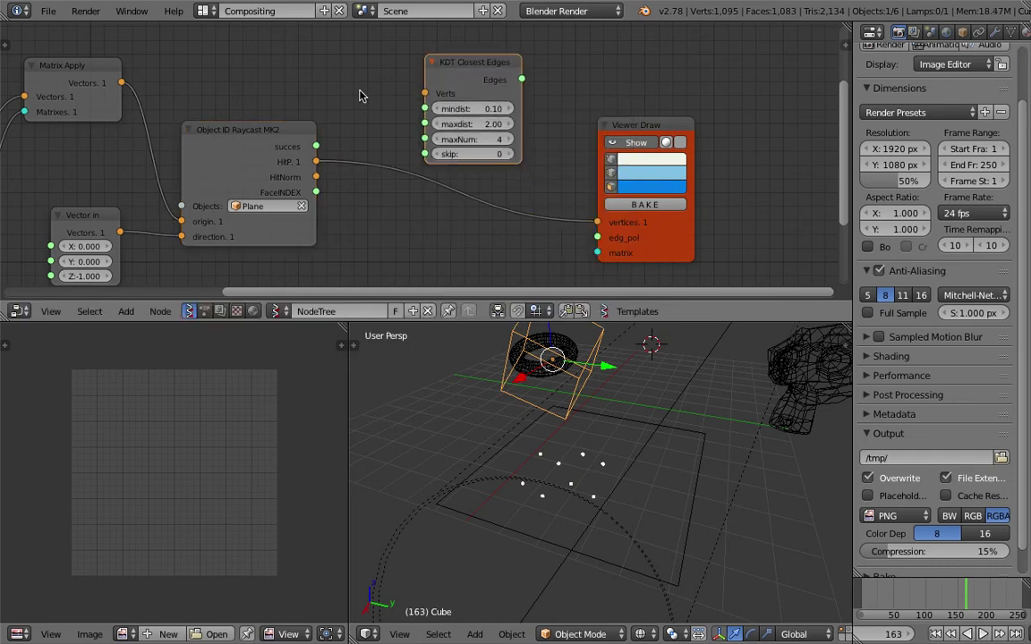
Connect HitP to KDT Closest Edges' Verts and Viewer Draw's vertices, and Edges to edg_pol, repositioning the KDT node
mouse_move(317, 162)
left_mouse_down()
mouse_move(385, 90)
mouse_move(424, 93)
left_mouse_up()
mouse_move(522, 79)
left_mouse_down()
mouse_move(593, 196)
mouse_move(597, 221)
left_mouse_up()
middle_click_drag(648, 504, 602, 511)
mouse_move(490, 59)
left_mouse_down()
mouse_move(443, 159)
mouse_move(537, 219)
mouse_move(597, 237)
left_mouse_up()
left_click_drag(316, 161, 597, 222)
left_click_drag(433, 164, 460, 73)
middle_click_drag(590, 395, 568, 402)
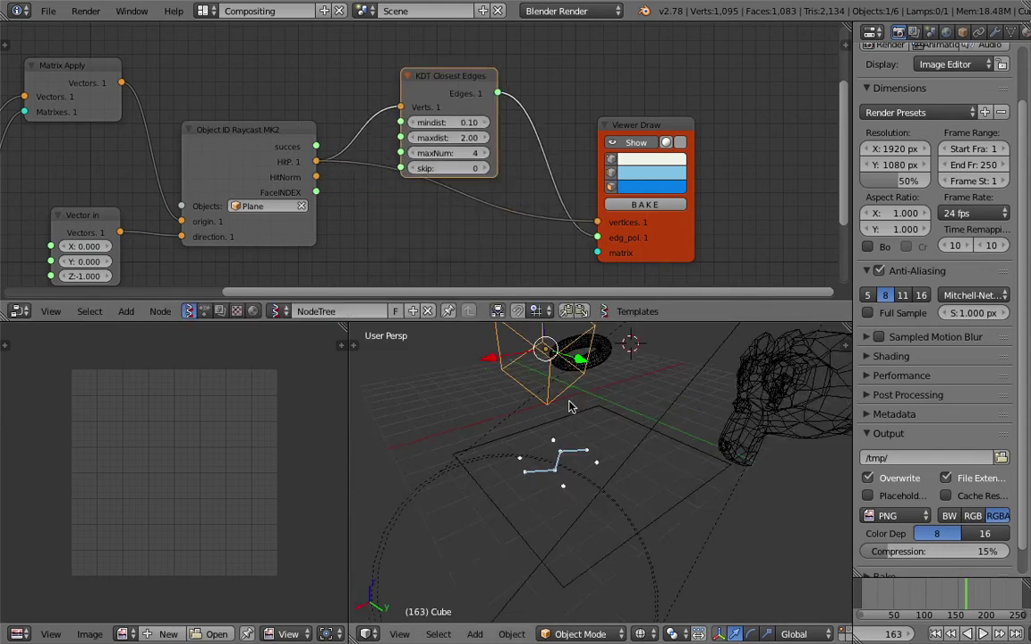
middle_click_drag(425, 188, 441, 171)
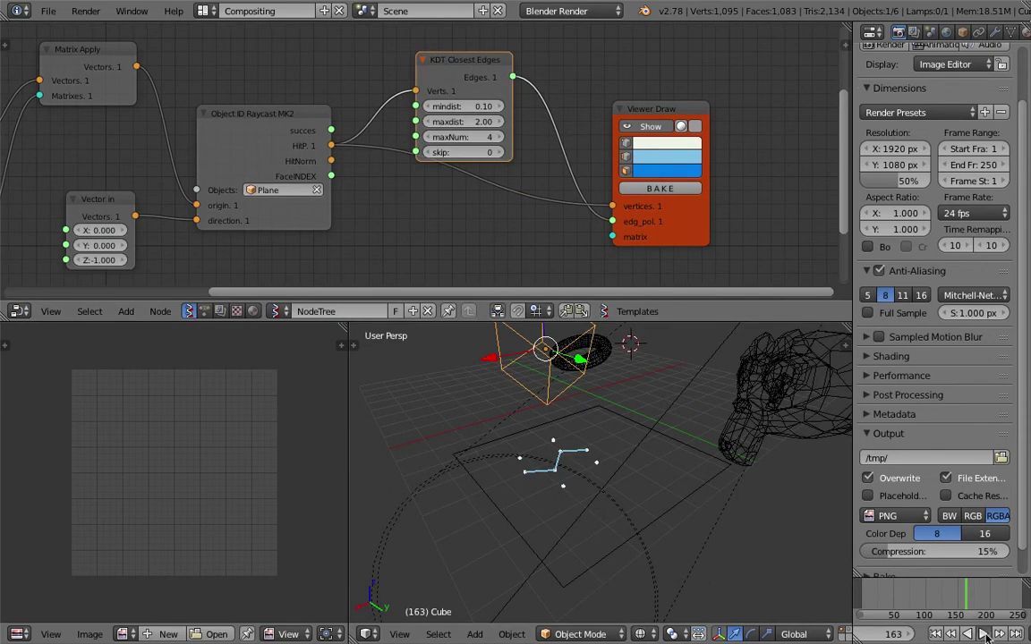
Play the animation, rotate the cube freely to test the edges drawn between its hit points, and stop the playback
left_click(984, 633)
middle_click_drag(564, 429, 626, 425)
key("r")
key("r")
left_click(571, 360)
left_click(979, 634)
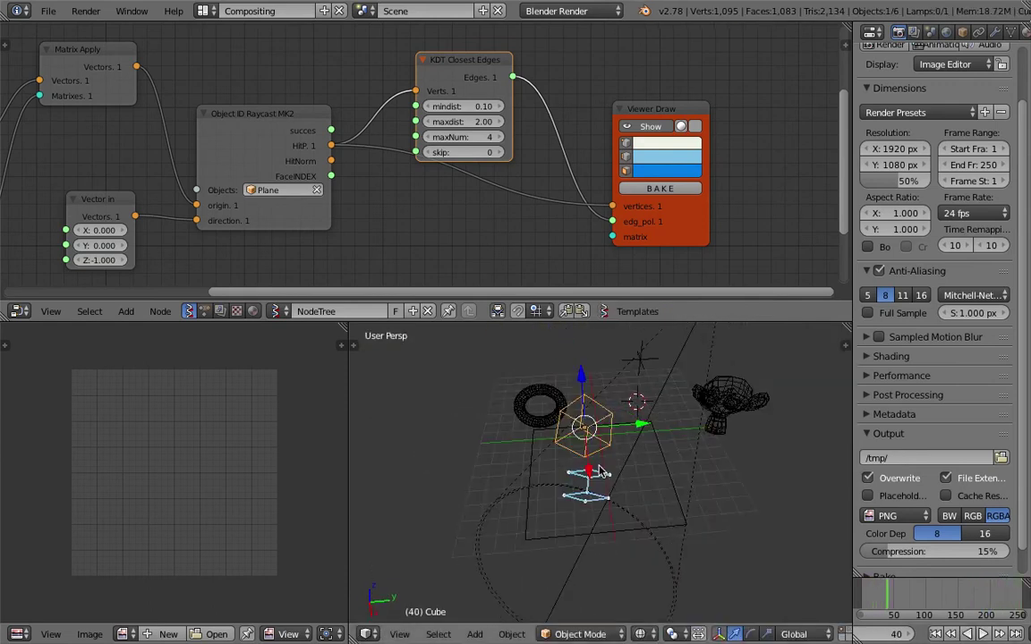
Move the cube away from the plane and place the monkey head above the plane instead
key("g")
left_click(455, 452)
right_click(709, 421)
key("g")
left_click(582, 433)
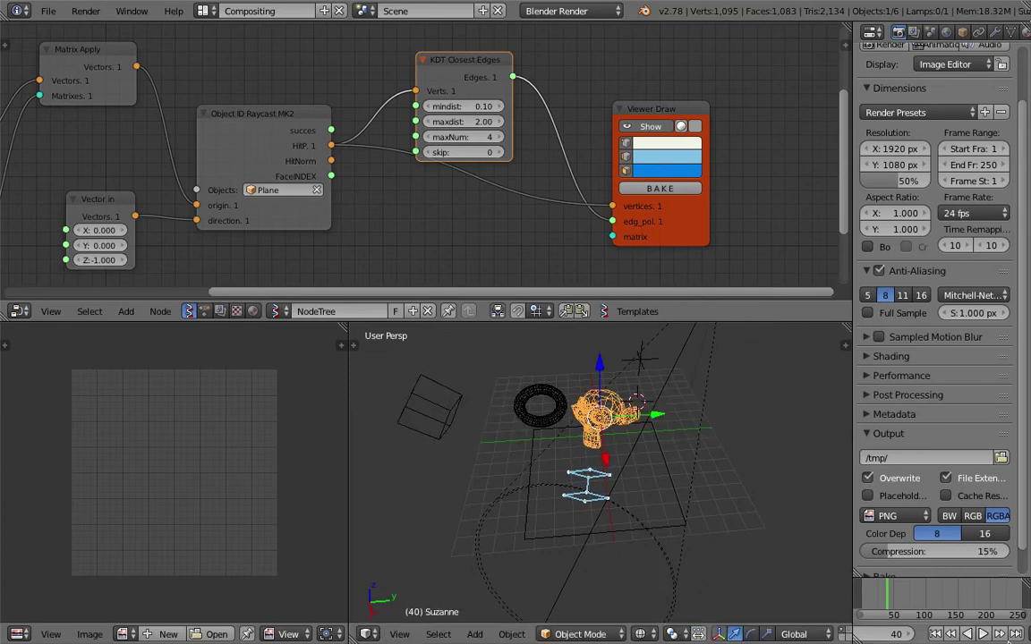
Start the animation and assign the monkey head, Suzanne, as the Object ID Out node's source object
left_click(981, 634)
middle_click_drag(682, 495, 665, 492)
middle_click_drag(268, 212, 525, 172)
left_click(185, 245)
key("Return")
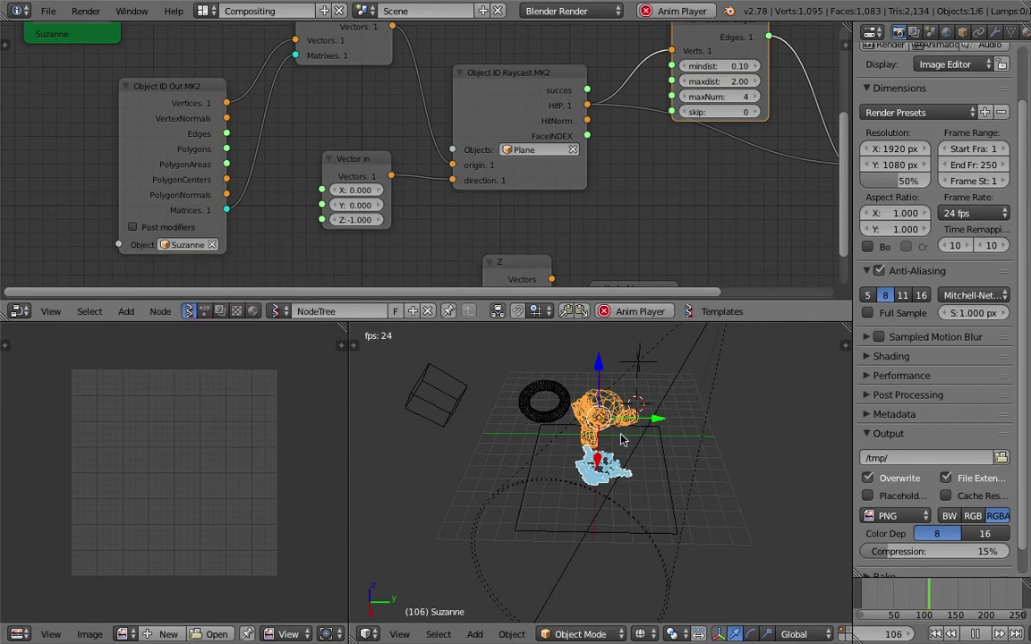
Stop the playback and examine the edges joining the monkey head's hit points on the plane up close
left_click(981, 633)
scroll(656, 490, "up", 10)
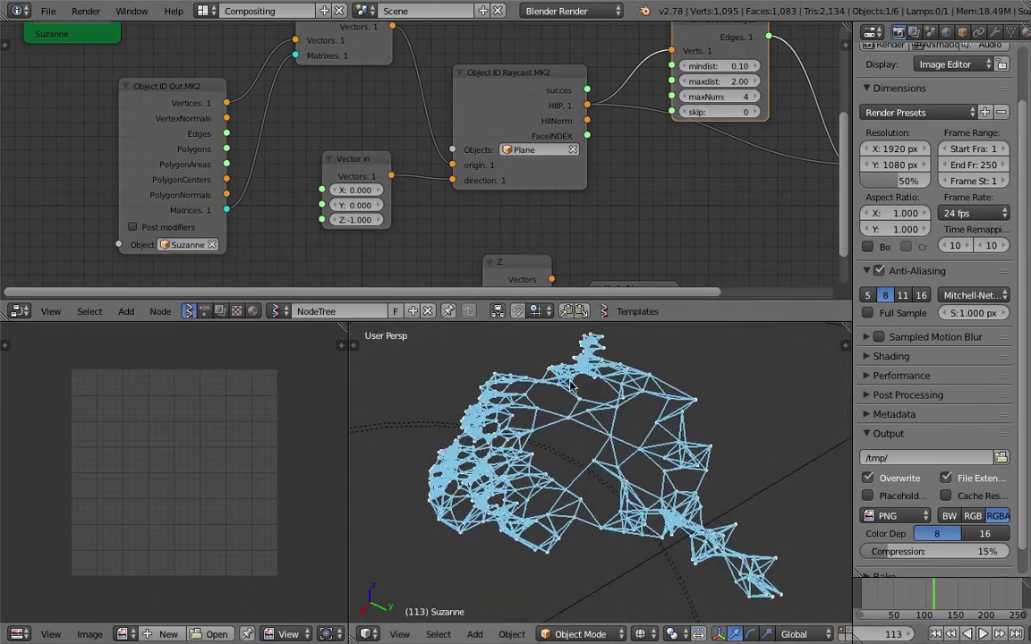
scroll(627, 411, "down", 8)
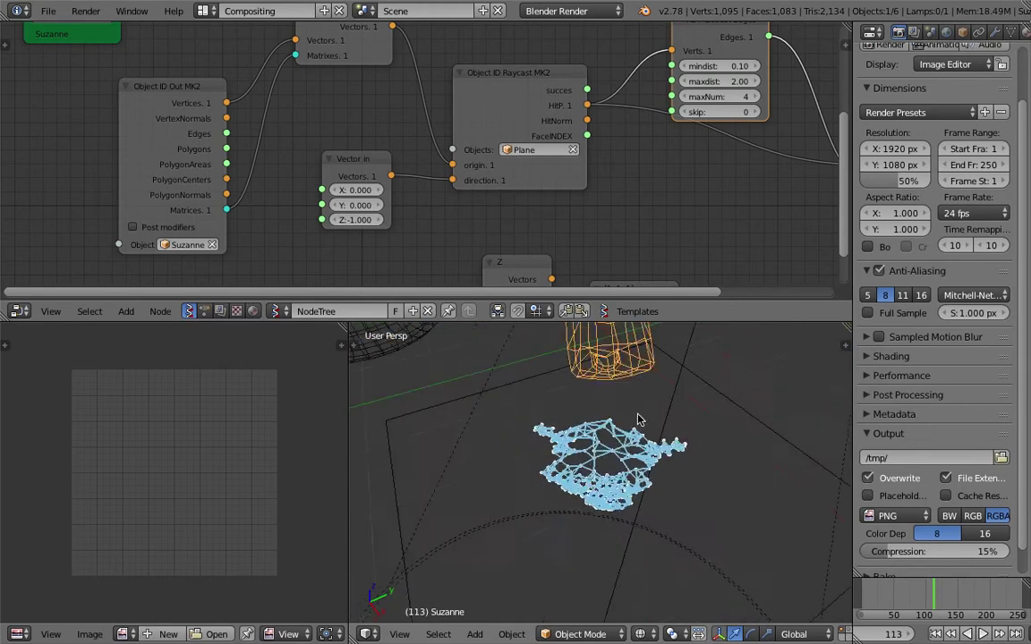
scroll(638, 419, "down", 5)
Enlarge the monkey head above the plane, restarting the animation and scaling it again by about 2.06 during playback
middle_click_drag(690, 451, 665, 420)
left_click(665, 420)
key("s")
left_click(751, 479)
left_click(983, 633)
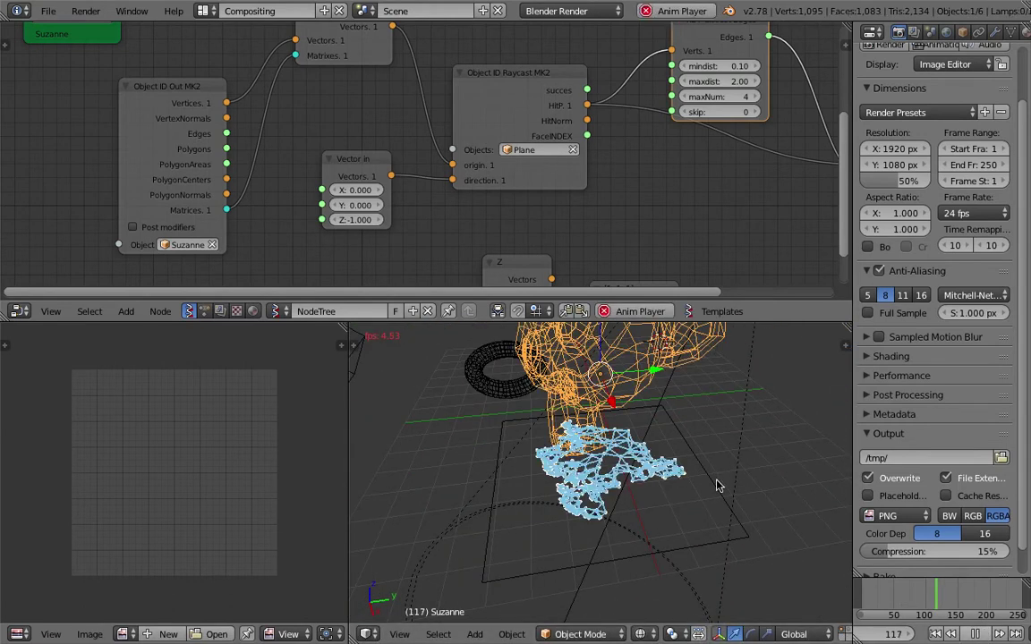
scroll(659, 462, "down", 6)
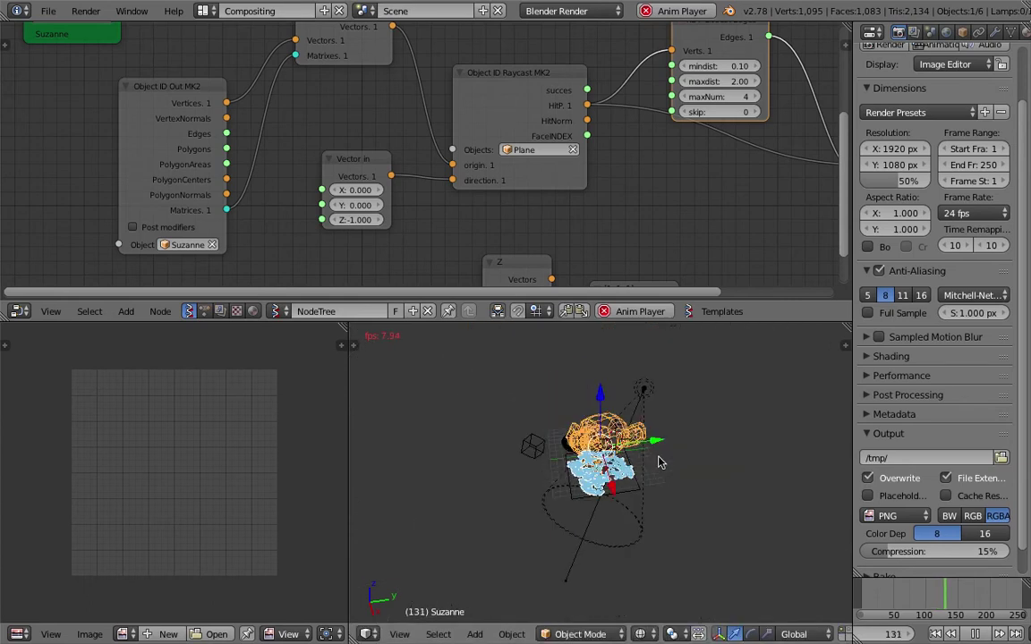
key("s")
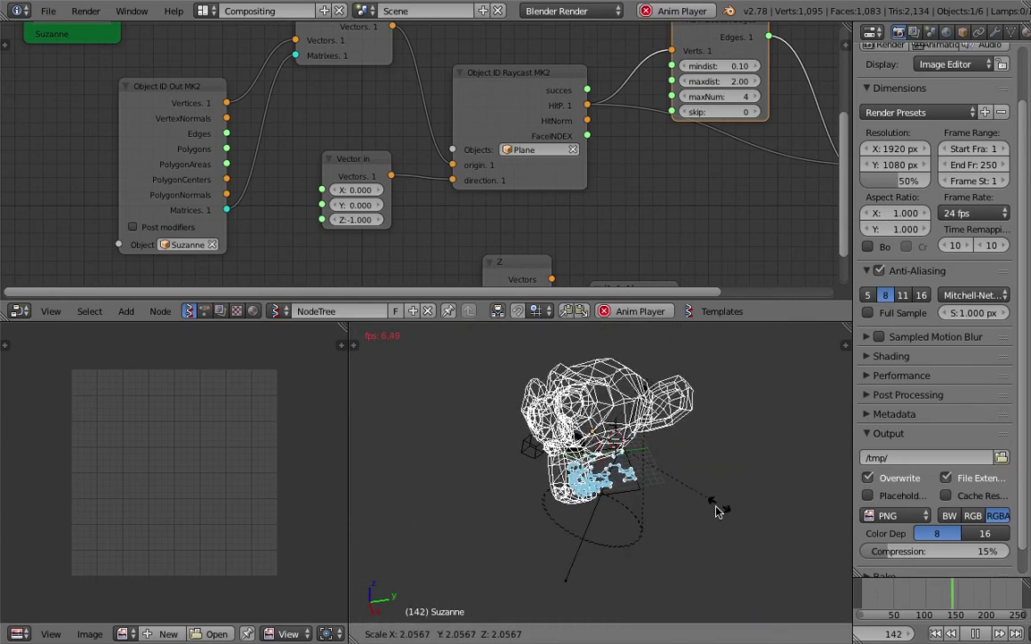
left_click(715, 507)
Move the monkey head and rotate it freely above the plane to test its projected edges, and stop the playback
middle_click_drag(451, 421, 557, 461)
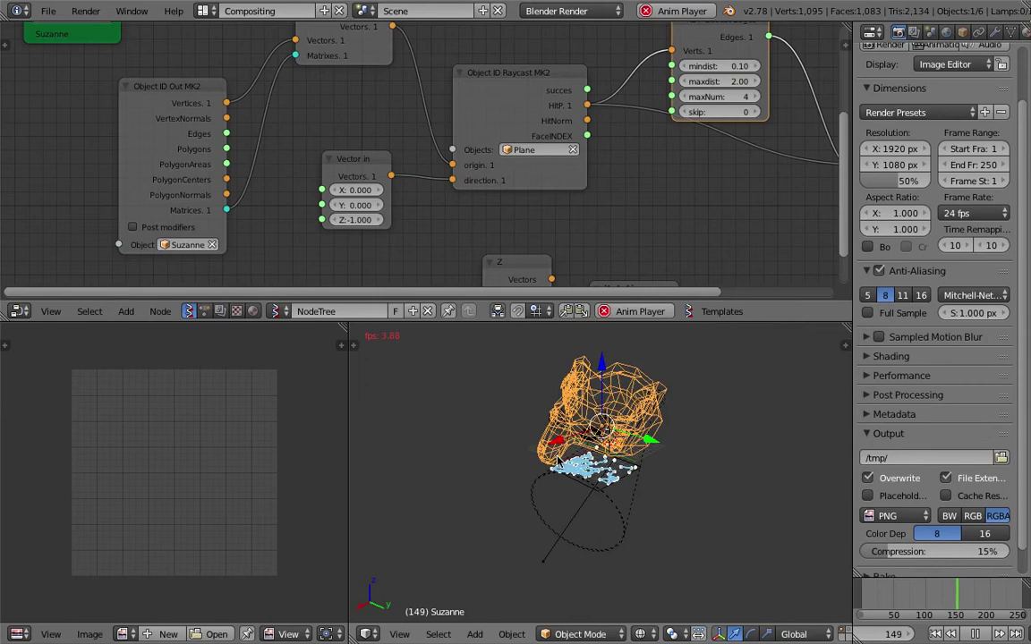
scroll(557, 461, "up", 3)
key("g")
left_click(573, 392)
key("r")
key("r")
left_click(630, 419)
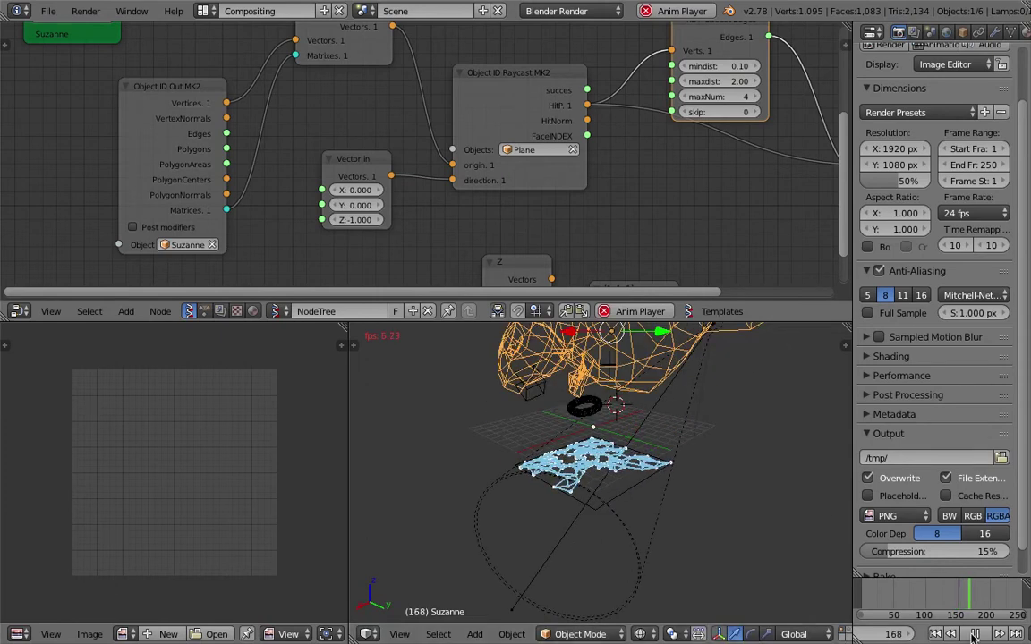
key("alt+a")
Move the monkey head off to one side of the plane and save the file
middle_click_drag(662, 436, 700, 456)
scroll(689, 455, "down", 4)
key("g")
left_click(530, 438)
key("ctrl+s")
left_click(540, 437)
Reposition the KDT Closest Edges node farther from the raycast node and save over sv_raycasting_basic_001.blend
middle_click_drag(479, 177, 433, 284)
left_click_drag(673, 131, 709, 109)
middle_click_drag(617, 114, 604, 125)
key("ctrl+s")
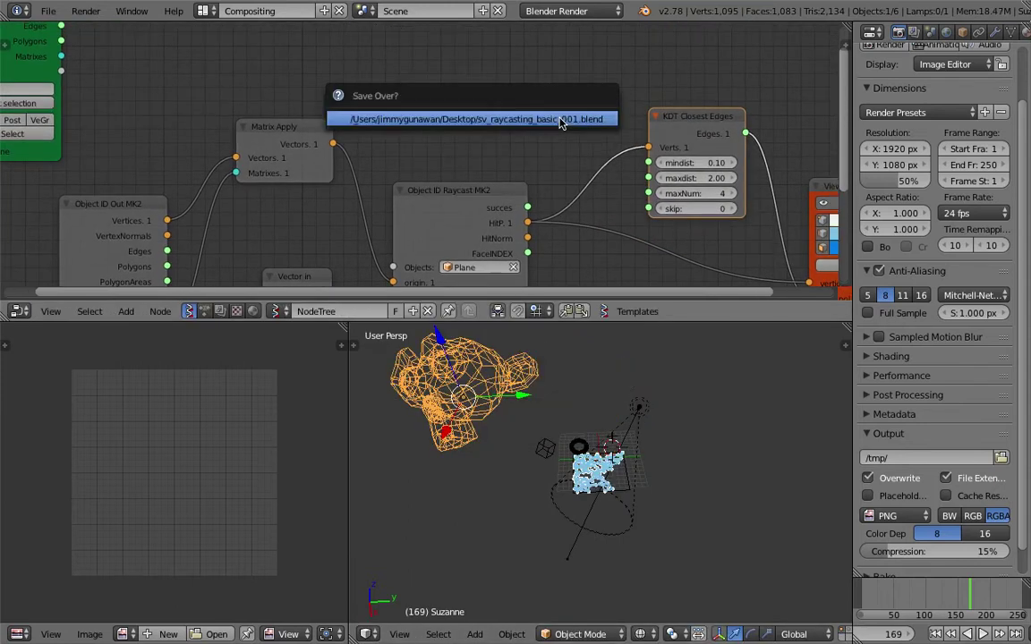
left_click(561, 124)
Add a Convex Hull node above the Object ID Raycast node
key("shift+a")
left_click(499, 100)
type("con")
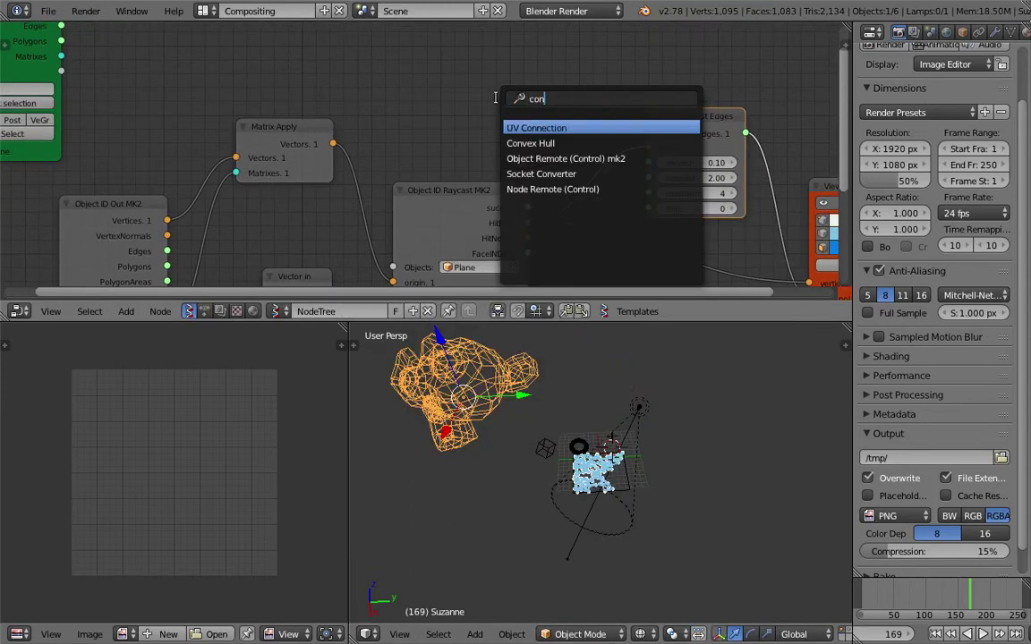
key("Down")
key("Return")
left_click(429, 97)
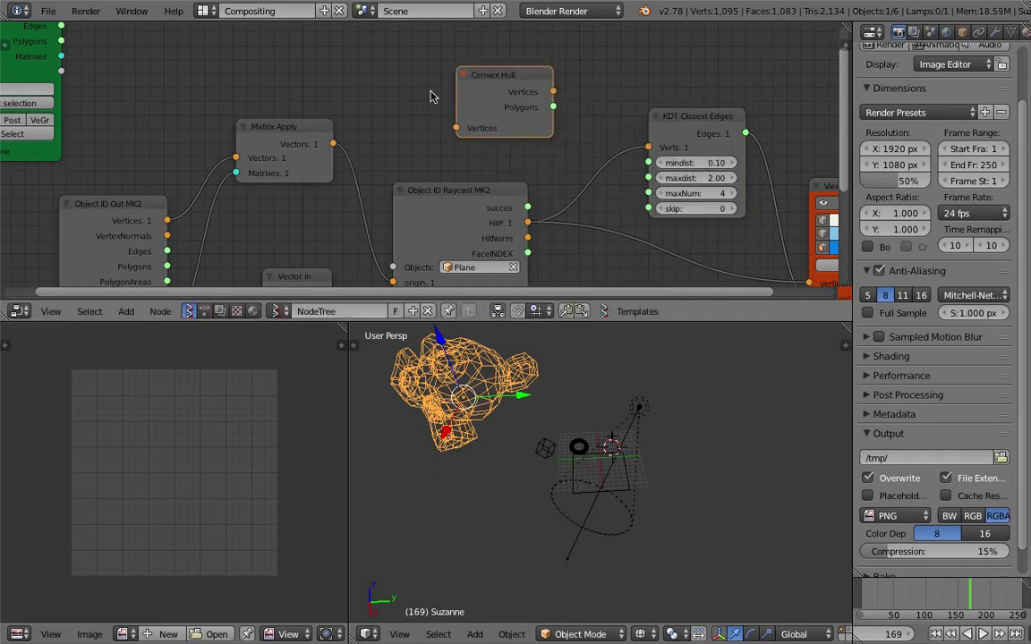
Connect HitP to Convex Hull's Vertices, and its Vertices and Polygons outputs to Viewer Draw's vertices and edg_pol, moving the KDT node aside
left_click_drag(332, 144, 456, 128)
left_click_drag(553, 91, 612, 130)
middle_click_drag(593, 119, 479, 117)
scroll(479, 116, "down", 2)
left_click_drag(569, 115, 578, 74)
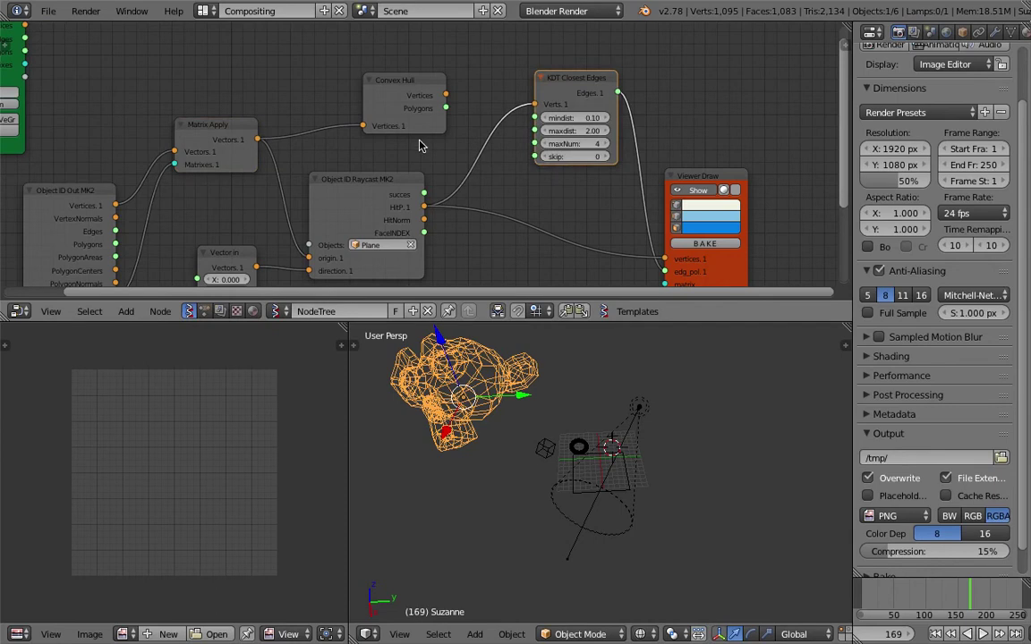
left_click_drag(428, 206, 363, 126)
left_click_drag(444, 95, 578, 220)
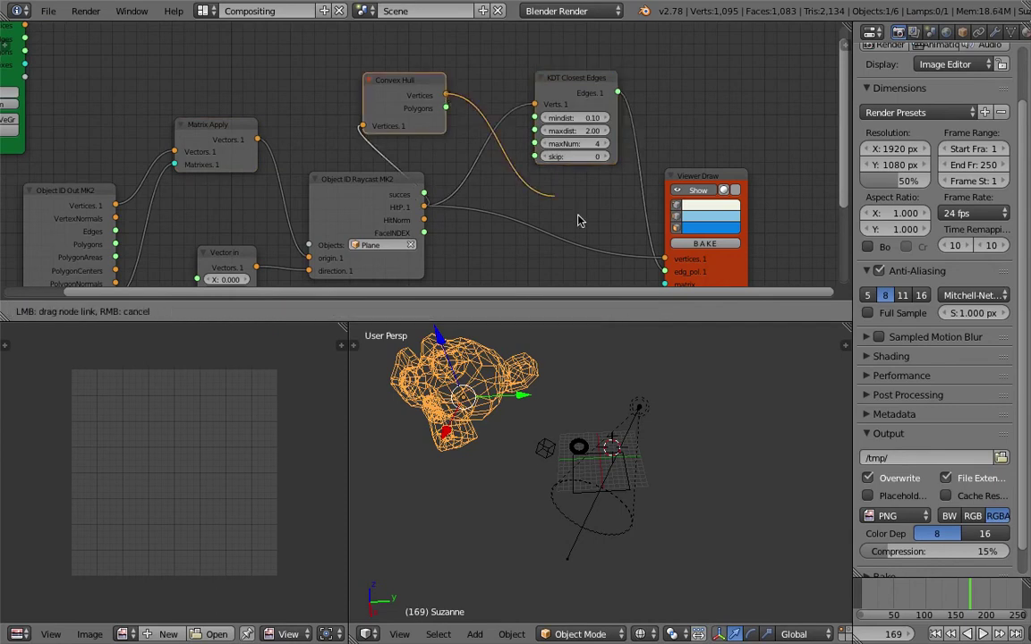
left_click_drag(446, 108, 665, 272)
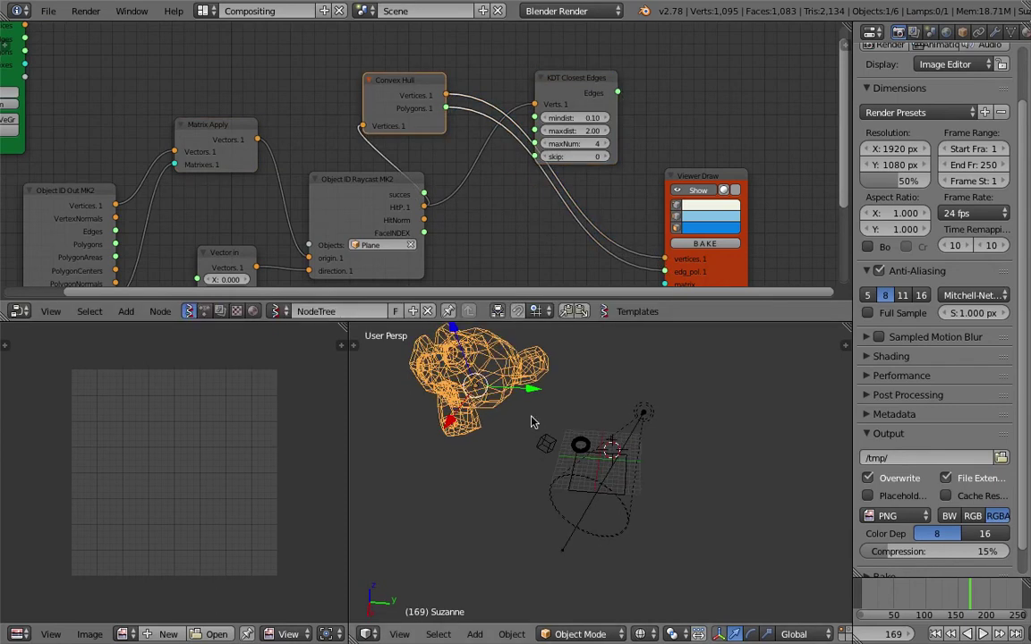
Move the monkey head back above the plane and shrink it, briefly playing the animation to refresh the convex hull
left_click(985, 635)
key("g")
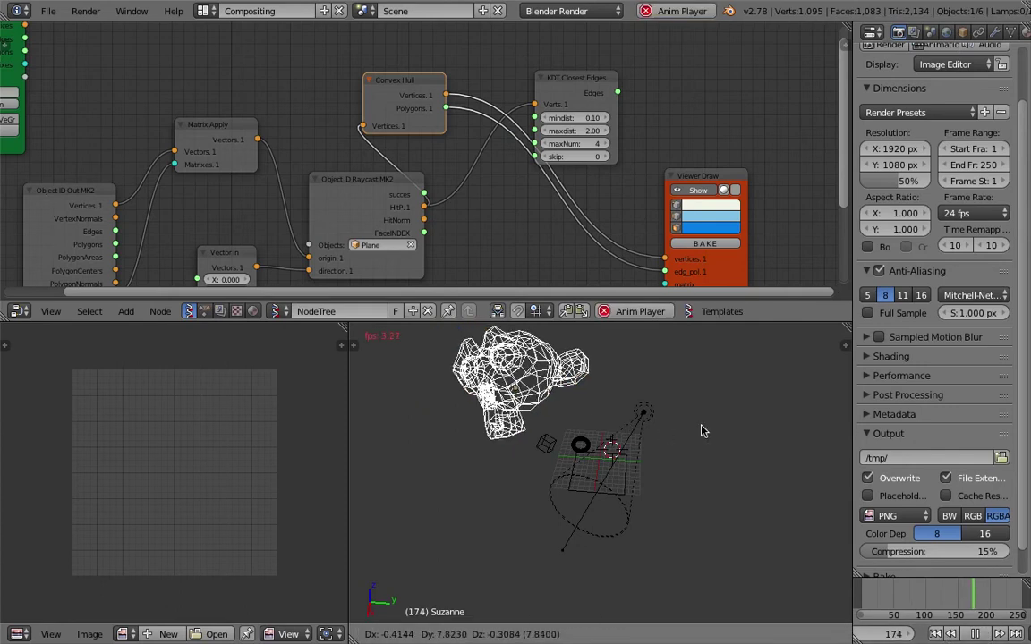
left_click(714, 427)
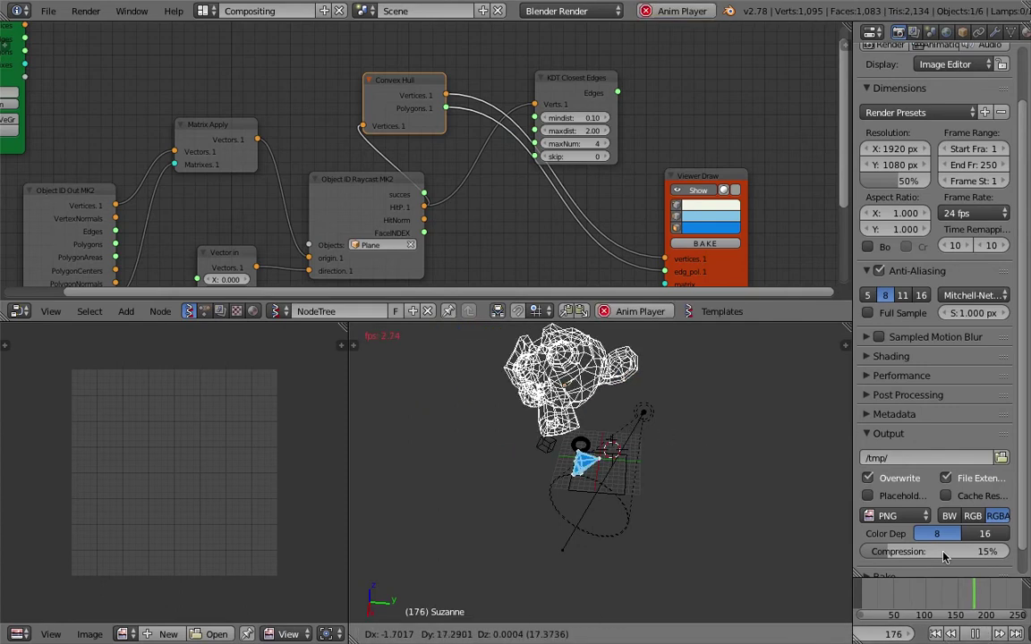
left_click(973, 634)
key("s")
left_click(667, 478)
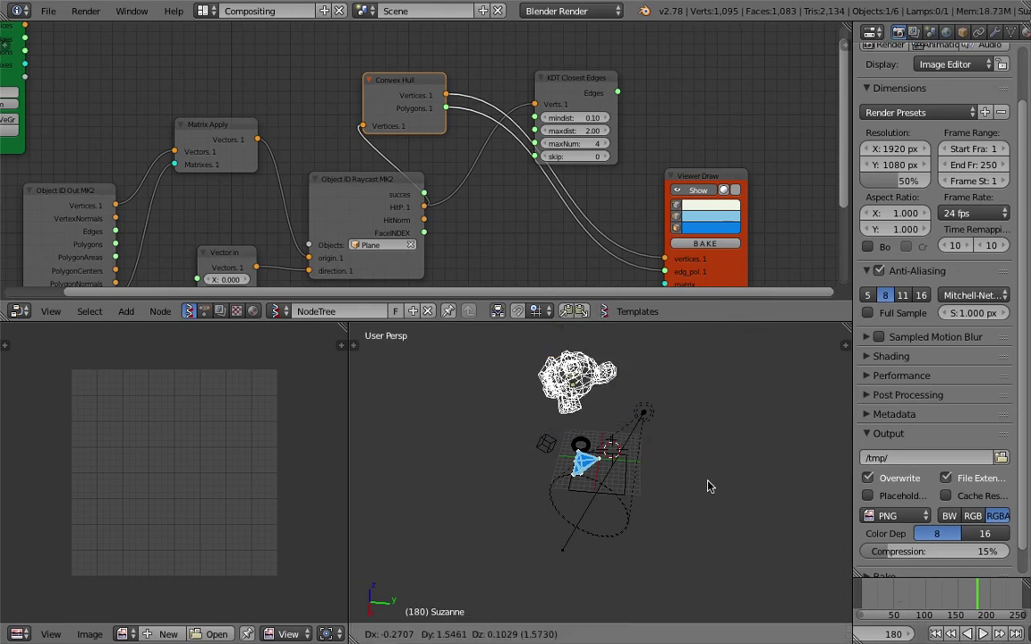
left_click(985, 635)
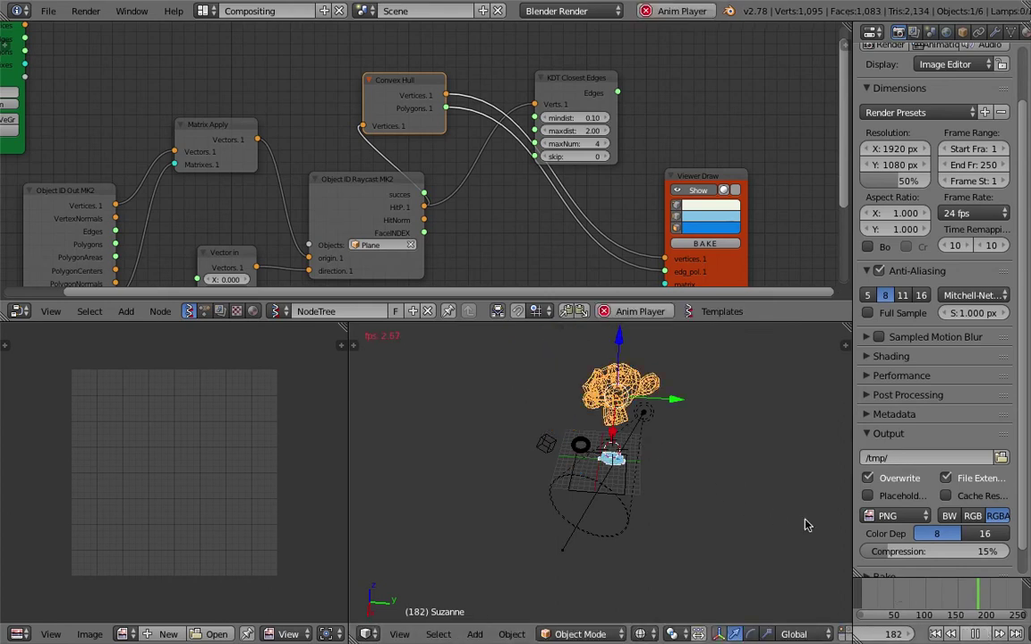
left_click(976, 634)
Reposition and rescale the monkey head over the middle of the plane, and play the animation to update the hull
middle_click_drag(642, 454, 605, 449)
scroll(605, 449, "up", 2)
key("g")
left_click(724, 478)
middle_click_drag(724, 478, 586, 481)
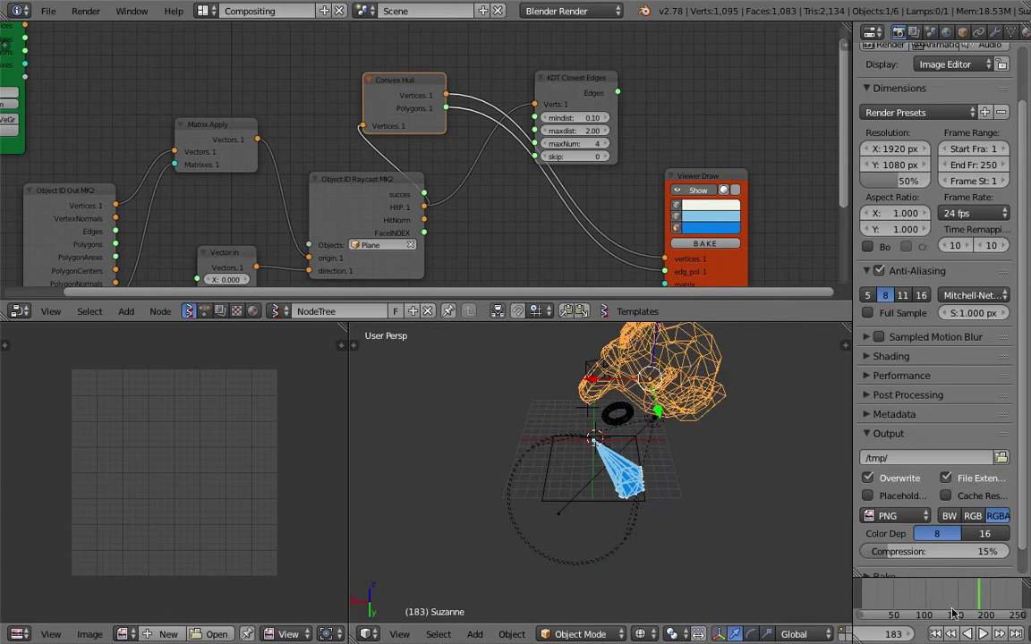
key("s")
left_click(697, 511)
left_click(984, 635)
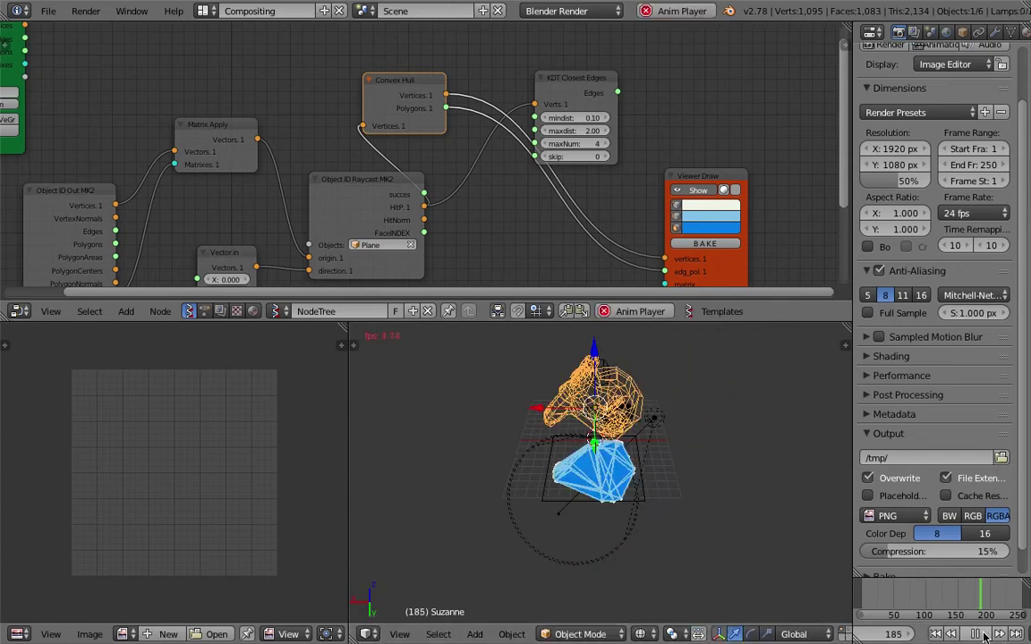
Scale the monkey head during playback to test the live convex hull on the plane, and stop the animation
middle_click_drag(520, 445, 704, 407)
scroll(627, 448, "up", 3)
scroll(638, 406, "up", 4)
scroll(637, 406, "down", 5)
key("alt+a")
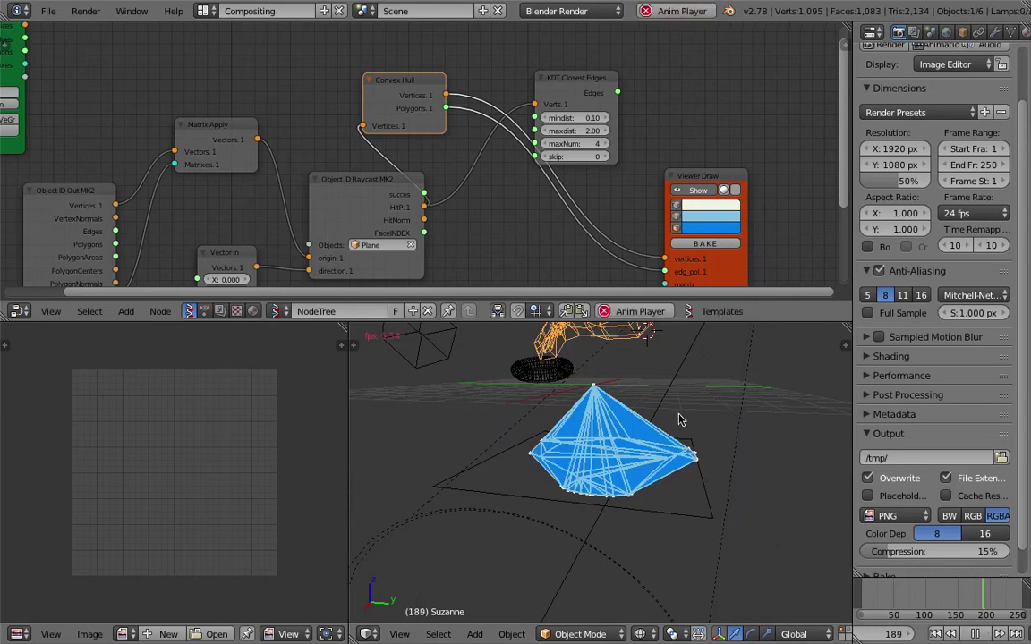
key("s")
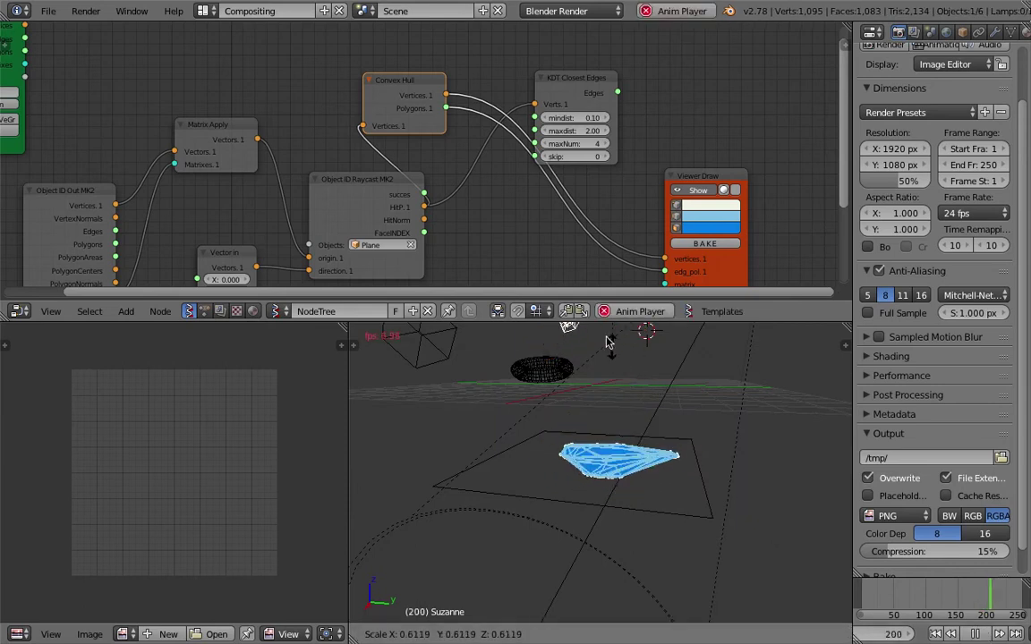
left_click(636, 373)
key("alt+a")
Save the file with the convex hull setup, overwriting the existing version
middle_click_drag(588, 483, 669, 530)
mouse_move(641, 488)
middle_mouse_down()
mouse_move(619, 497)
mouse_move(656, 483)
mouse_move(631, 471)
middle_mouse_up()
scroll(621, 497, "down", 3)
key("ctrl+s")
left_click(631, 471)
Delete the Convex Hull and KDT Closest Edges nodes
middle_click_drag(530, 165, 504, 163)
left_click_drag(555, 93, 635, 77)
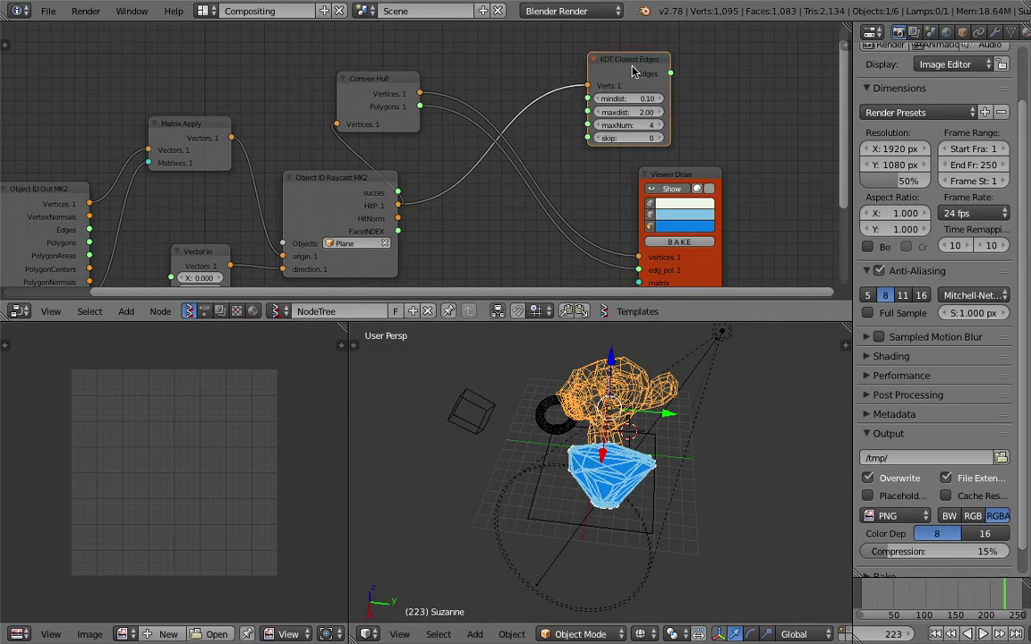
left_click_drag(354, 80, 441, 63)
key("x")
left_click(612, 60)
key("x")
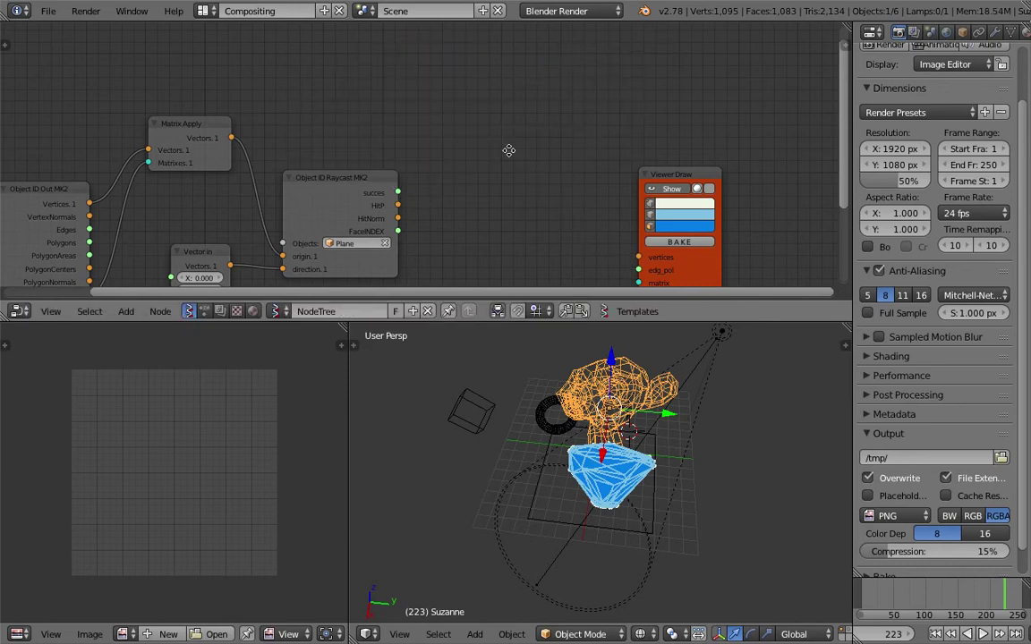
Add a Mesh filter node between the Object ID Raycast and Viewer Draw nodes
key("space")
type("fiolter")
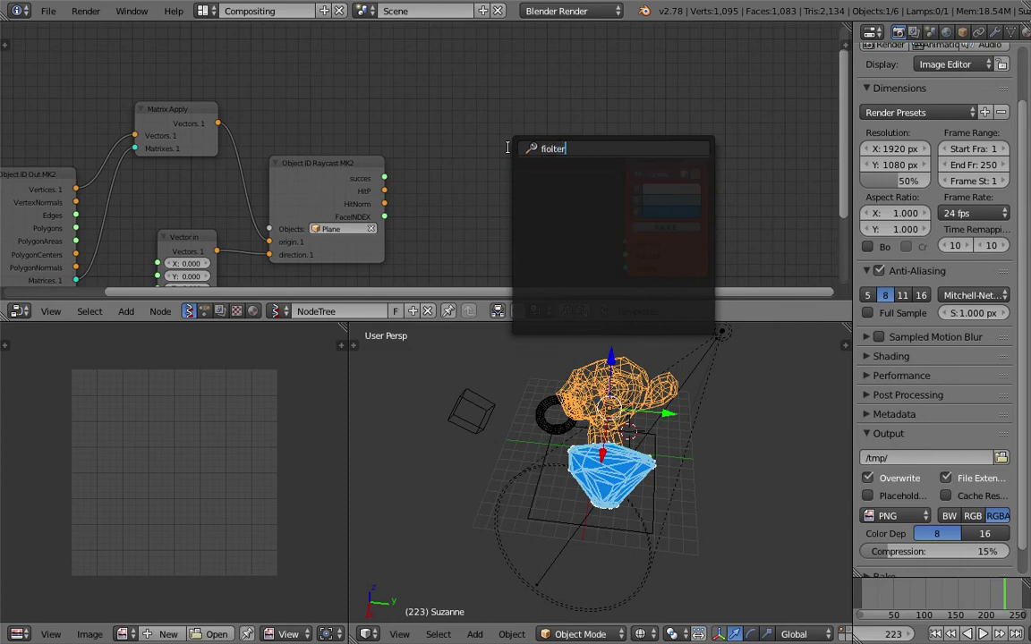
type("mesh f")
key("Return")
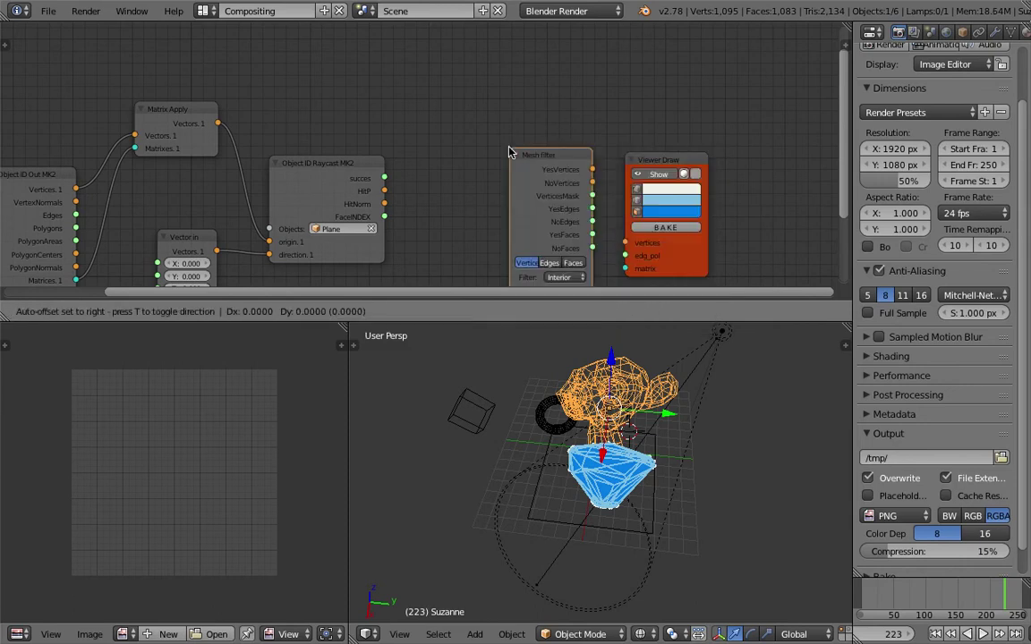
left_click(472, 92)
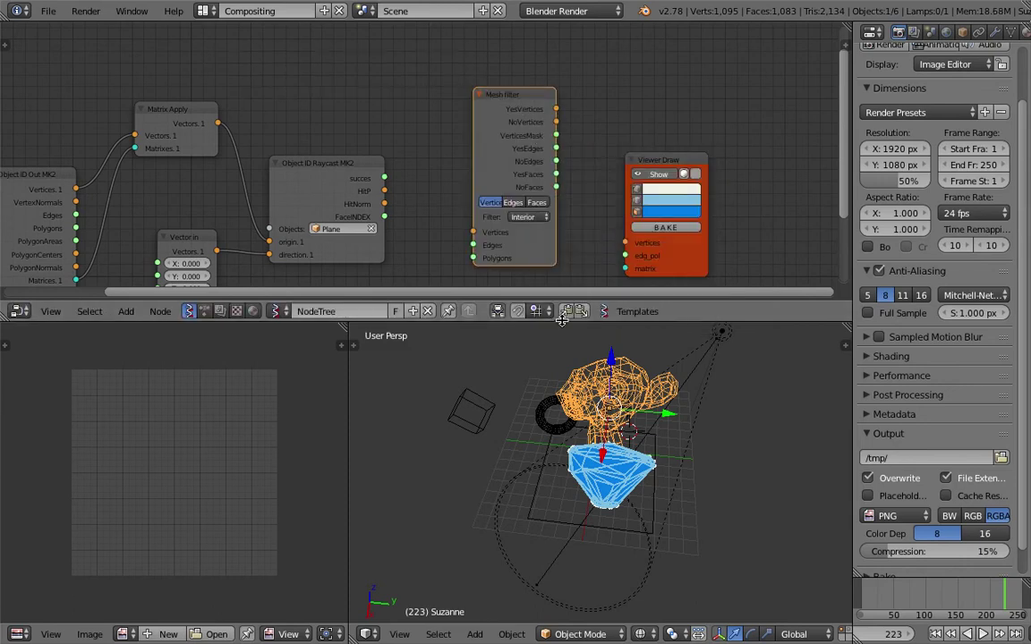
Connect HitP to Mesh filter's Vertices and YesVertices to Viewer Draw's vertices, spacing Viewer Draw farther away, and save the file
left_click_drag(498, 301, 498, 333)
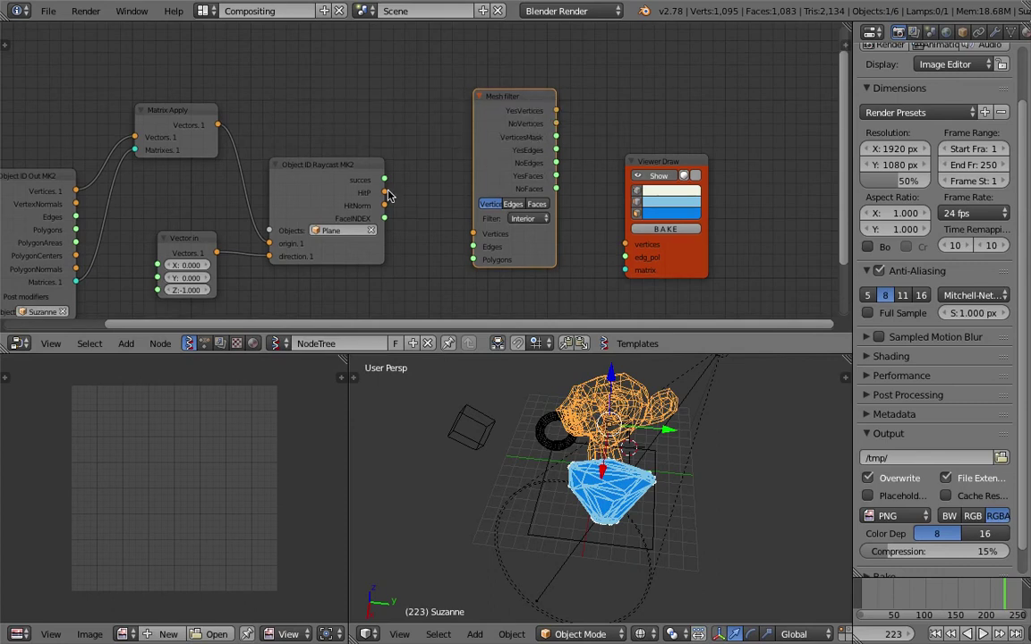
left_click_drag(386, 194, 398, 200)
left_click_drag(467, 233, 473, 234)
left_click_drag(556, 113, 625, 244)
left_click_drag(662, 163, 726, 165)
key("ctrl+s")
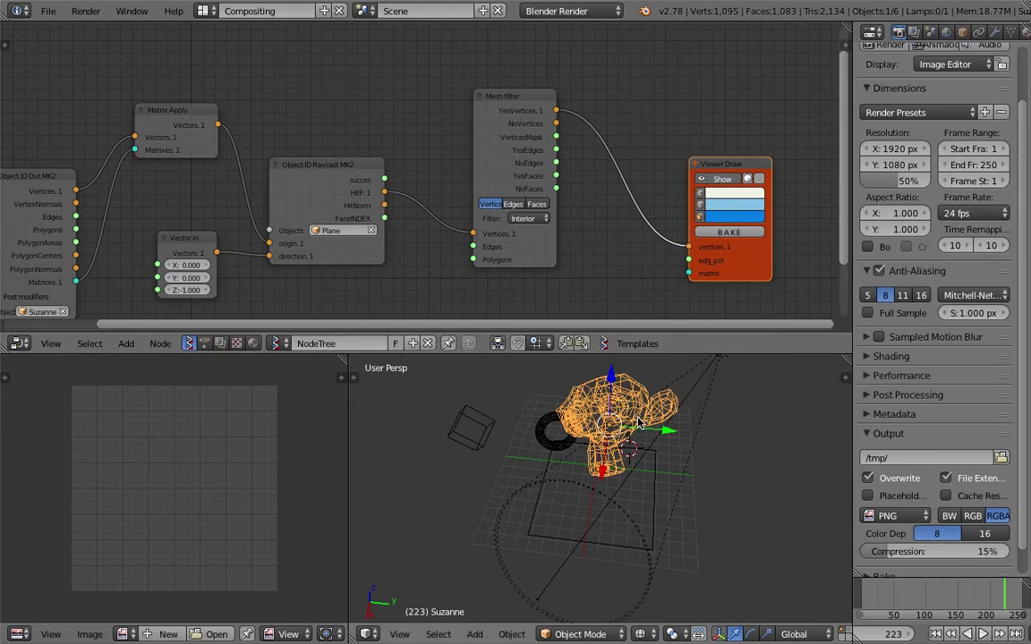
Try the Boundary and Wire filters on the Mesh filter node's vertices, and switch the node to Edges
middle_click_drag(639, 422, 455, 358)
middle_click_drag(639, 423, 587, 447)
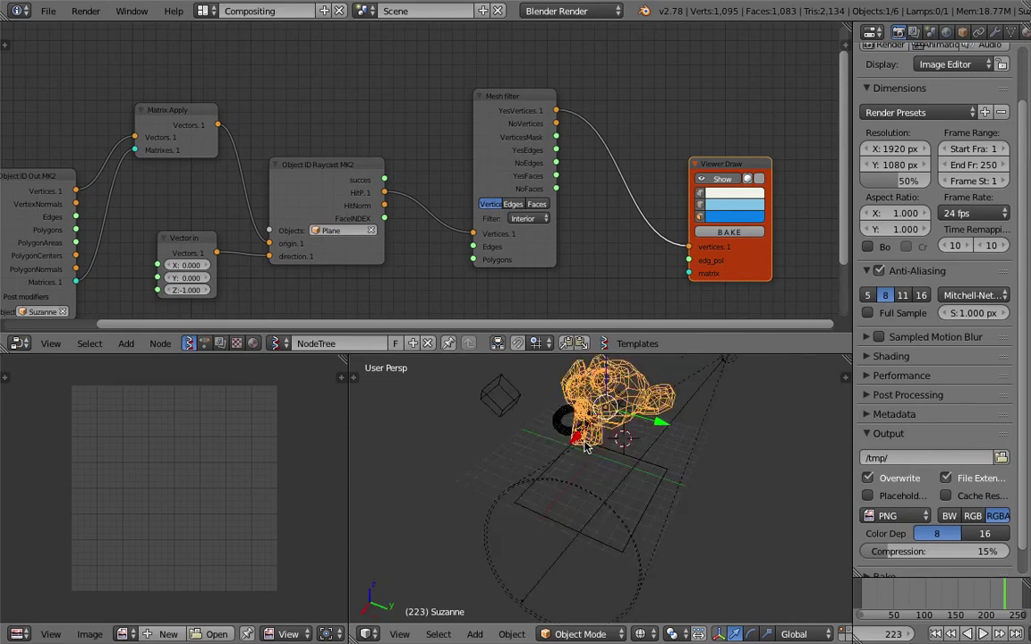
scroll(569, 210, "up", 3)
left_click(564, 232)
left_click(557, 196)
left_click(562, 232)
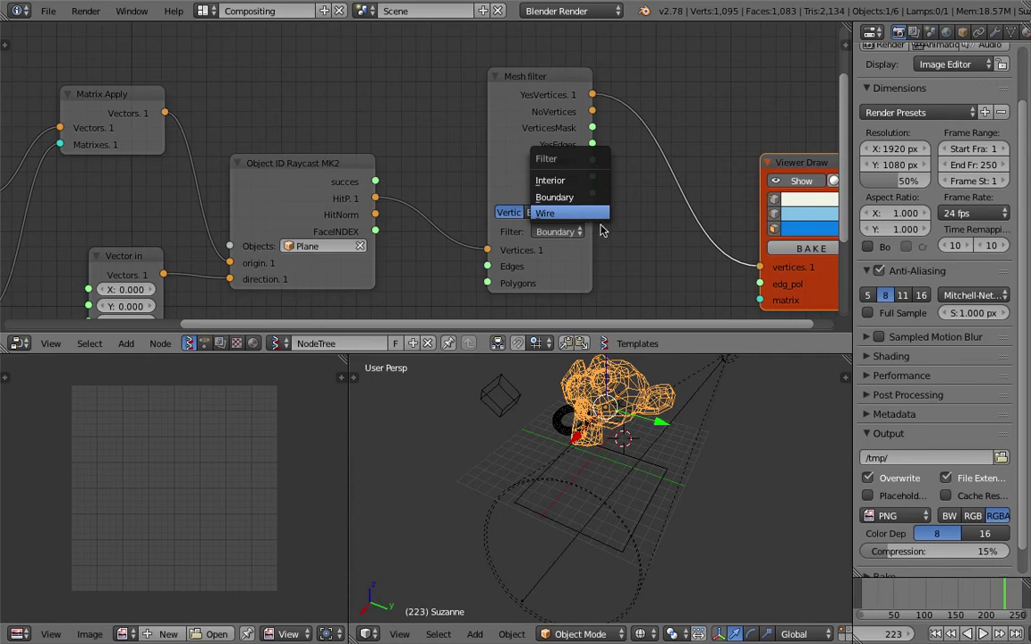
left_click(584, 215)
left_click(542, 181)
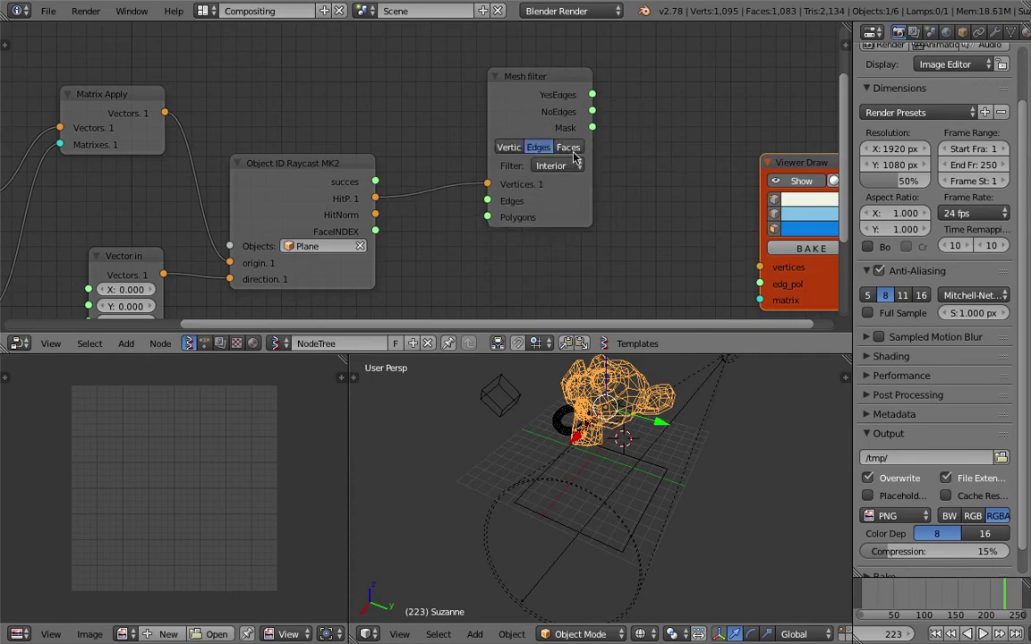
Connect HitP directly to Viewer Draw's vertices and Mesh filter's YesEdges to edg_pol, also trying NoEdges
mouse_move(528, 114)
left_mouse_down()
mouse_move(548, 142)
mouse_move(525, 95)
left_mouse_up()
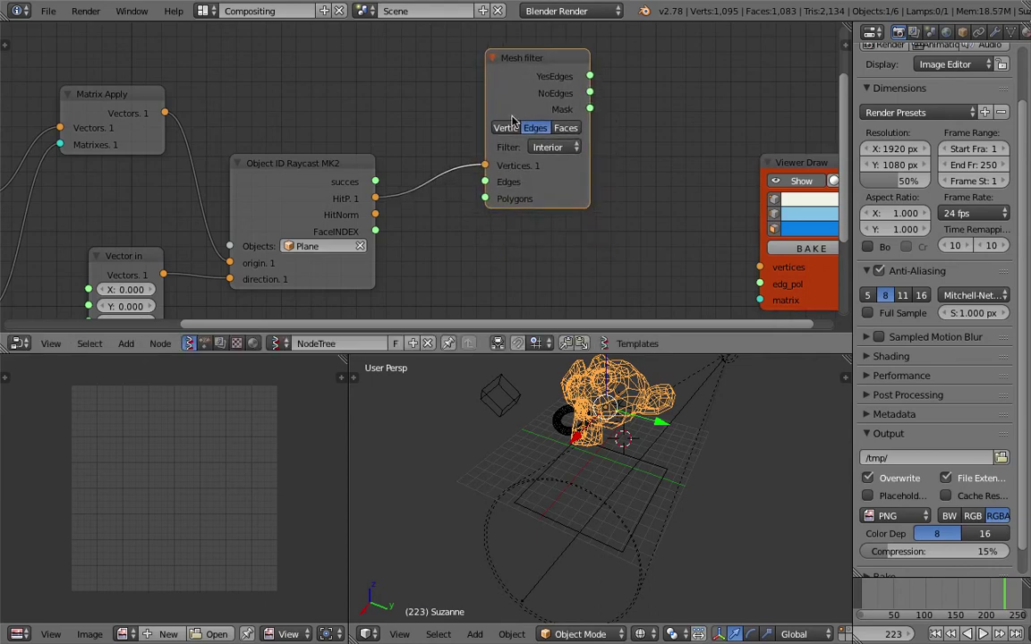
left_click_drag(376, 198, 379, 201)
left_click_drag(552, 233, 759, 267)
mouse_move(591, 77)
left_mouse_down()
mouse_move(698, 251)
mouse_move(760, 284)
left_mouse_up()
mouse_move(591, 93)
left_mouse_down()
mouse_move(698, 240)
mouse_move(760, 284)
left_mouse_up()
mouse_move(591, 79)
left_mouse_down()
mouse_move(684, 244)
mouse_move(760, 283)
left_mouse_up()
Try the Boundary, Interior, Convex, Concave and Contiguous edge filters on the Mesh filter node, and switch it back to Vertices
left_click(561, 147)
left_click(564, 110)
left_click(562, 147)
left_click(564, 94)
left_click(555, 147)
left_click(551, 81)
left_click(555, 146)
left_click(551, 63)
left_click(555, 146)
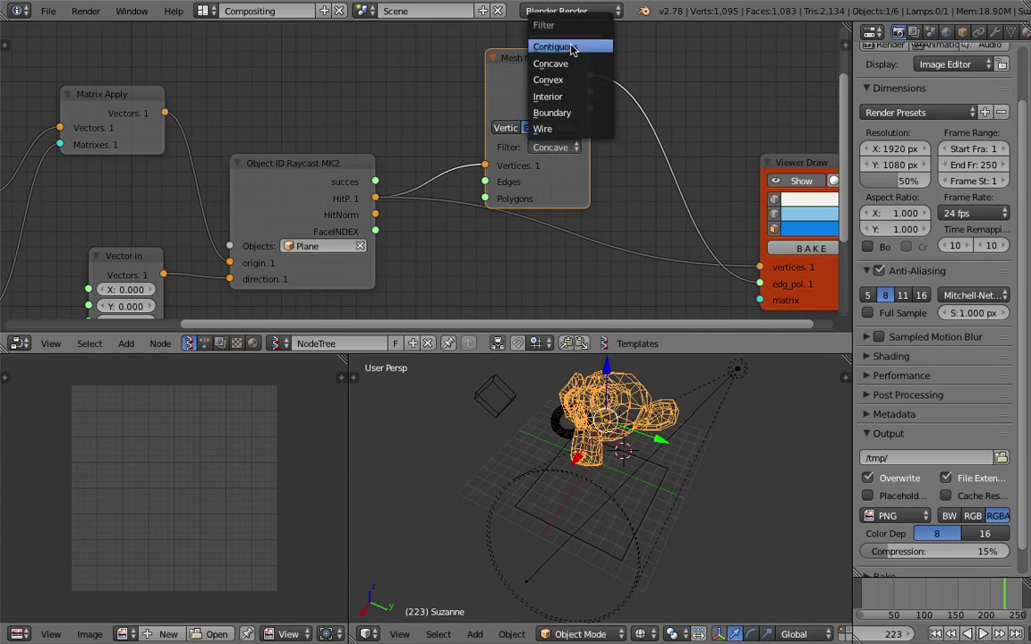
left_click(560, 44)
left_click_drag(529, 171, 541, 158)
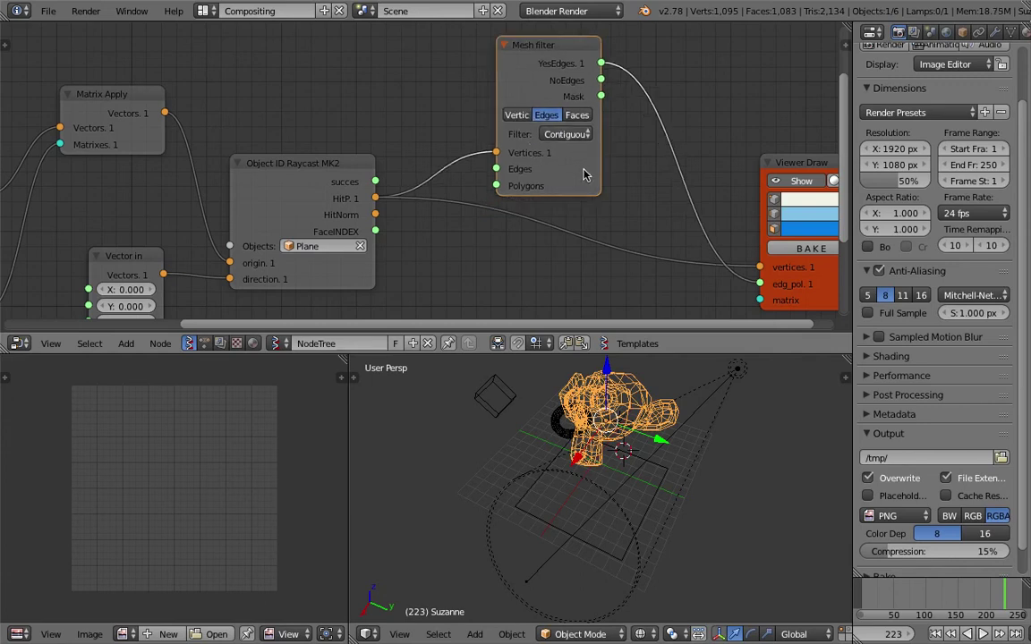
left_click(510, 117)
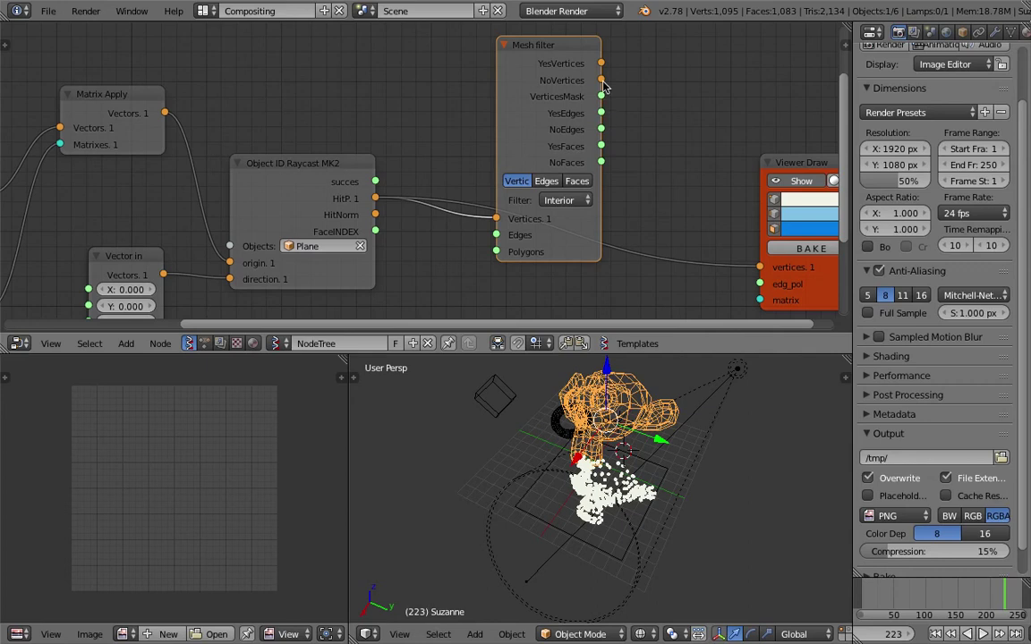
Connect Mesh filter's YesVertices to Viewer Draw's vertices and try the Wire filter
left_click_drag(601, 64, 759, 267)
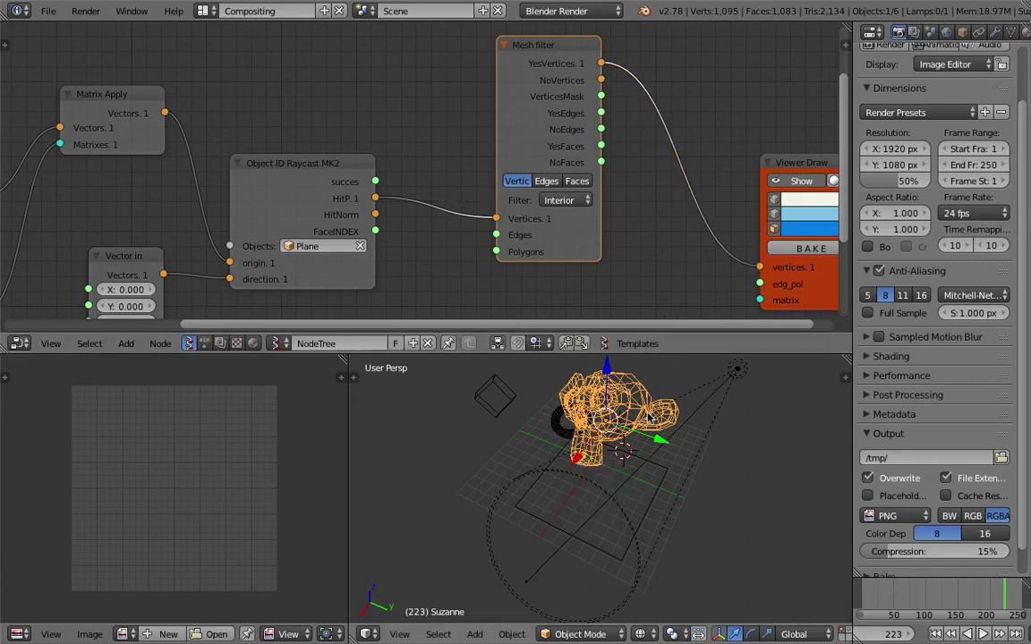
left_click(564, 199)
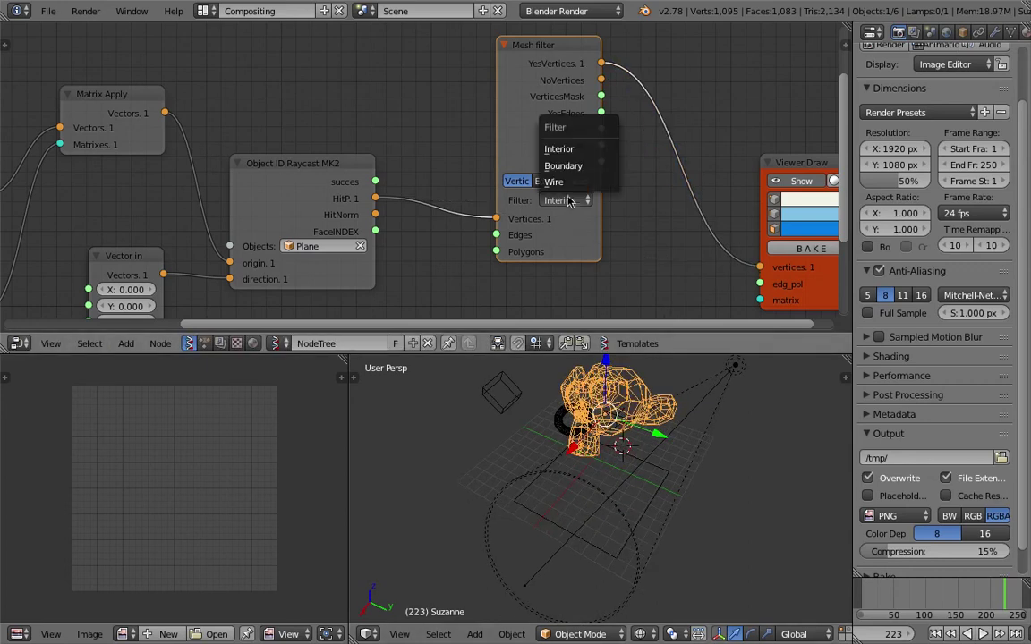
left_click(555, 179)
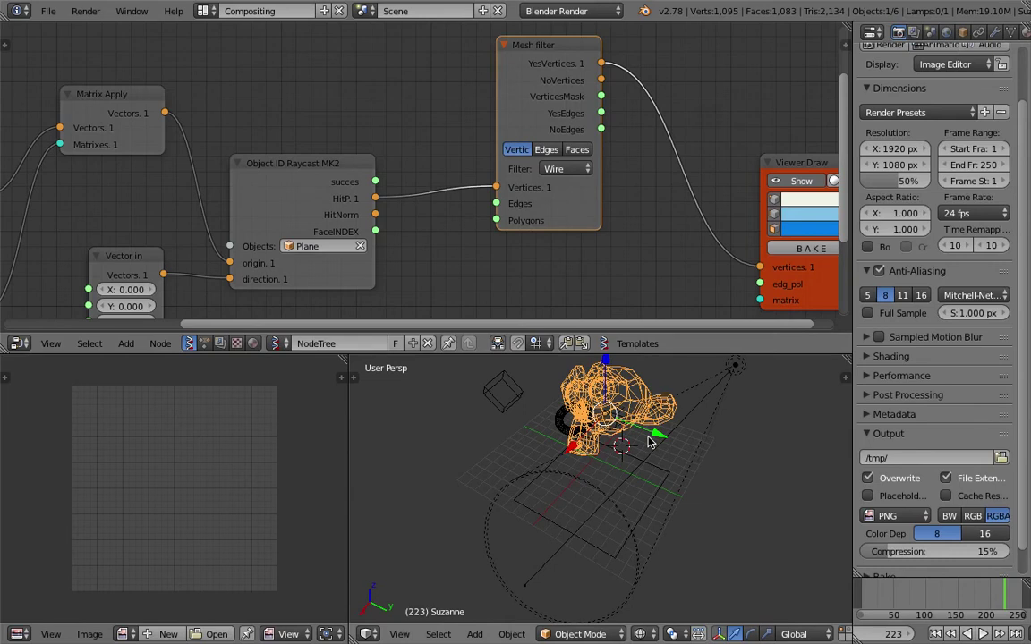
middle_click_drag(649, 374, 645, 371)
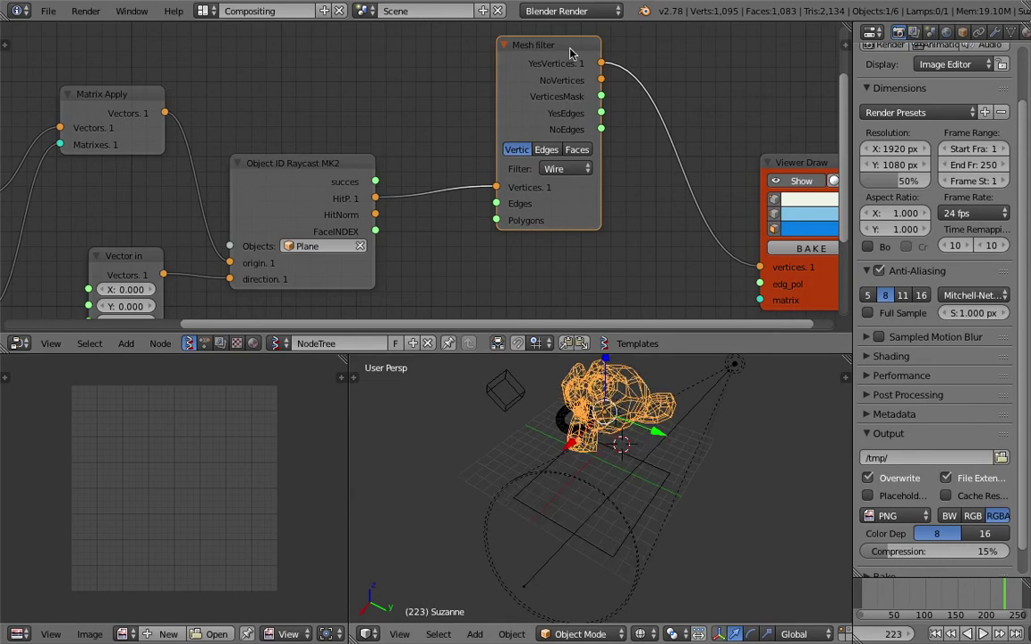
Delete the Mesh filter node and connect the raycast node's HitP directly to Viewer Draw's vertices
key("x")
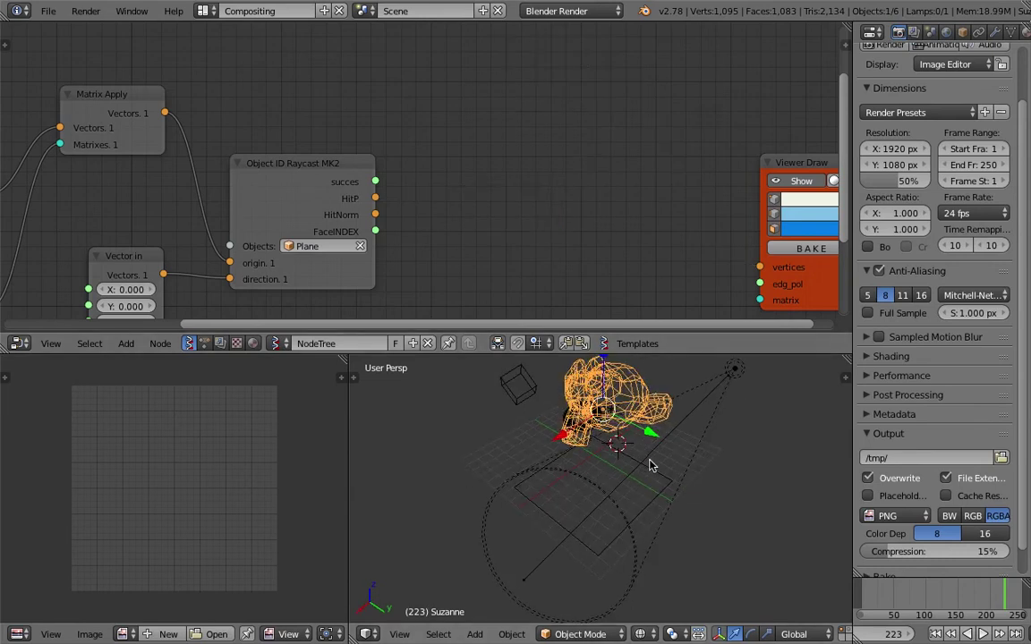
left_click_drag(375, 198, 762, 272)
scroll(586, 556, "up", 6)
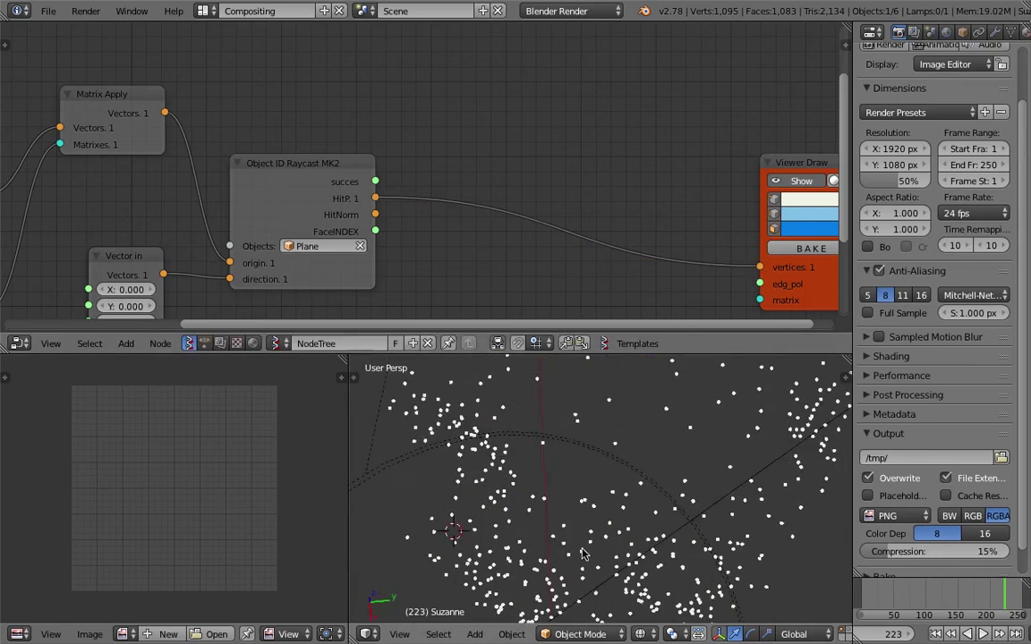
scroll(586, 556, "down", 3)
scroll(586, 557, "up", 3)
middle_click_drag(586, 557, 570, 495)
scroll(573, 535, "down", 3)
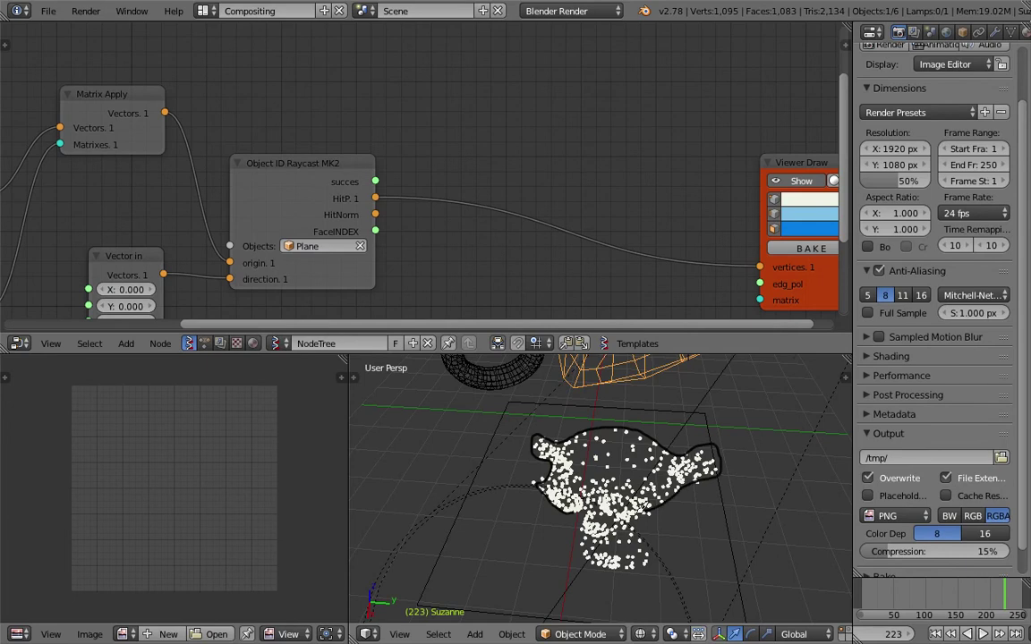
View the grease pencil outline from another angle and remove its layer
middle_click_drag(724, 516, 702, 517)
key("n")
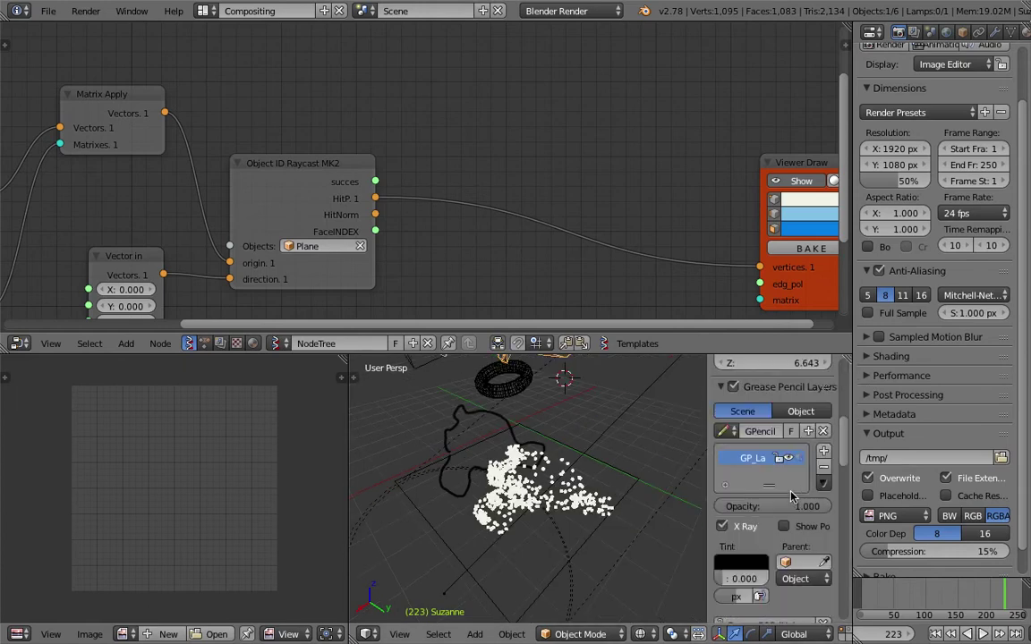
left_click(824, 473)
middle_click_drag(439, 501, 415, 503)
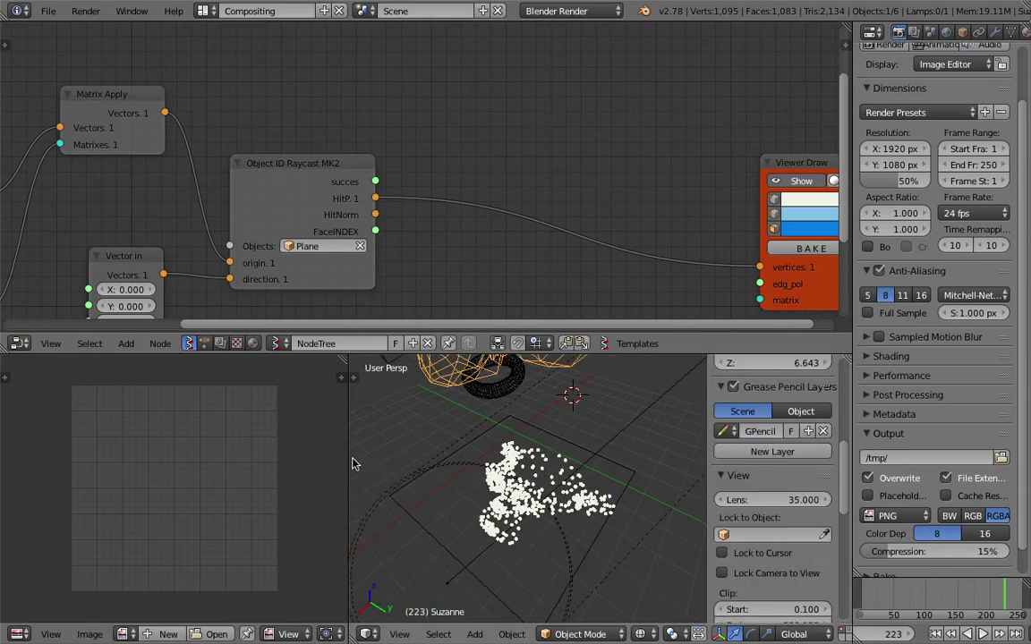
Widen the 3D viewport over the image editor and set the grease pencil stroke placement to Surface
left_click_drag(350, 452, 248, 453)
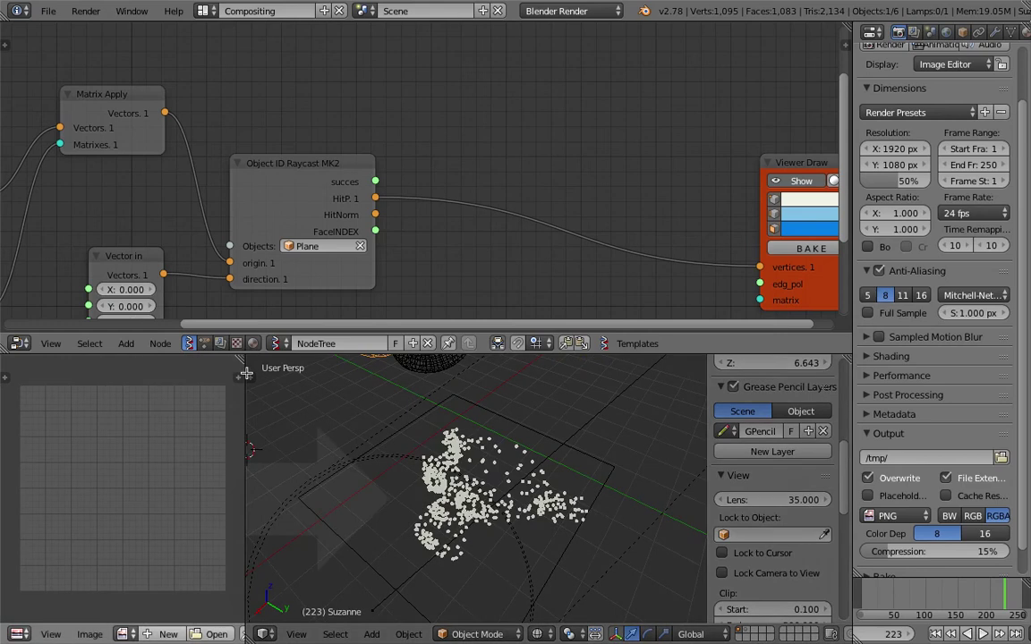
left_click_drag(246, 374, 105, 396)
left_click(7, 379)
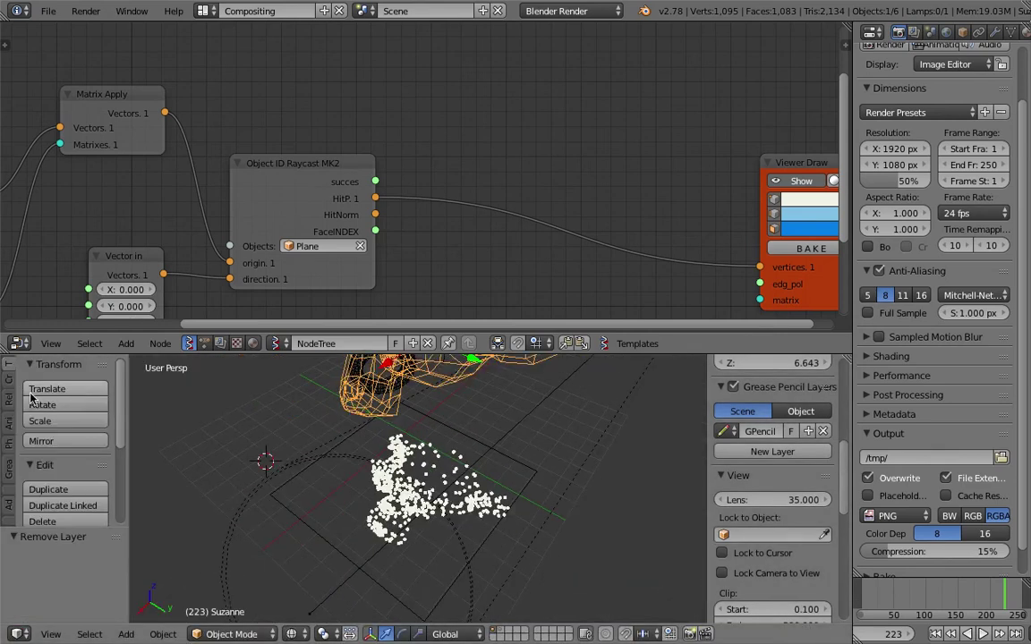
left_click(9, 421)
left_click(10, 470)
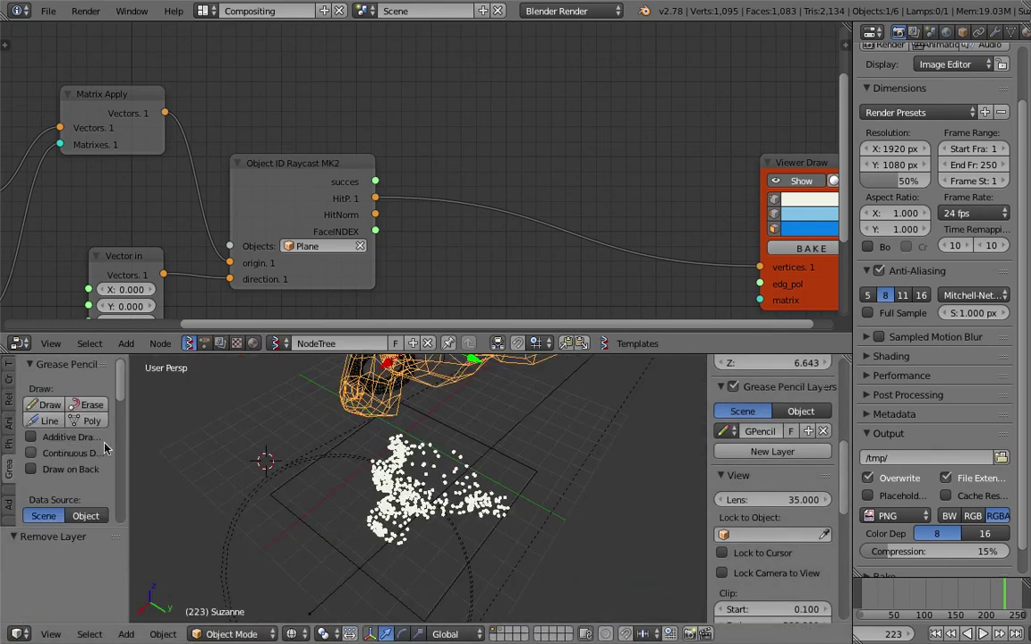
left_click_drag(129, 438, 203, 438)
scroll(111, 464, "down", 4)
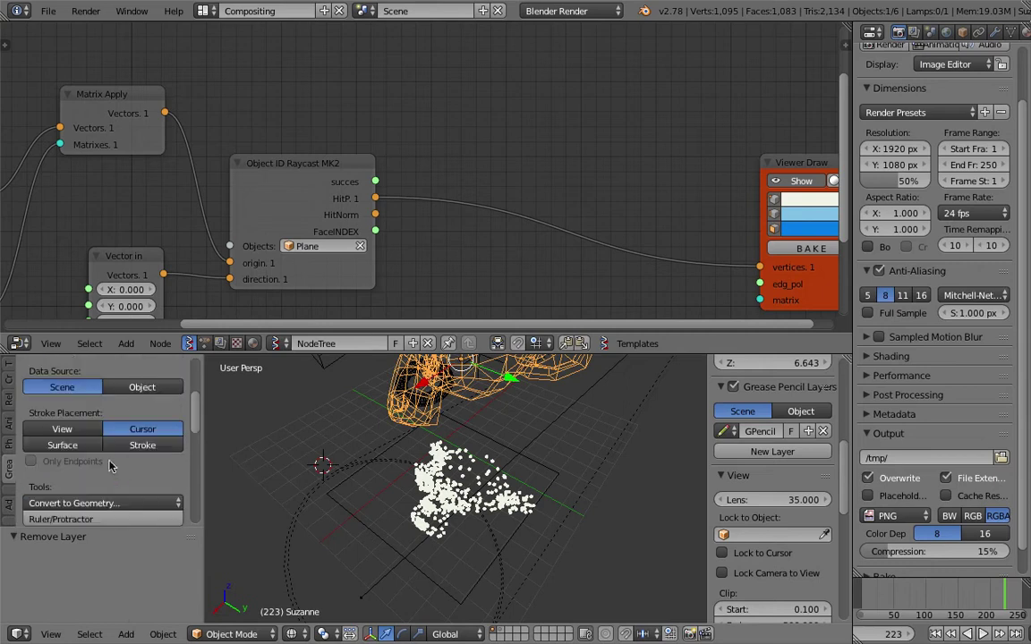
left_click(63, 446)
Add a grease pencil layer and trace a freehand outline around the projected hit points
mouse_move(268, 420)
middle_mouse_down()
mouse_move(441, 474)
mouse_move(409, 475)
middle_mouse_up()
scroll(443, 475, "up", 6)
scroll(423, 477, "down", 4)
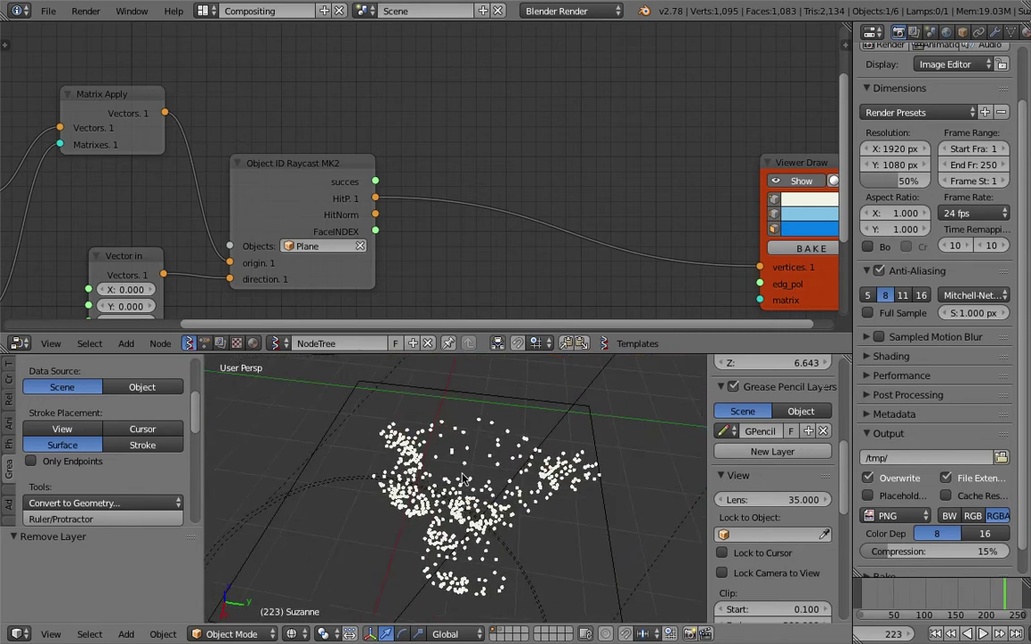
left_click(772, 452)
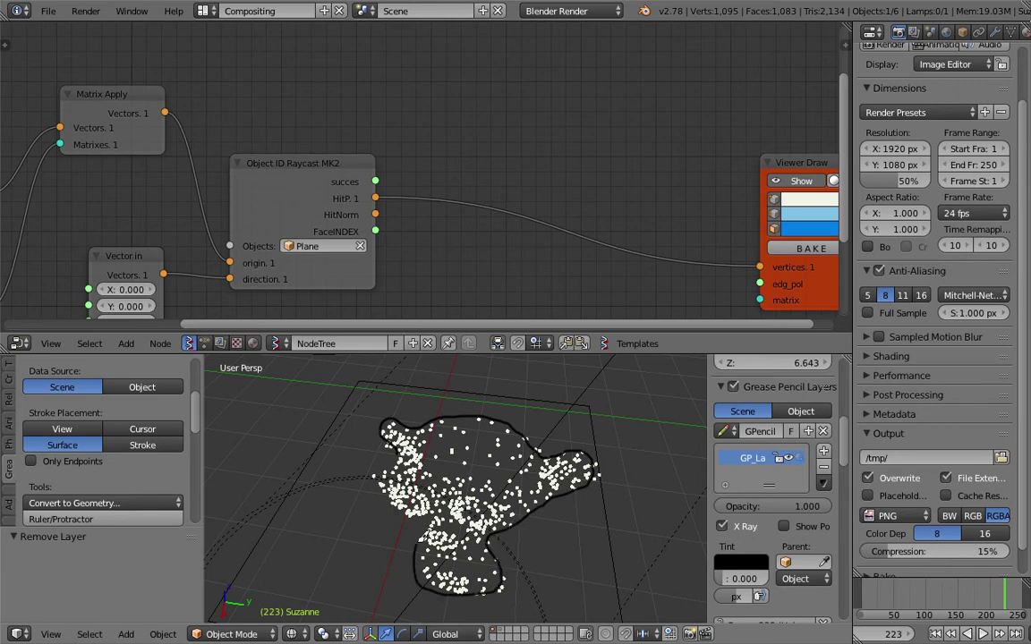
middle_click_drag(362, 417, 414, 431)
middle_click_drag(530, 453, 551, 433)
Select the plane and remove the active grease pencil layer
right_click(562, 415)
mouse_move(537, 474)
middle_mouse_down()
mouse_move(526, 485)
mouse_move(501, 419)
mouse_move(490, 502)
mouse_move(532, 507)
middle_mouse_up()
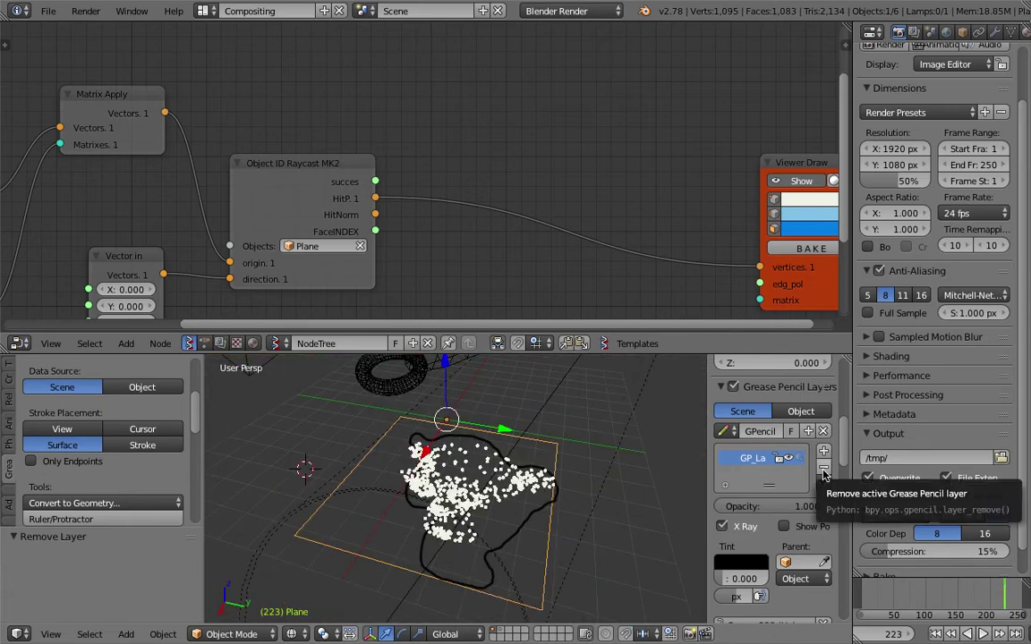
left_click(823, 472)
Set the grease pencil data source to Object and try a short freehand stroke over the hit points
scroll(108, 469, "up", 4)
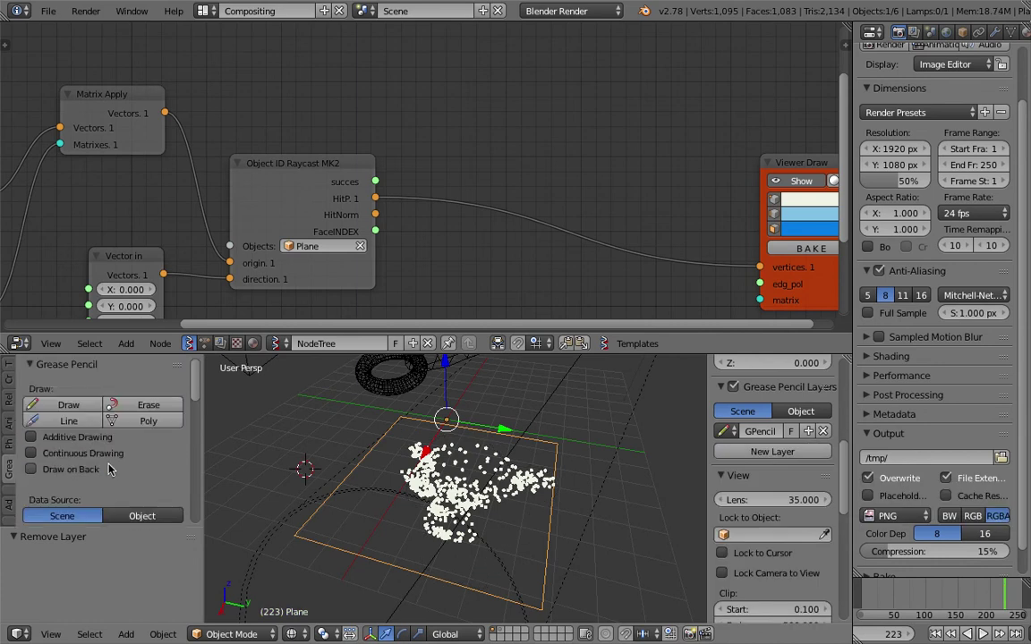
scroll(109, 469, "down", 3)
left_click(140, 451)
middle_click_drag(376, 466, 429, 467)
middle_click_drag(519, 510, 474, 498)
scroll(98, 420, "up", 3)
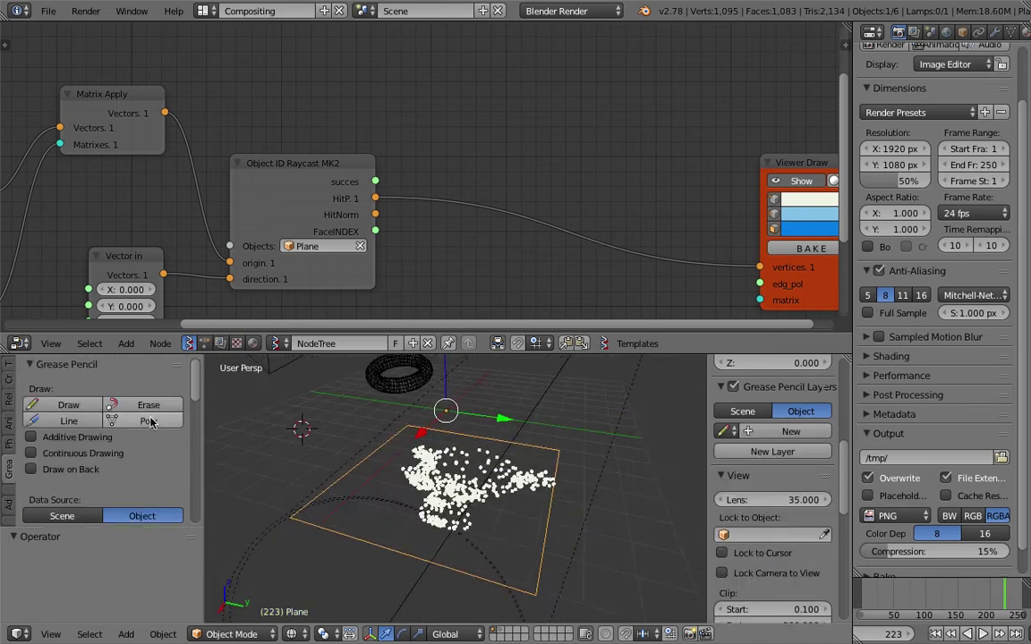
left_click(88, 380)
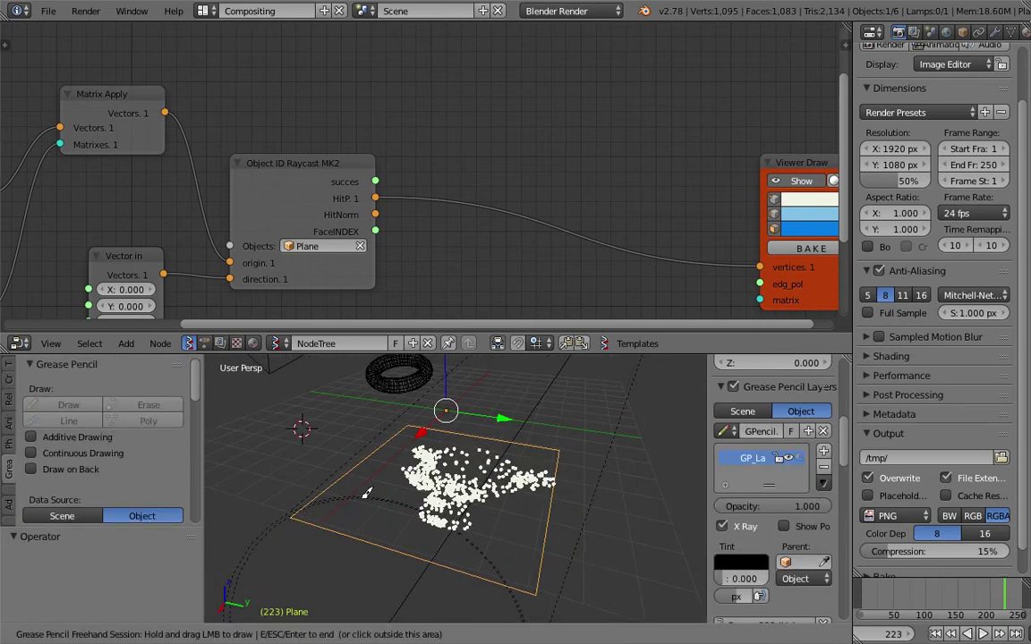
left_click_drag(466, 516, 477, 512)
mouse_move(477, 512)
middle_mouse_down()
mouse_move(431, 431)
mouse_move(413, 479)
middle_mouse_up()
Undo the last grease pencil stroke and return the data source to Scene
key("ctrl+z")
scroll(164, 459, "down", 3)
scroll(164, 459, "down", 2)
scroll(89, 394, "up", 1)
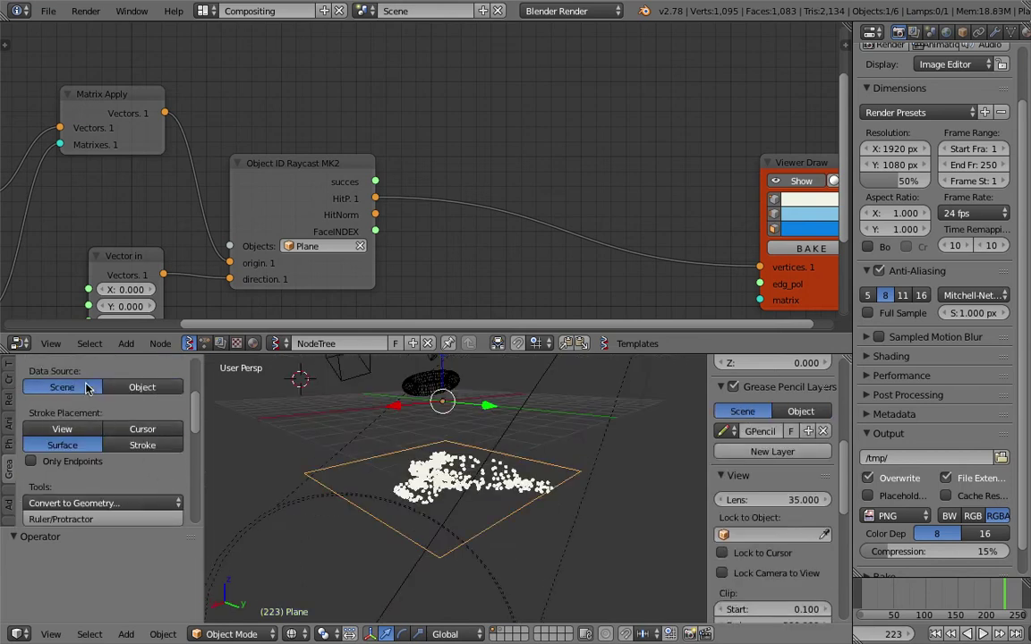
left_click(86, 388)
Play the animation and rotate the Suzanne head freely with trackball rotation
middle_click_drag(237, 517, 513, 477)
left_click(983, 633)
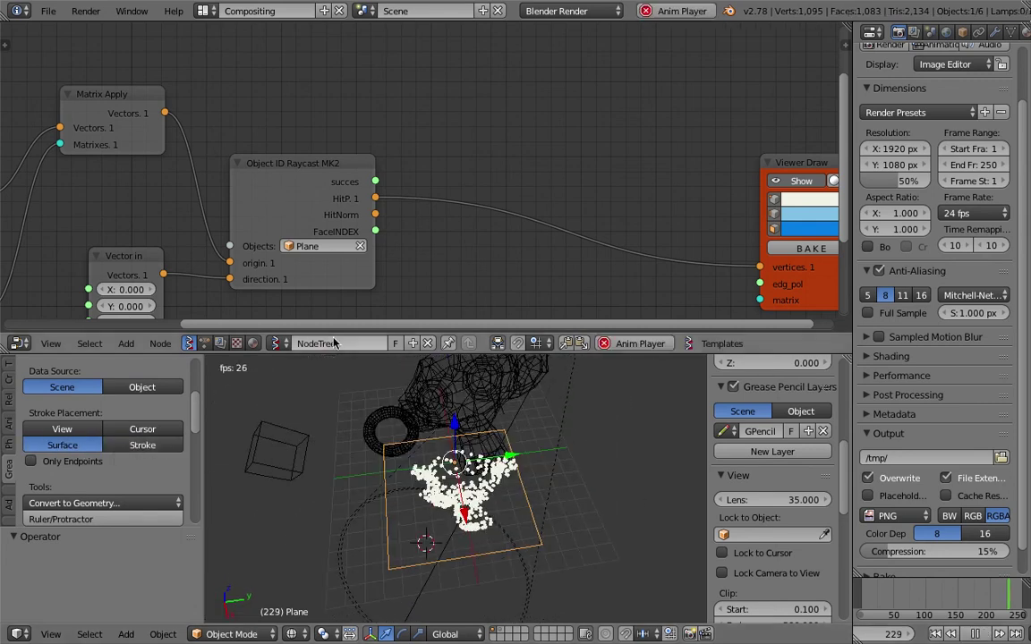
right_click(514, 434)
middle_click_drag(542, 474, 457, 491)
key("r")
key("r")
left_click(505, 482)
Stop the playback, save over the existing file, and enlarge the 3D viewport's height
key("alt+a")
key("ctrl+s")
left_click(450, 484)
middle_click_drag(153, 251, 304, 169)
mouse_move(282, 169)
left_mouse_down()
mouse_move(260, 166)
mouse_move(286, 158)
left_mouse_up()
left_click_drag(514, 354, 516, 248)
Select the cube and clear its location and rotation
right_click(535, 480)
middle_click_drag(536, 477, 625, 483)
right_click(362, 360)
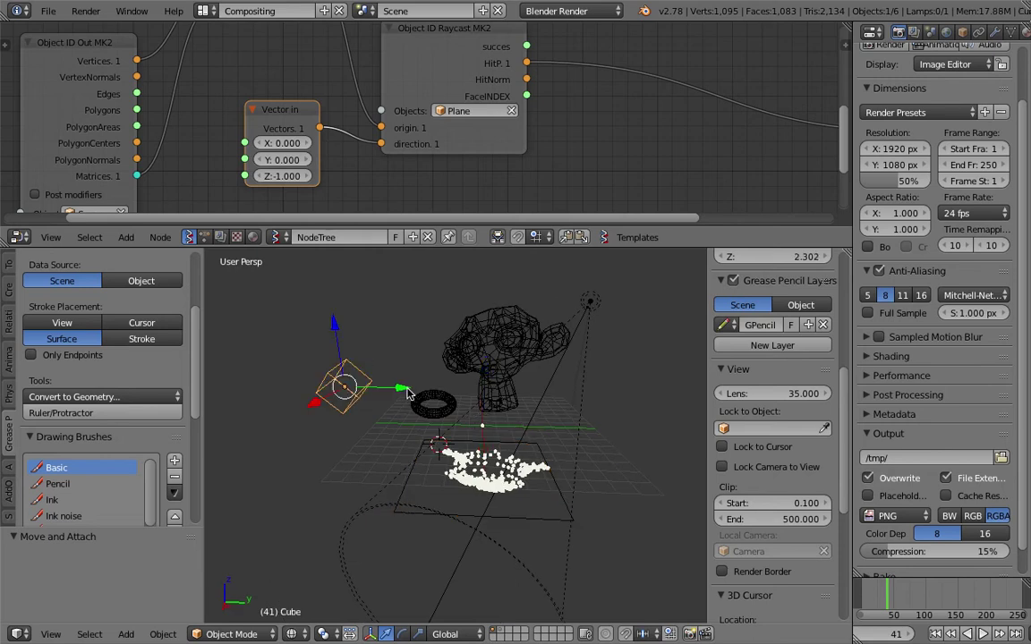
key("alt+g")
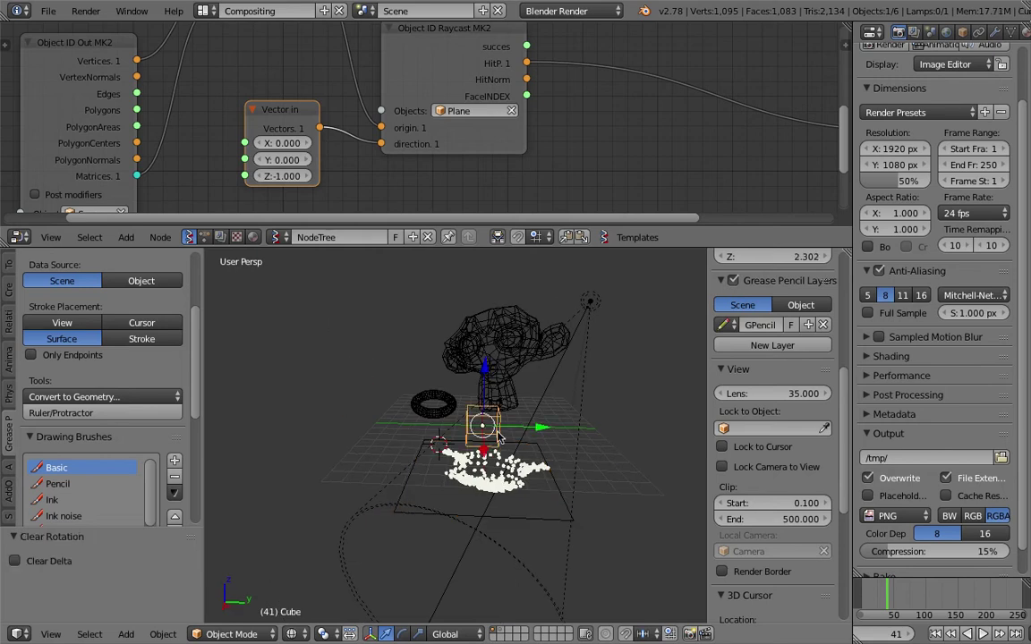
middle_click_drag(499, 438, 448, 434)
Delete the plane beneath Suzanne
right_click(525, 464)
middle_click_drag(524, 463, 425, 452)
middle_click_drag(413, 500, 472, 426)
key("Delete")
Select the cube and set it as the target object of the Object ID Raycast MK2 node
right_click(456, 426)
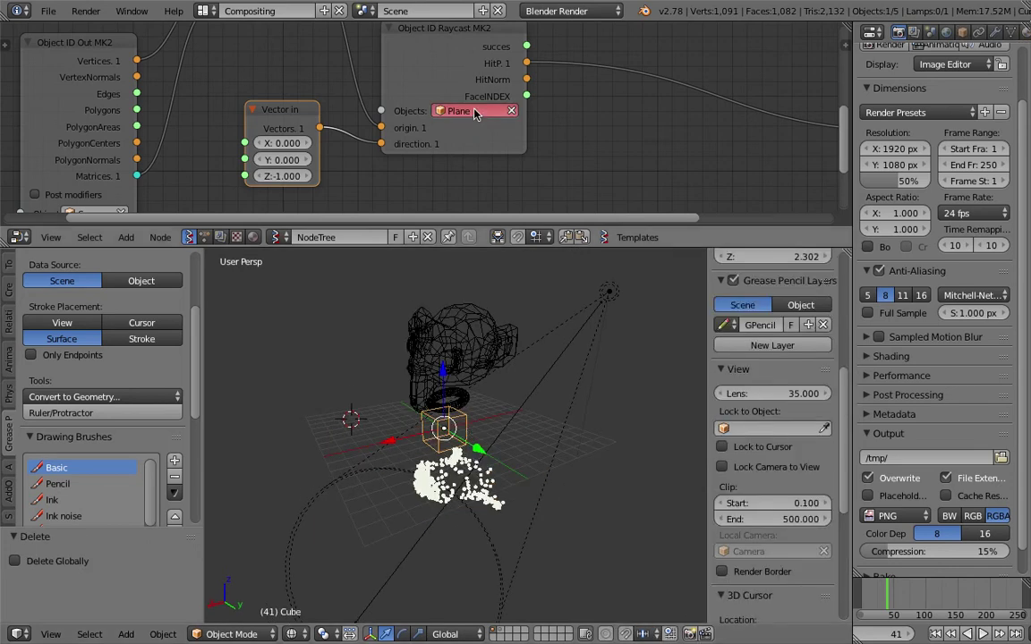
left_click(474, 111)
left_click(452, 132)
Scale the cube up in two passes, the second by 1.917, to enclose Suzanne, and scrub to frame 63
scroll(501, 403, "down", 3)
key("s")
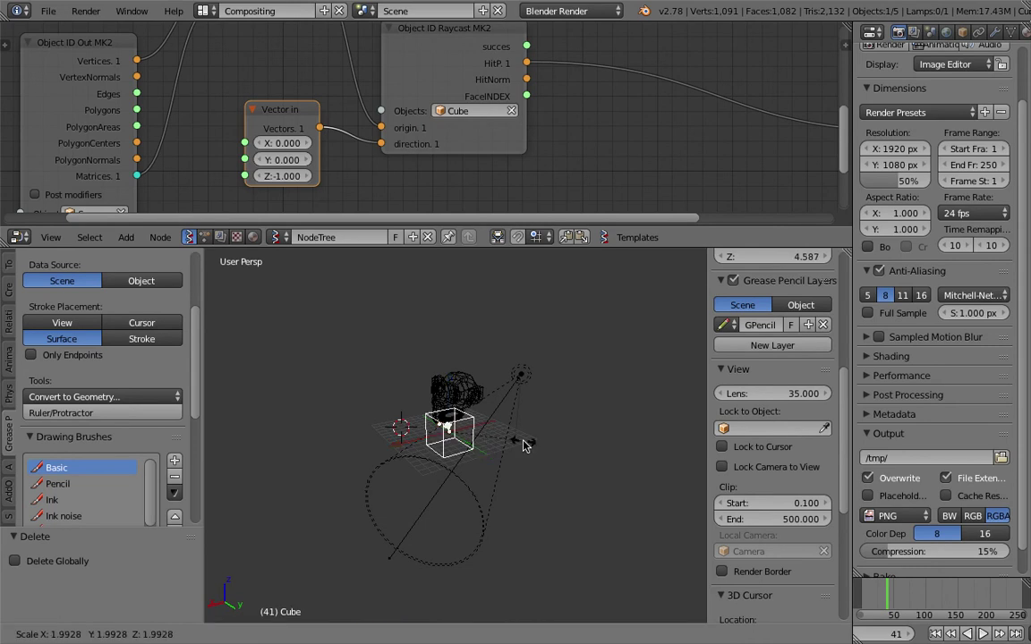
left_click(631, 456)
key("s")
left_click(628, 453)
left_click_drag(885, 597, 901, 598)
middle_click_drag(524, 444, 470, 410)
Apply the cube's location and scale
key("ctrl+a")
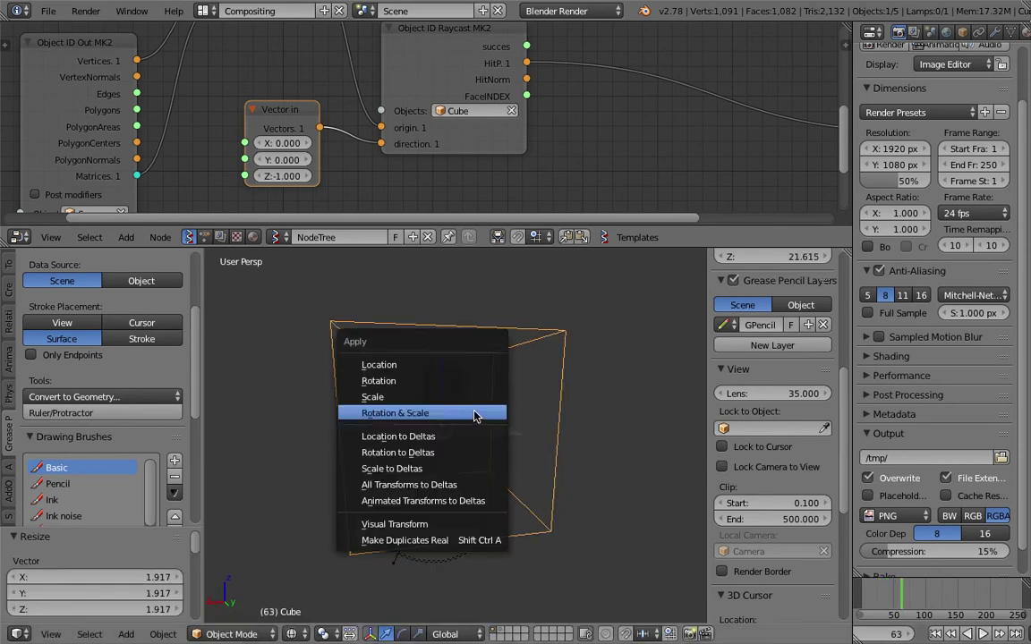
left_click(472, 370)
key("ctrl+a")
left_click(474, 403)
Replay the animation from the start, select Suzanne, and save over the existing file
key("shift+Left")
key("alt+a")
right_click(473, 410)
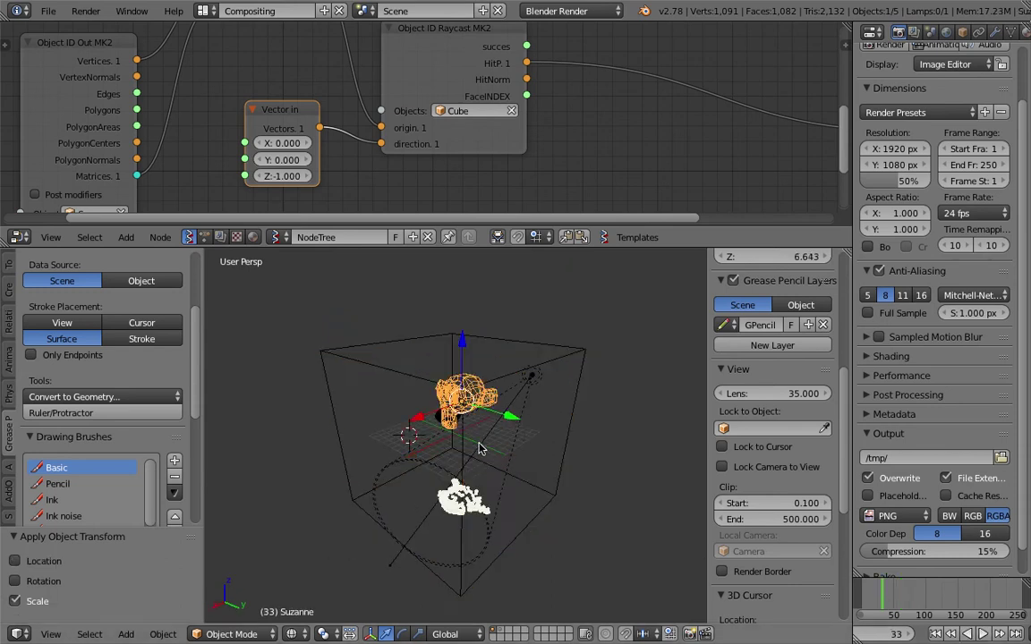
middle_click_drag(479, 444, 438, 437)
key("ctrl+s")
left_click(438, 436)
Play the animation and move Suzanne inside the cube by about 1.063 in X, 0.890 in Y and -3.084 in Z
left_click(983, 635)
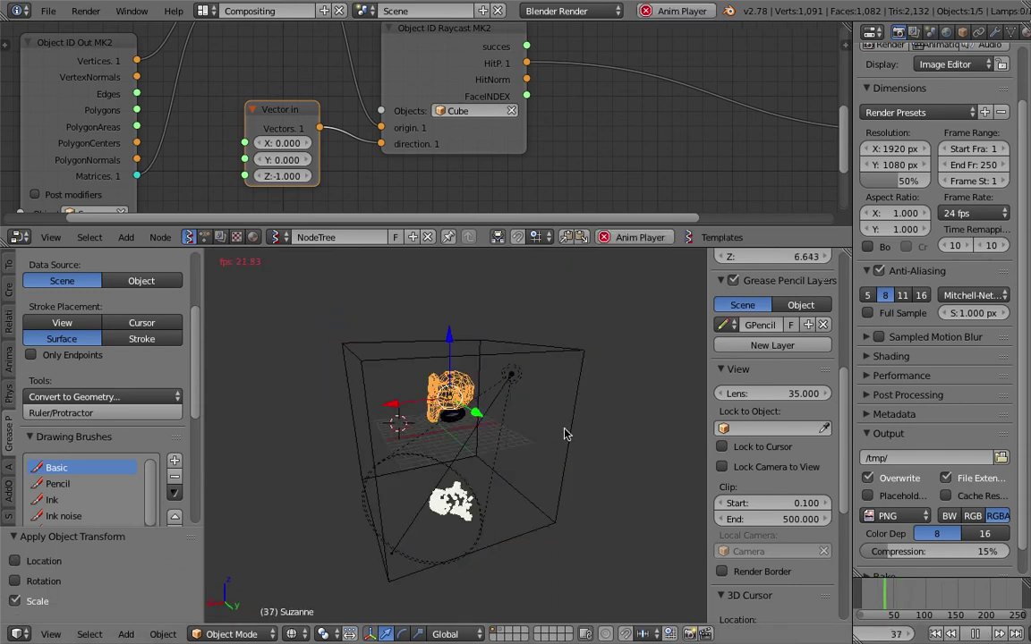
key("g")
left_click(559, 460)
Set the Vector in node's direction to X 4.860, Y 4.650 and Z 1.000
left_click(289, 174)
type("1")
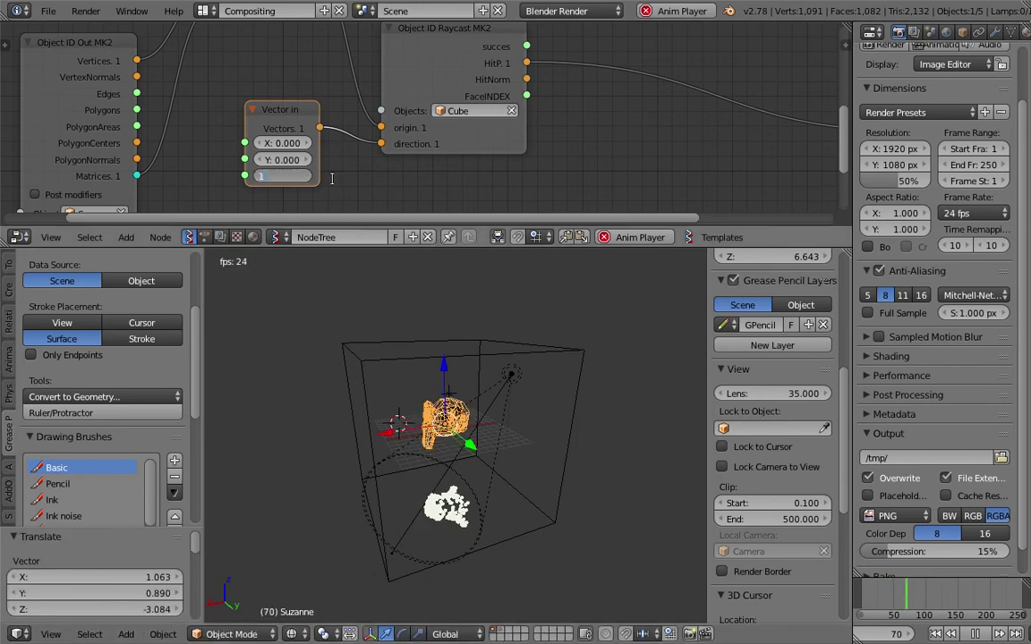
key("Return")
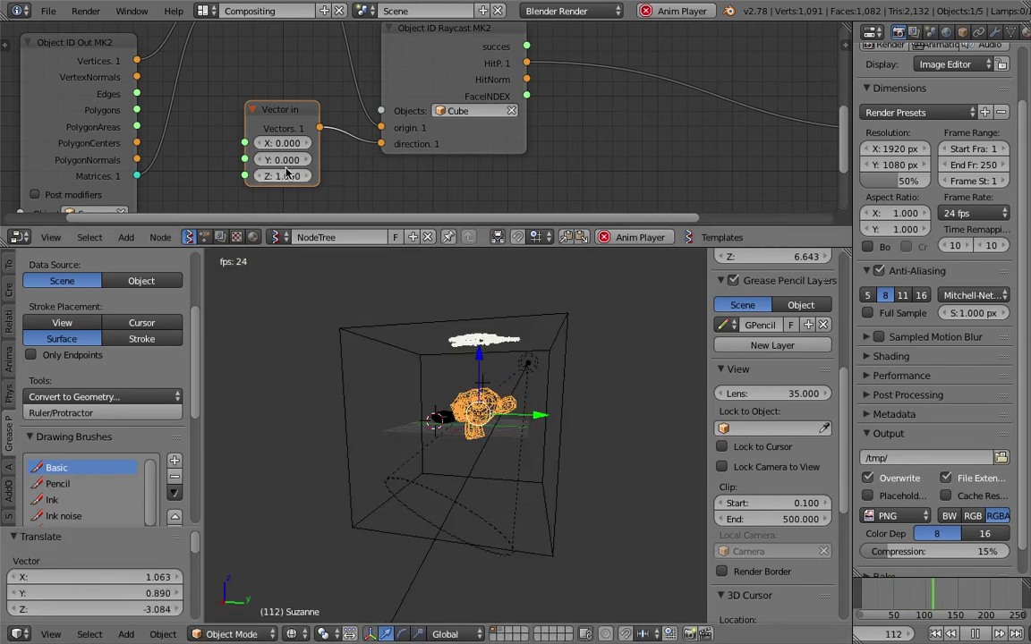
left_click_drag(291, 160, 407, 143)
middle_click_drag(579, 442, 406, 453)
left_click_drag(291, 162, 314, 161)
Enlarge the node editor, space the Raycast and Object ID Out nodes farther apart, and delete the Vector in node
left_click_drag(455, 142, 573, 145)
left_click(259, 111)
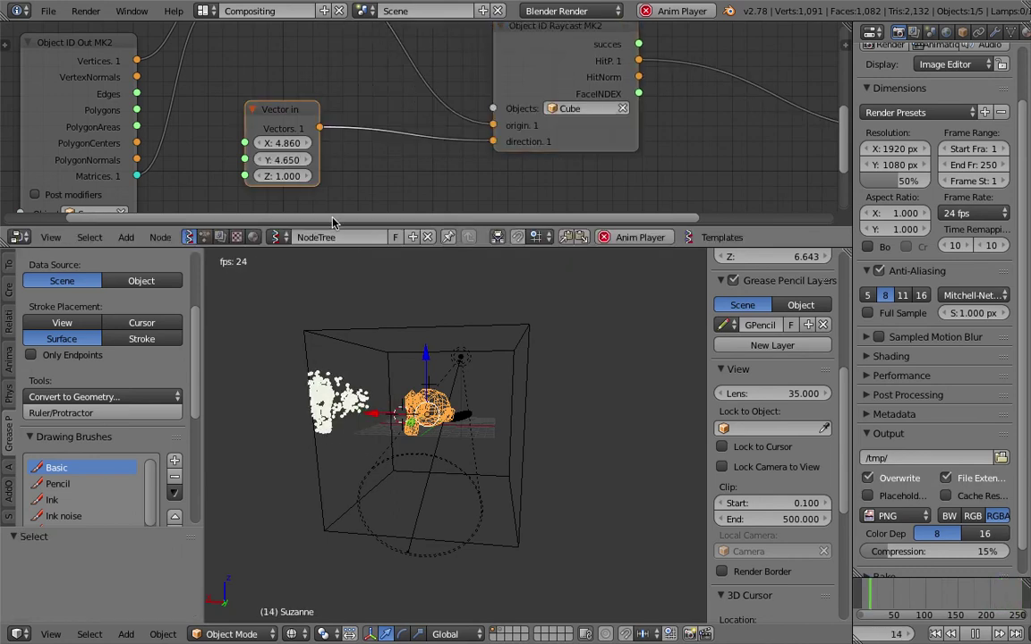
left_click_drag(356, 249, 352, 316)
scroll(318, 250, "down", 3)
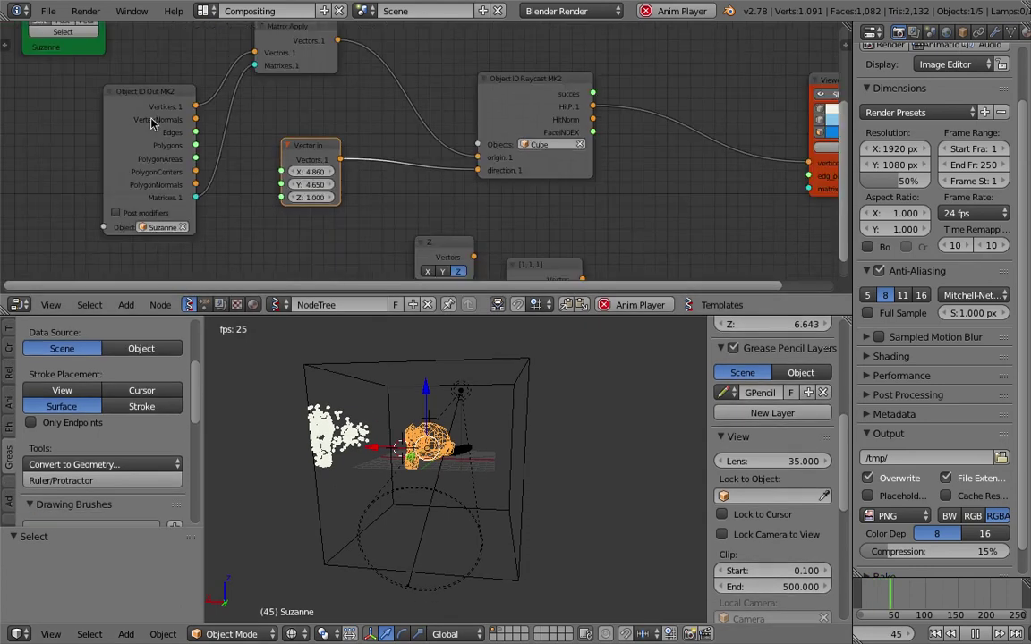
left_click_drag(152, 96, 115, 76)
key("x")
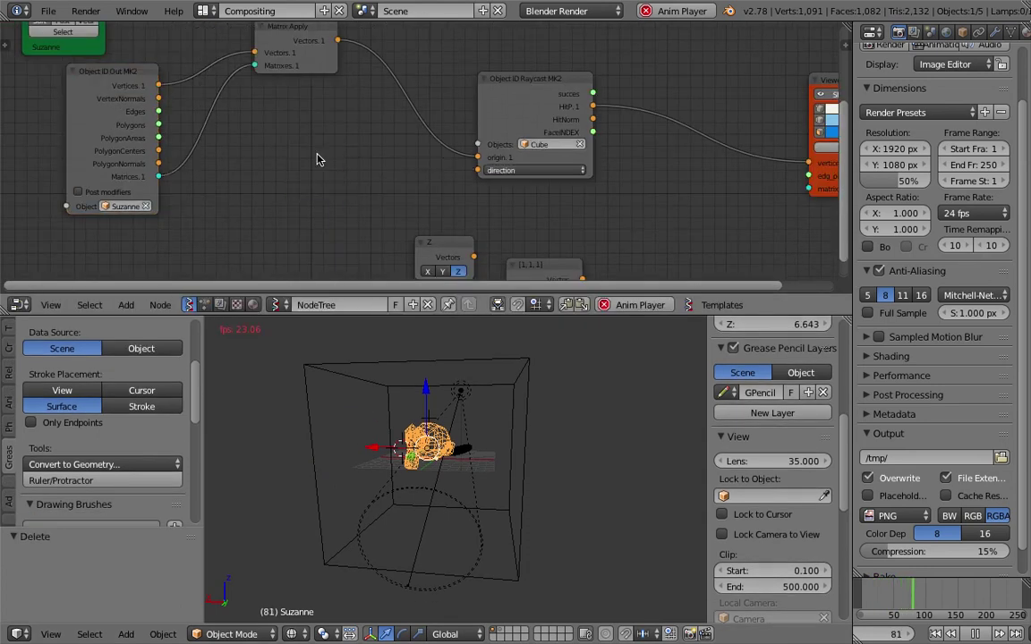
Add a Random Vector MK2 node between the Object ID Out and Raycast nodes
key("shift+a")
left_click(315, 155)
type("rand")
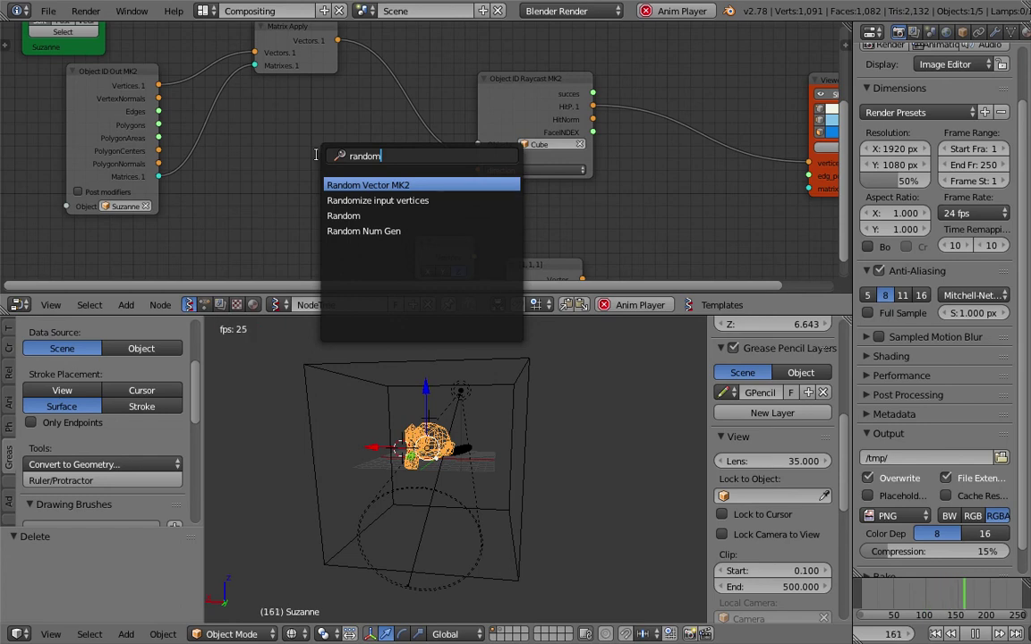
type("om")
key("Return")
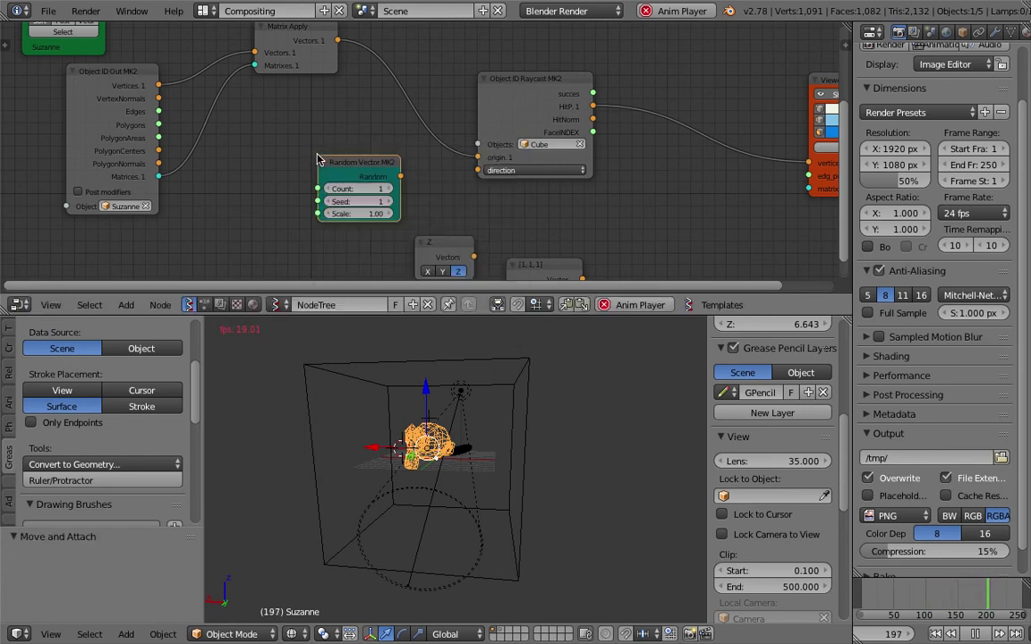
Connect the Random Vector output to the Raycast direction, stop playback, check Suzanne's vertex count in Edit Mode, and set Count to 507
left_click_drag(400, 176, 478, 170)
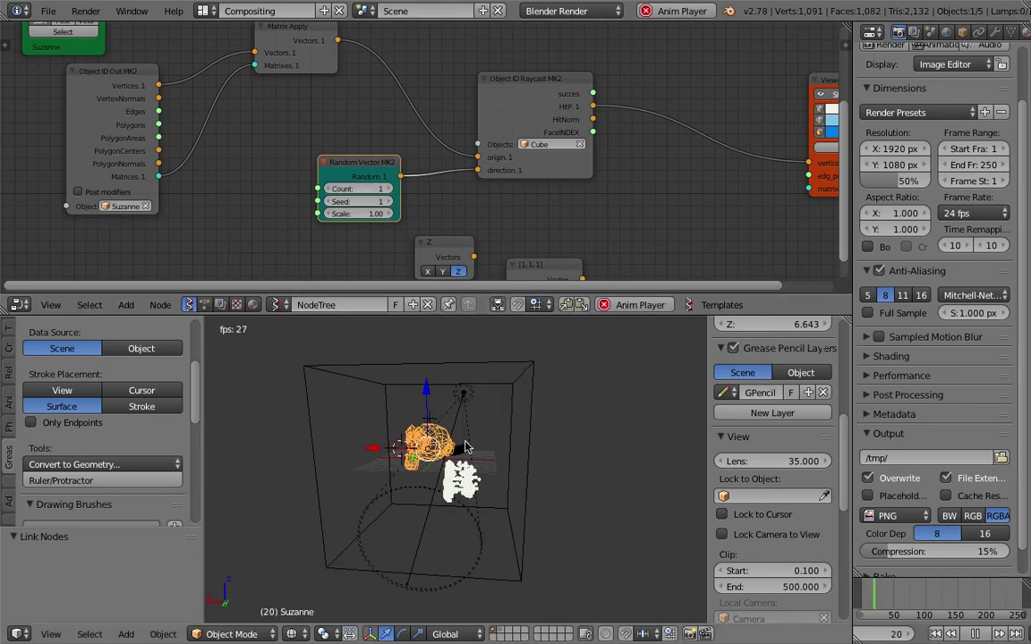
key("alt+a")
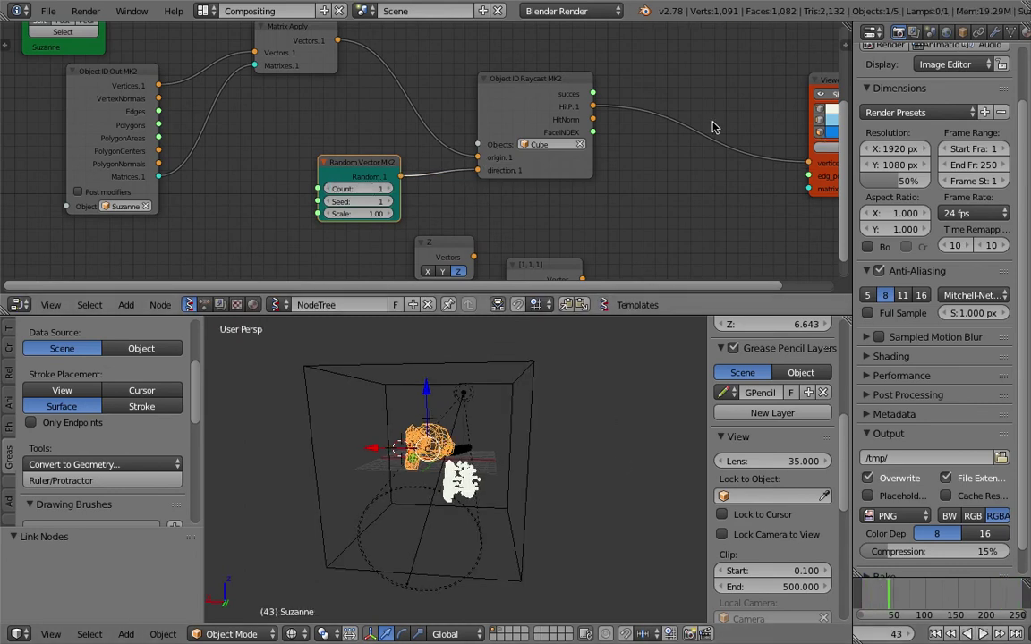
key("Tab")
left_click(580, 441)
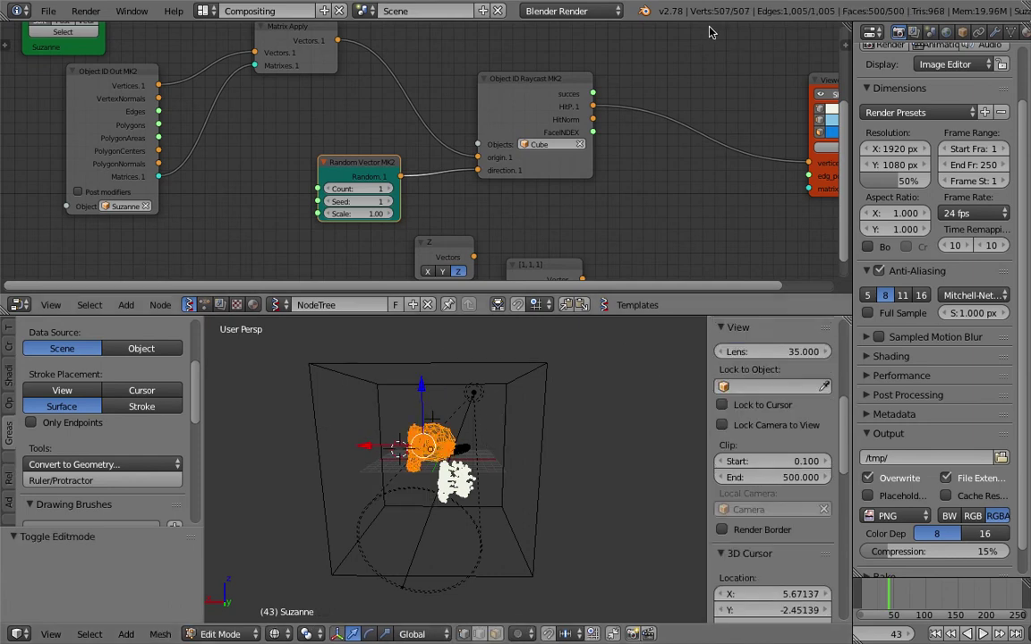
key("Tab")
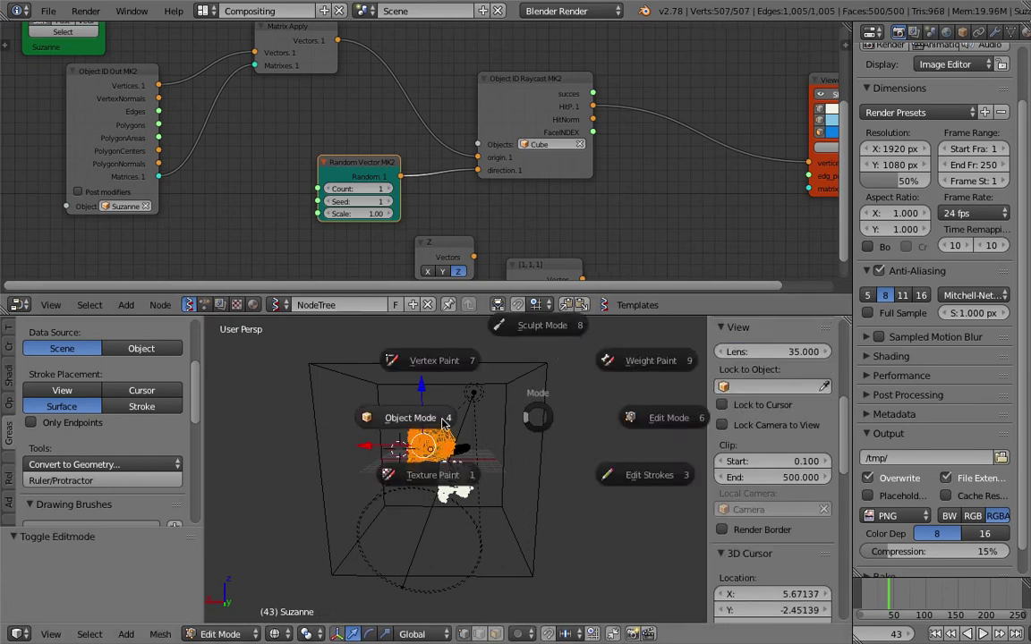
left_click(421, 420)
left_click(366, 187)
type("507")
key("Return")
Move Suzanne inside the cube by about 0.099 in X, -0.750 in Y and -0.754 in Z
mouse_move(618, 452)
middle_mouse_down()
mouse_move(573, 483)
mouse_move(461, 468)
mouse_move(527, 447)
mouse_move(599, 450)
middle_mouse_up()
scroll(461, 468, "up", 4)
scroll(573, 452, "down", 5)
middle_click_drag(456, 455, 573, 475)
key("g")
left_click(567, 492)
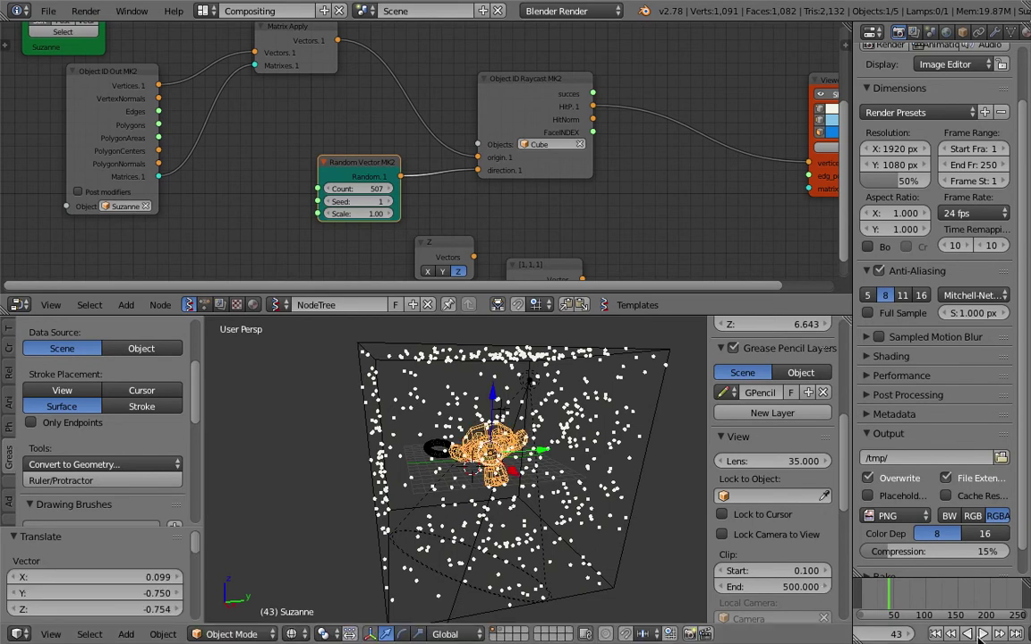
With the animation playing, move Suzanne by about -0.083 in X, -0.891 in Y and -0.335 in Z, and scale her up
left_click(982, 634)
key("g")
left_click(577, 487)
middle_click_drag(587, 491, 548, 493)
key("s")
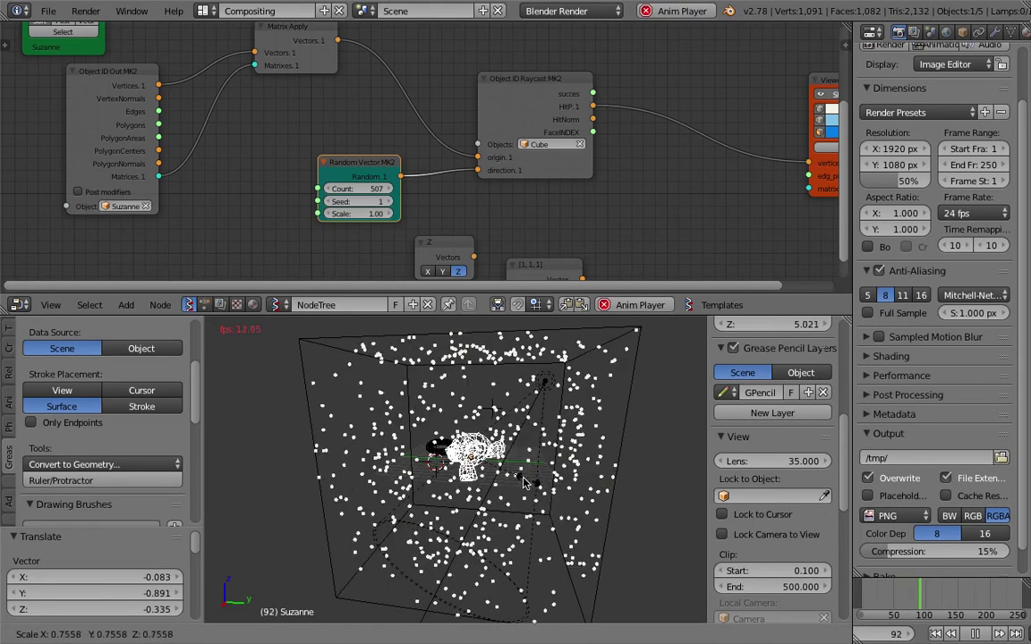
left_click(593, 497)
Hide the 3D view's tool shelf and rotate Suzanne freely in trackball mode, stopping the animation once the rotation is set
middle_click_drag(593, 497, 317, 428)
left_click_drag(202, 371, 1, 385)
middle_click_drag(336, 454, 555, 499)
key("r")
key("r")
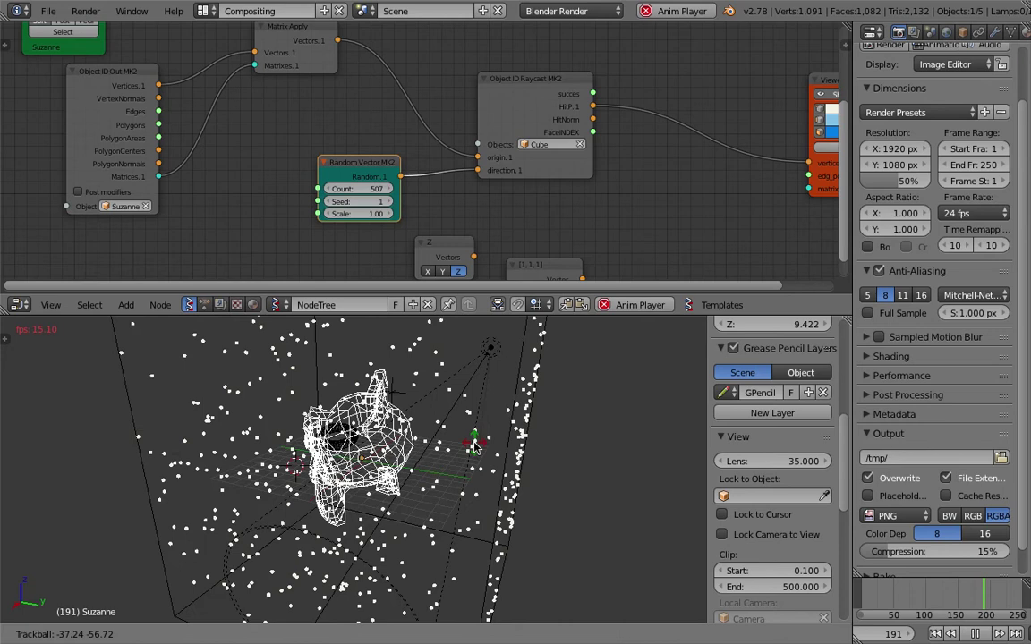
left_click(591, 561)
key("alt+a")
Save the file and rotate Suzanne once more inside the cube
middle_click_drag(594, 564, 325, 513)
scroll(468, 455, "down", 2)
key("ctrl+s")
left_click(469, 453)
key("r")
left_click(356, 508)
Insert a KDT Closest Edges node after the Raycast's HitP, feeding its edges and the HitP points into Viewer Draw
middle_click_drag(641, 152, 536, 170)
key("alt+space")
type("ed")
key("BackSpace")
key("BackSpace")
type("kd")
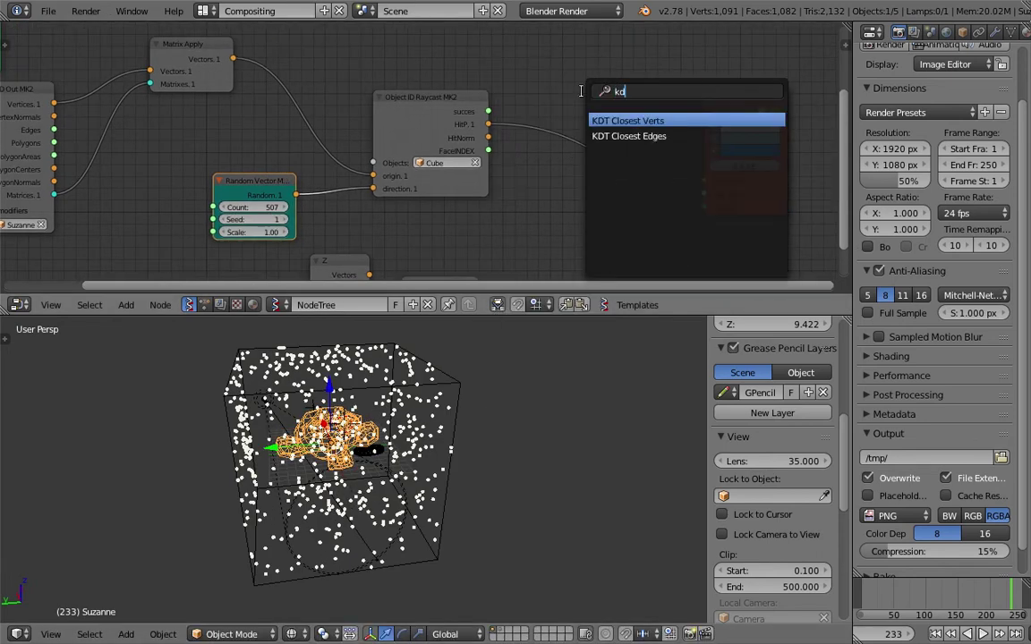
key("Down")
key("Return")
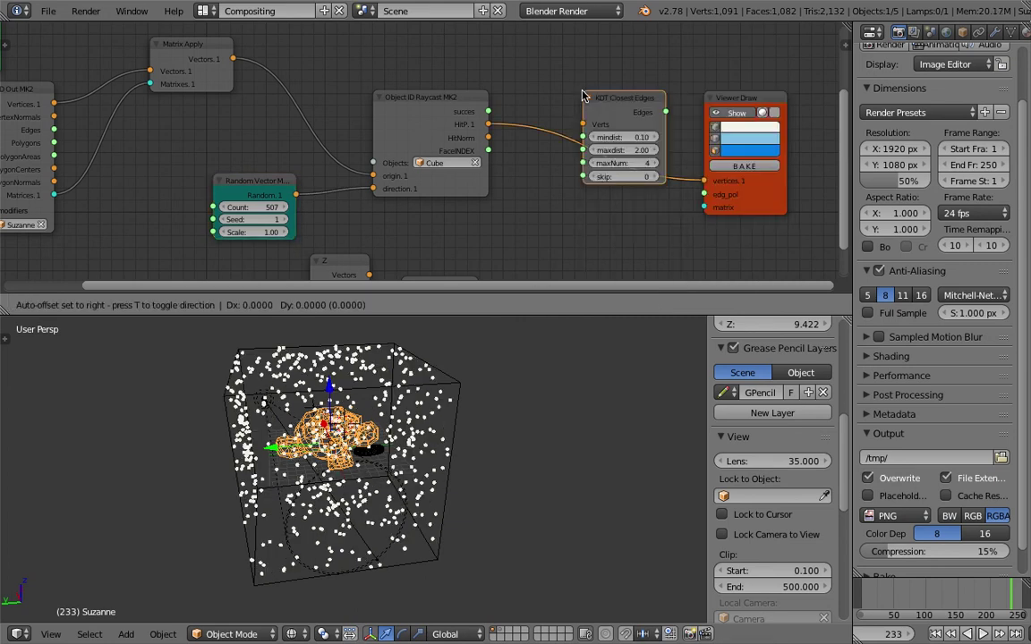
left_click(564, 97)
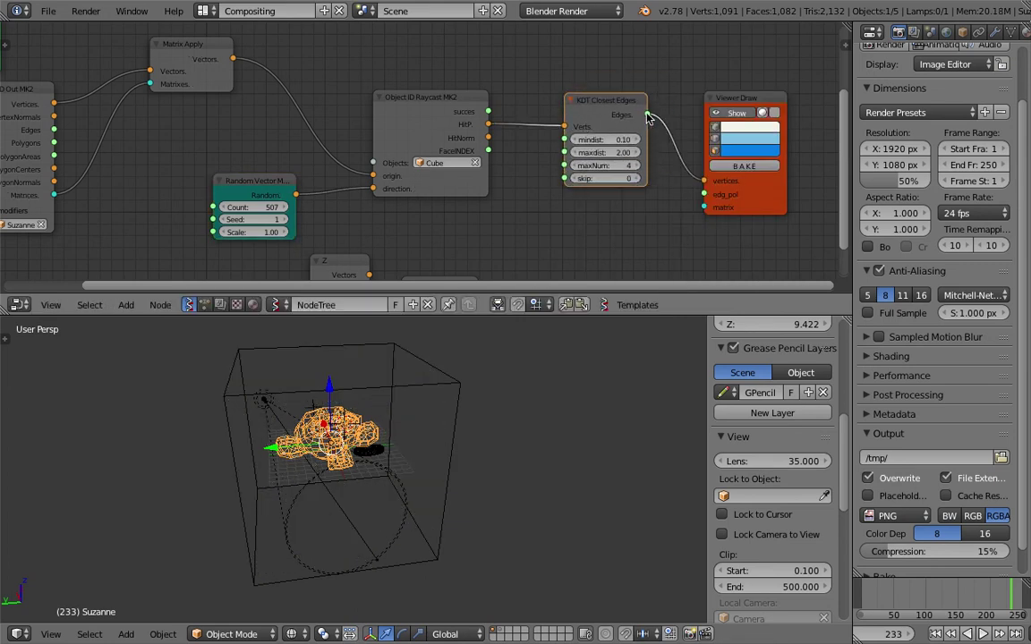
left_click_drag(491, 124, 702, 182)
Play the animation, rotate Suzanne freely and scale her down to about 0.67
mouse_move(548, 443)
middle_mouse_down()
mouse_move(274, 427)
mouse_move(238, 400)
mouse_move(298, 396)
mouse_move(535, 454)
middle_mouse_up()
left_click(983, 633)
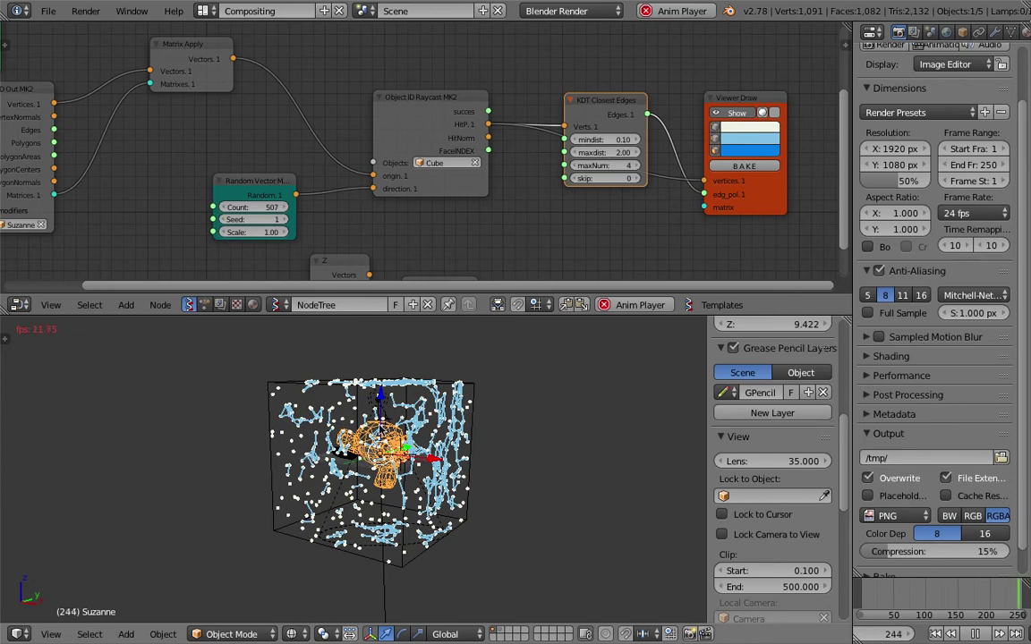
key("r")
key("r")
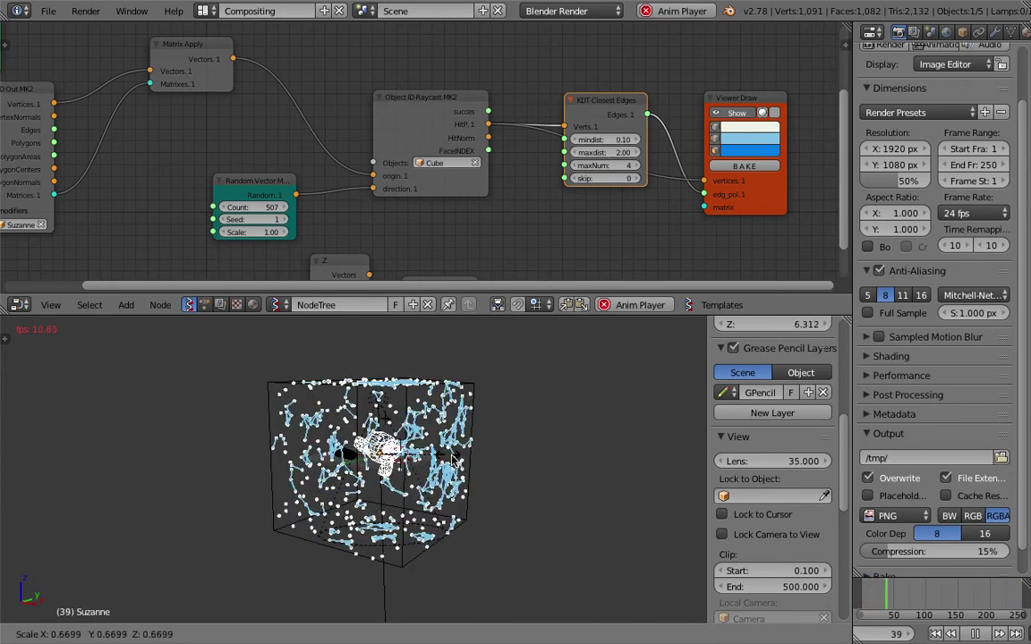
left_click(476, 431)
Scale the enclosing cube up to a Z dimension of about 42.83, stop playback, and apply the cube's location and scale
right_click(475, 430)
key("s")
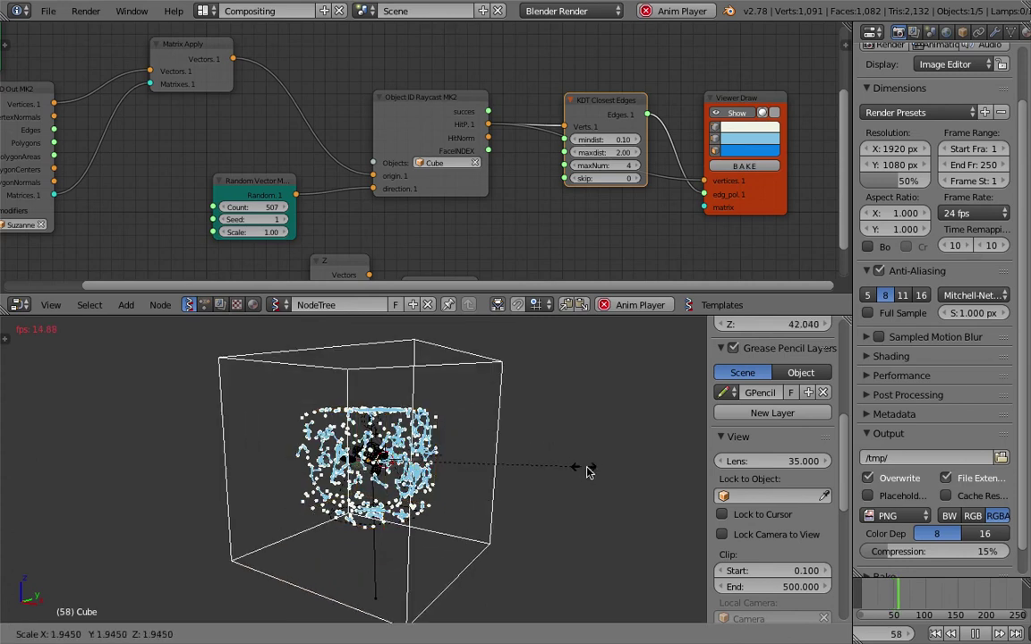
left_click(588, 472)
key("ctrl+a")
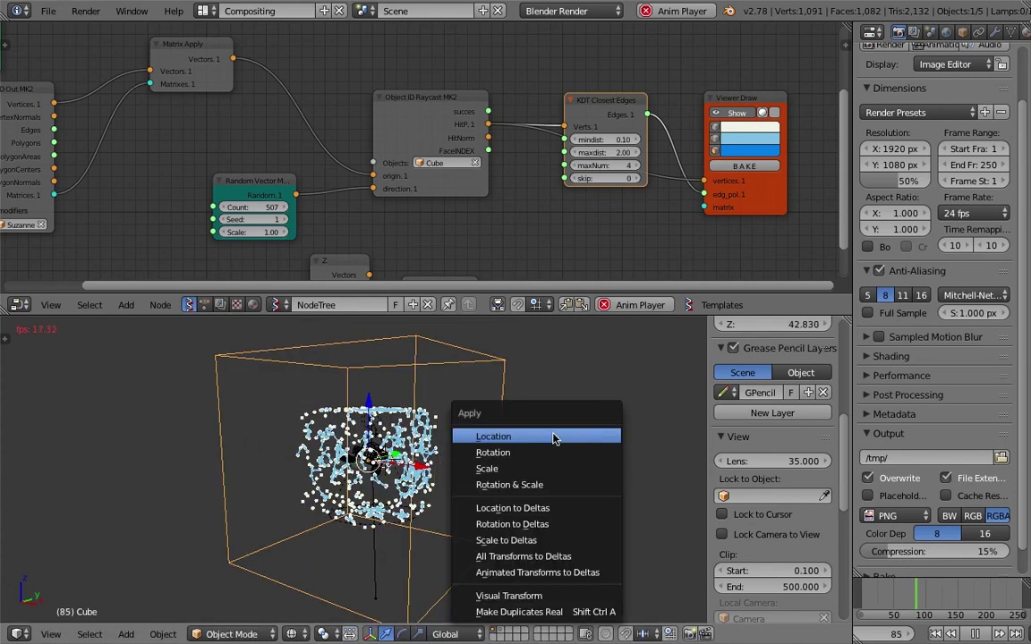
left_click(553, 437)
left_click(877, 593)
left_click(970, 636)
middle_click_drag(558, 480, 476, 442)
key("ctrl+a")
left_click(483, 474)
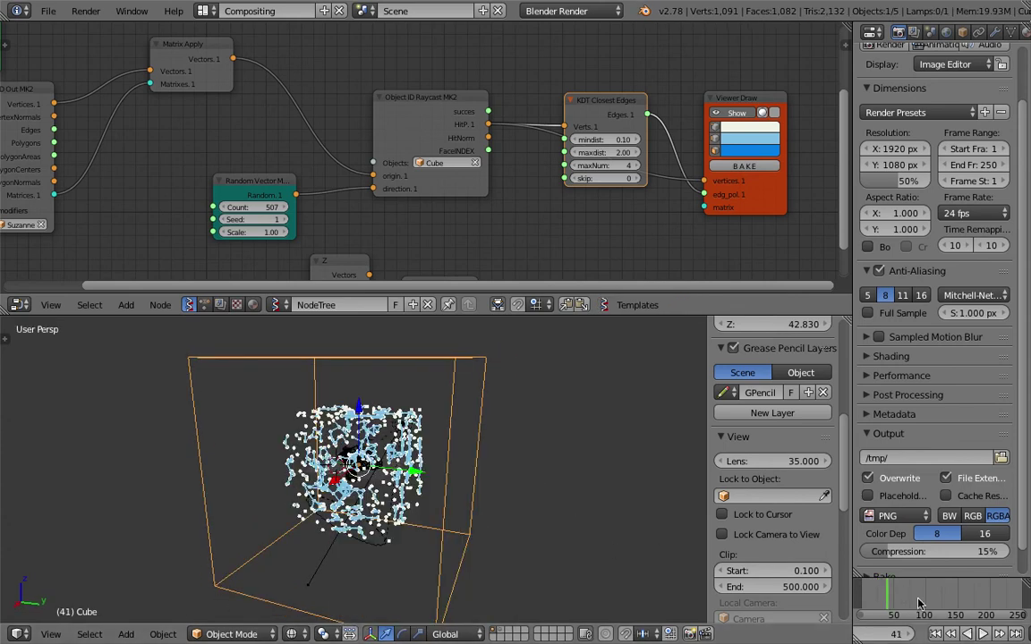
Select Suzanne inside the enlarged cube
middle_click_drag(318, 438, 435, 469)
right_click(349, 456)
right_click(371, 455)
middle_click_drag(370, 456, 468, 459)
Rearrange the Object ID Out, Raycast, KDT Closest Edges and Viewer Draw nodes into a clearer layout and select the Random Vector node
middle_click_drag(137, 155, 310, 139)
left_click_drag(209, 76, 267, 54)
middle_click_drag(286, 75, 172, 150)
scroll(460, 164, "up", 1)
middle_click_drag(460, 164, 456, 113)
left_click_drag(474, 111, 458, 88)
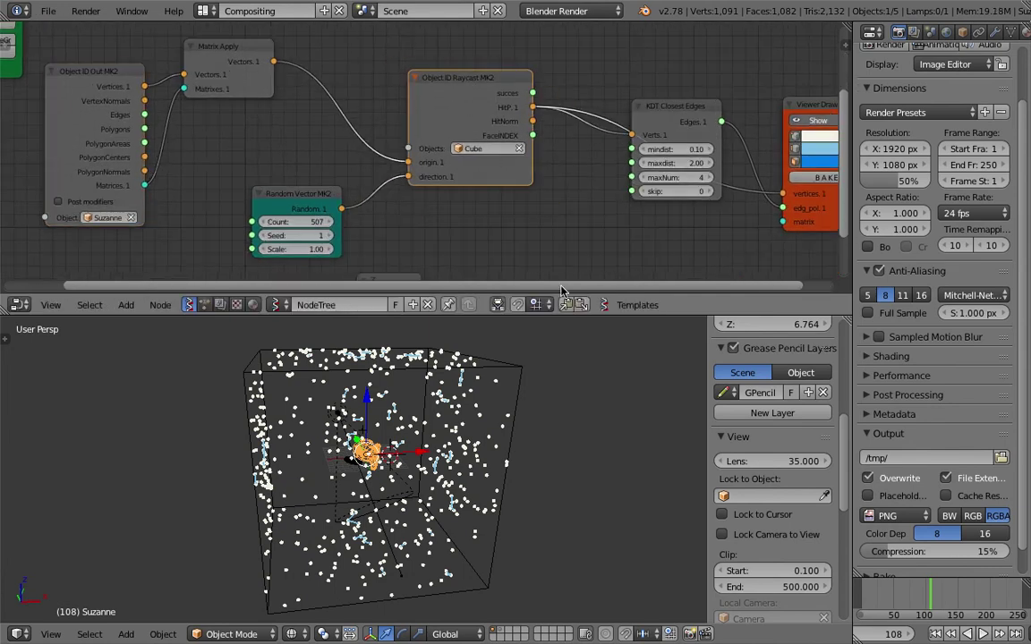
middle_click_drag(513, 218, 471, 207)
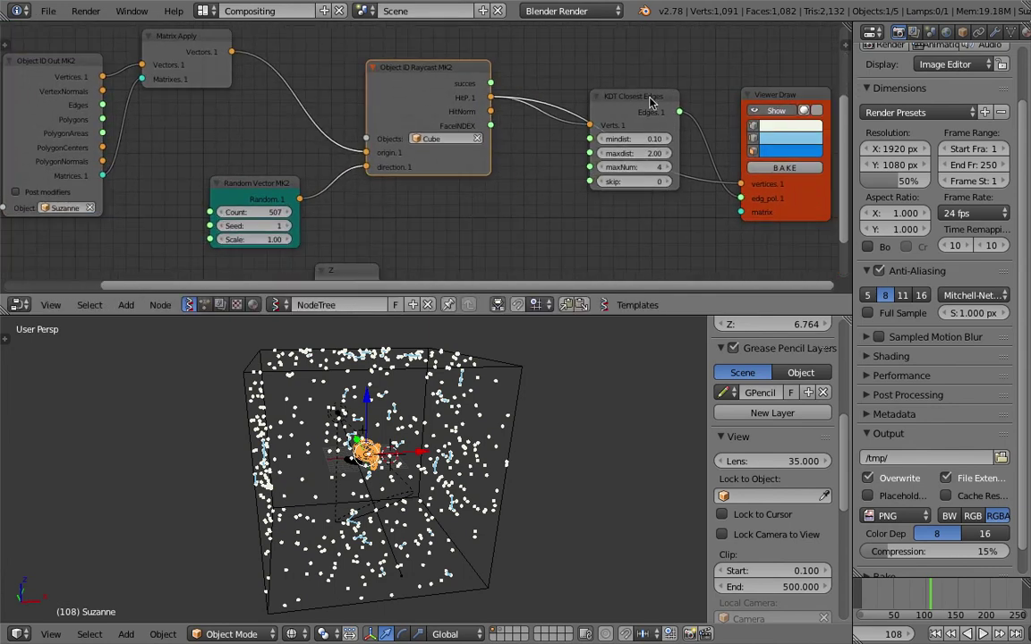
left_click_drag(651, 103, 607, 165)
left_click_drag(784, 92, 725, 50)
left_click(269, 195)
Search the node list for "object id" and examine the matching Object ID nodes
middle_click_drag(457, 104, 397, 255)
key("shift+a")
left_click(459, 107)
type("object id")
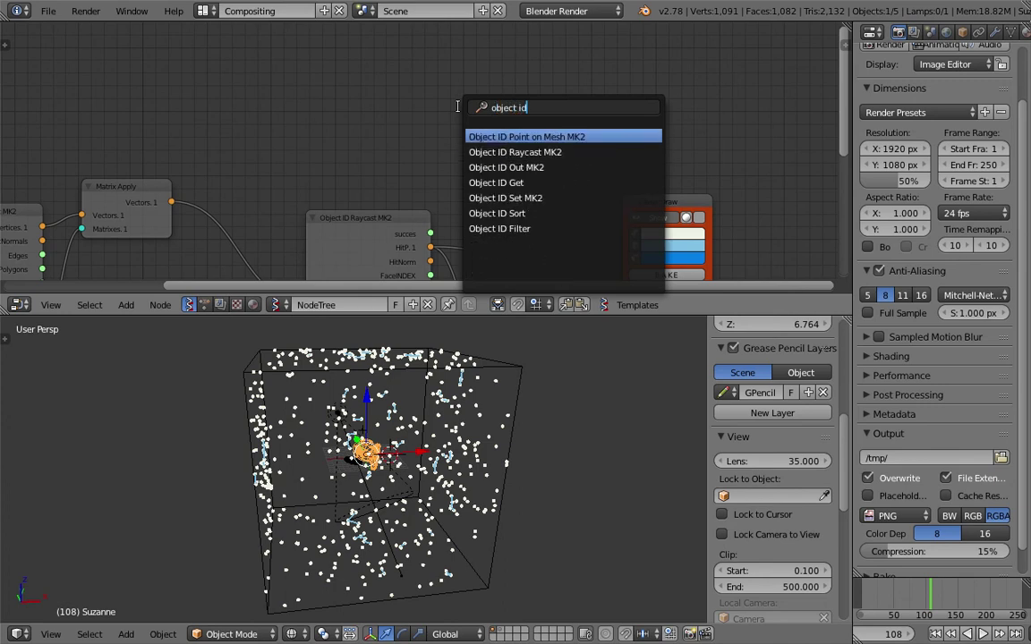
key("Down")
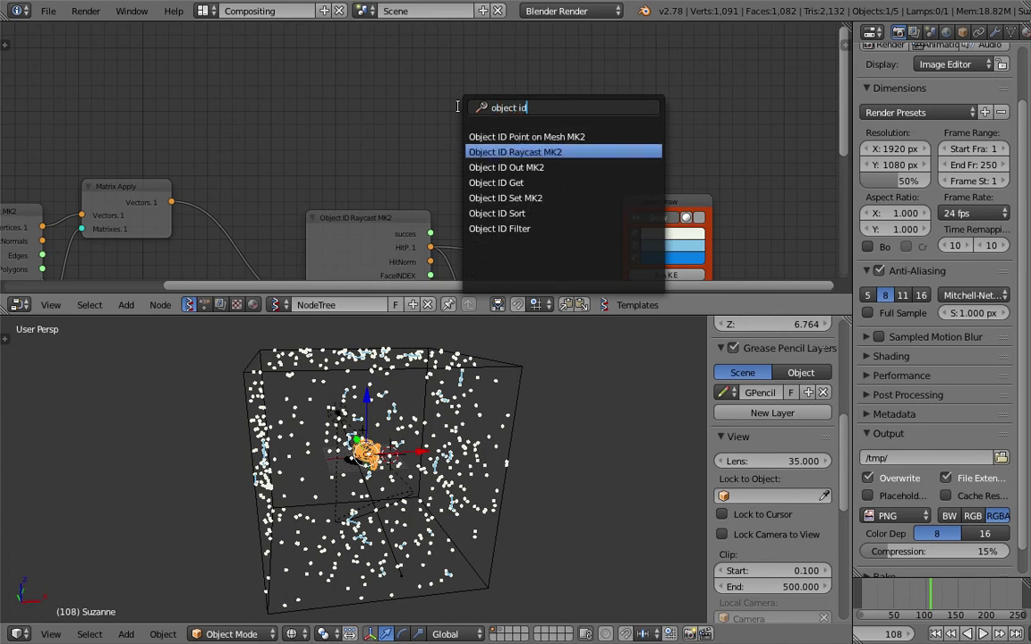
key("Up")
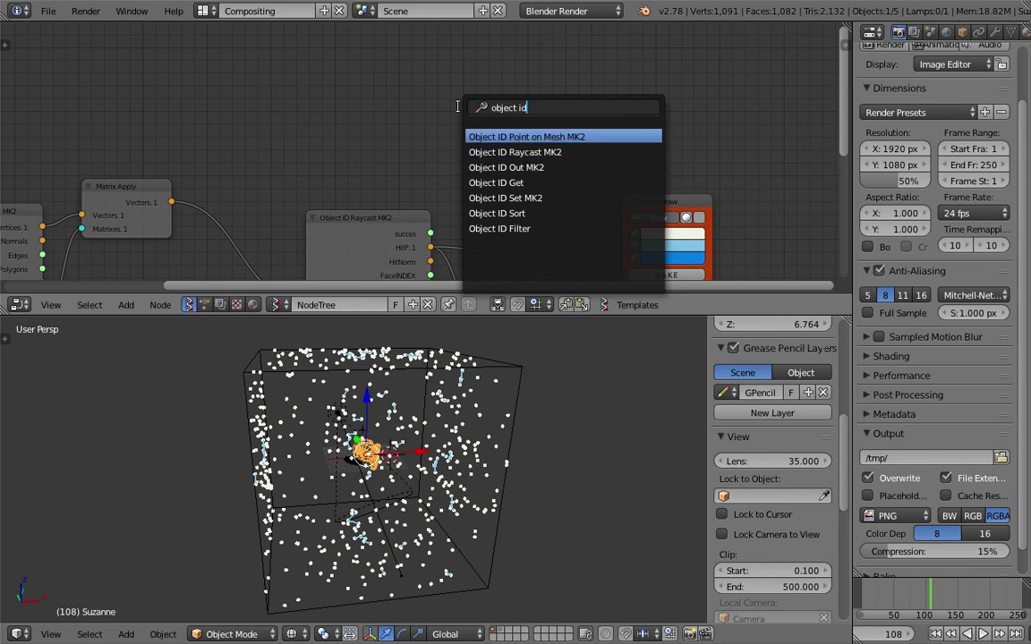
key("Down")
key("Down")
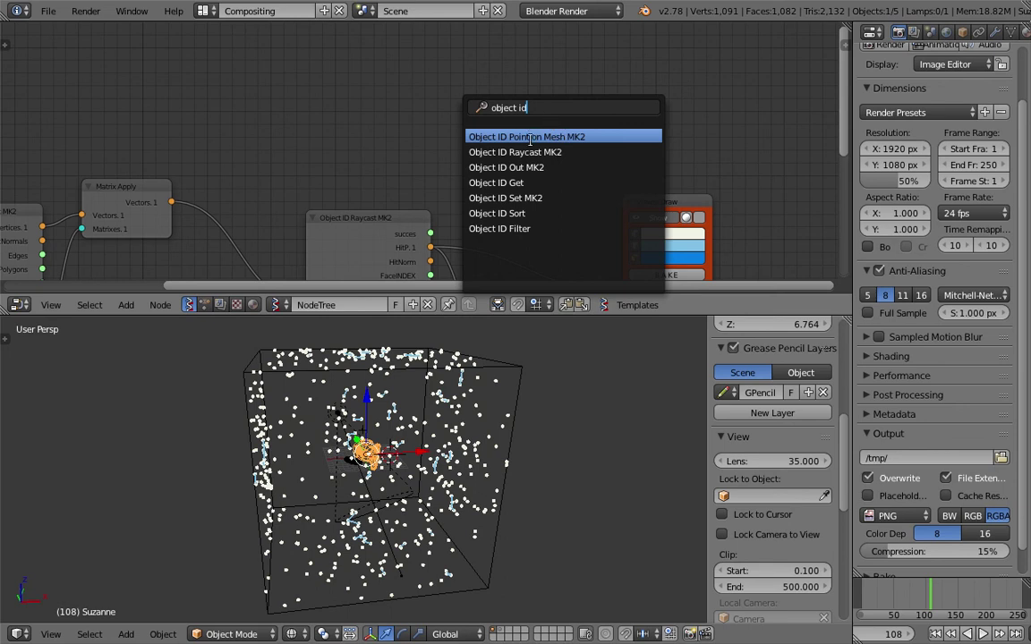
Sketch a large circle with inward arrows around a smaller closed outline beside the cube with Grease Pencil
middle_click_drag(432, 424, 409, 482)
left_click(402, 480)
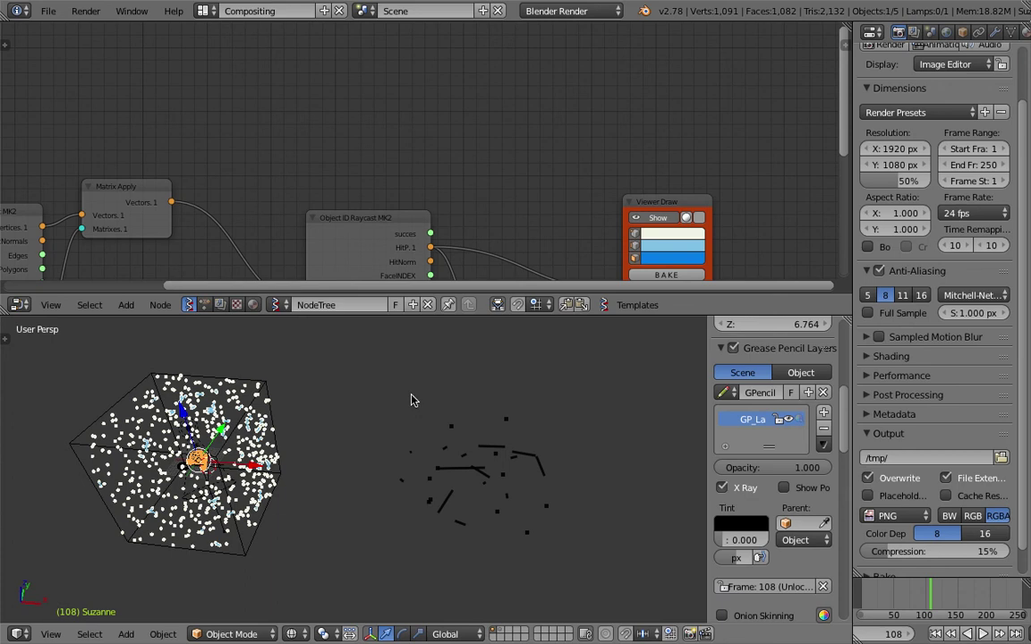
mouse_move(504, 580)
left_mouse_down()
mouse_move(637, 420)
mouse_move(417, 349)
left_mouse_up()
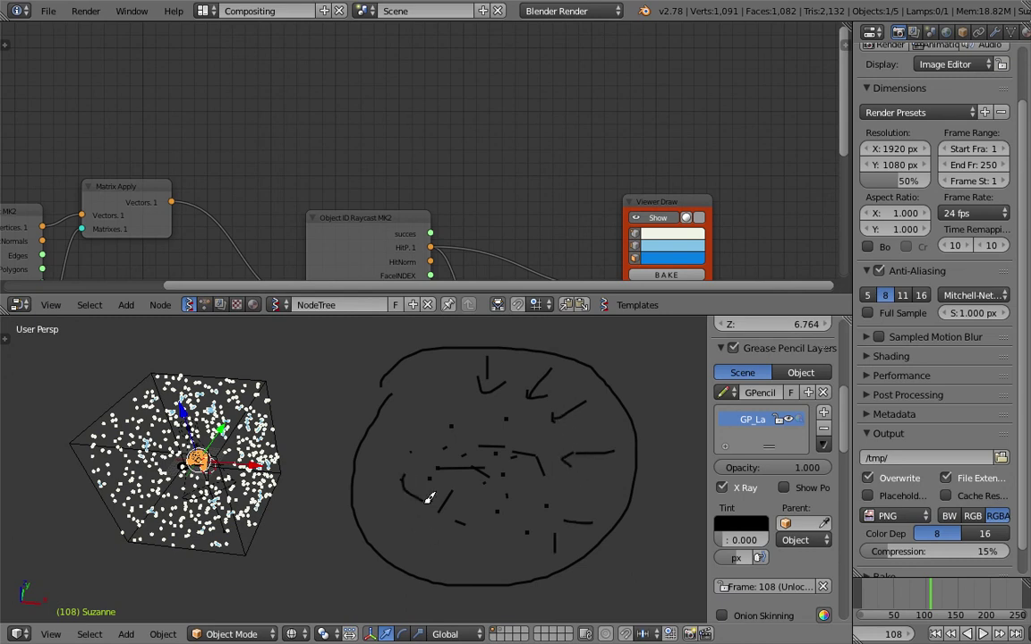
mouse_move(531, 528)
left_mouse_down()
mouse_move(530, 428)
mouse_move(425, 454)
left_mouse_up()
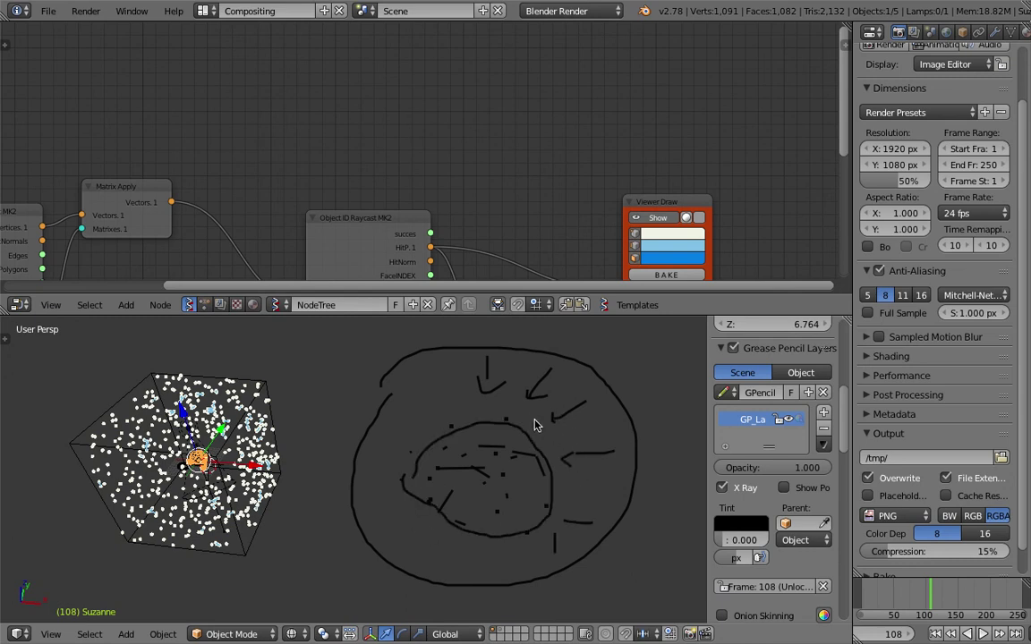
mouse_move(478, 417)
left_mouse_down()
mouse_move(478, 541)
mouse_move(442, 433)
mouse_move(505, 522)
left_mouse_up()
scroll(583, 484, "down", 2)
mouse_move(565, 483)
middle_mouse_down()
mouse_move(472, 482)
mouse_move(490, 476)
mouse_move(347, 416)
mouse_move(600, 414)
mouse_move(527, 426)
mouse_move(593, 421)
mouse_move(557, 460)
mouse_move(713, 421)
middle_mouse_up()
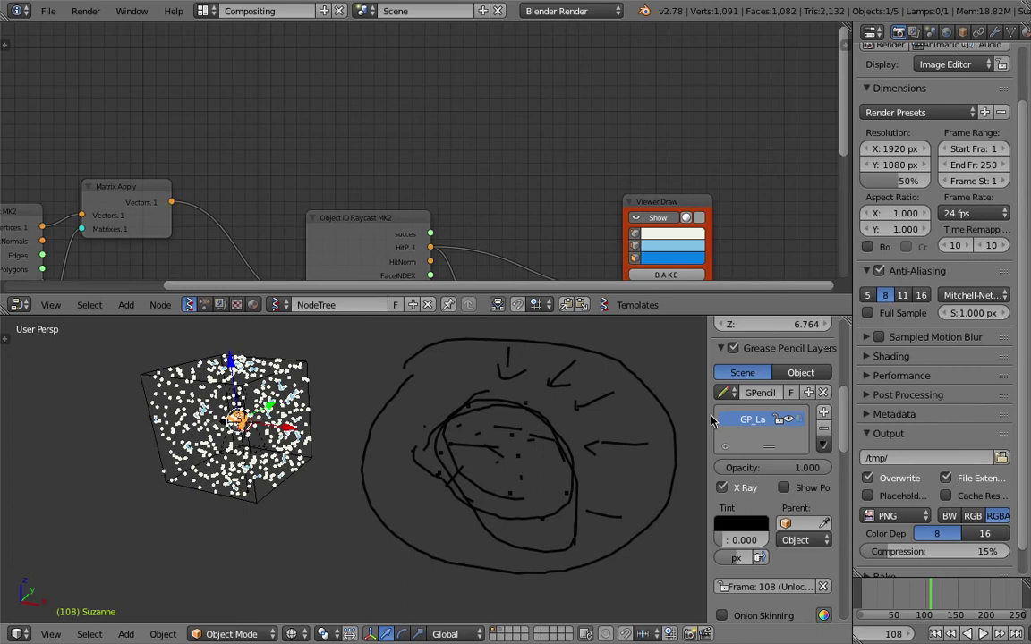
Delete the Grease Pencil layer that holds the sketch
left_click(823, 433)
mouse_move(420, 393)
middle_mouse_down()
mouse_move(398, 398)
mouse_move(416, 414)
mouse_move(267, 462)
mouse_move(496, 490)
mouse_move(475, 471)
middle_mouse_up()
scroll(497, 490, "down", 5)
scroll(475, 472, "up", 2)
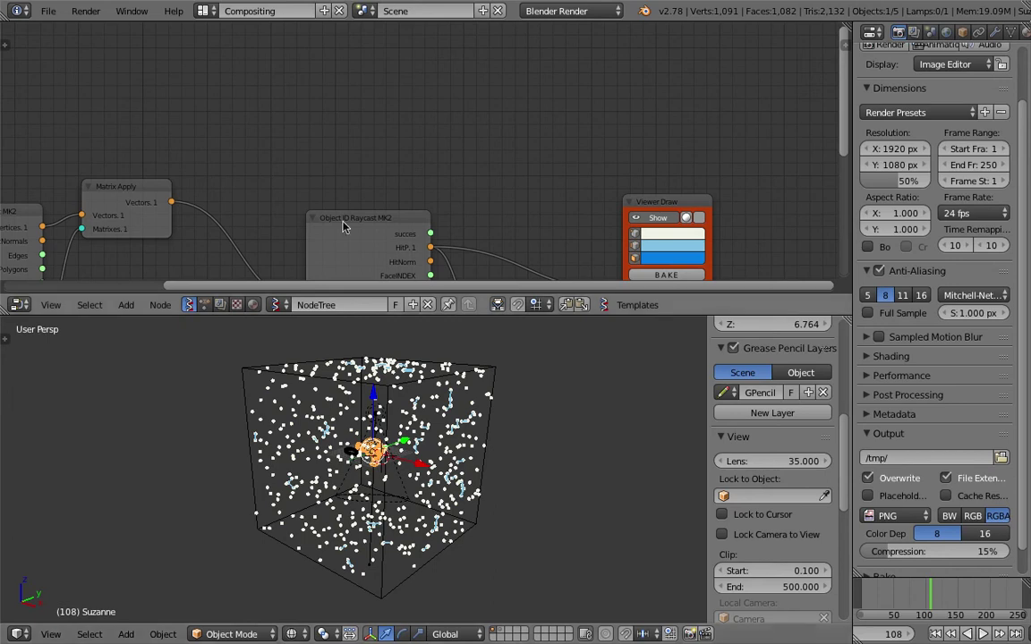
Add a Cast modifier to Suzanne and open its cast type choices
scroll(391, 131, "up", 5)
middle_click_drag(371, 132, 375, 100)
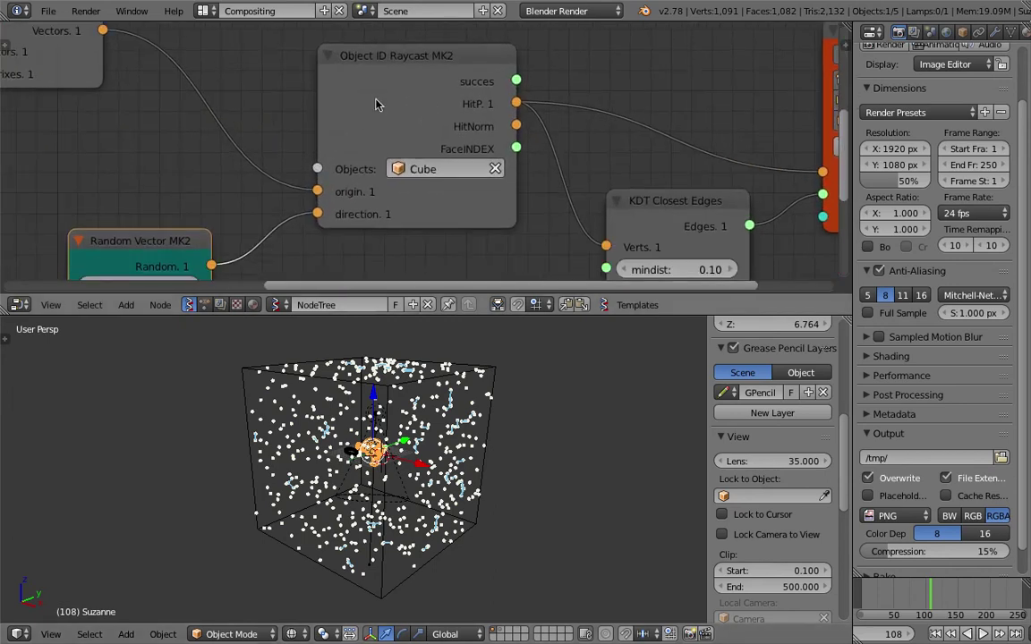
middle_click_drag(542, 462, 481, 476)
scroll(466, 472, "down", 1)
right_click(319, 535)
right_click(397, 463)
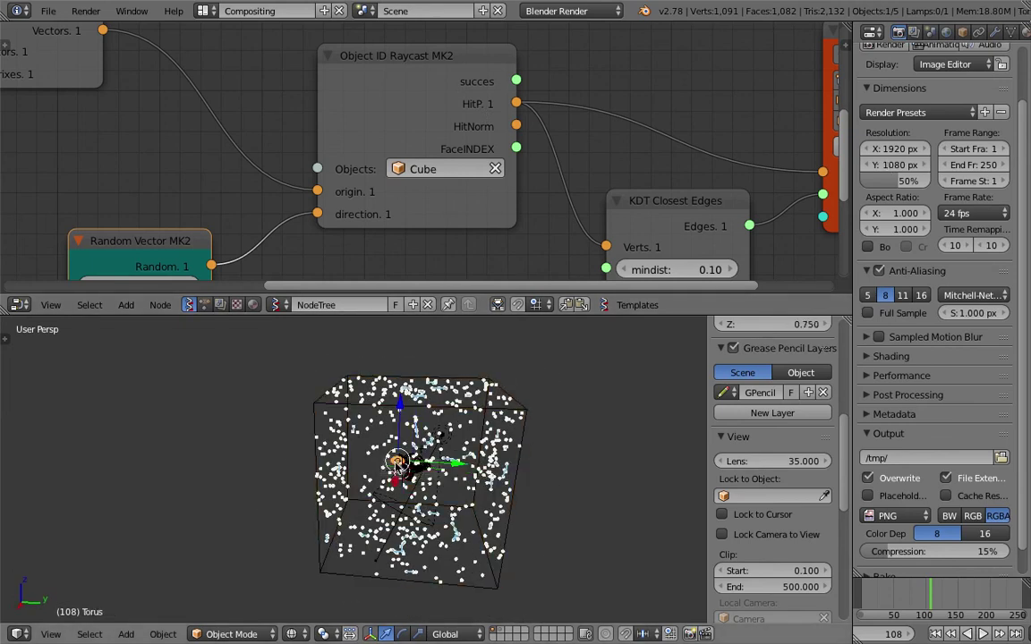
right_click(414, 464)
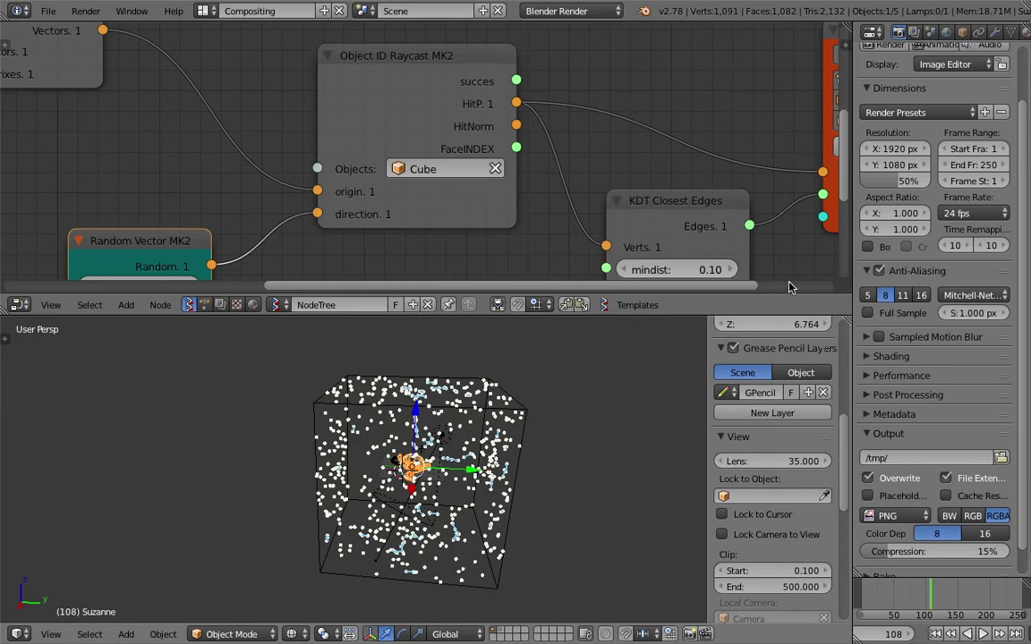
left_click(991, 32)
left_click(973, 86)
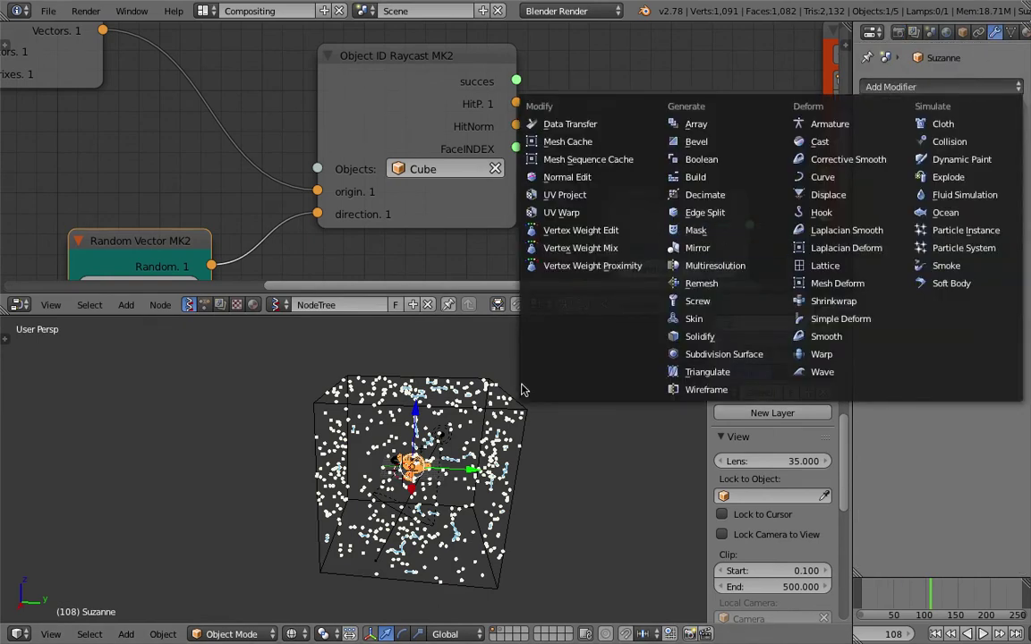
key("Escape")
left_click(895, 86)
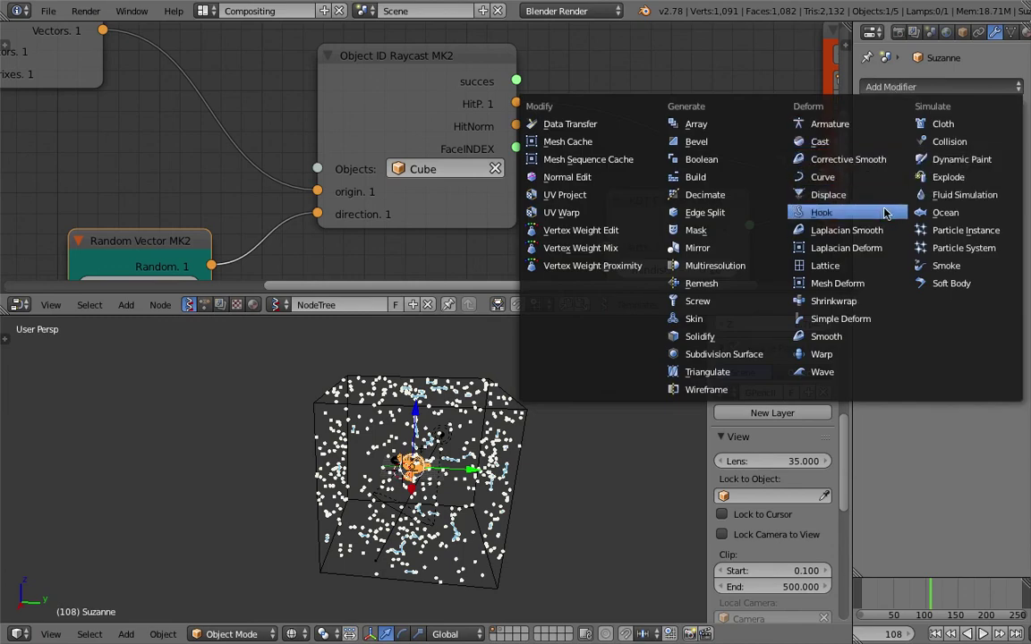
left_click(848, 141)
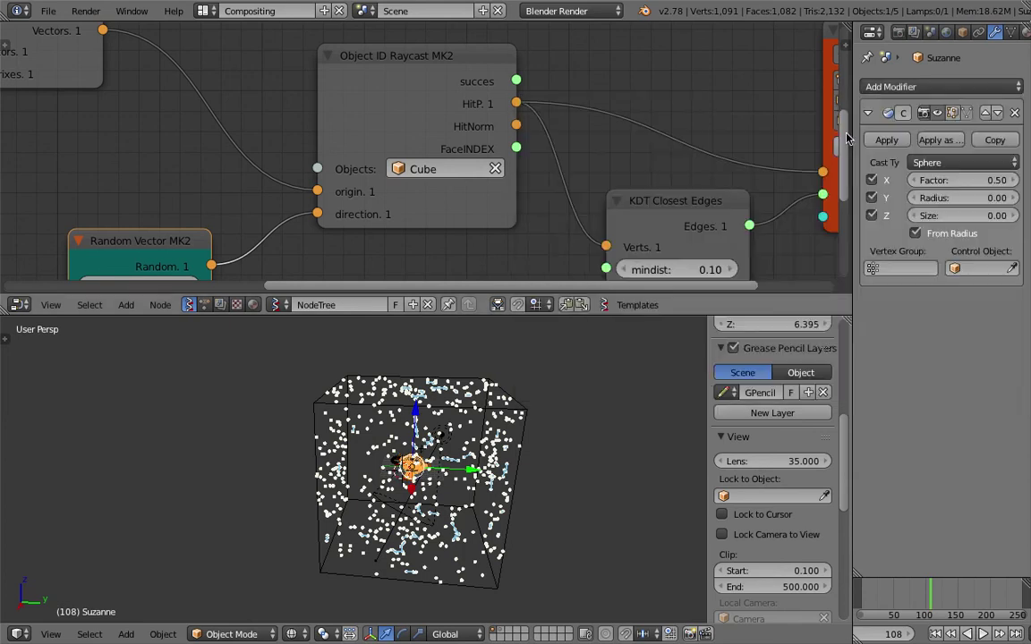
left_click(948, 162)
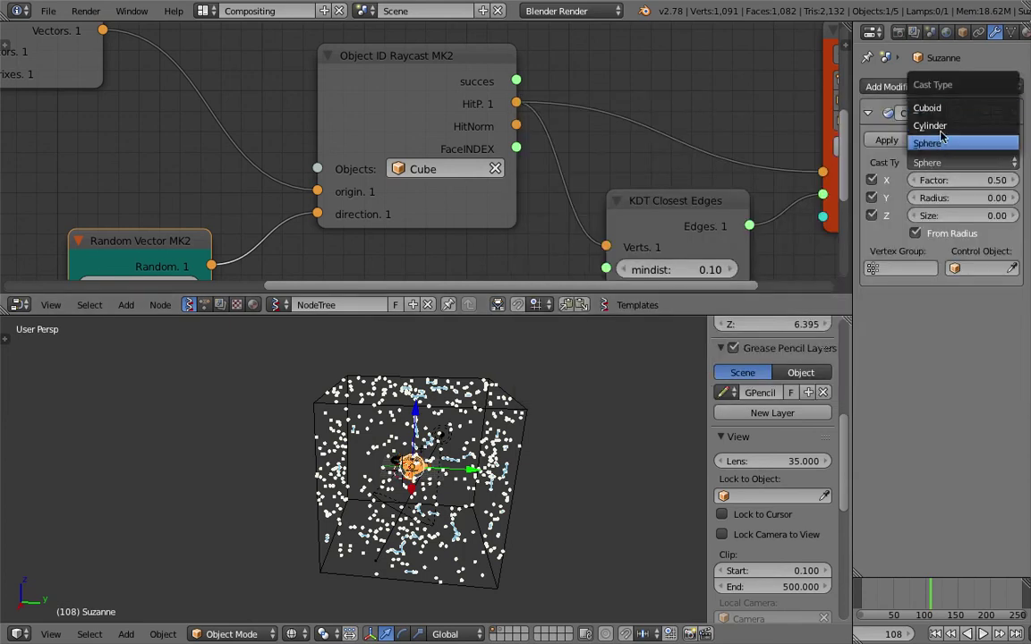
Delete the large cube enclosing Suzanne
middle_click_drag(520, 496, 506, 452)
right_click(551, 430)
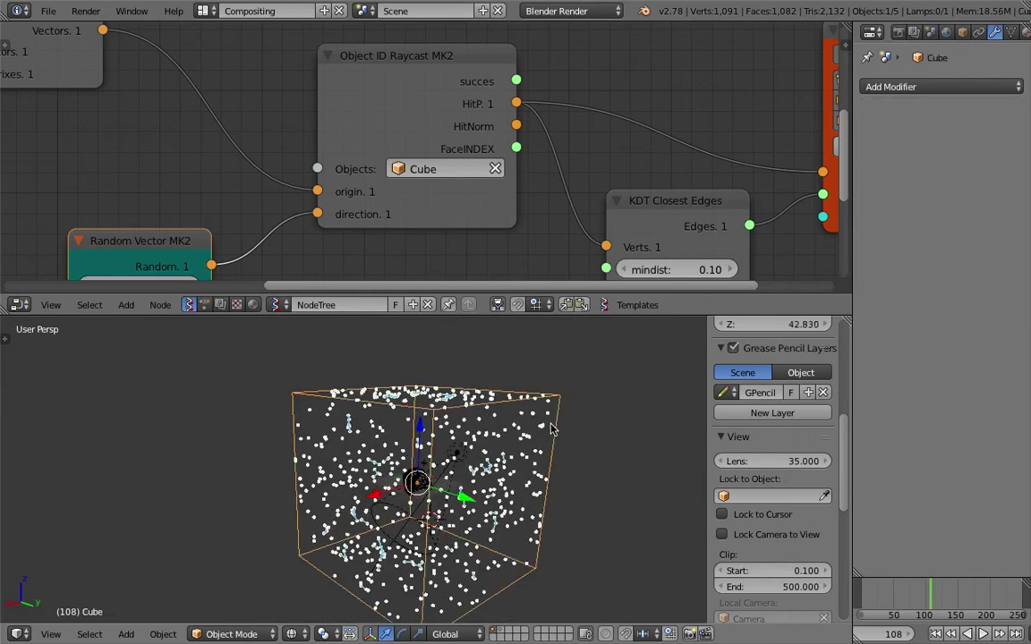
key("Delete")
Add a UV sphere and reset its location to the world origin
left_click(543, 462)
key("shift+a")
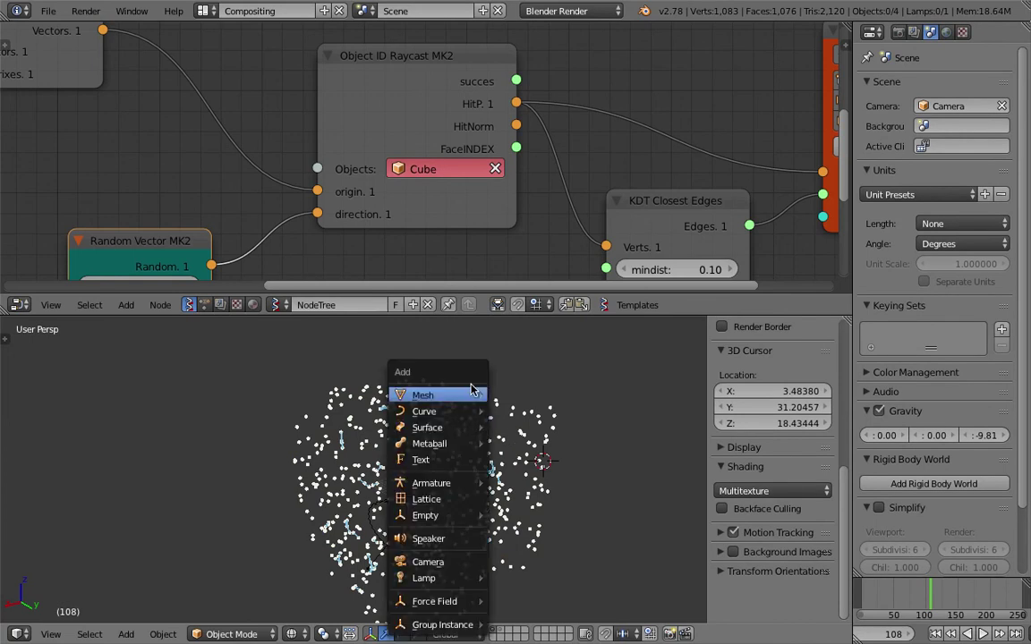
mouse_move(473, 394)
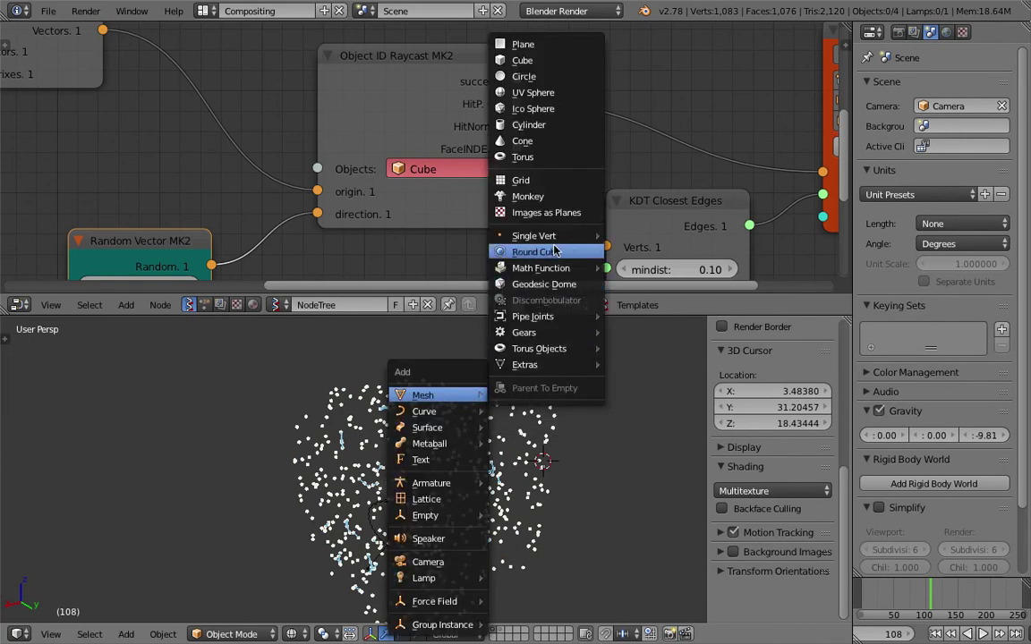
left_click(533, 92)
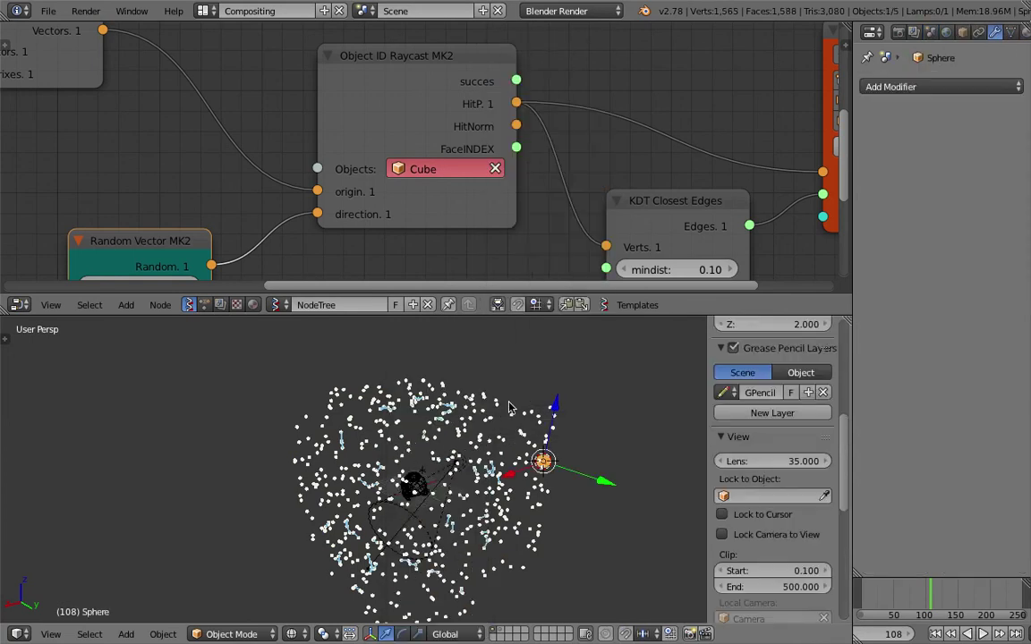
key("alt+g")
Scale the sphere up around Suzanne to about 24.4 units in Z and apply its scale
key("s")
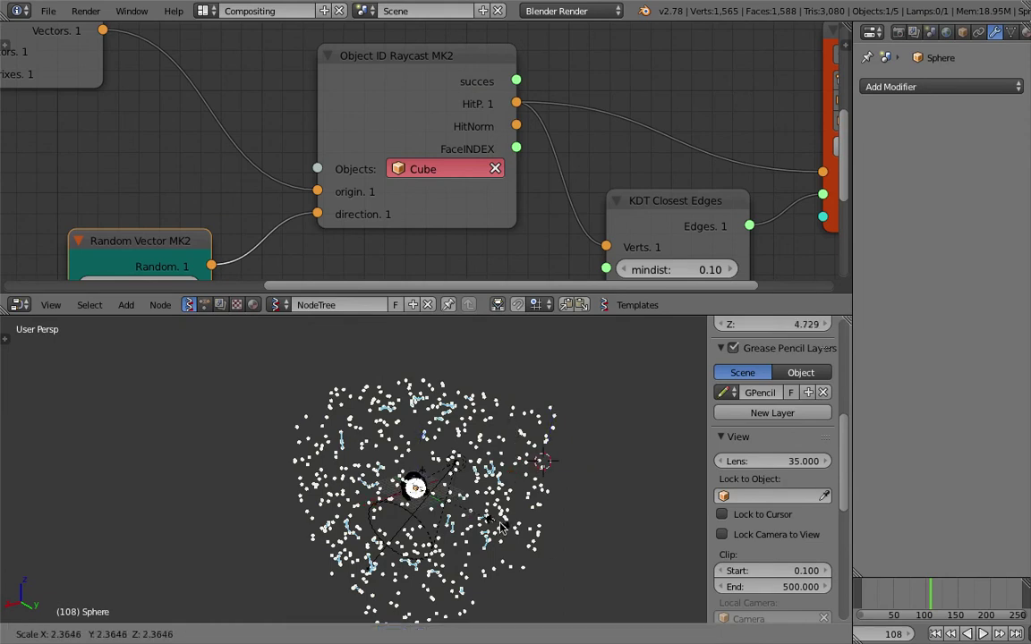
left_click(613, 577)
key("s")
left_click(583, 545)
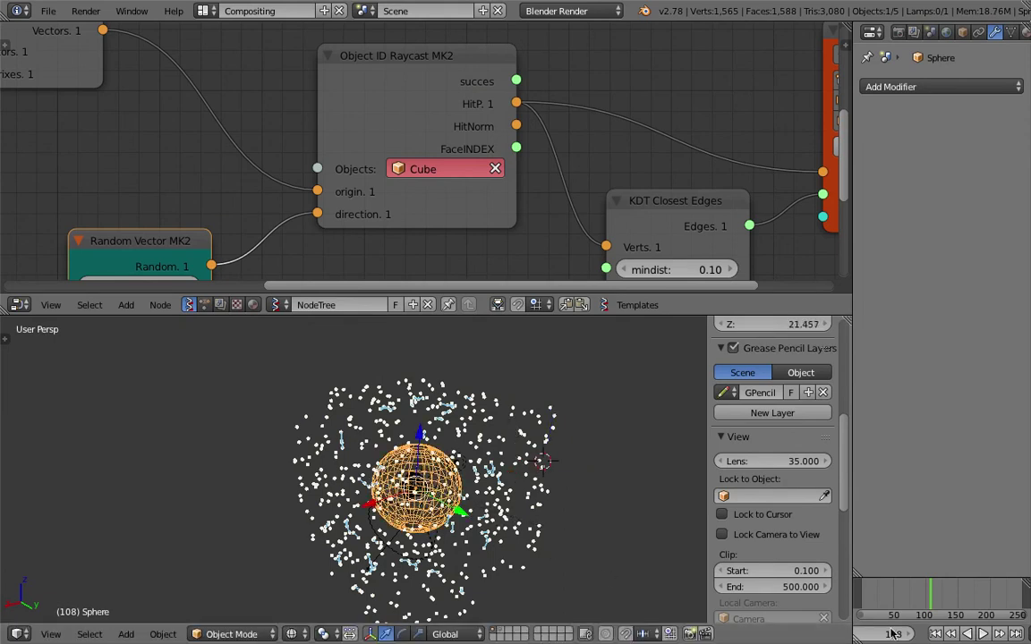
key("s")
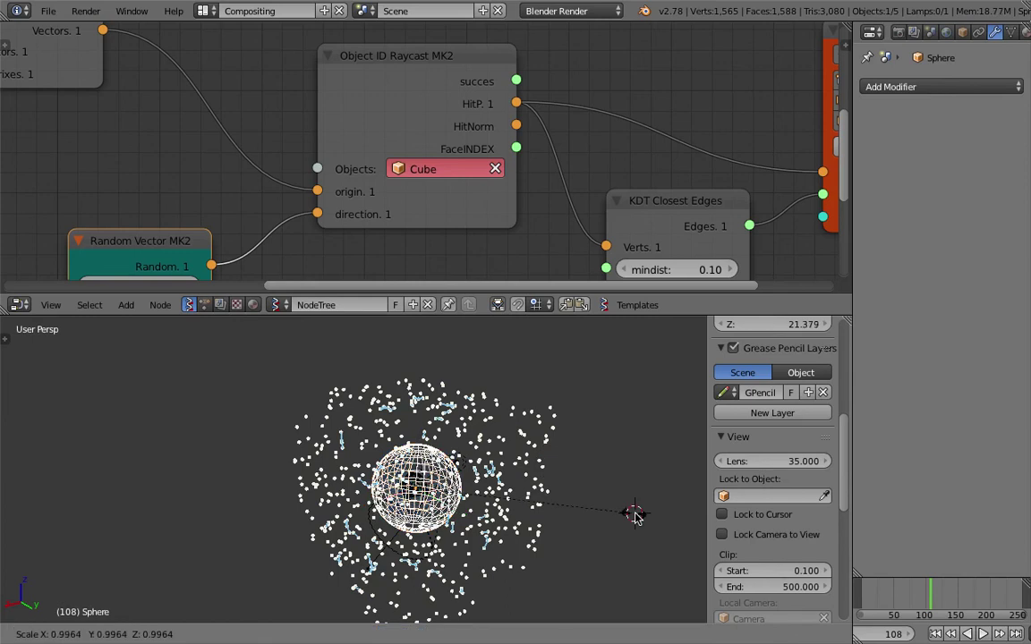
left_click(662, 534)
key("ctrl+a")
left_click(618, 482)
Set the target object of the Object ID Raycast MK2 node to Sphere
left_click(438, 169)
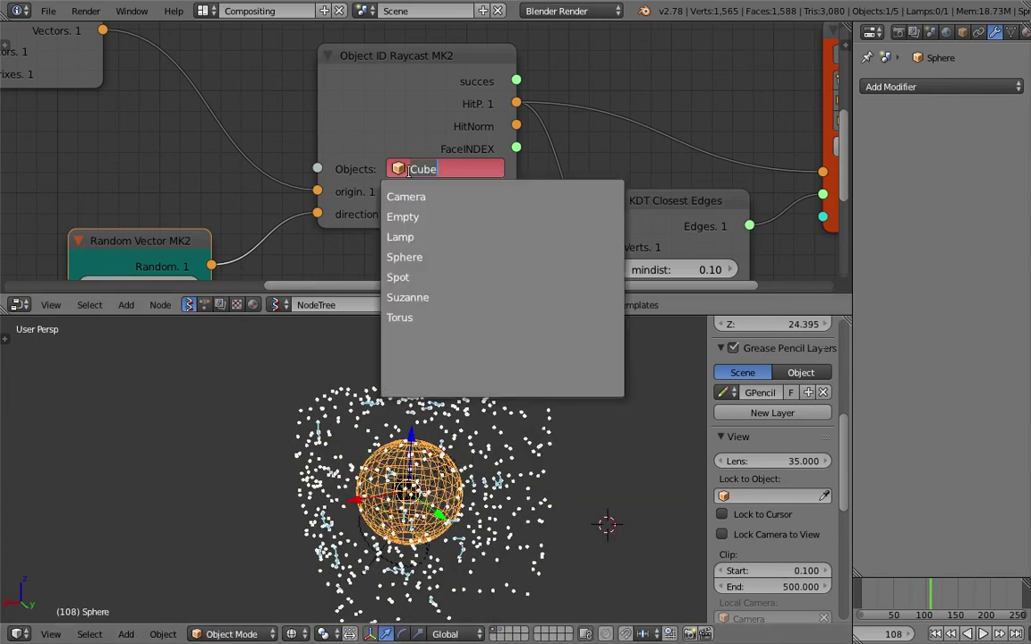
left_click(429, 260)
middle_click_drag(512, 476, 365, 473)
scroll(358, 472, "up", 6)
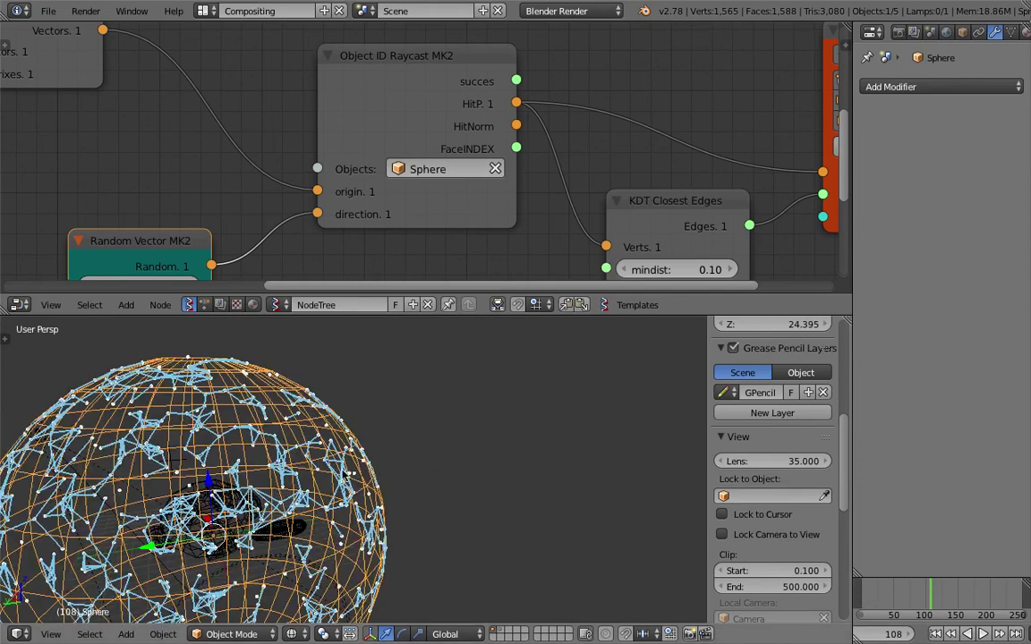
middle_click_drag(254, 521, 337, 442, "shift")
Select Suzanne and link the Object ID Out node's Polygons output to Viewer Draw's edg_pol input
right_click(300, 398)
middle_click_drag(255, 410, 304, 391)
scroll(345, 164, "down", 8)
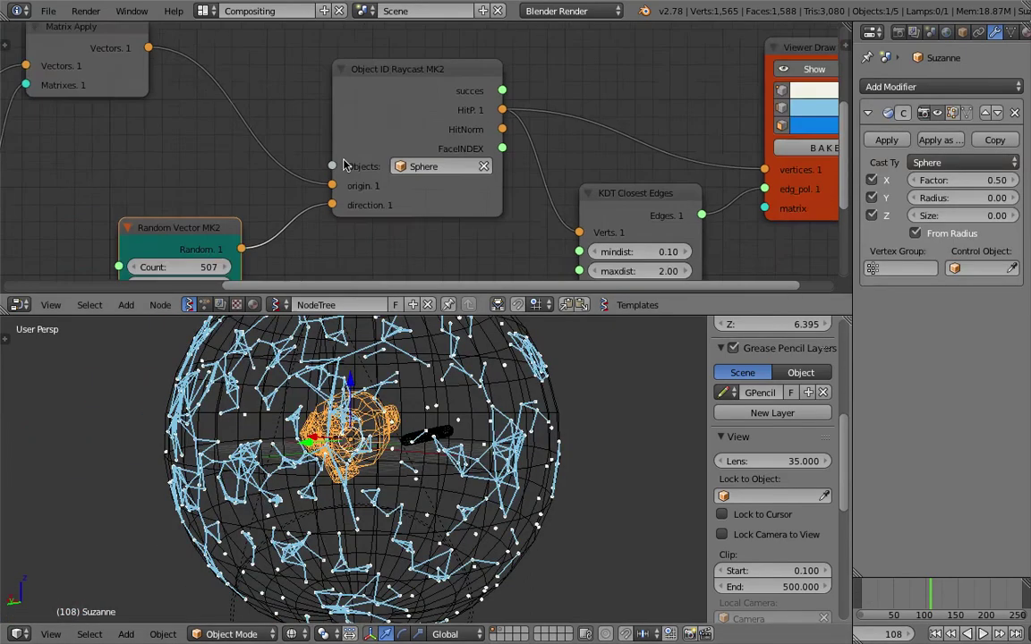
left_click_drag(422, 111, 437, 91)
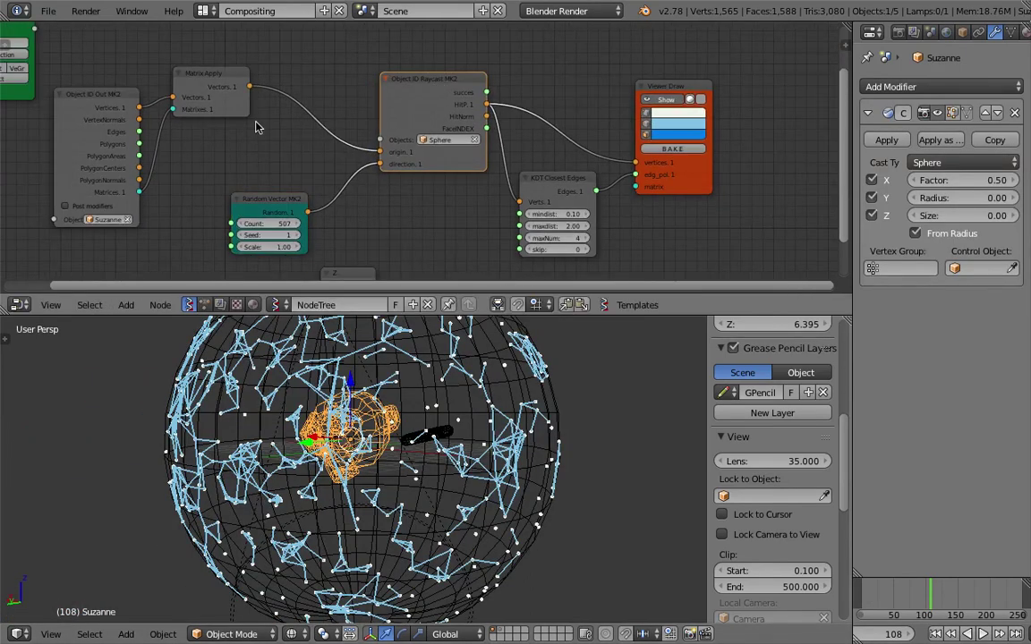
mouse_move(139, 143)
left_mouse_down()
mouse_move(391, 150)
mouse_move(635, 175)
left_mouse_up()
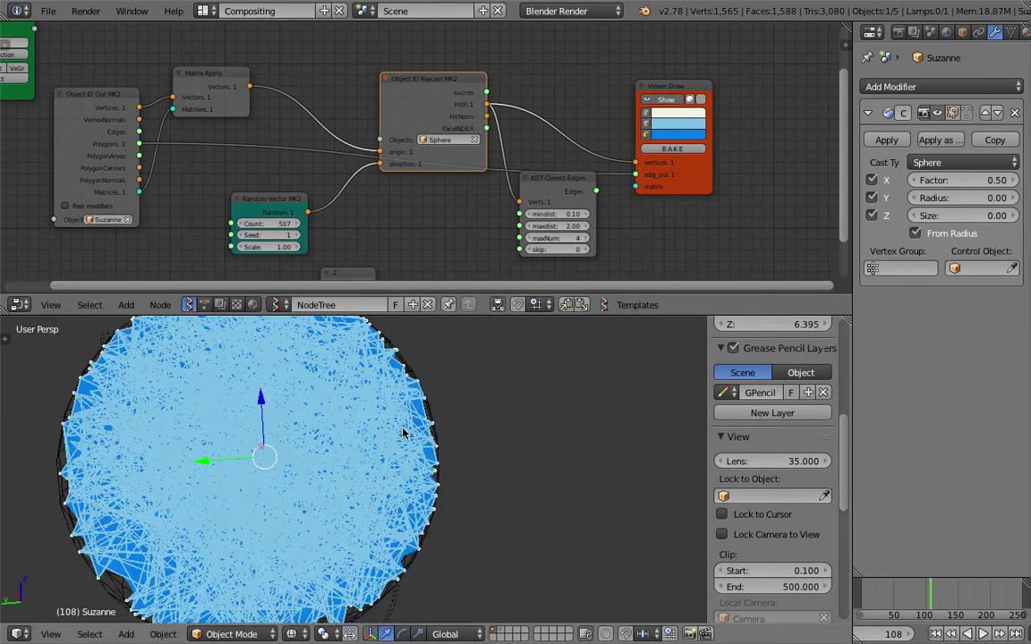
Select the sphere and split the Properties editor to show an Outliner above it
right_click(459, 410)
left_click_drag(1025, 32, 1020, 170)
left_click(872, 32)
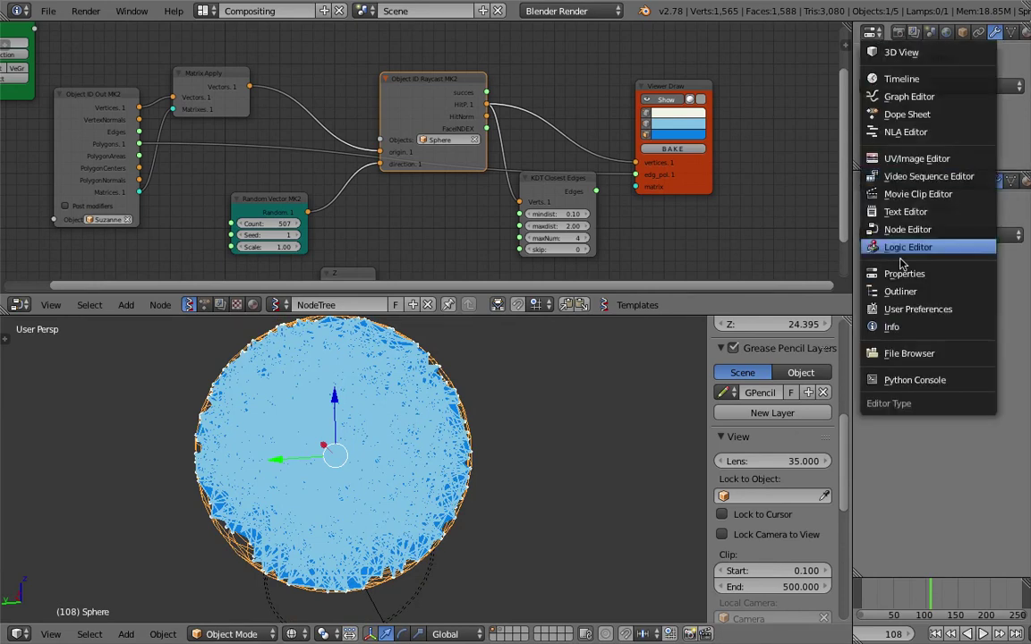
left_click(901, 292)
scroll(928, 115, "down", 3)
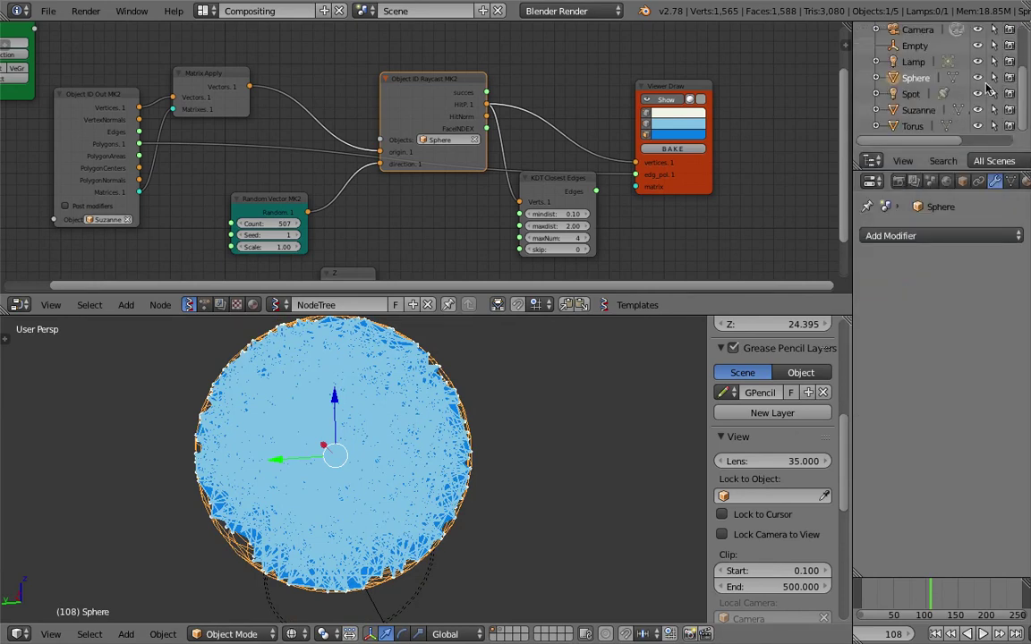
Hide the sphere in the viewport and set the viewport shading to solid
left_click(977, 79)
key("a")
mouse_move(426, 426)
middle_mouse_down()
mouse_move(446, 444)
mouse_move(502, 425)
middle_mouse_up()
key("z")
key("z")
key("z")
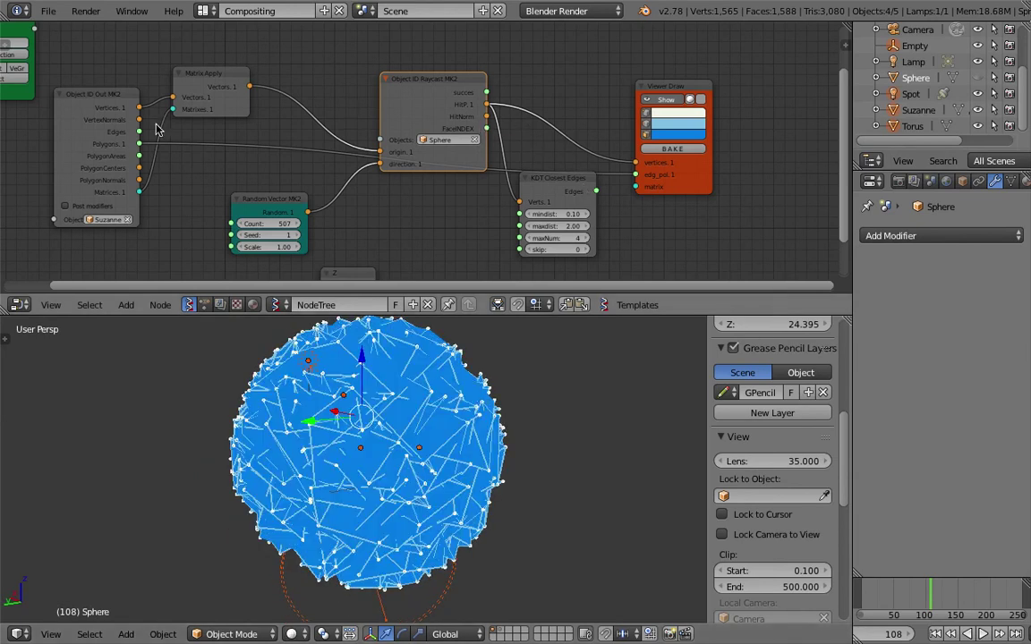
Link the Object ID Out node's Edges output to Viewer Draw's edg_pol input
mouse_move(141, 132)
left_mouse_down()
mouse_move(565, 157)
mouse_move(635, 175)
left_mouse_up()
key("a")
middle_click_drag(571, 432, 559, 468)
Pick an object in the 3D view, move it aside, and select Suzanne
right_click(444, 470)
right_click(448, 464)
middle_click_drag(451, 456, 413, 409)
scroll(424, 429, "up", 5)
scroll(413, 409, "down", 5)
key("g")
left_click(246, 365)
mouse_move(466, 369)
middle_mouse_down()
mouse_move(344, 366)
mouse_move(486, 356)
mouse_move(519, 331)
middle_mouse_up()
right_click(322, 401)
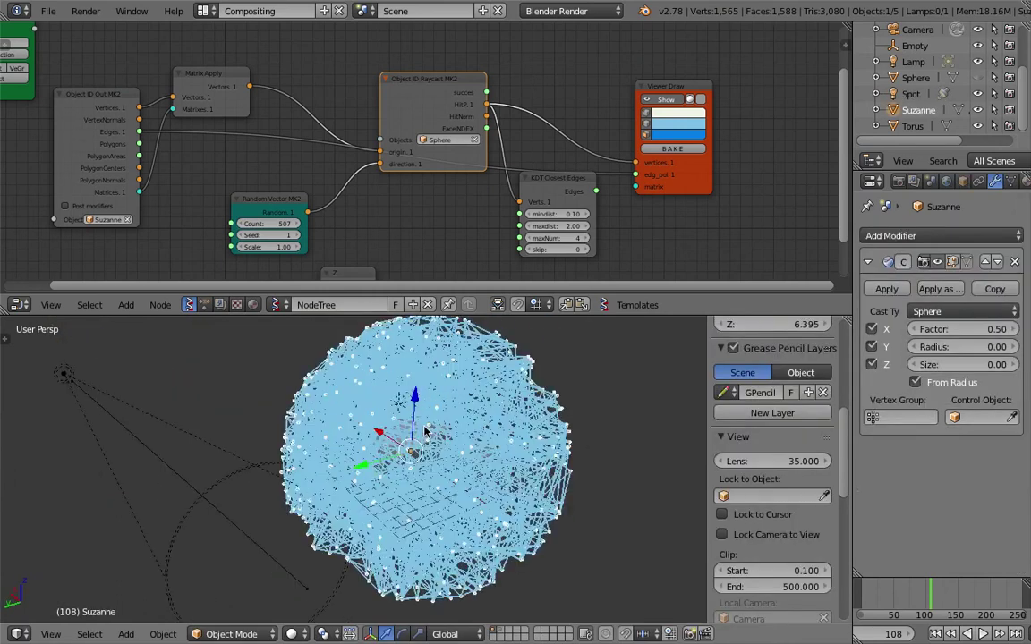
Reconnect the KDT Closest Edges output to Viewer Draw's edg_pol and reposition the KDT and raycast nodes
left_click_drag(595, 191, 635, 175)
middle_click_drag(557, 383, 494, 369)
left_click_drag(547, 175, 552, 193)
left_click_drag(424, 98, 428, 102)
middle_click_drag(421, 358, 437, 391)
scroll(460, 387, "up", 3)
Try Cast modifier factors of 1.15 and 0.20 on Suzanne
right_click(458, 389)
right_click(439, 393)
scroll(443, 395, "up", 4)
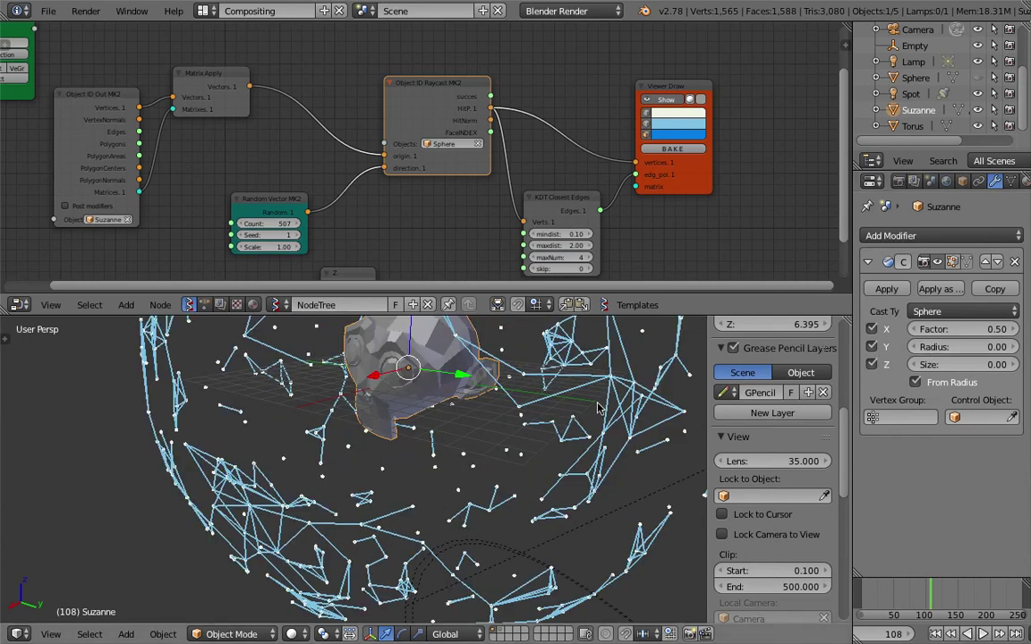
middle_click_drag(598, 408, 564, 403)
scroll(564, 402, "down", 2)
middle_click_drag(556, 354, 563, 399, "shift")
left_click_drag(935, 330, 1007, 329)
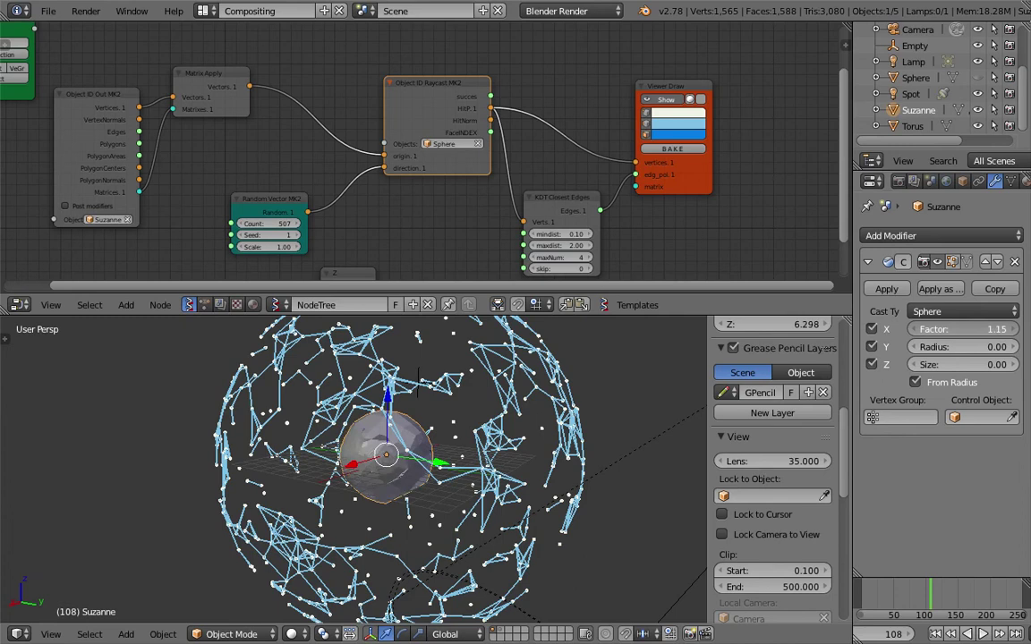
left_click_drag(957, 329, 941, 333)
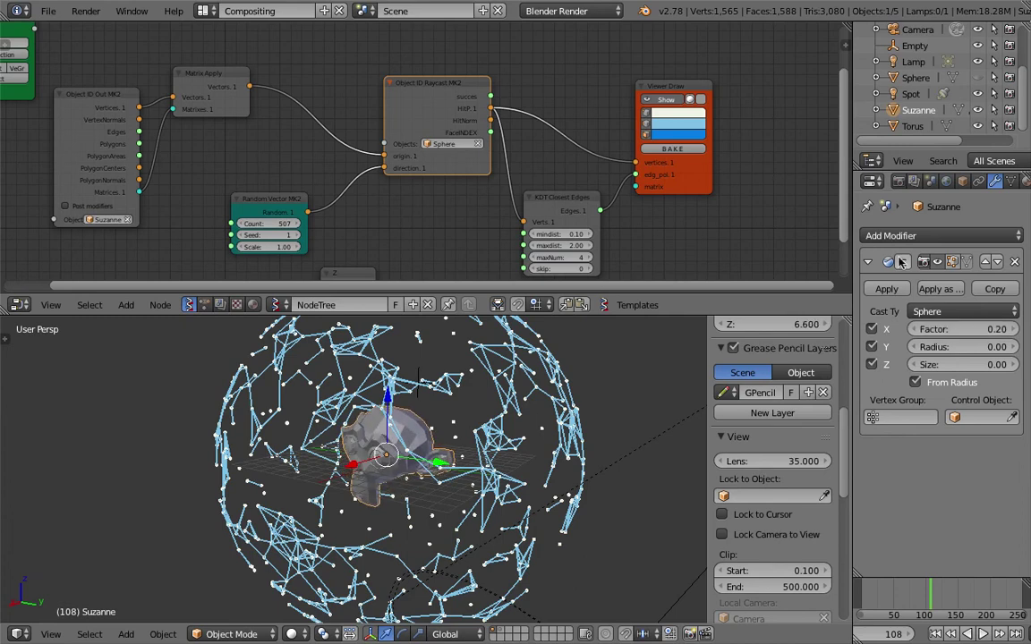
Widen the Properties area and set Suzanne's Cast modifier to factor -0.30 and radius 2.05
left_click_drag(843, 235, 777, 235)
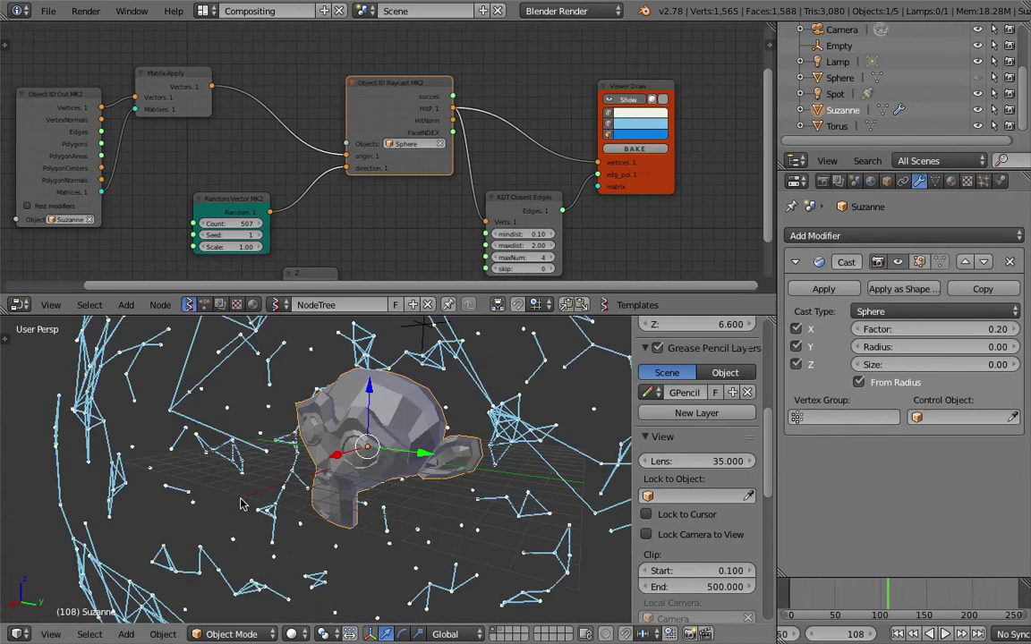
left_click_drag(924, 333, 941, 369)
middle_click_drag(556, 491, 374, 447)
scroll(380, 488, "down", 3)
scroll(385, 109, "up", 3)
scroll(385, 109, "up", 1)
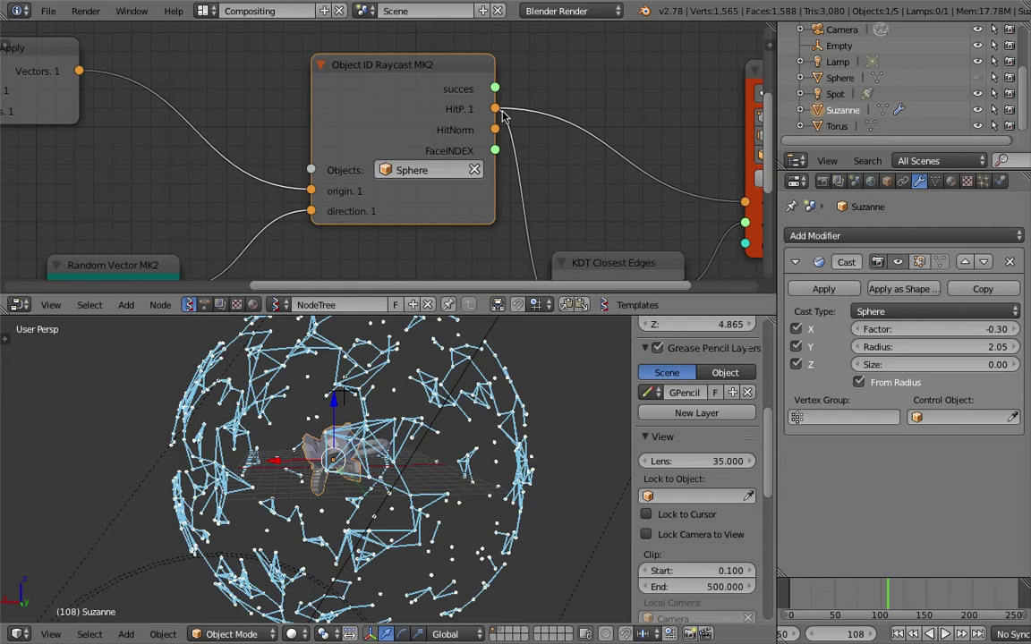
Move the Matrix Apply and Object ID Out nodes closer to the raycast node
scroll(439, 161, "down", 3)
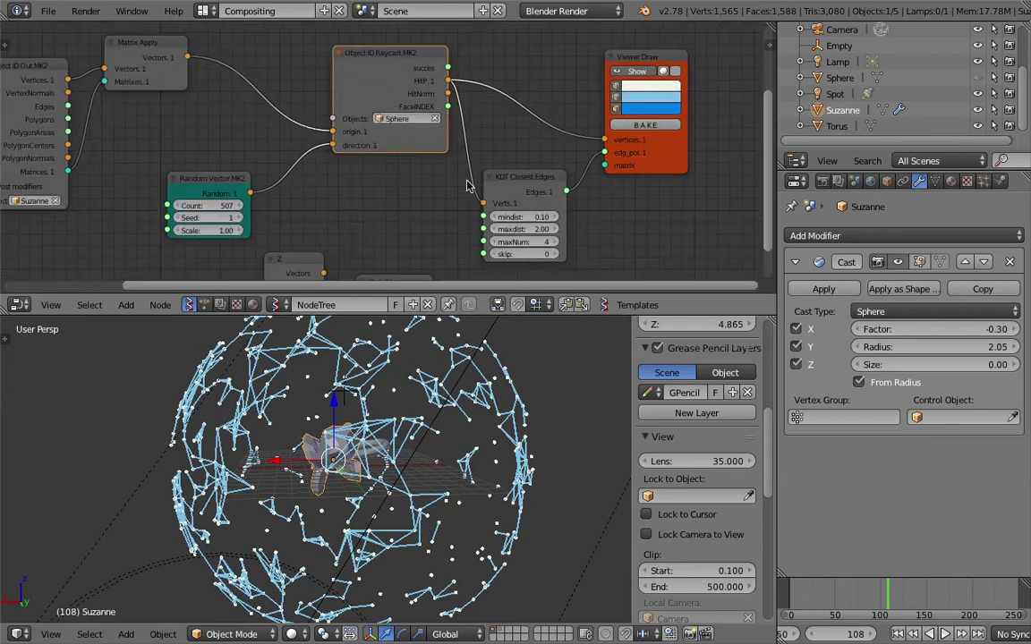
middle_click_drag(344, 197, 407, 174)
left_click(273, 161)
middle_click_drag(214, 74, 205, 91)
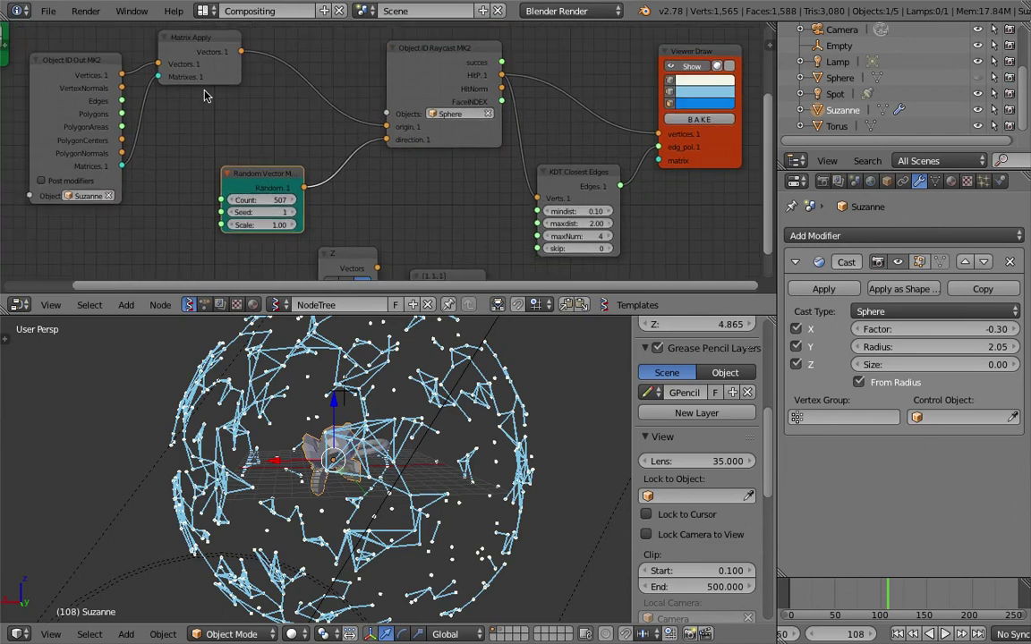
left_click_drag(217, 56, 280, 78)
left_click_drag(94, 56, 132, 42)
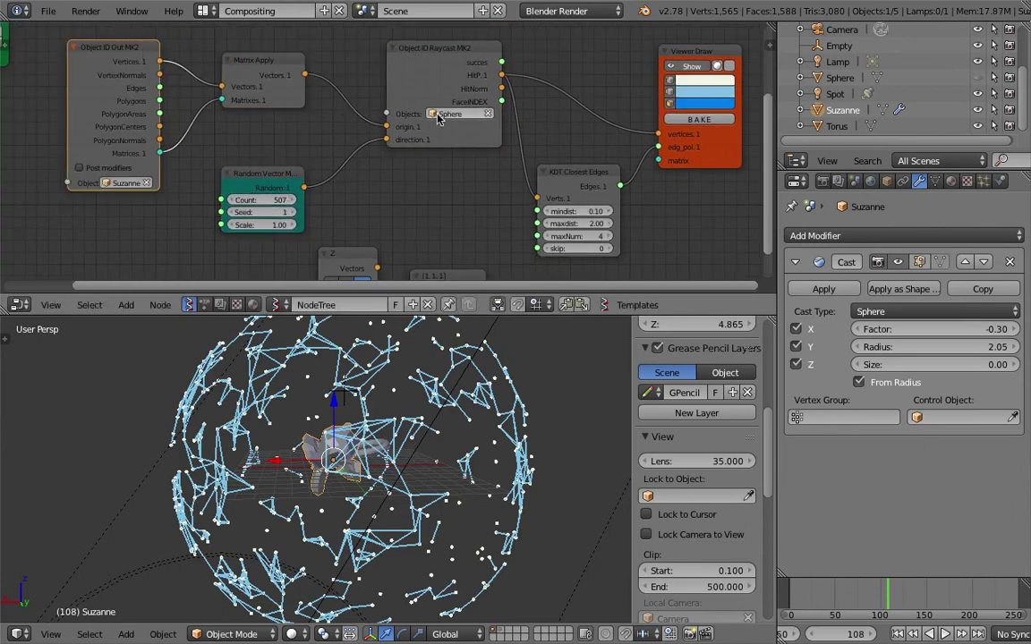
Select the torus in the 3D view and narrow the Properties area again
scroll(391, 146, "up", 2)
middle_click_drag(420, 403, 382, 442)
right_click(380, 441)
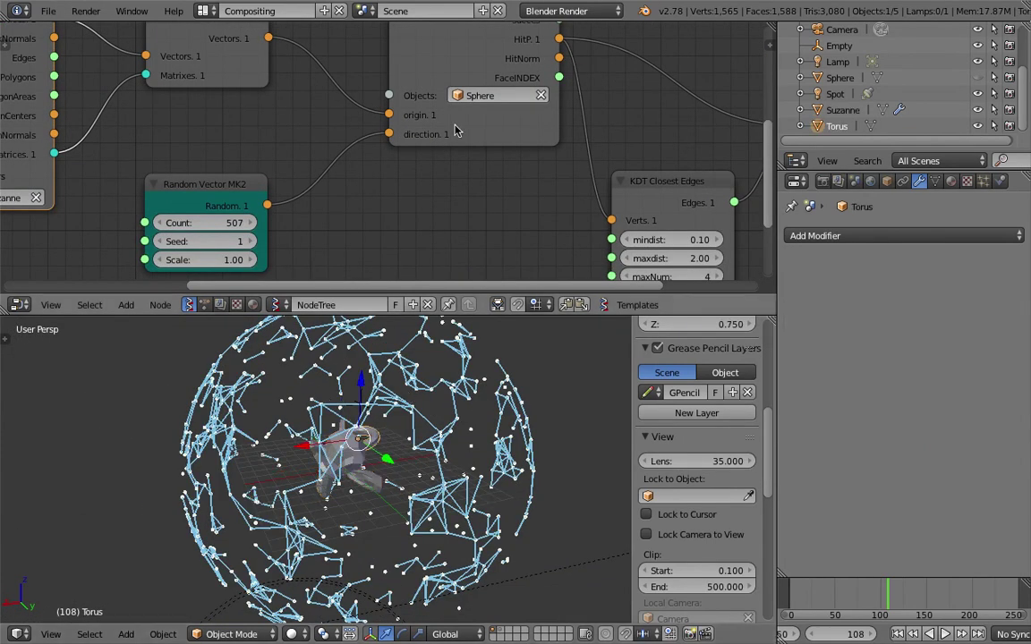
middle_click_drag(460, 32, 402, 103)
middle_click_drag(557, 159, 537, 153)
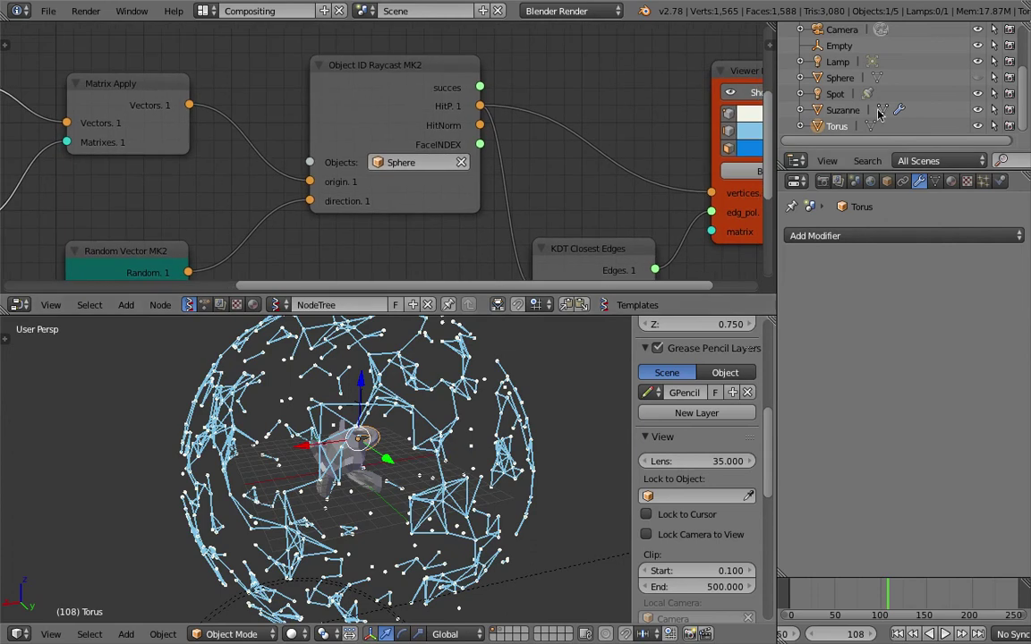
left_click_drag(780, 93, 857, 93)
scroll(610, 174, "right", 1, "ctrl")
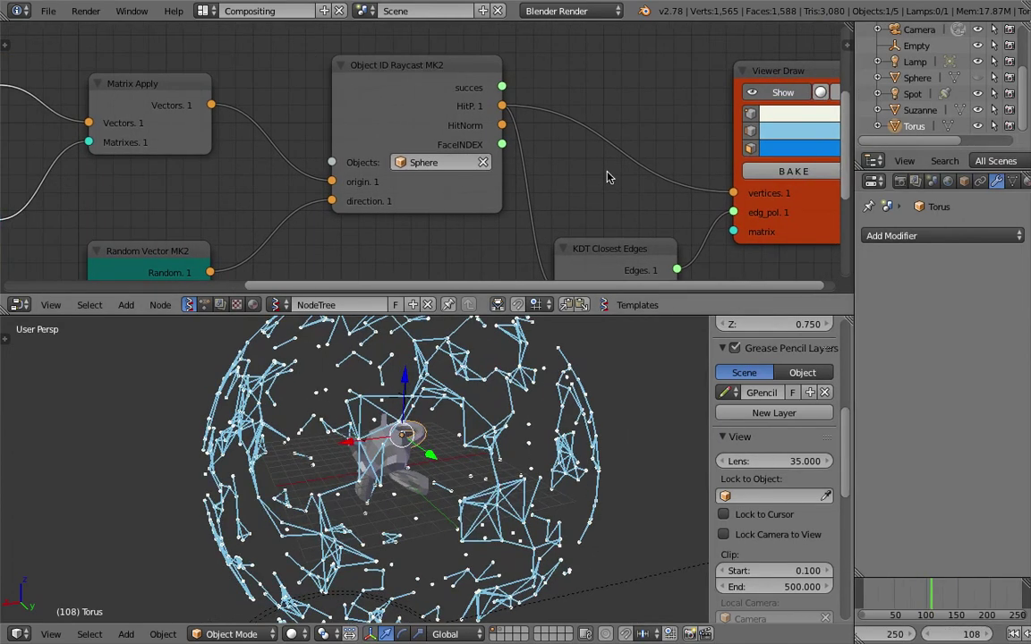